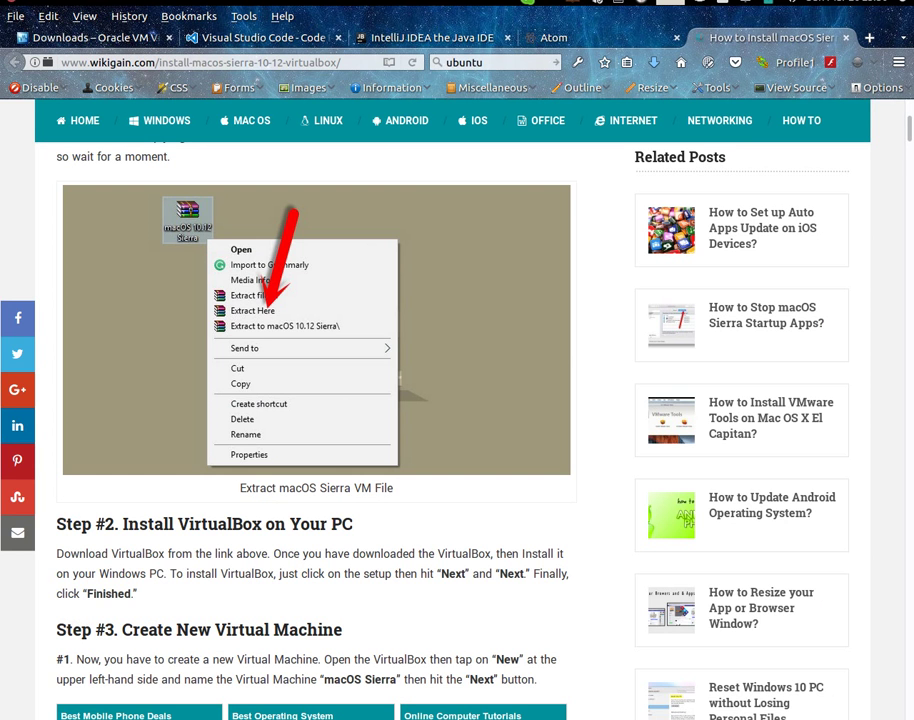
- Search the web for "firefox developer edition"
key("ctrl+k")
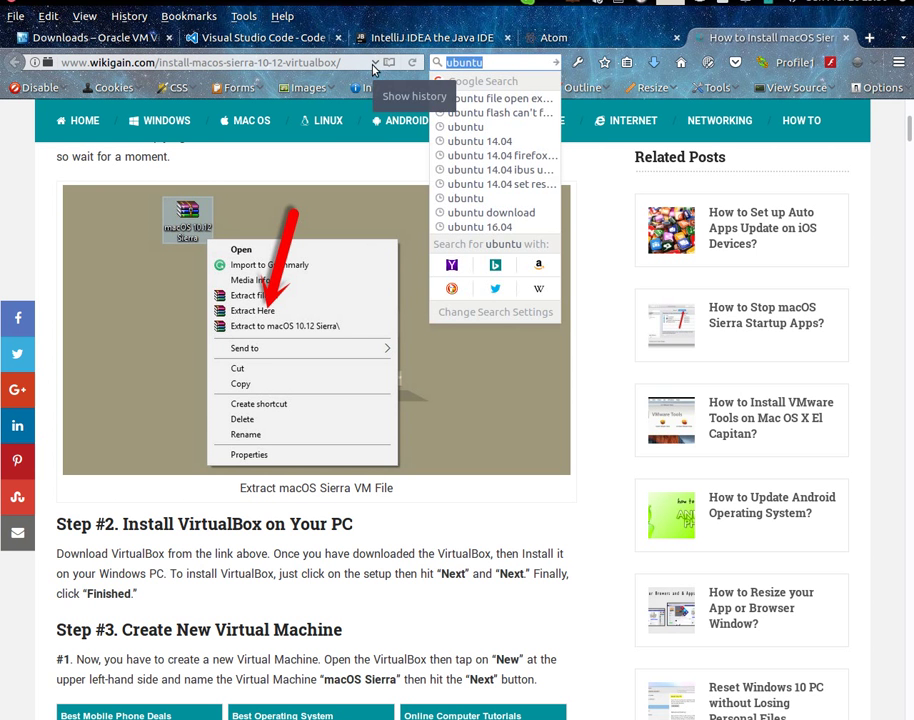
type("firefox")
key("BackSpace")
key("BackSpace")
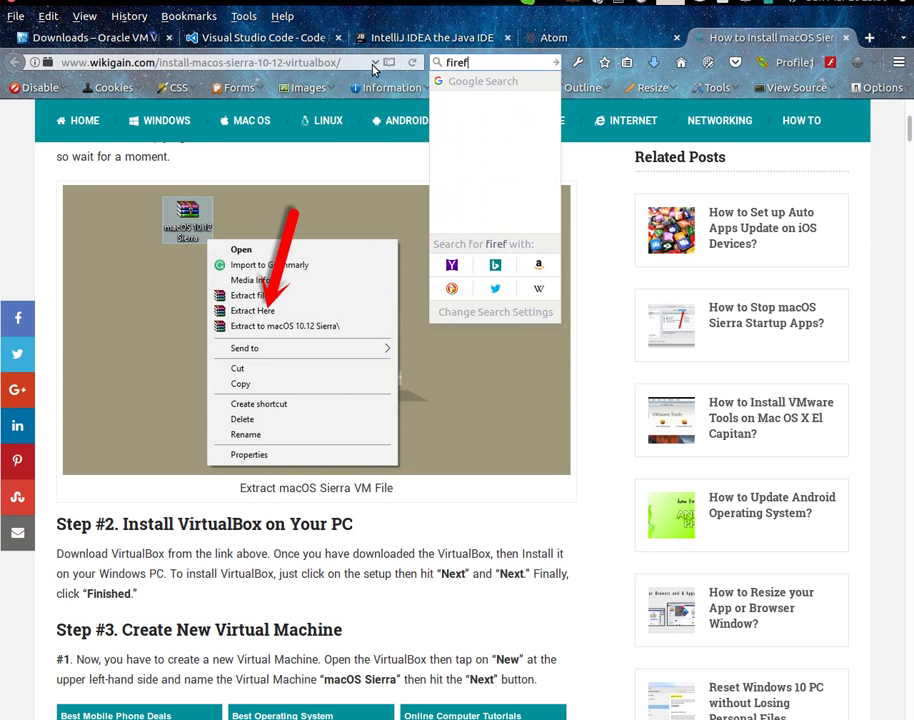
type("ox developer")
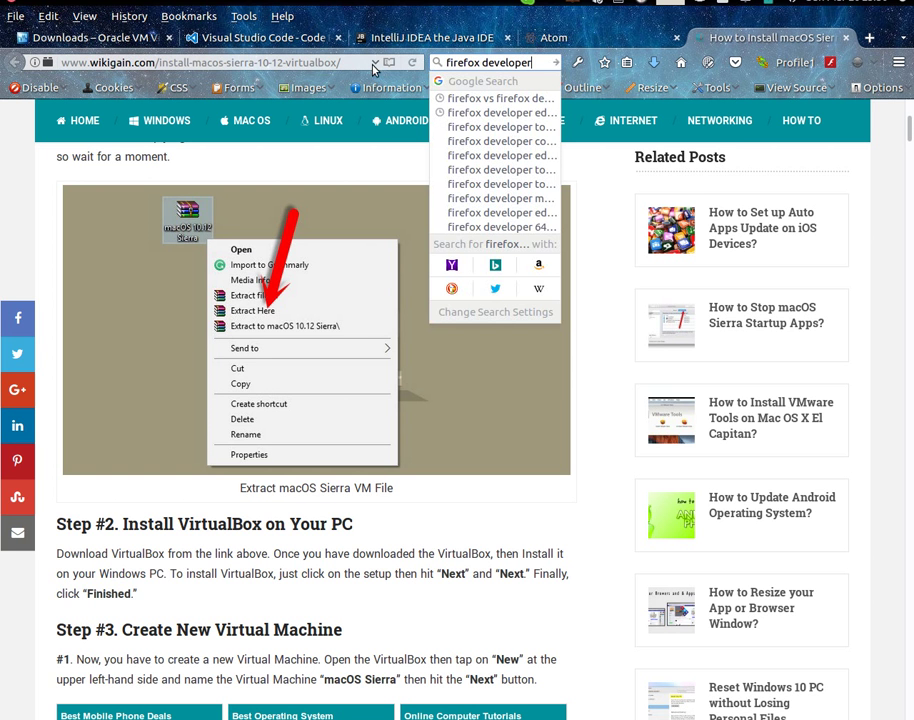
type(" edition")
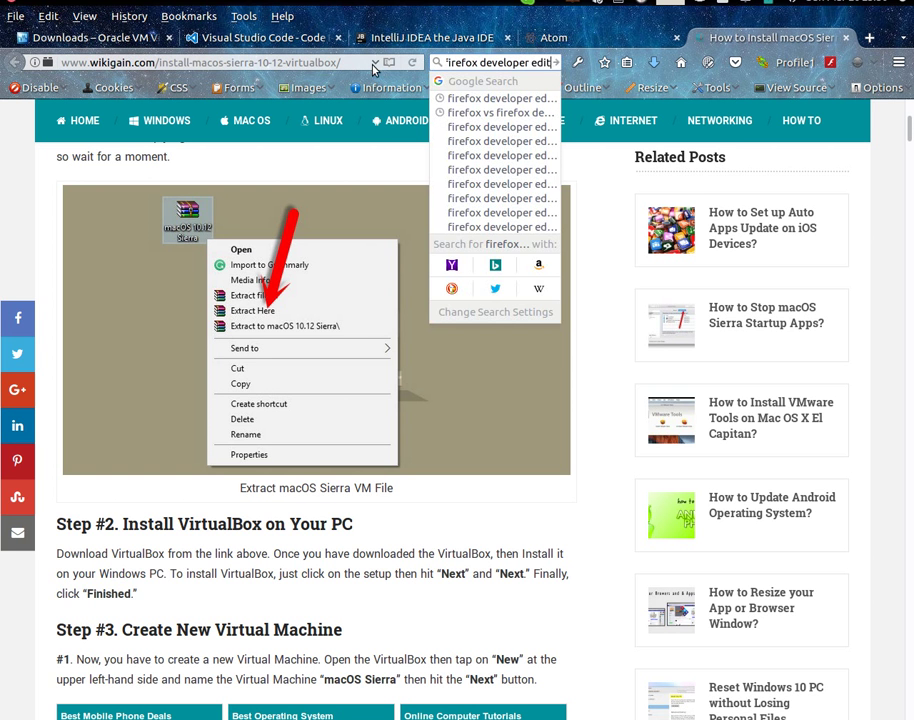
key("Return")
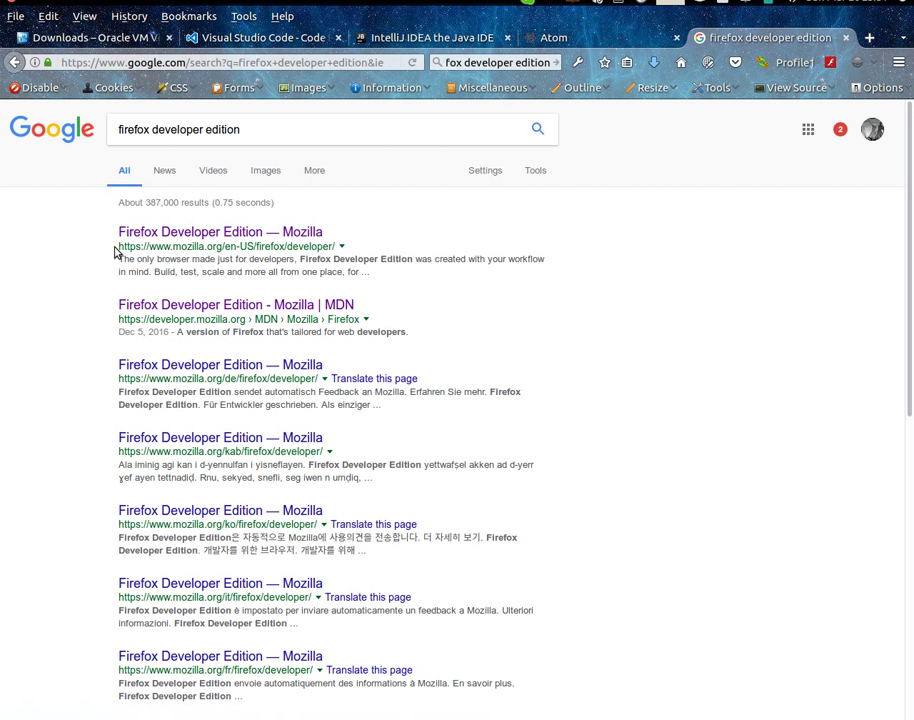
left_click(440, 64)
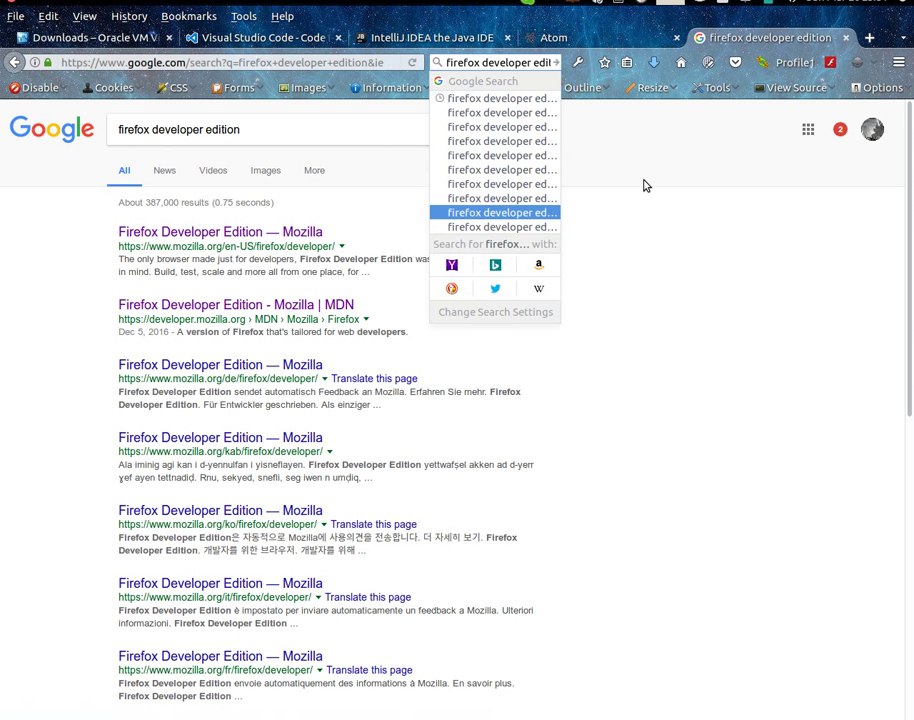
key("Escape")
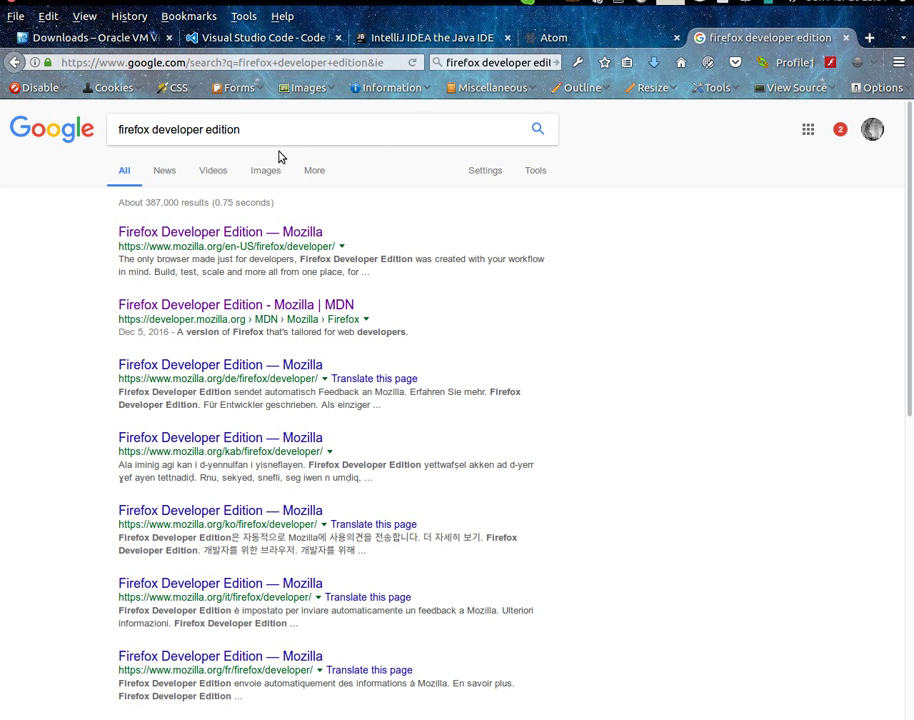
- Open Mozilla's Firefox Developer Edition page, request the Linux archive download, and cancel the file-opening prompt
left_click(224, 236)
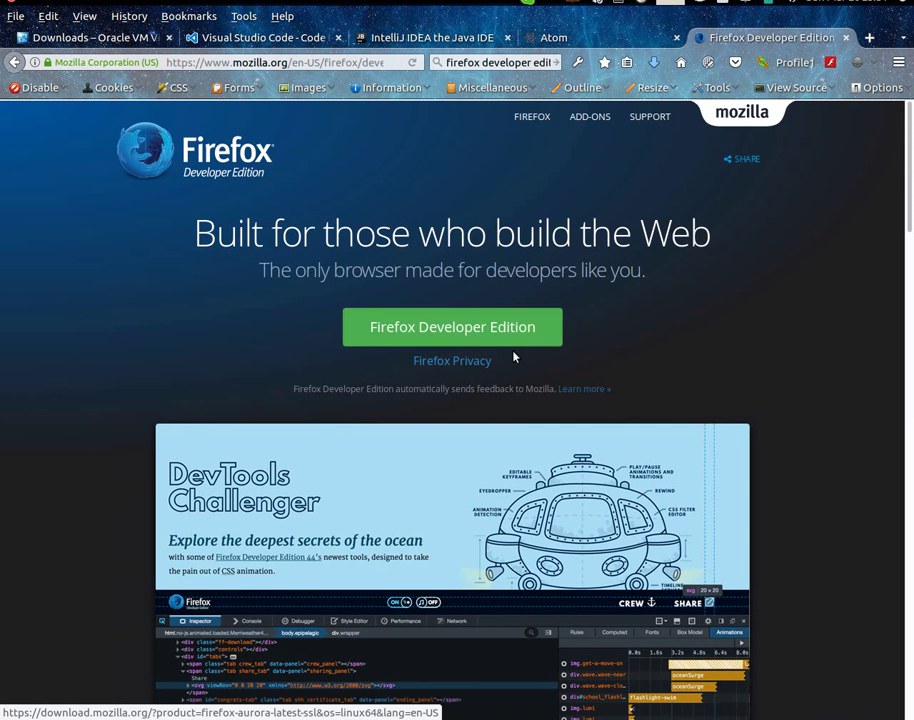
left_click(425, 326)
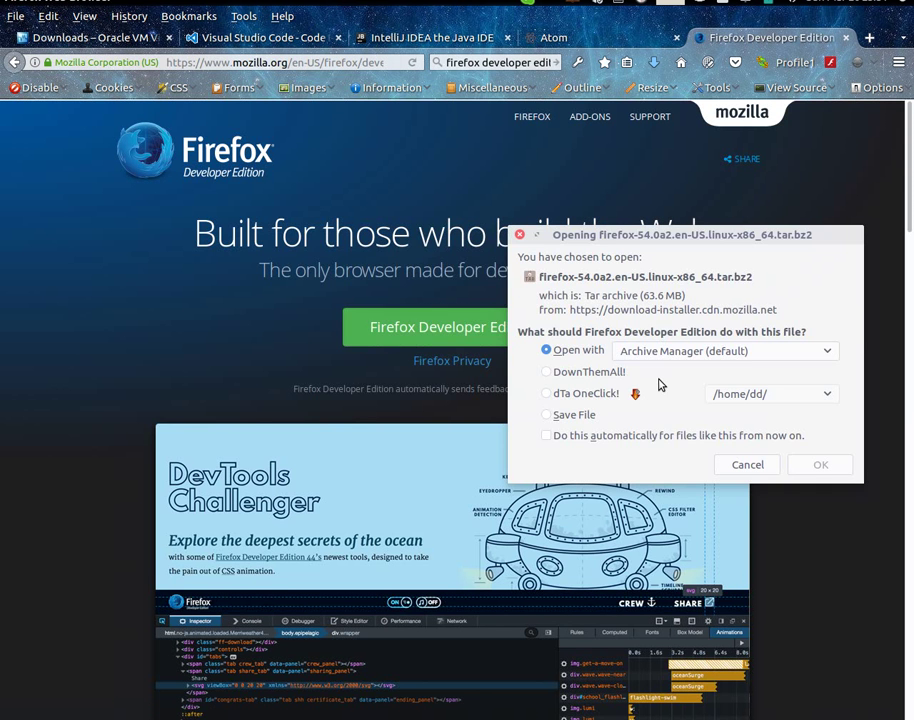
left_click(766, 468)
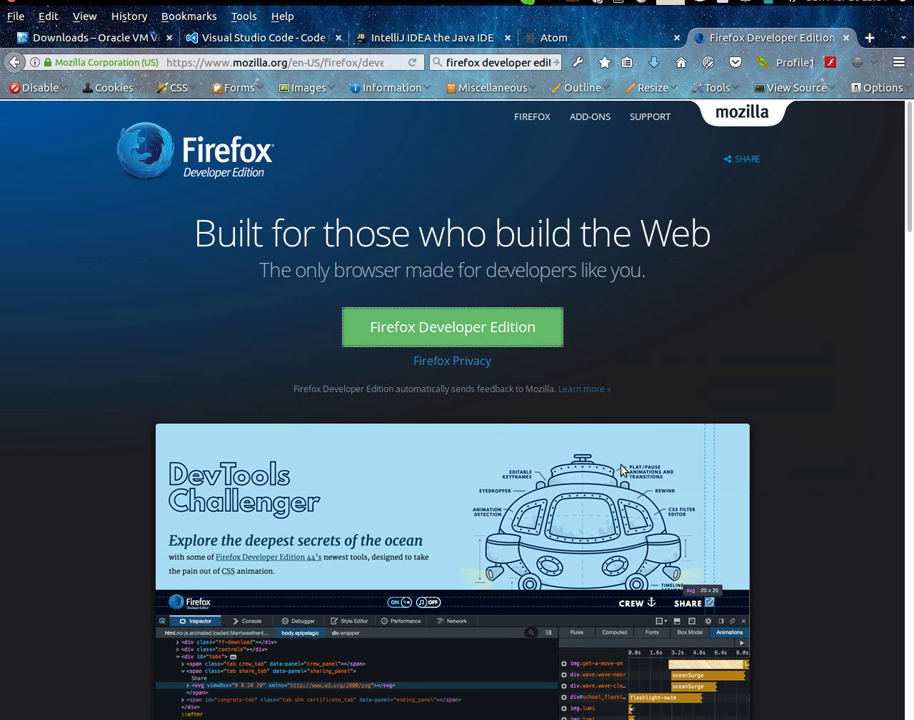
scroll(383, 418, "down", 3)
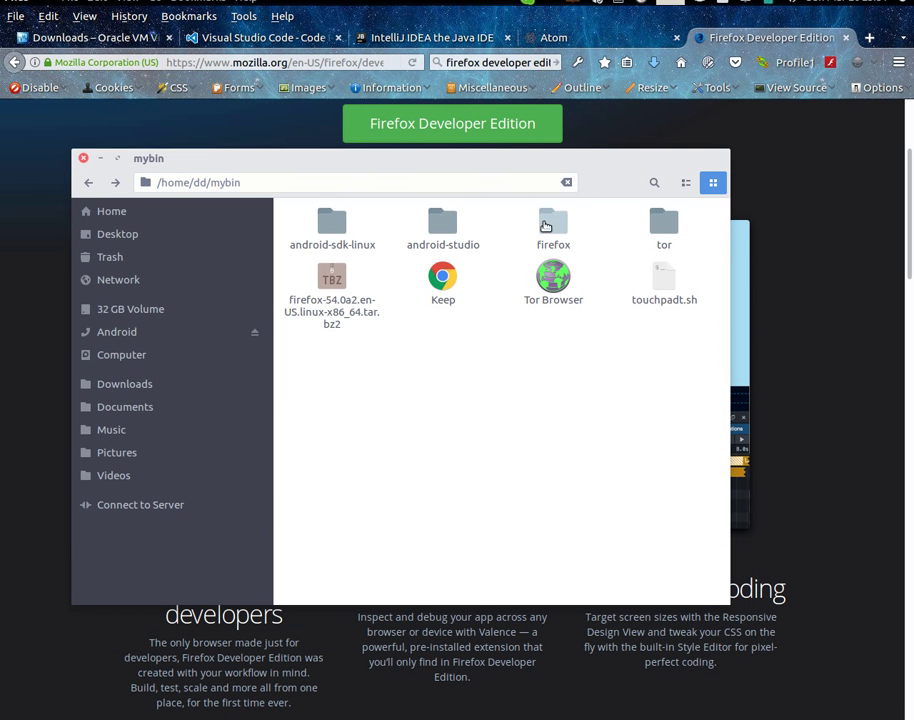
- Go into the firefox folder inside mybin, launch the firefox executable, and close the file manager window
right_click(334, 306)
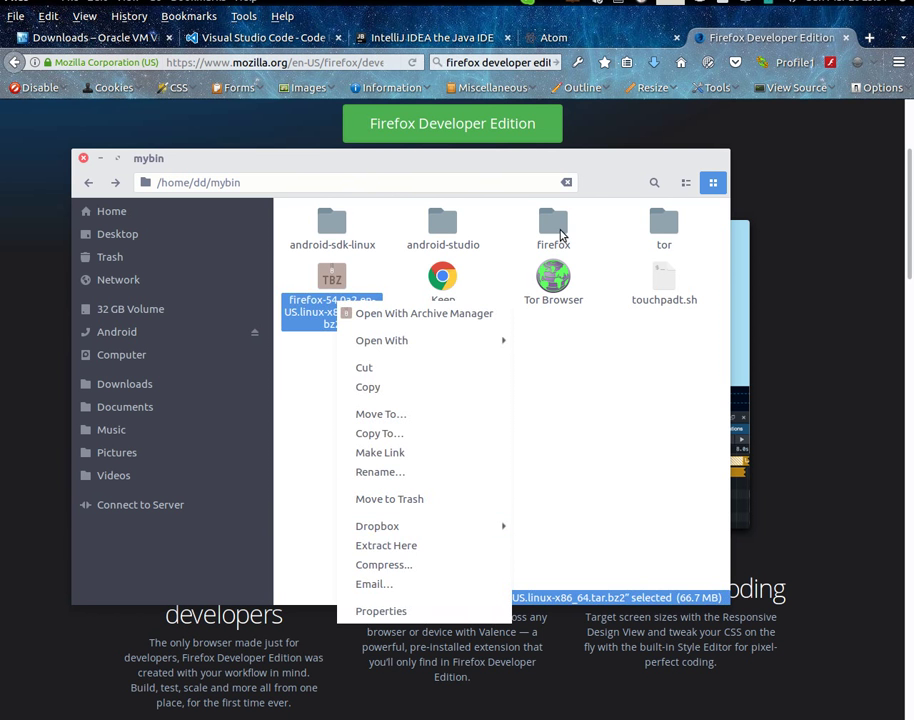
left_click(607, 512)
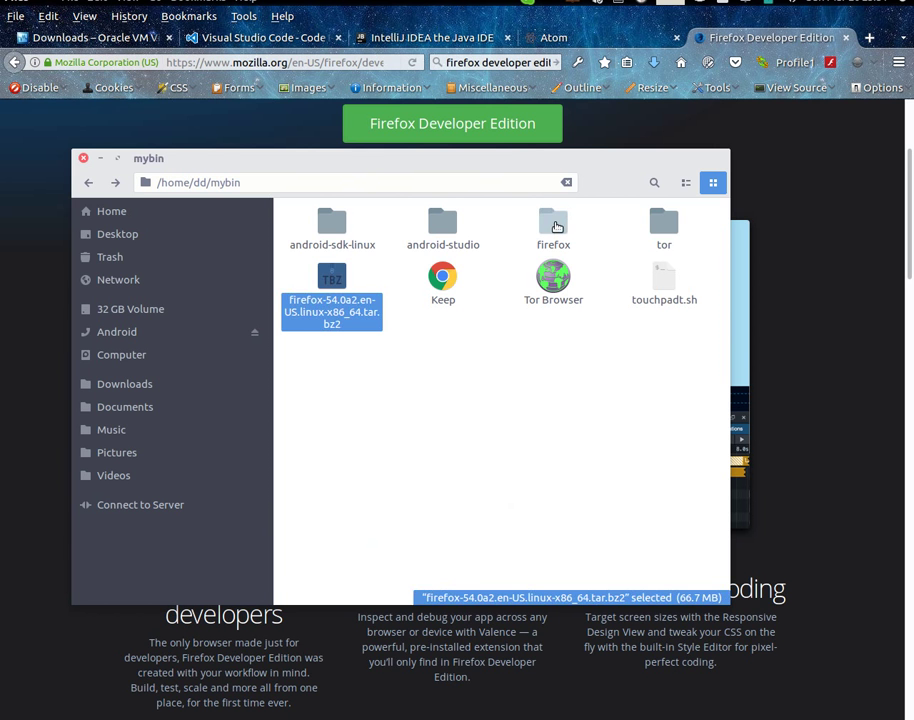
double_click(553, 224)
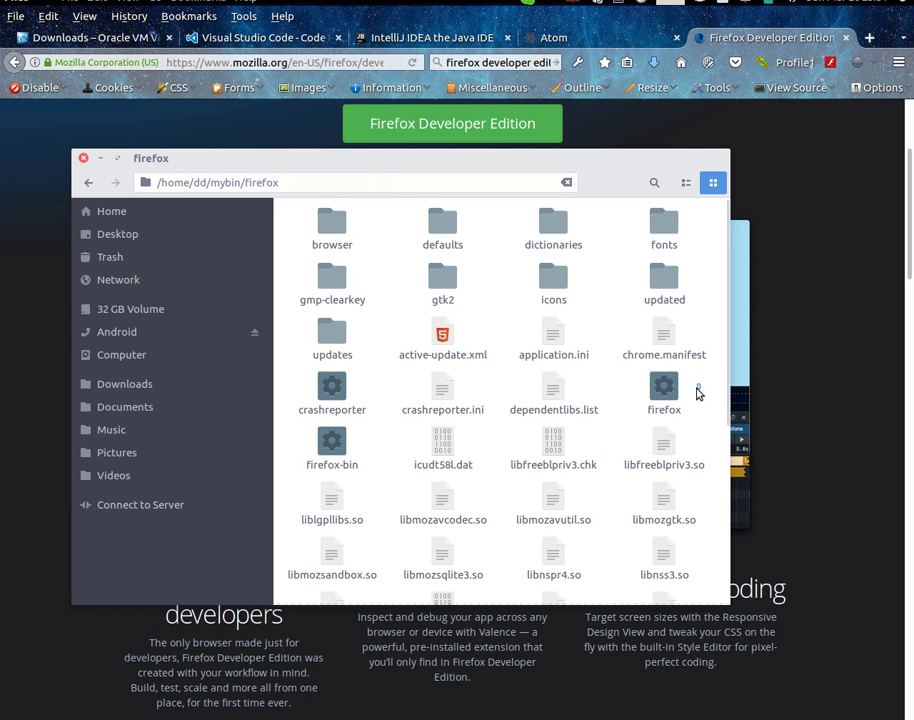
left_click(665, 388)
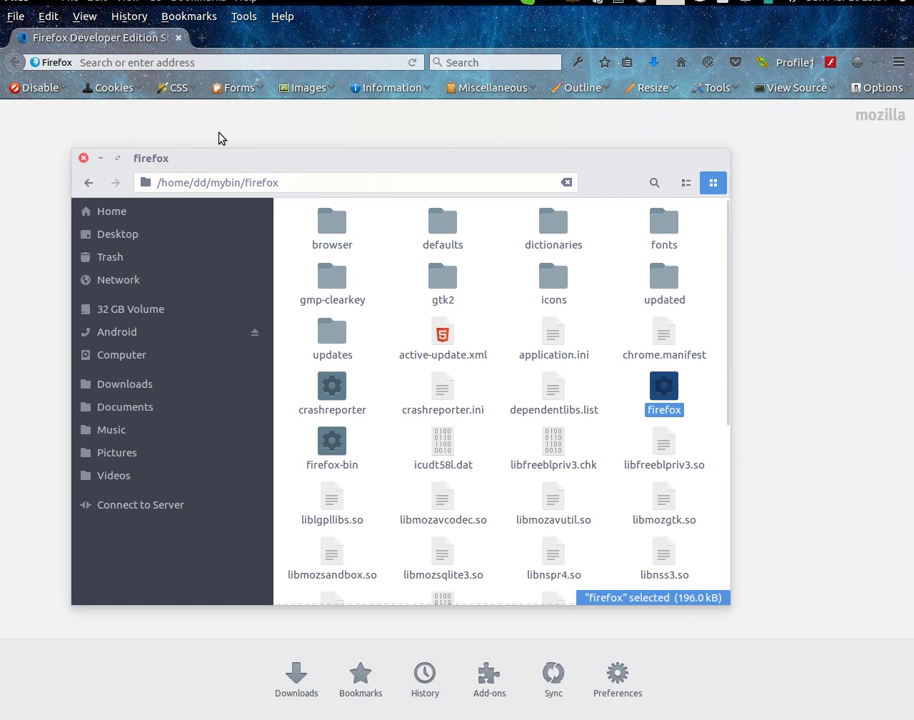
left_click(84, 159)
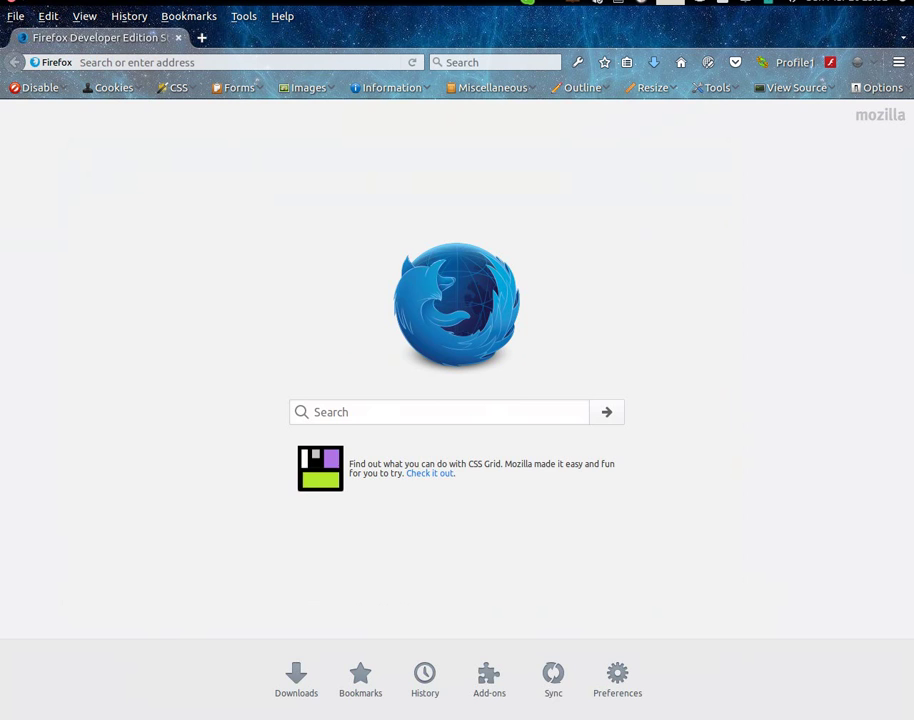
- Close the newly launched browser window, keep the original window's five tabs open, and clear the remaining windows to reach the desktop
left_click(11, 2)
left_click(11, 2)
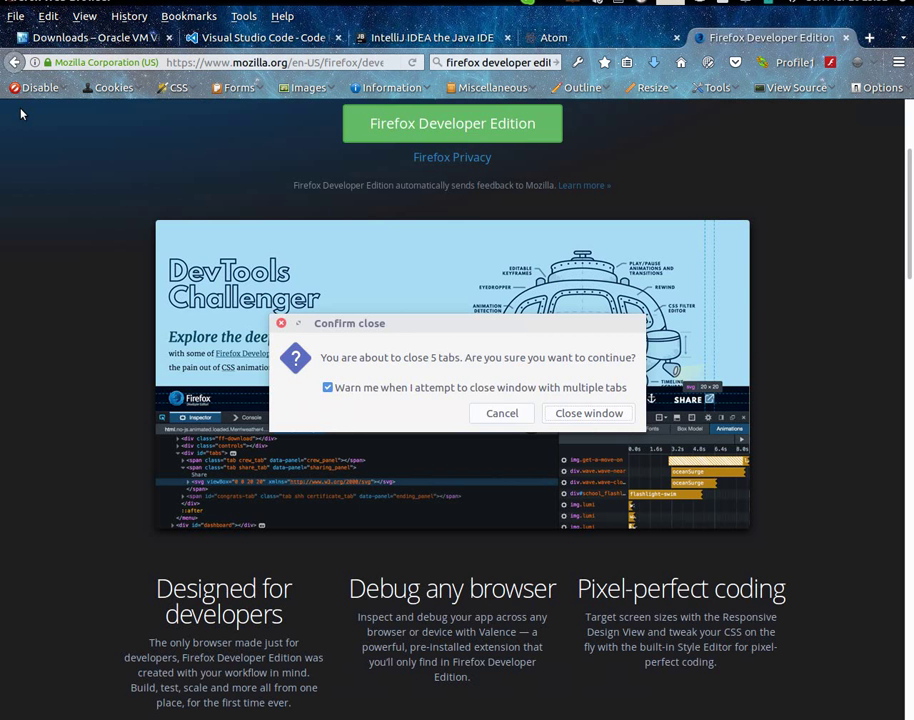
left_click(531, 416)
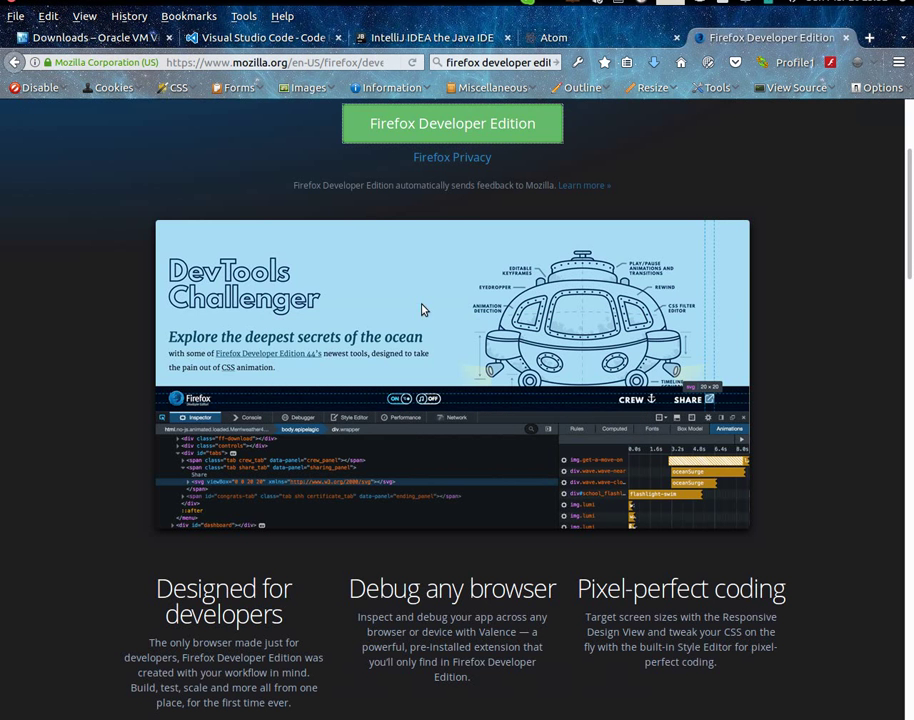
left_click(30, 3)
left_click(38, 6)
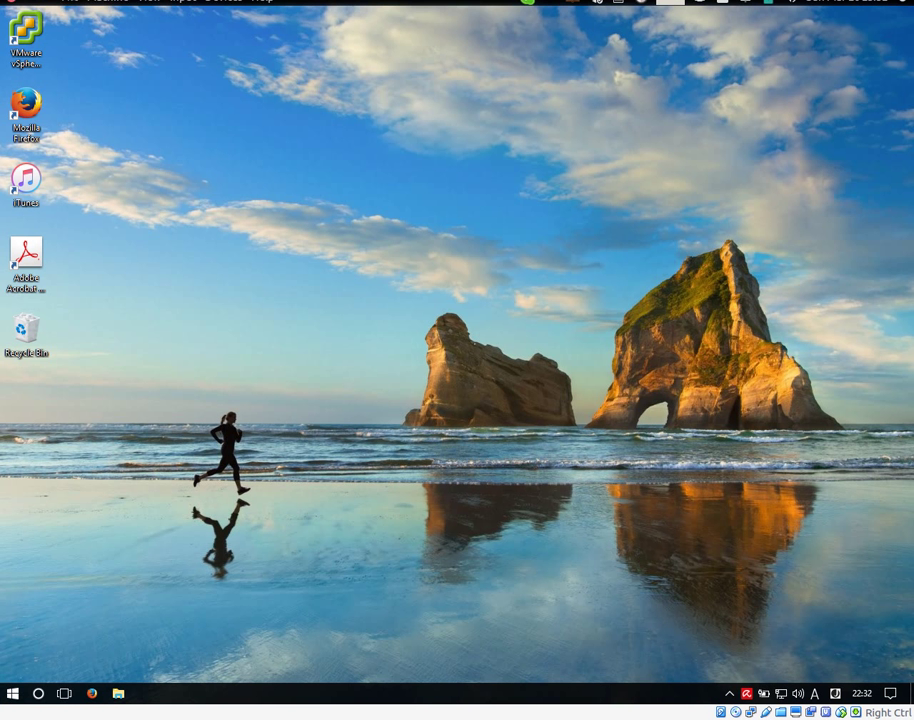
left_click(31, 3)
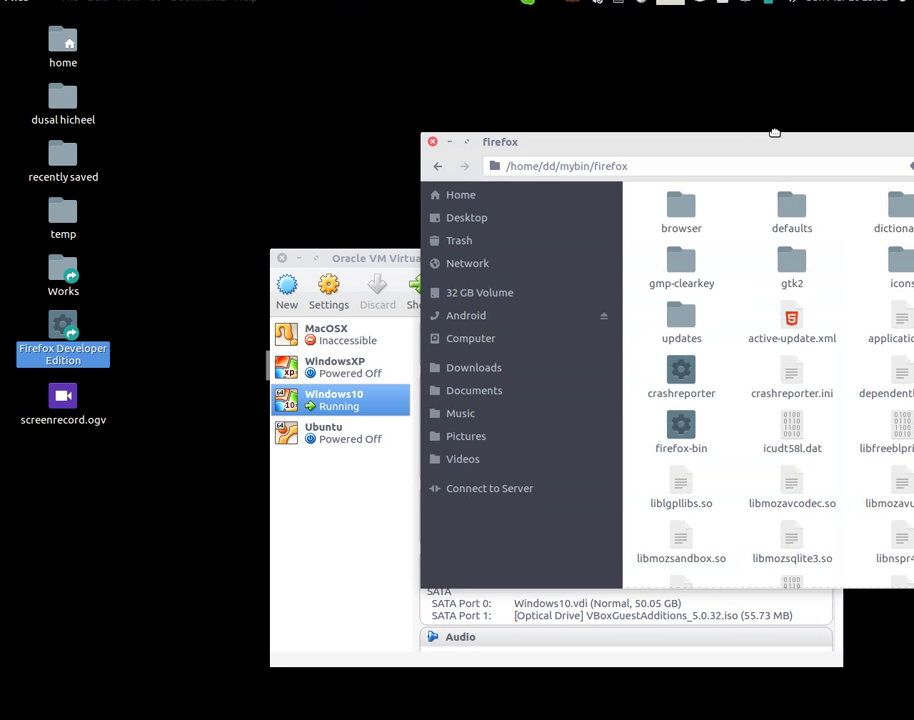
- Create a link to the firefox executable inside the mybin/firefox folder
left_click_drag(773, 135, 641, 102)
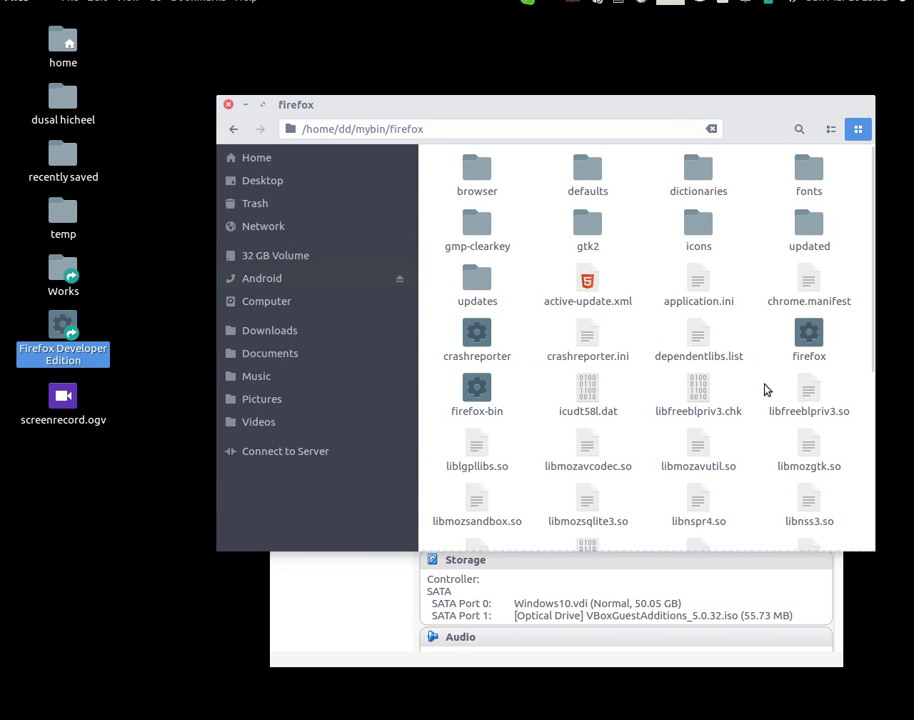
right_click(812, 338)
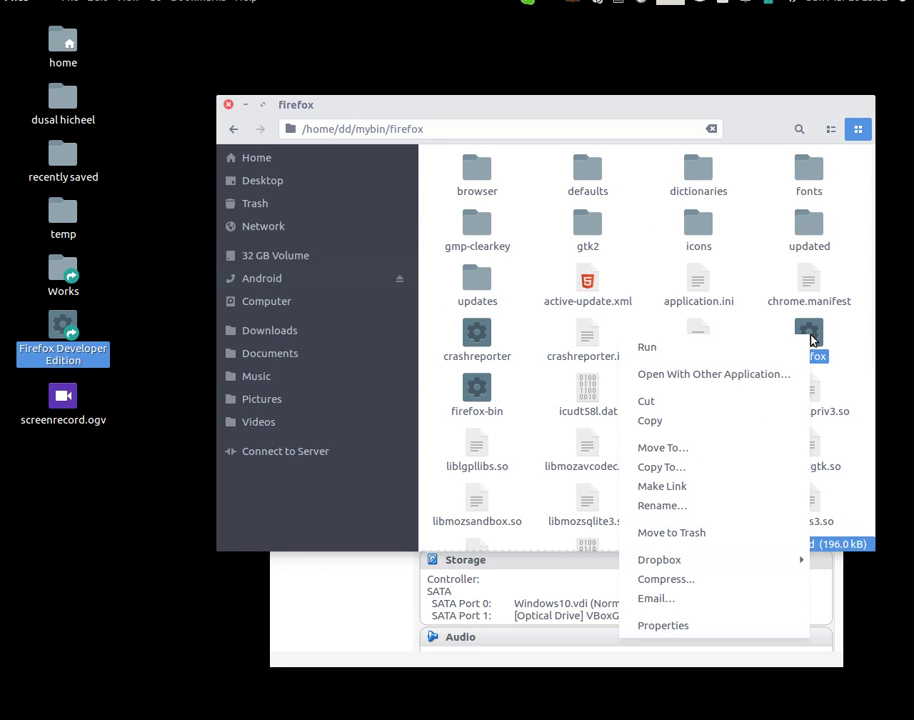
left_click(688, 486)
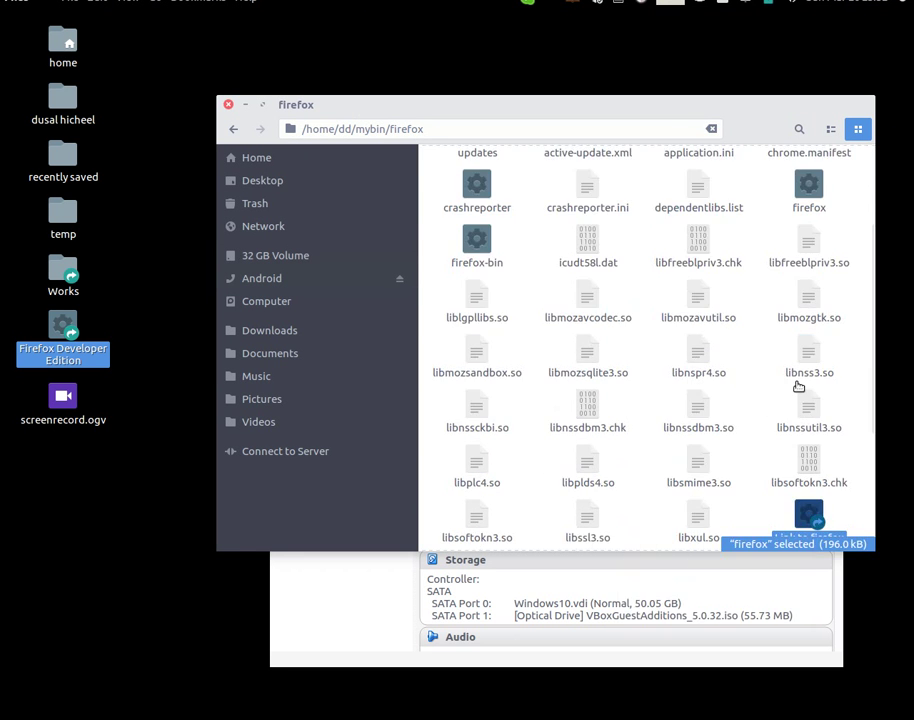
scroll(806, 470, "down", 2)
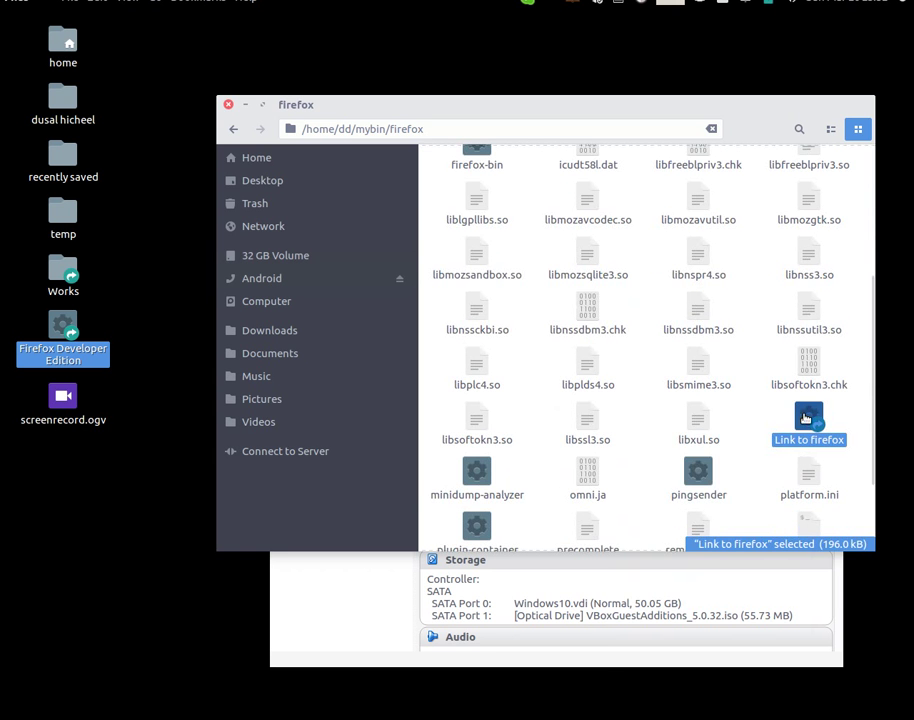
- Move the "Link to firefox" shortcut from the firefox folder to the desktop
right_click(808, 440)
left_click(370, 500)
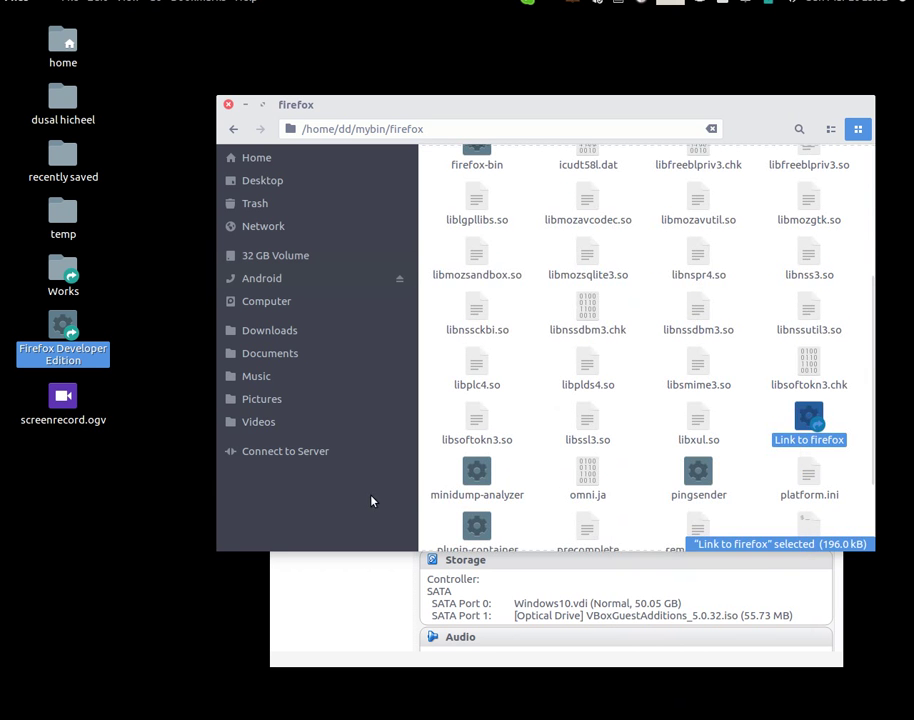
right_click(122, 527)
left_click(177, 603)
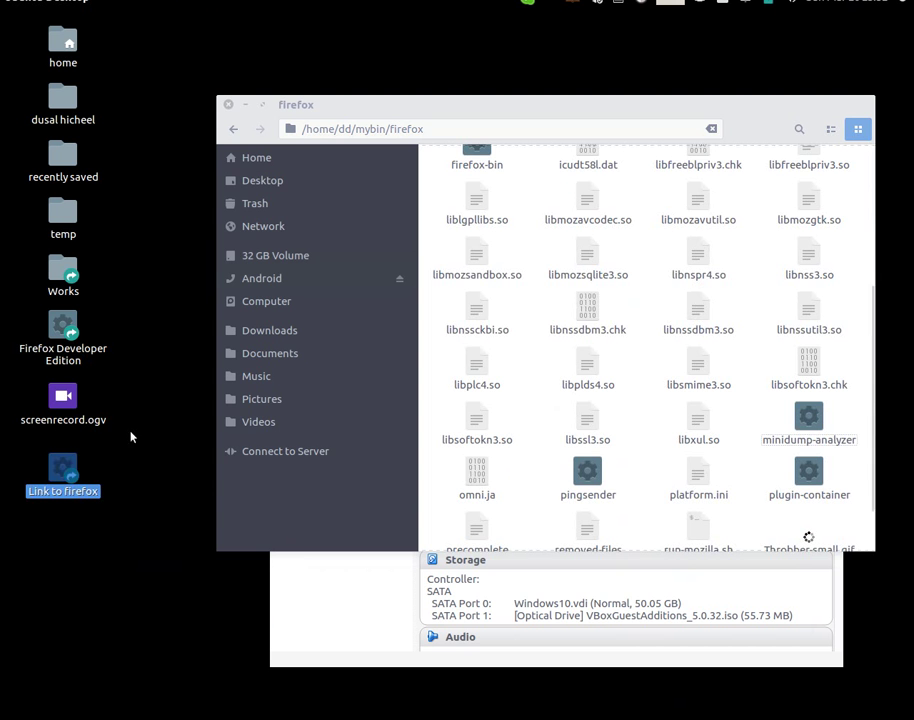
- Remove the "Link to firefox" shortcut from the desktop and close the firefox folder window
right_click(81, 491)
left_click(174, 303)
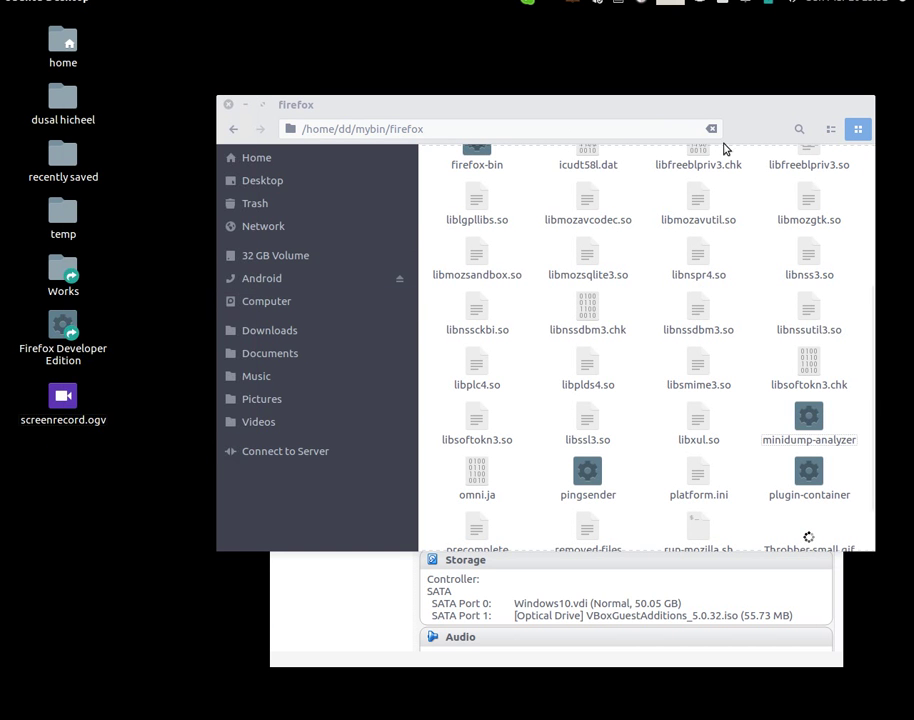
left_click(229, 105)
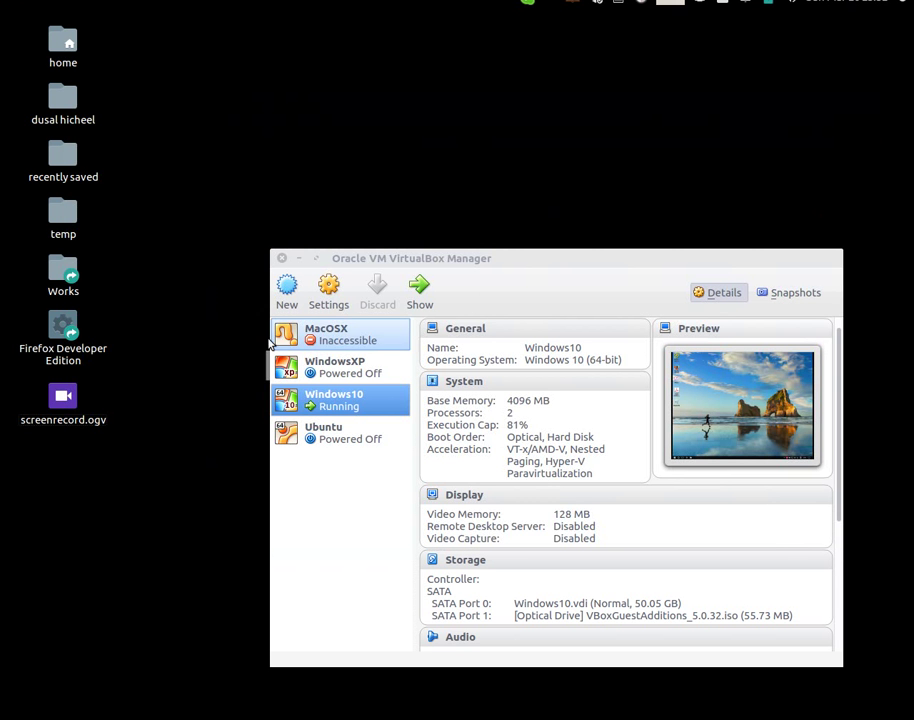
- Launch the browser from the Firefox Developer Edition desktop shortcut and close its window
double_click(57, 350)
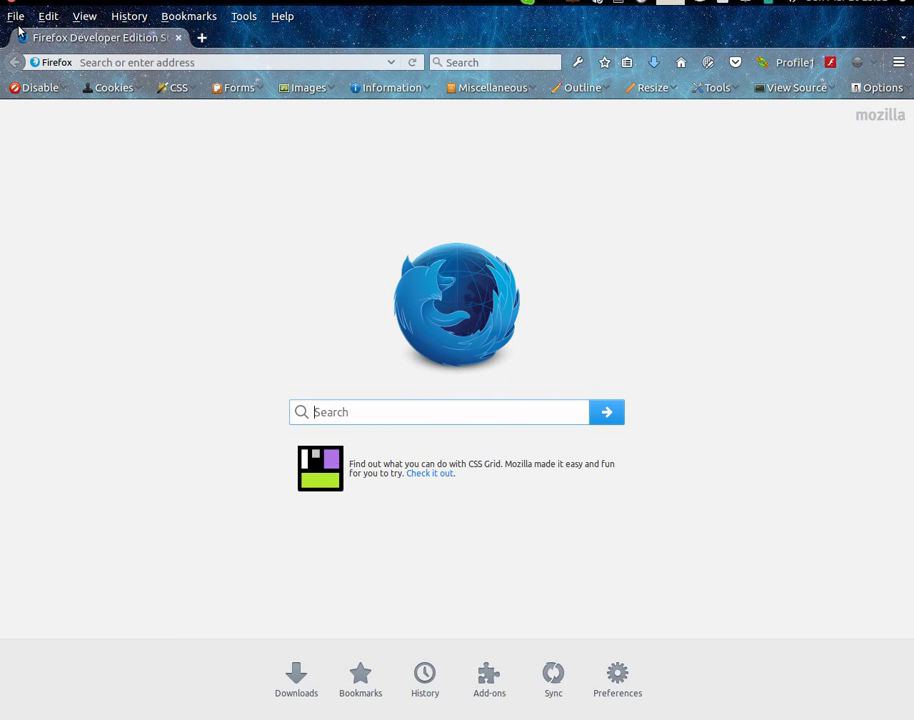
left_click(8, 5)
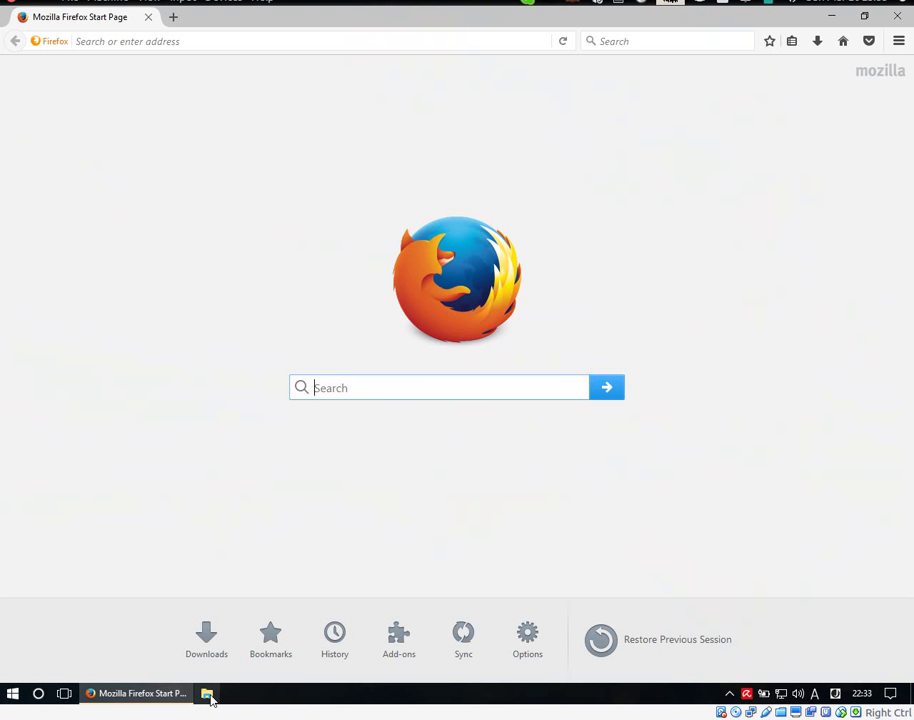
- Open the Downloads folder in File Explorer on the Windows 10 virtual machine
left_click(208, 694)
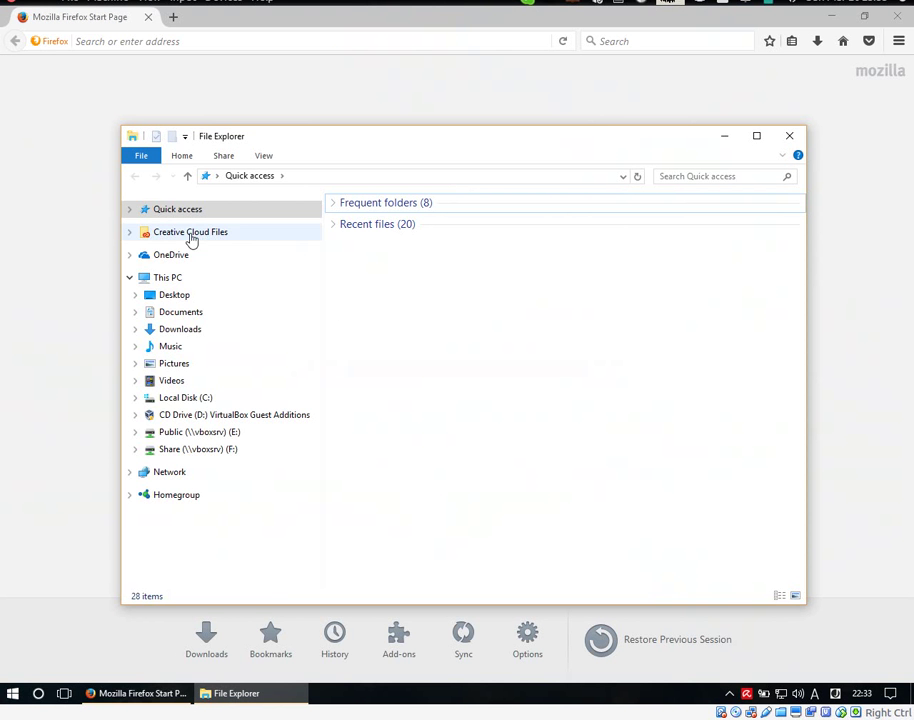
left_click(184, 312)
left_click(190, 331)
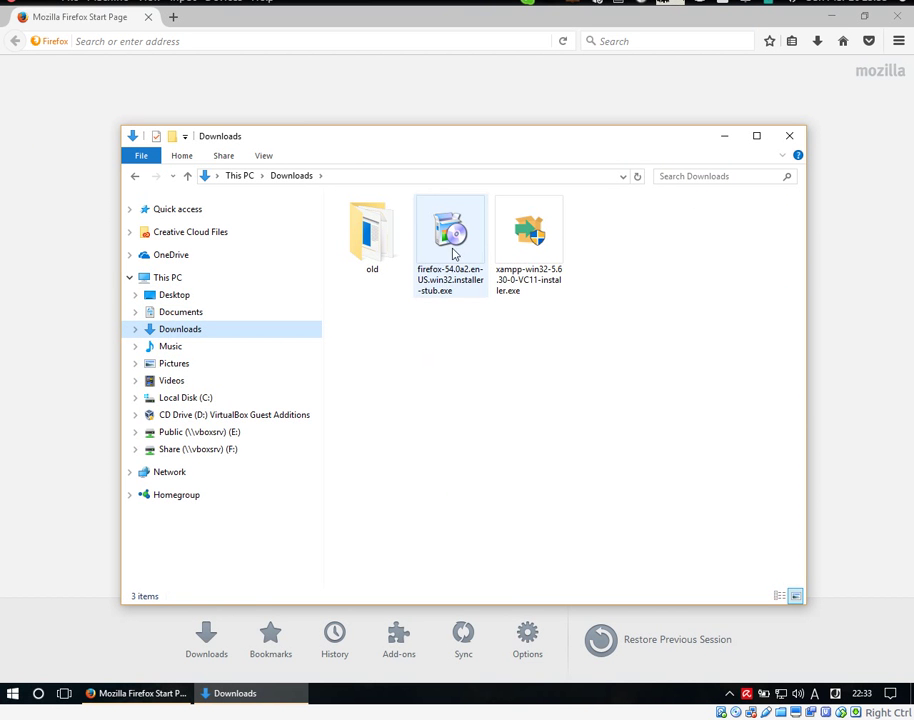
- Run firefox-54.0a2.en-US.win32.installer-stub.exe, allow it to make changes, and let Firefox Developer Edition install
double_click(453, 254)
left_click(502, 366)
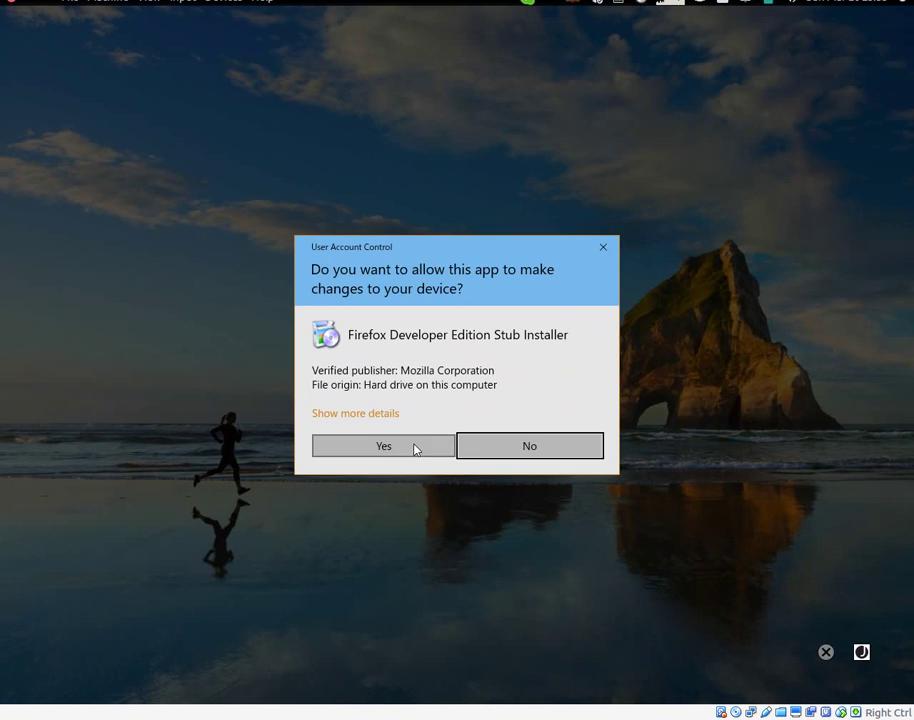
left_click(415, 448)
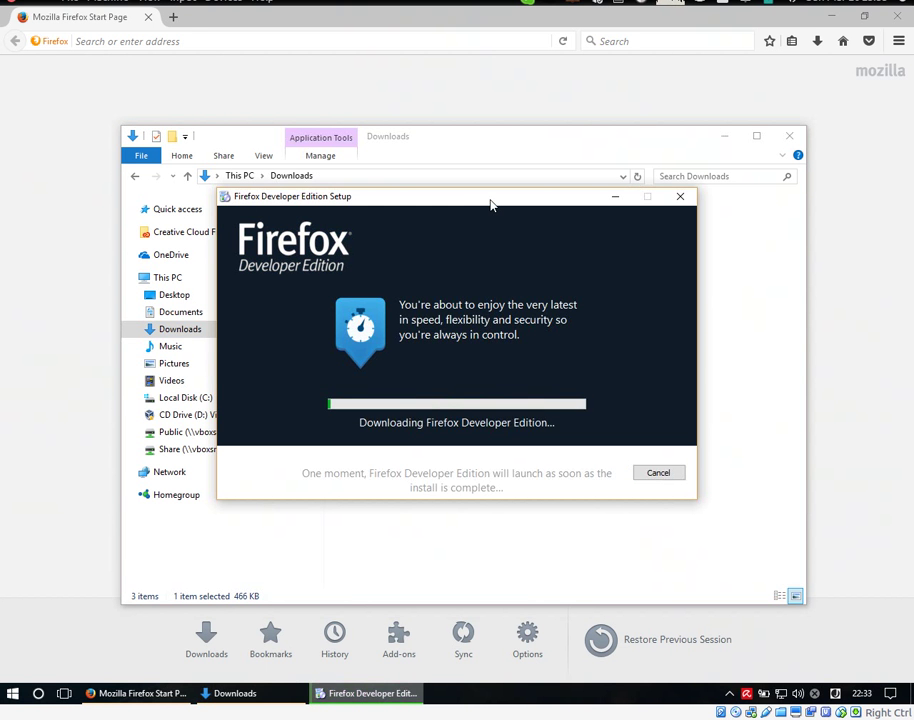
left_click_drag(490, 204, 297, 360)
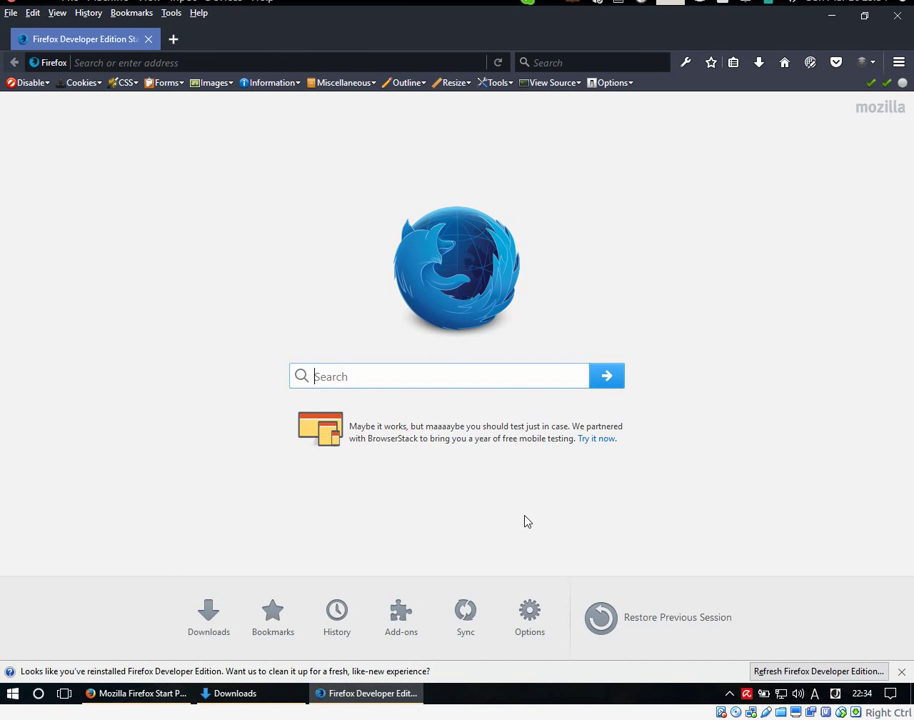
- Compare the regular Firefox window with the Firefox Developer Edition window, and minimize the Downloads folder window
left_click(140, 693)
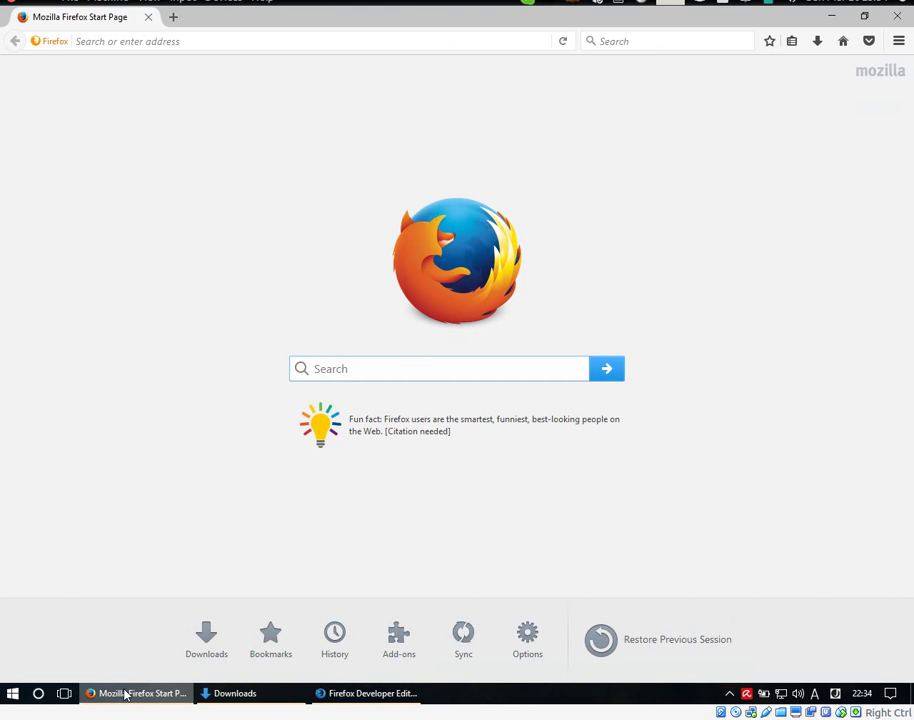
left_click(367, 693)
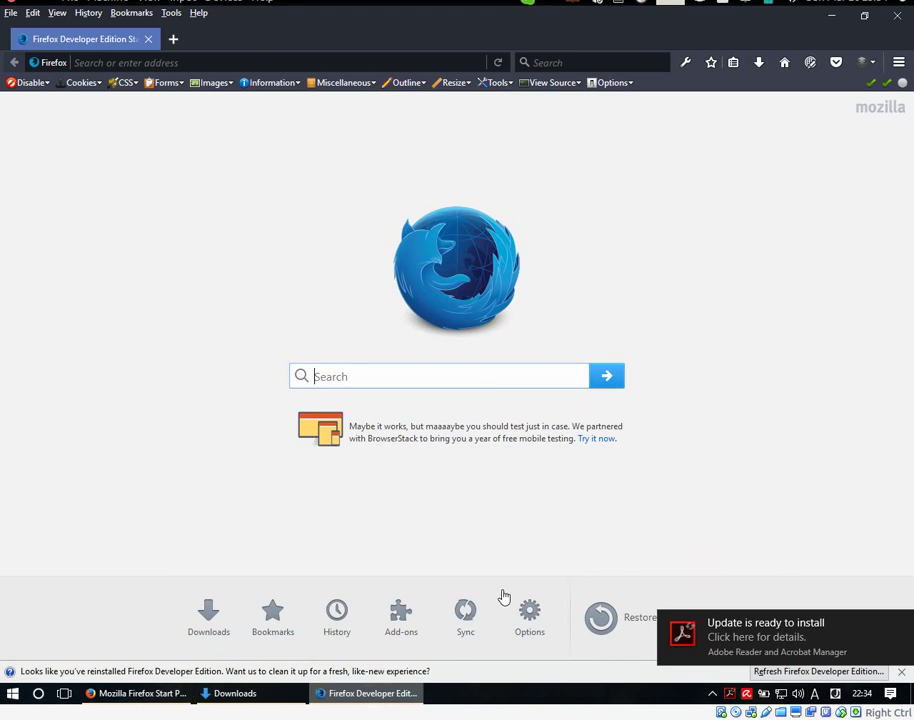
left_click(249, 694)
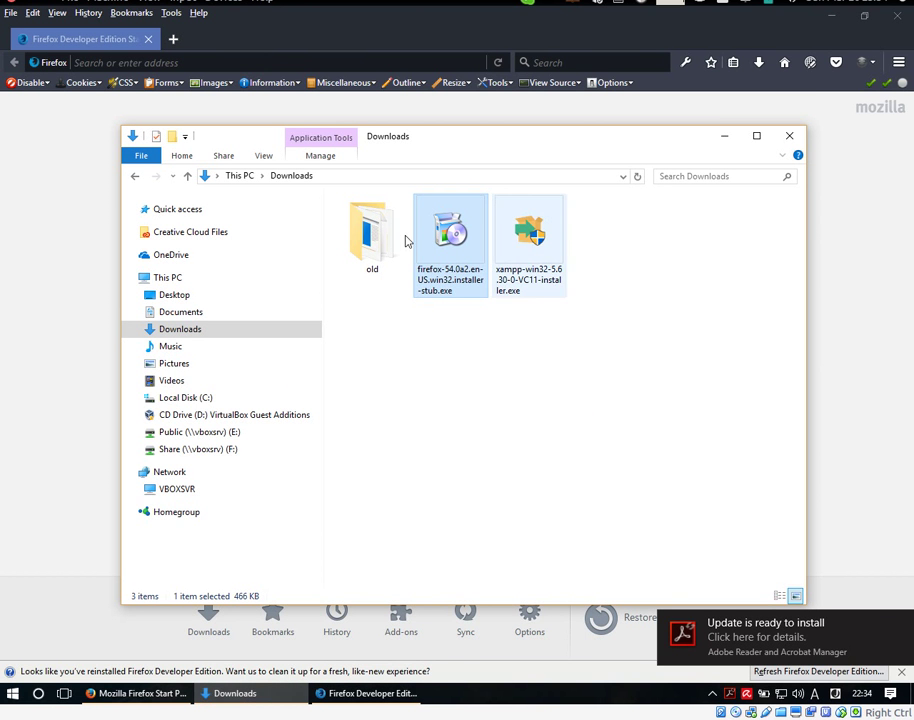
left_click(722, 137)
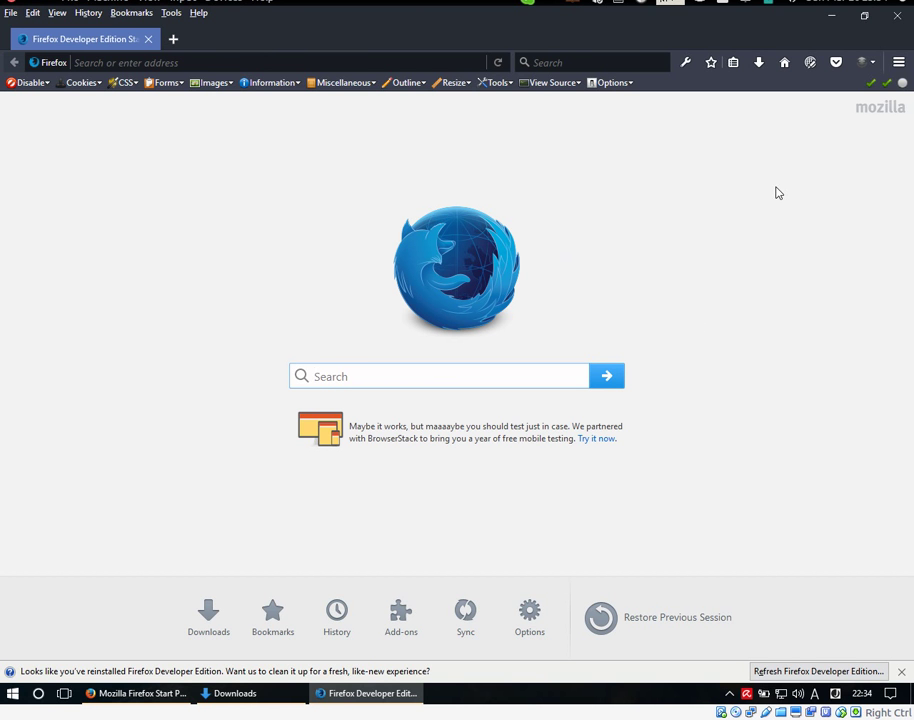
- Open the Add-ons Manager in Firefox Developer Edition and show the installed extensions
left_click(899, 62)
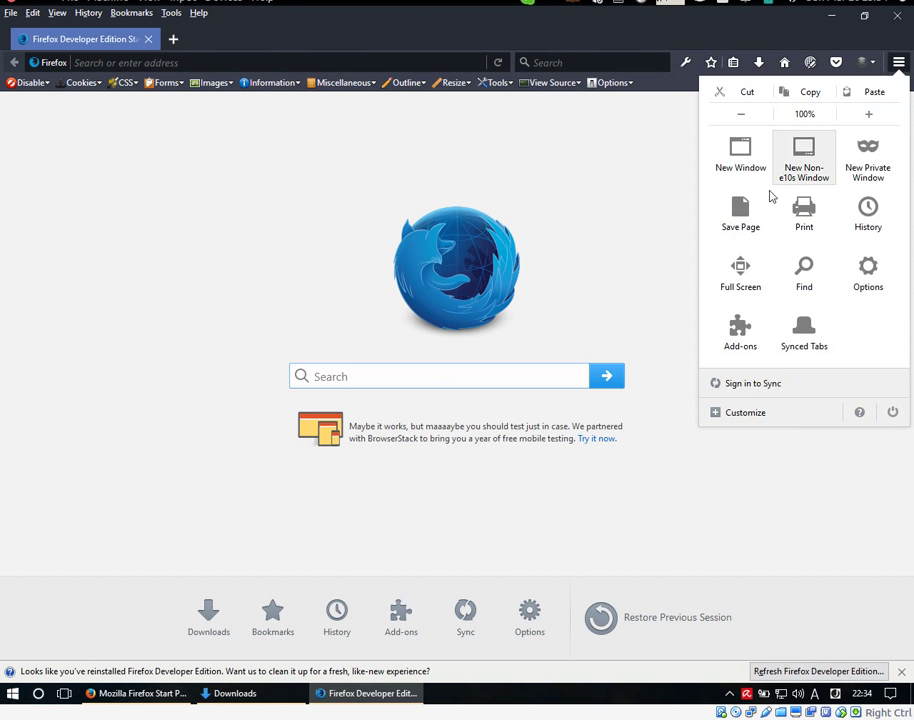
left_click(585, 207)
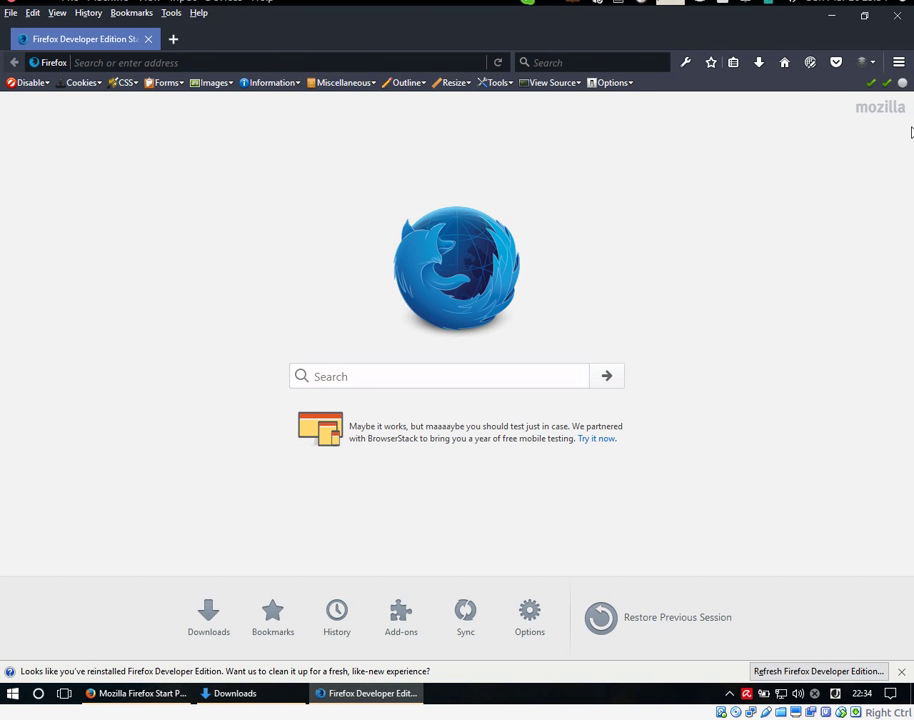
left_click(899, 62)
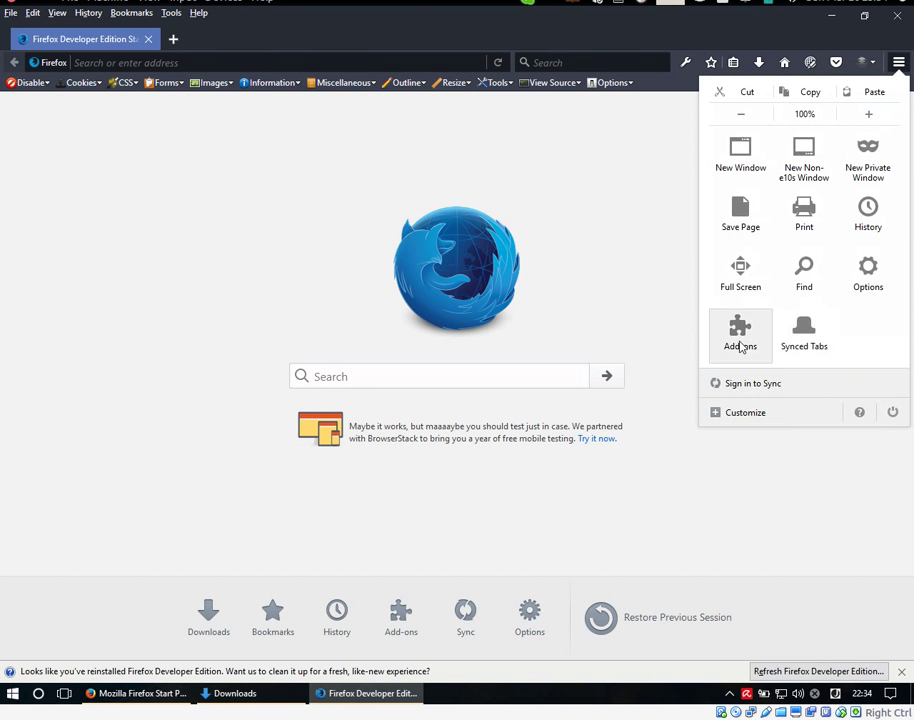
left_click(743, 345)
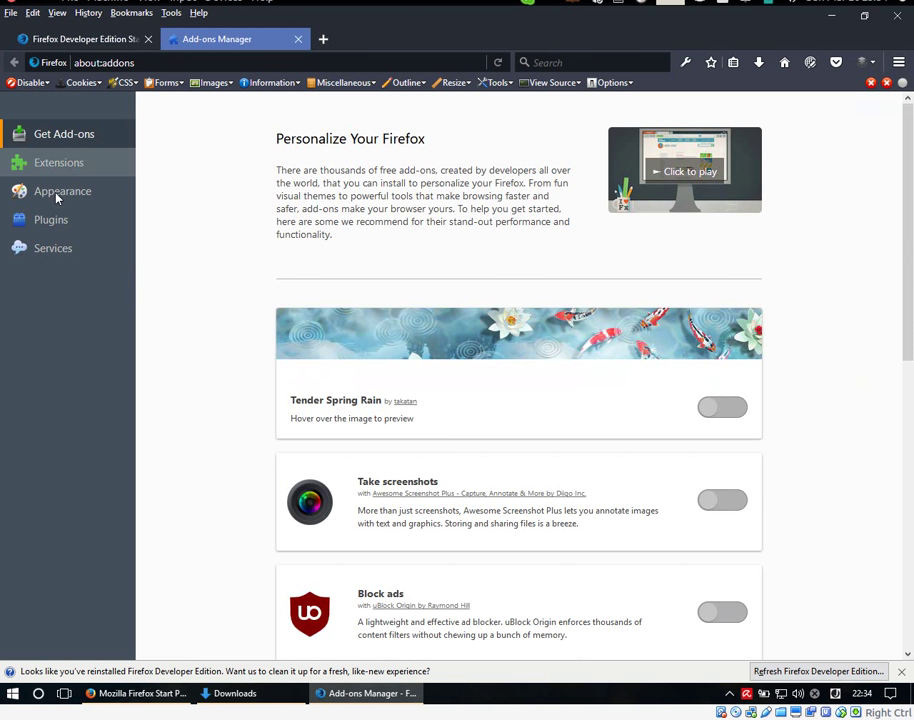
left_click(82, 166)
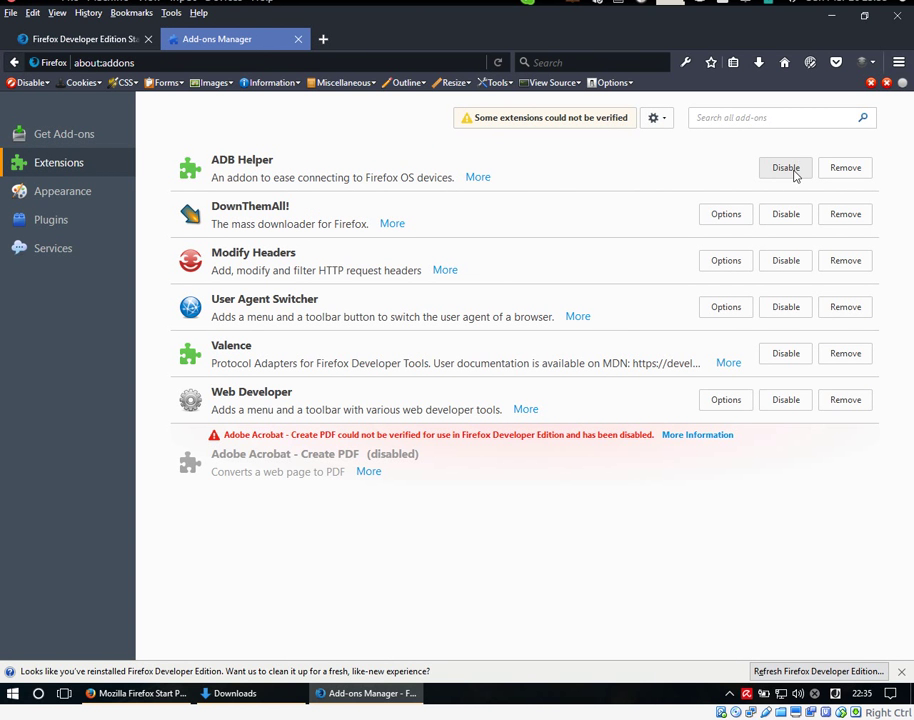
- Remove the ADB Helper, DownThemAll!, Modify Headers, User Agent Switcher, Valence and Web Developer extensions, and restart the browser
left_click(845, 168)
left_click(847, 195)
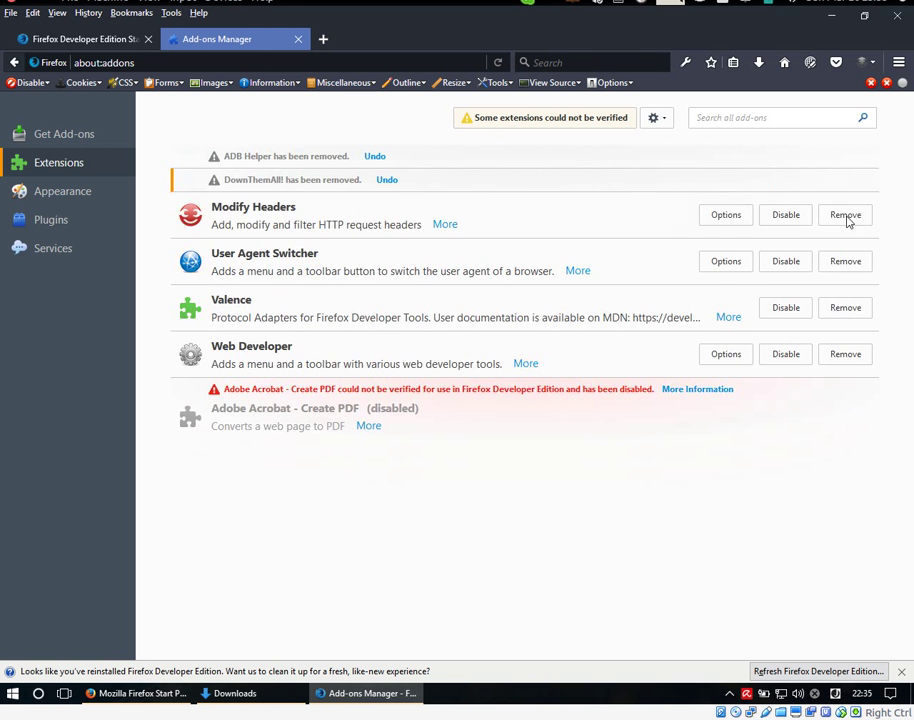
left_click(845, 215)
left_click(845, 238)
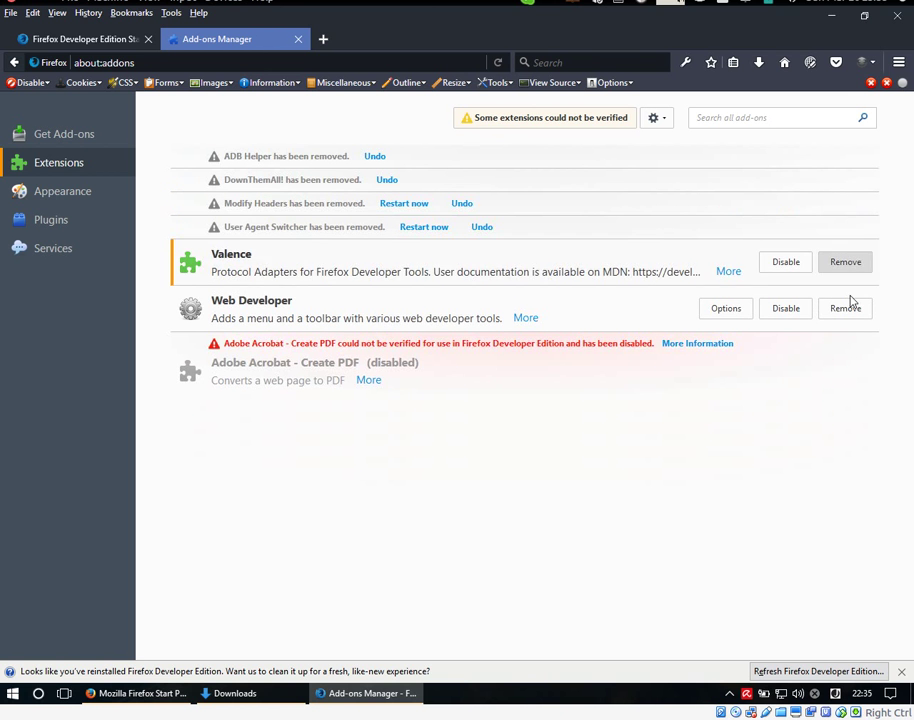
left_click(847, 284)
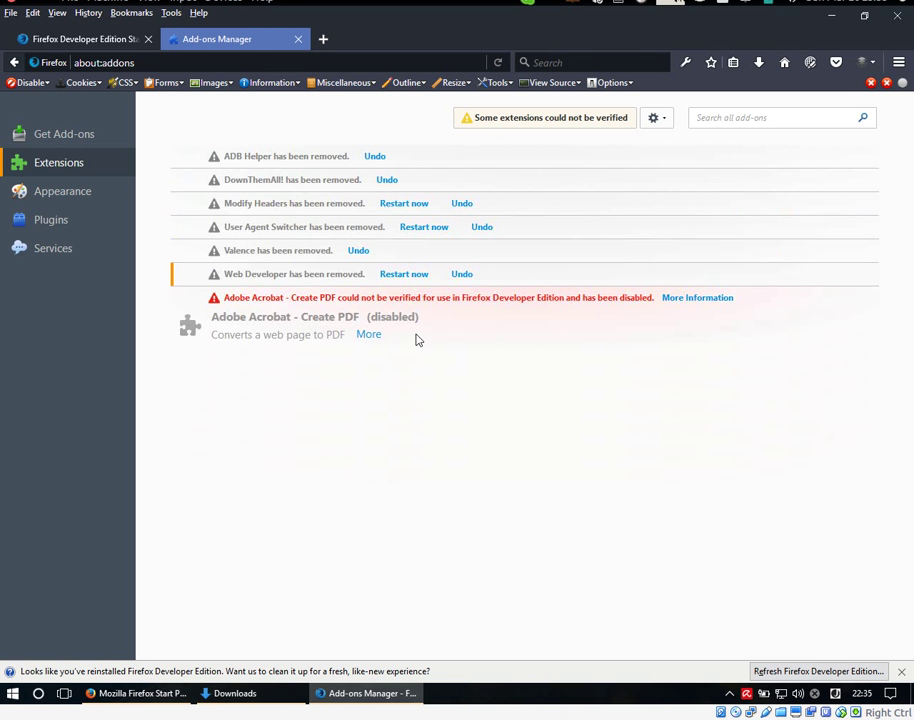
left_click(423, 227)
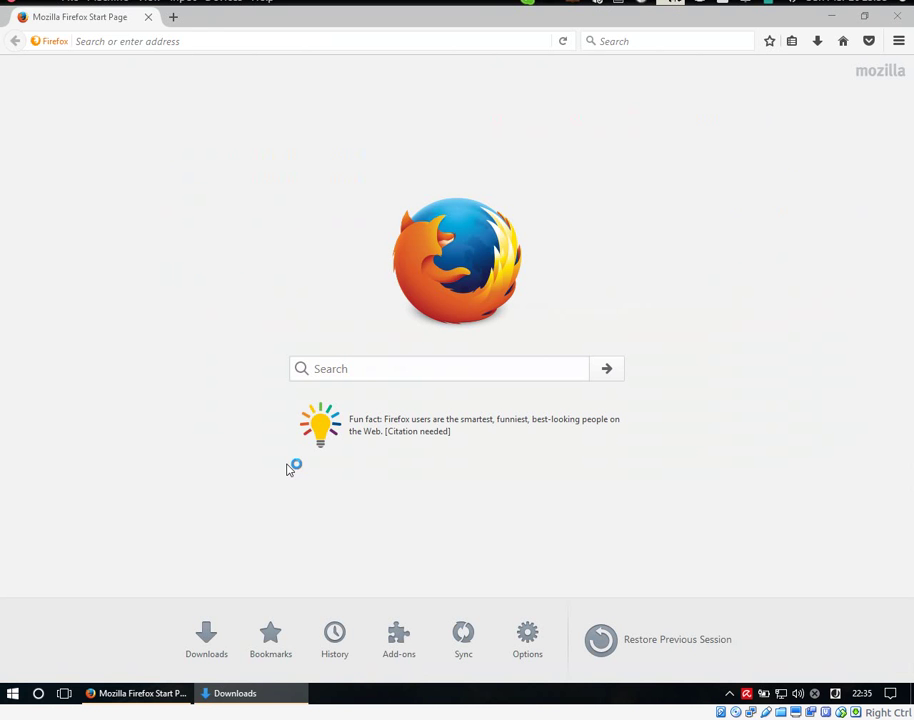
- Close the Add-ons Manager tab and hide the browser's menu bar
left_click(265, 697)
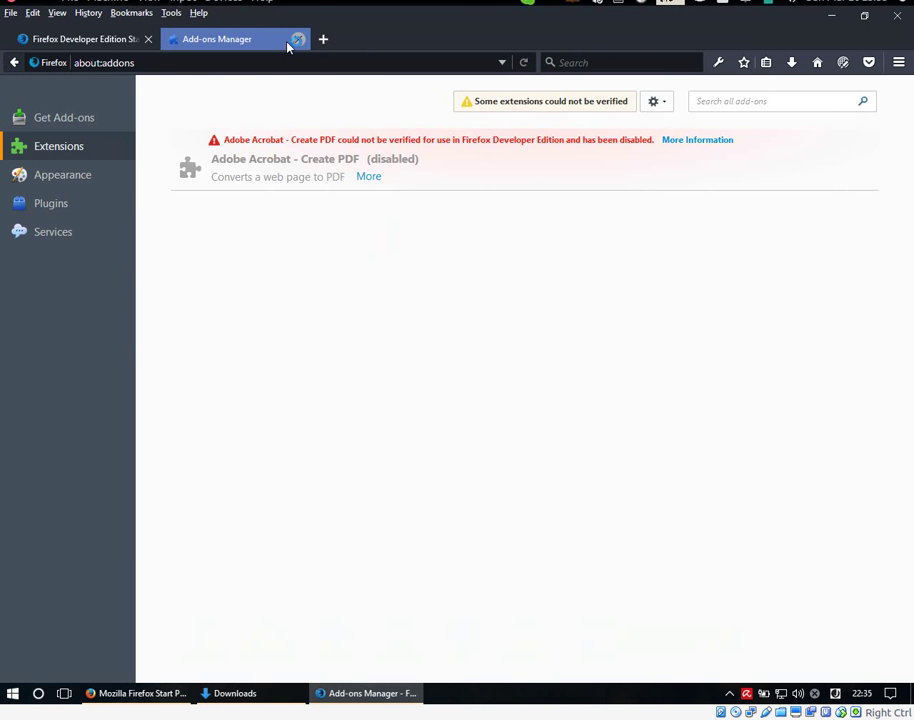
left_click(290, 43)
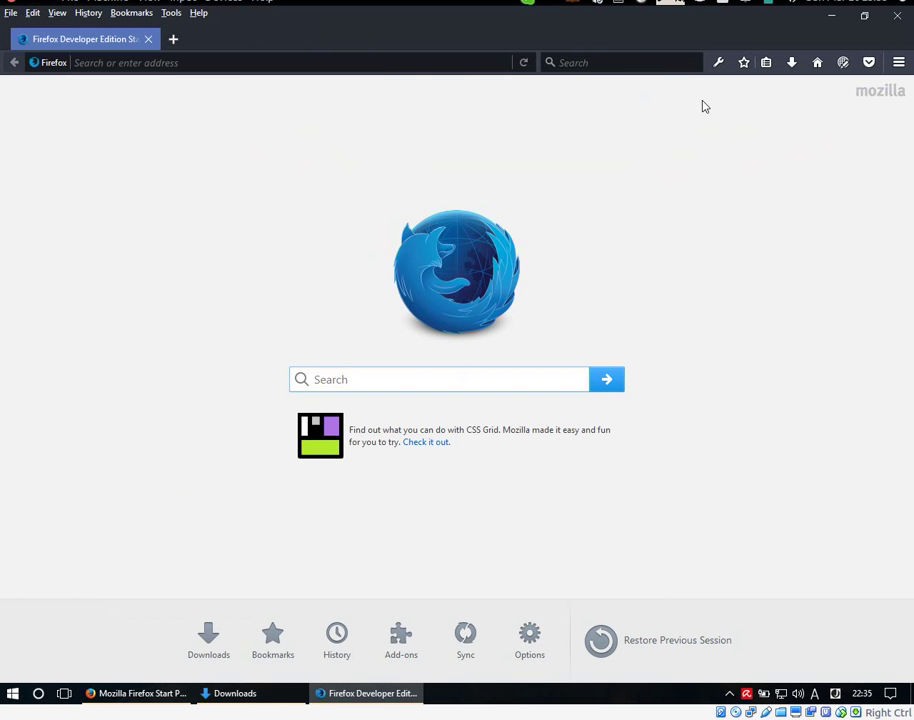
right_click(394, 40)
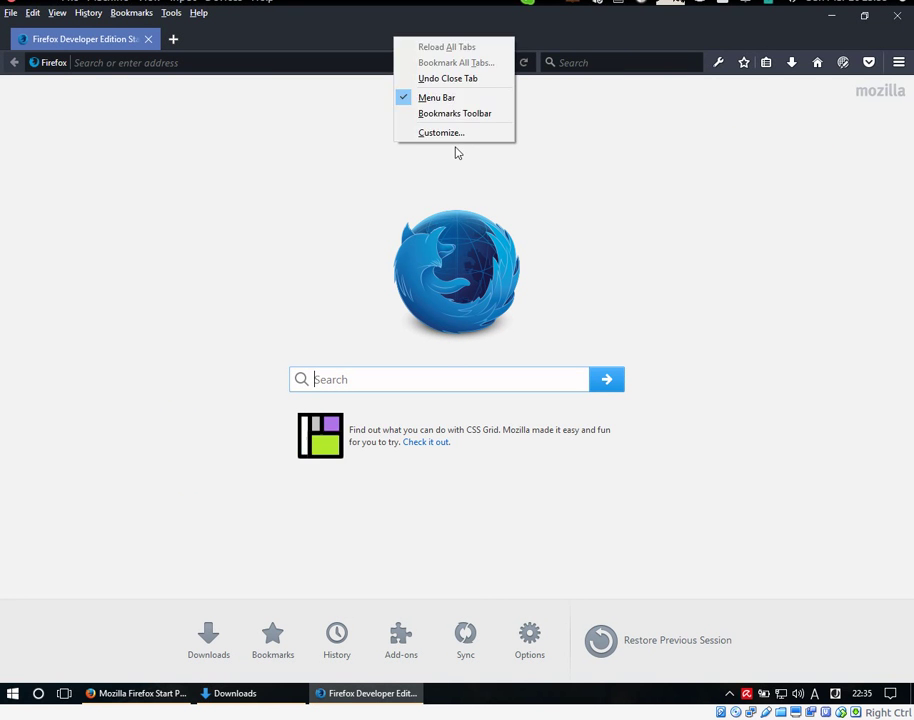
left_click(436, 97)
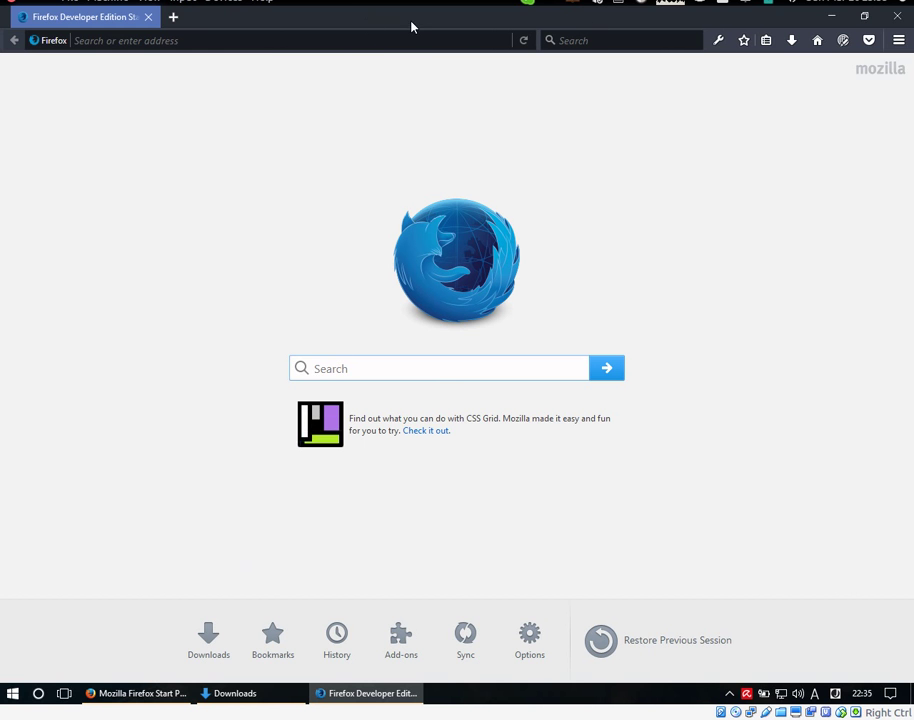
- Show the menu bar temporarily to review the Web Developer tools it offers, and hide it again
right_click(374, 19)
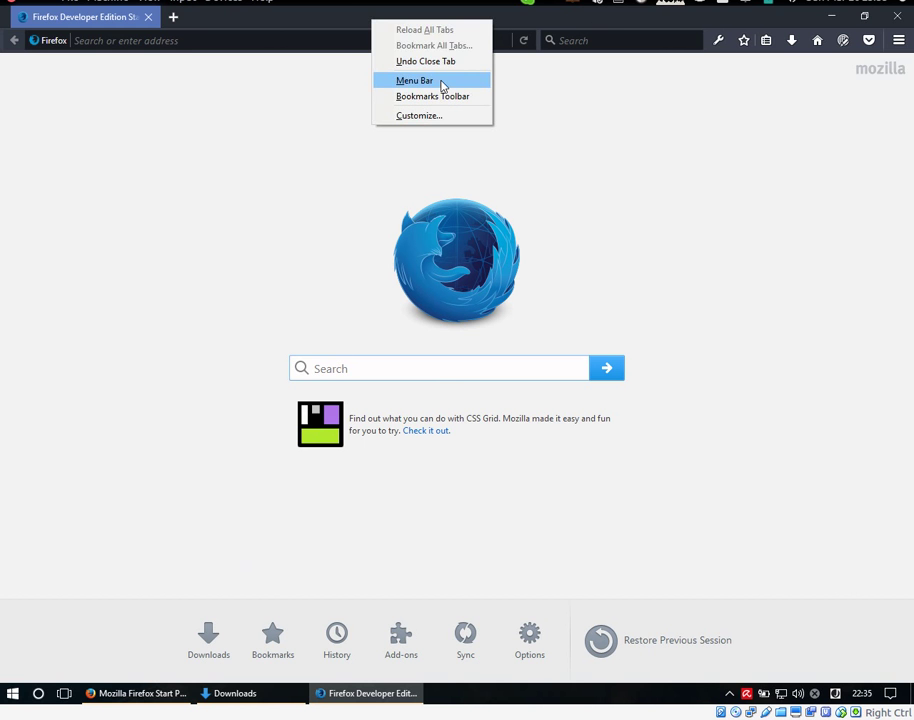
left_click(441, 86)
left_click(170, 12)
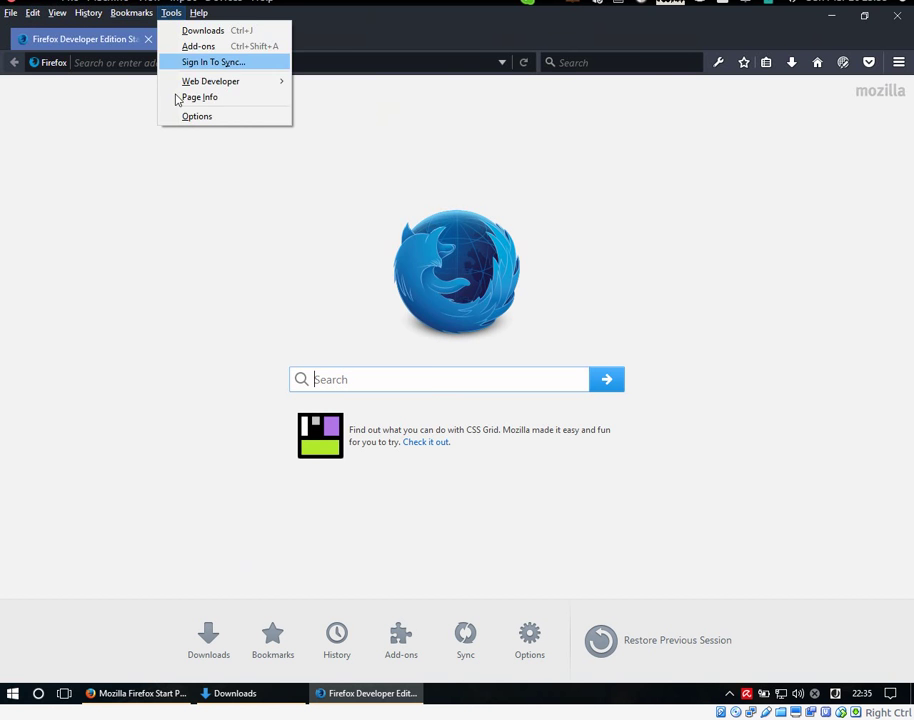
mouse_move(224, 84)
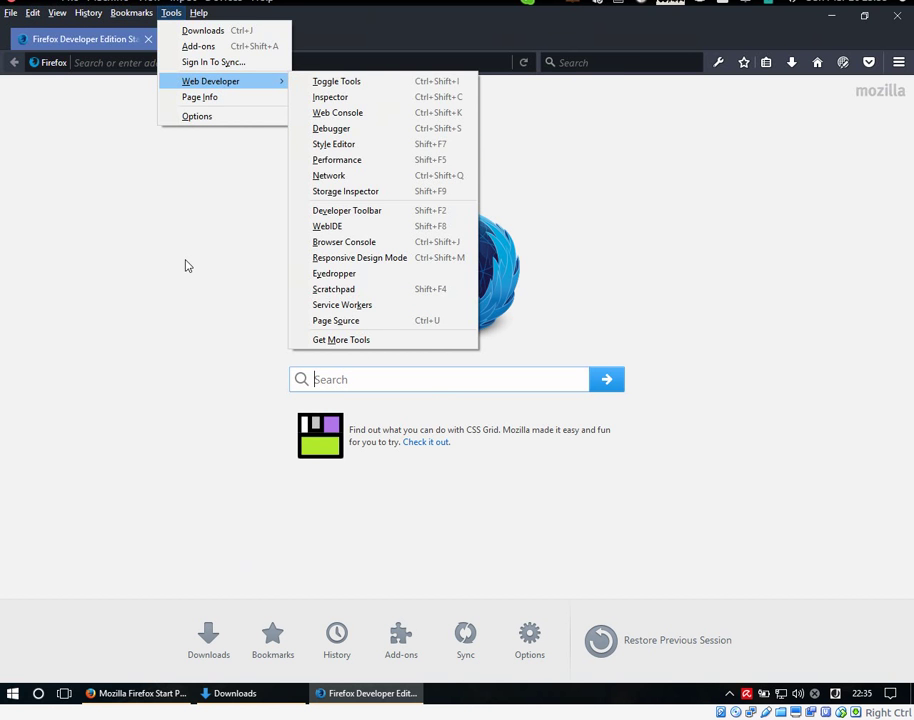
left_click(185, 265)
right_click(320, 31)
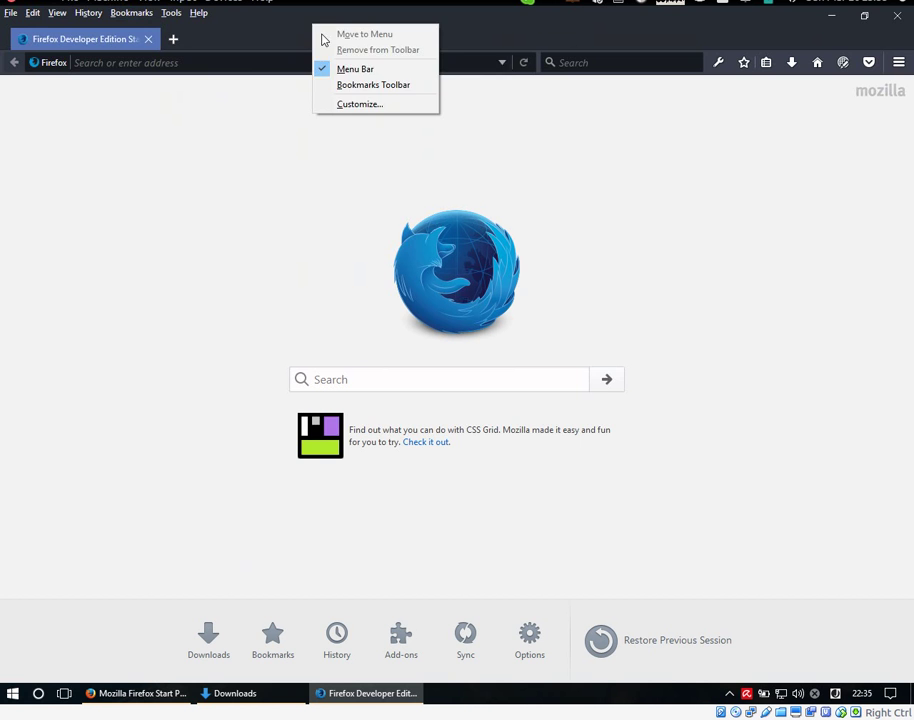
left_click(361, 70)
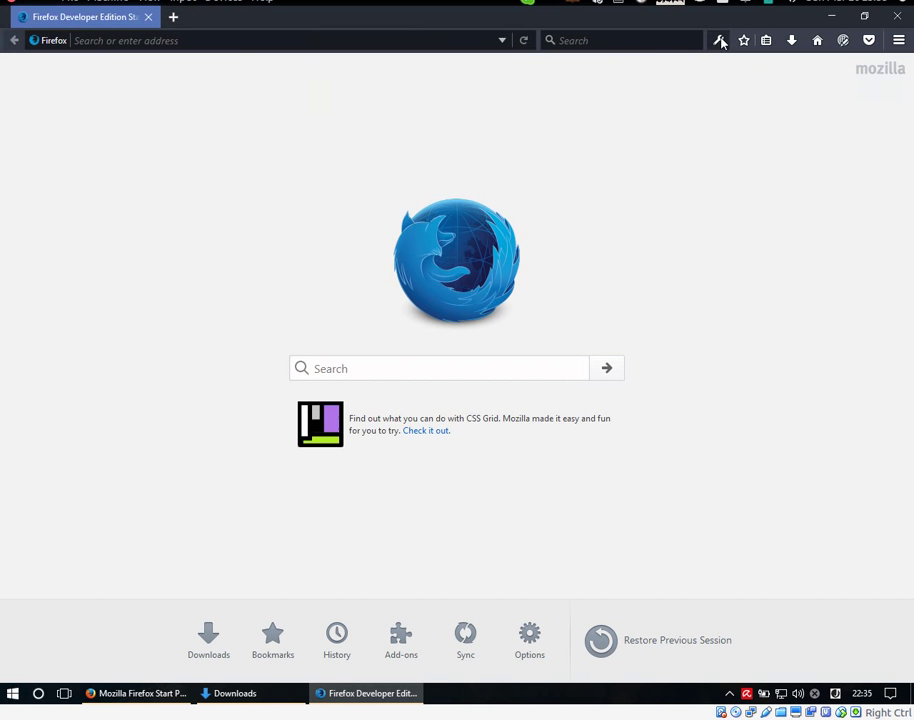
- Open the developer tools on the start page, look through the Console and Inspector, and close the tools
left_click(719, 40)
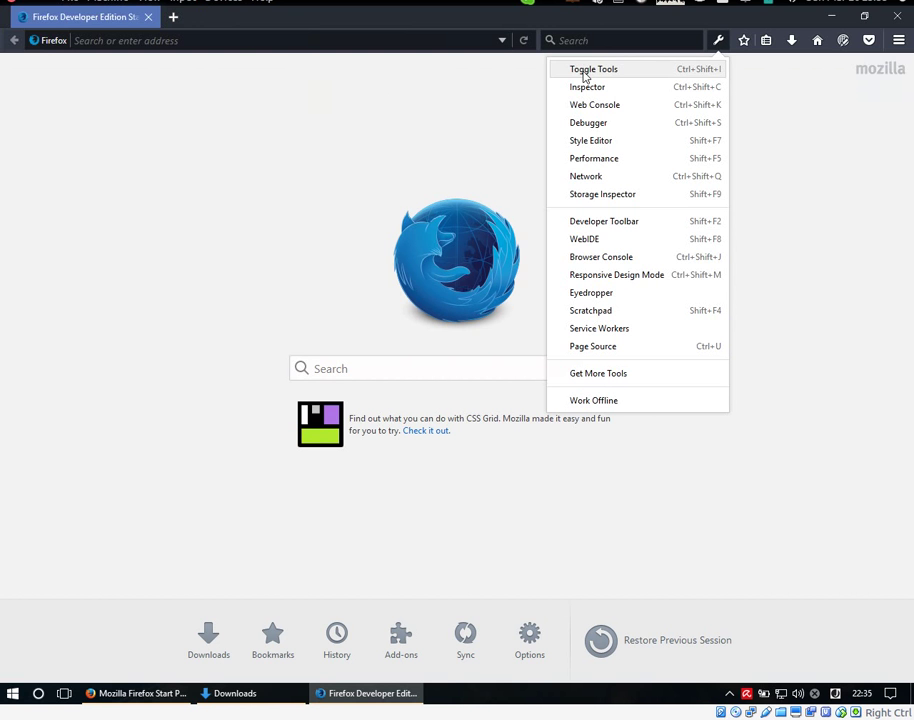
left_click(712, 72)
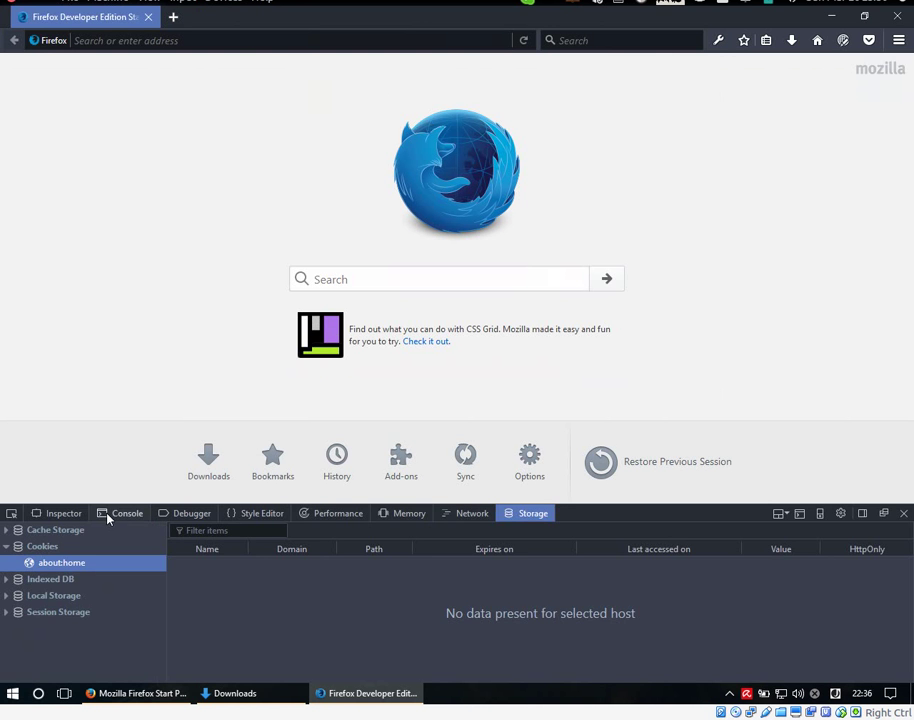
left_click(108, 517)
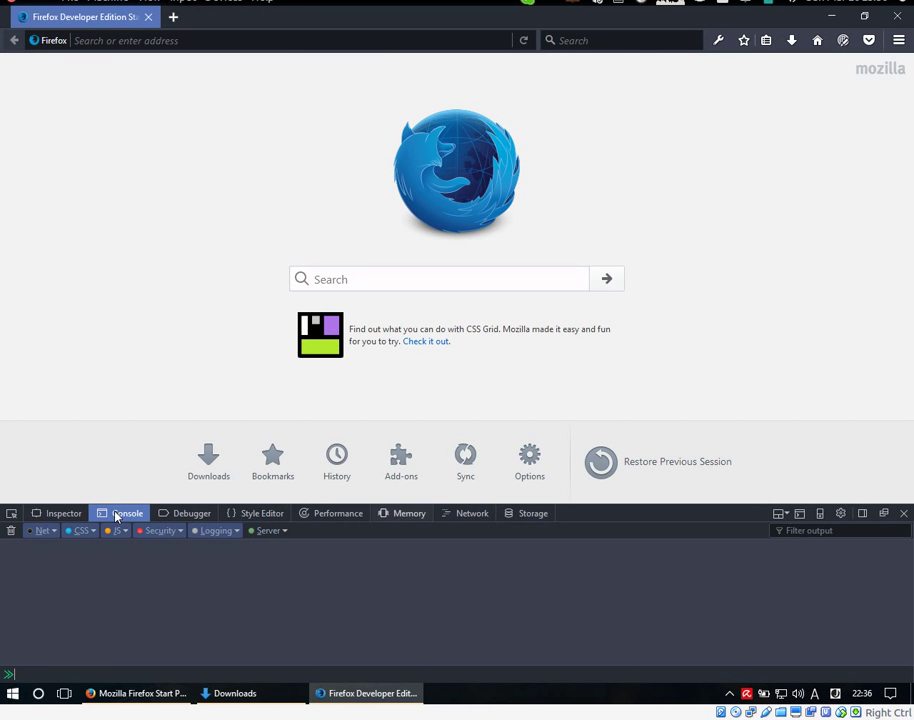
left_click(50, 517)
left_click(118, 515)
left_click(55, 513)
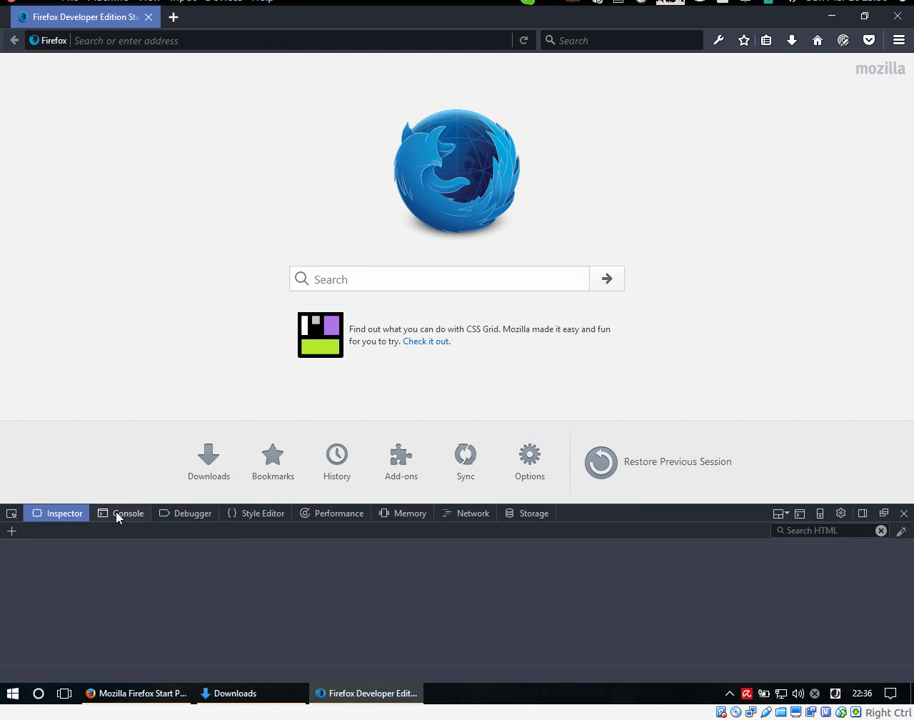
left_click(118, 515)
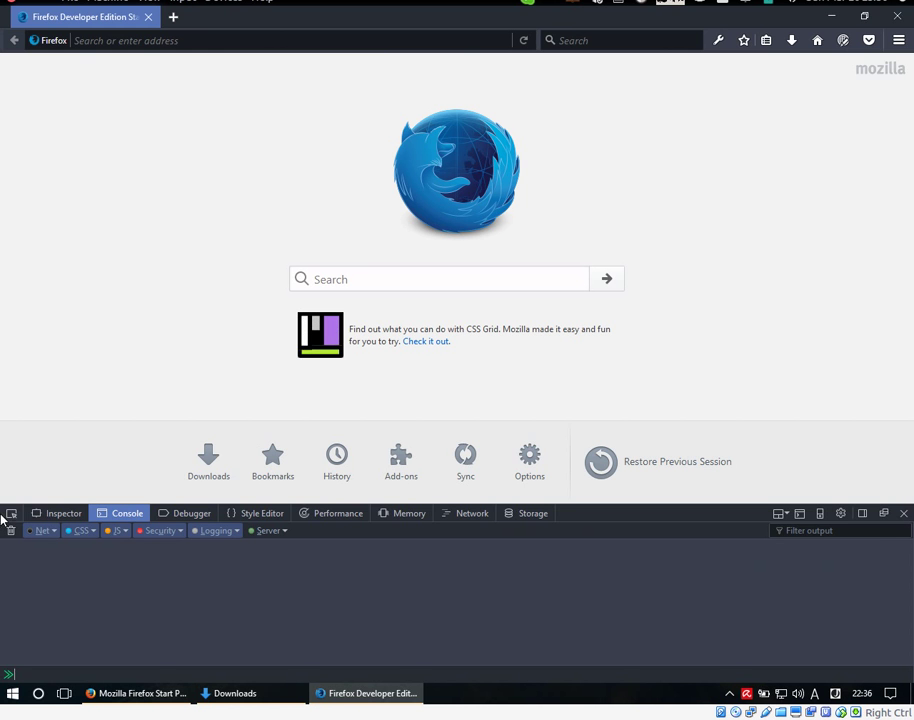
left_click(905, 514)
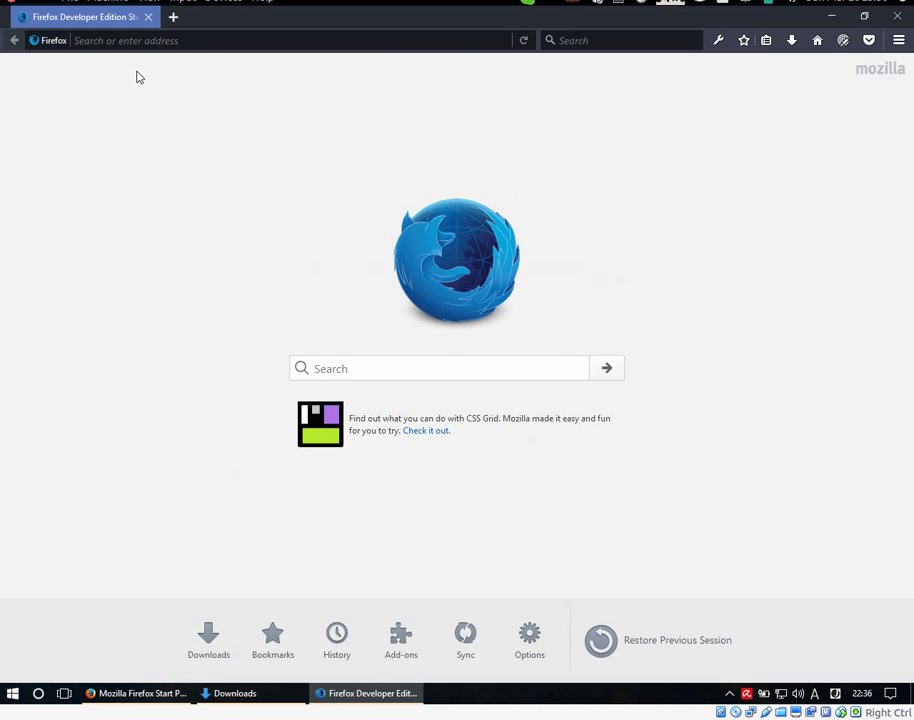
- Reopen the developer tools in the Inspector and pick the CSS Grid snippet text on the page with the element picker
left_click(717, 40)
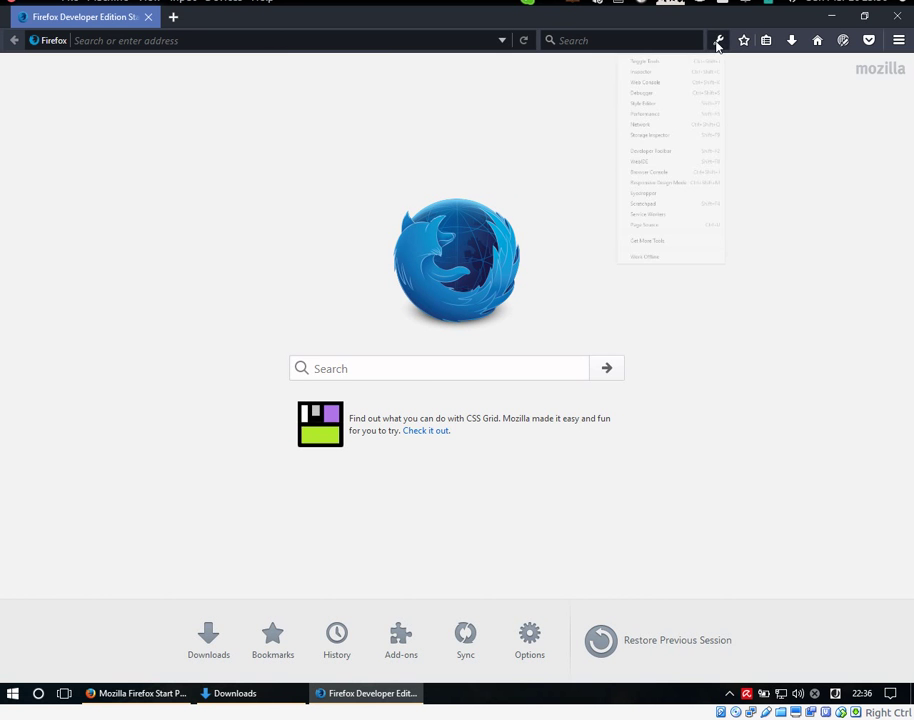
left_click(655, 72)
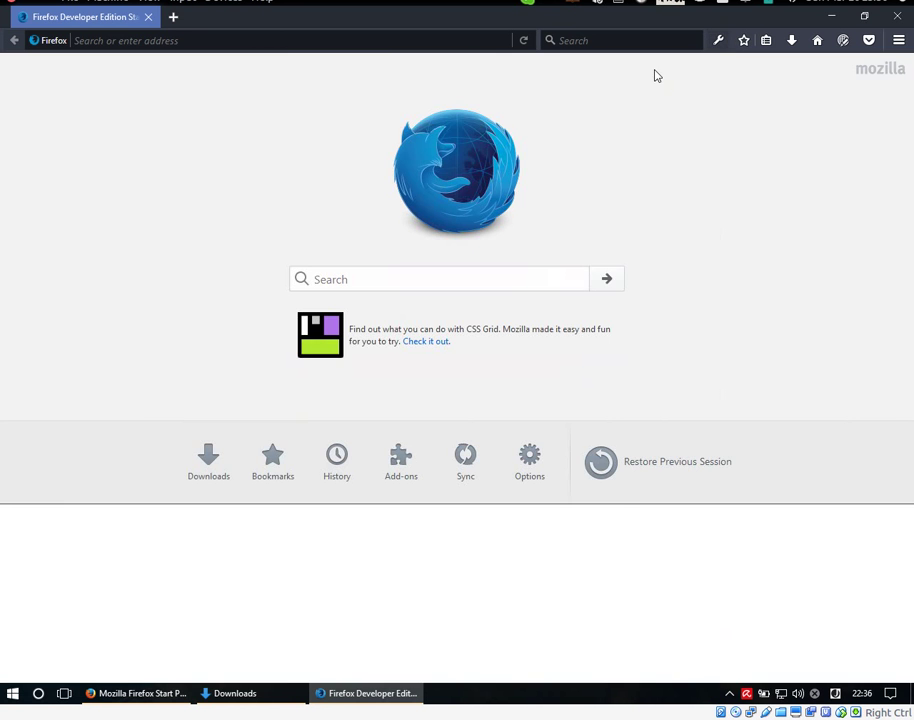
left_click(50, 514)
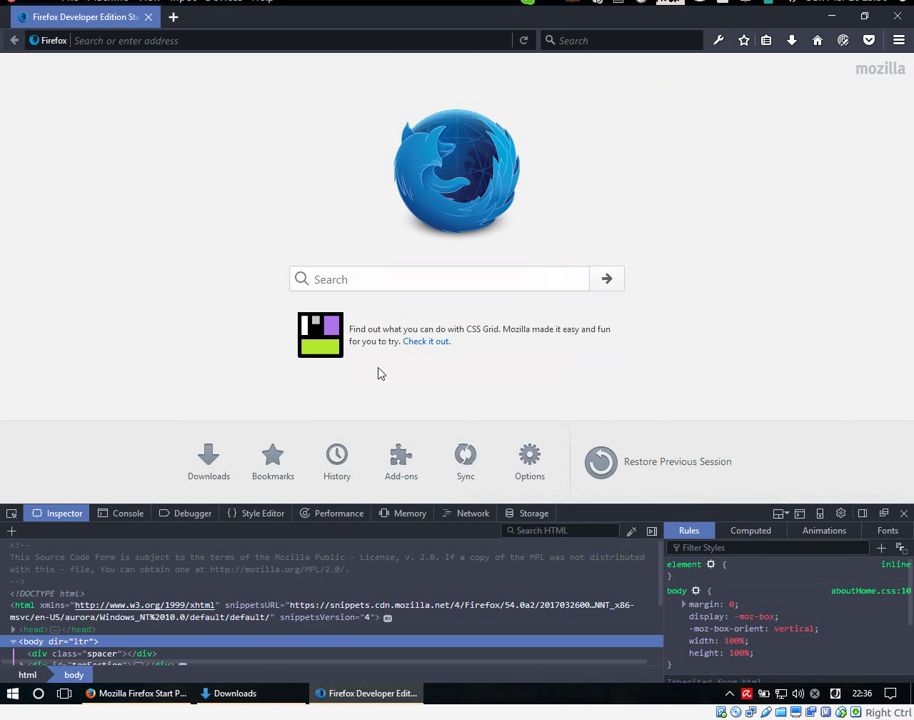
left_click(11, 513)
left_click(380, 330)
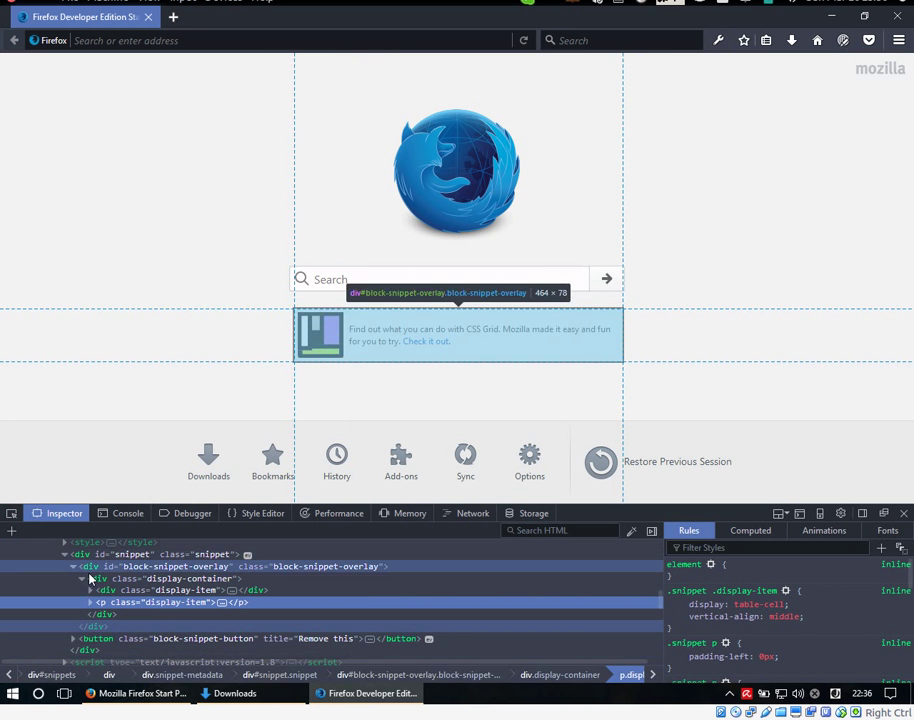
- Inspect the Downloads launch button on the start page and delete its node from the page markup
right_click(209, 462)
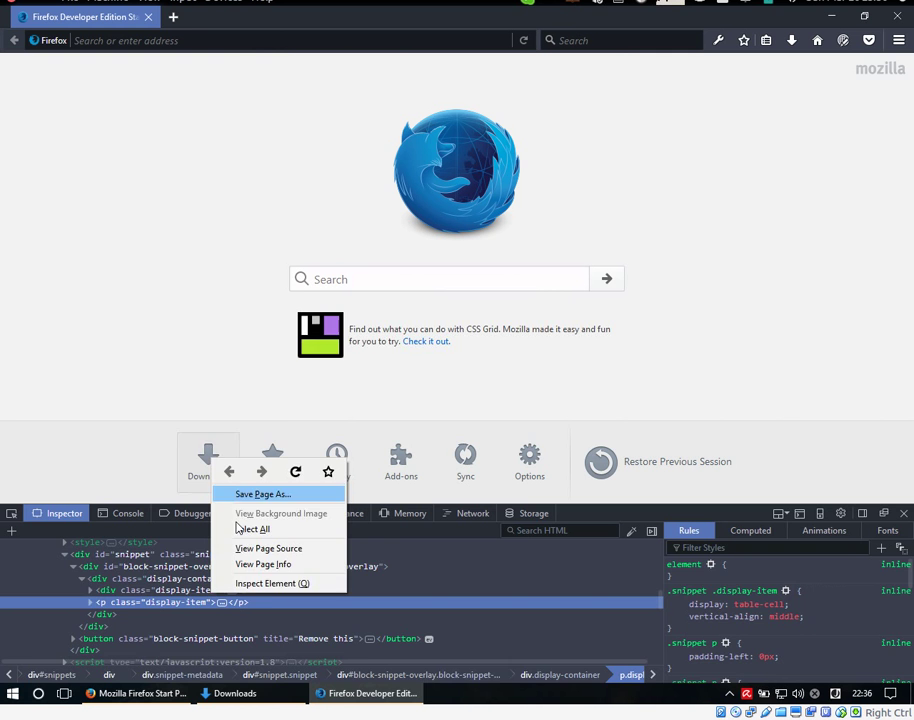
left_click(262, 583)
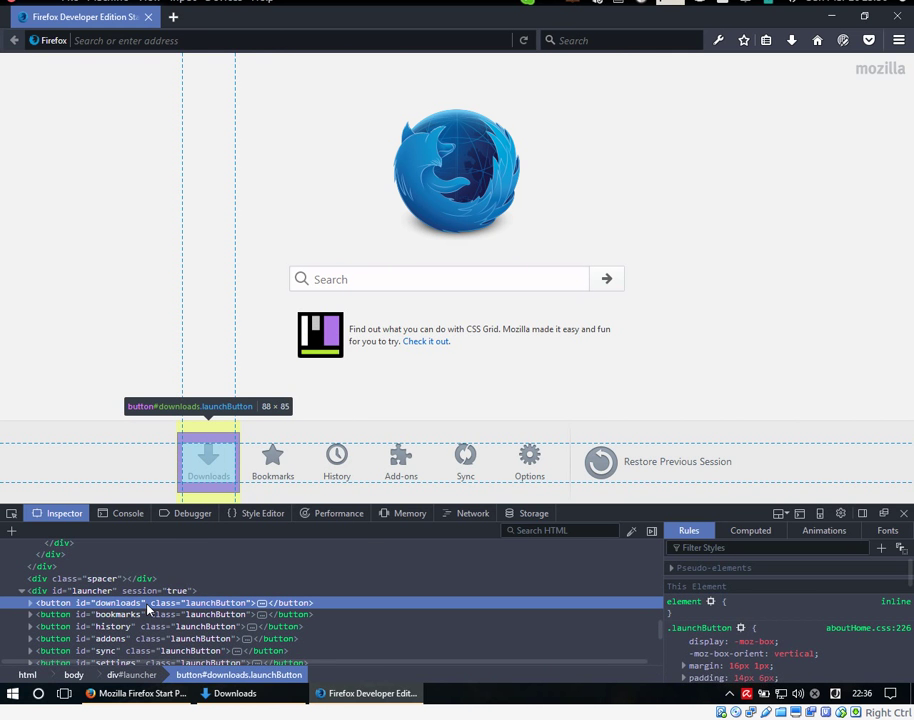
right_click(204, 603)
left_click(258, 385)
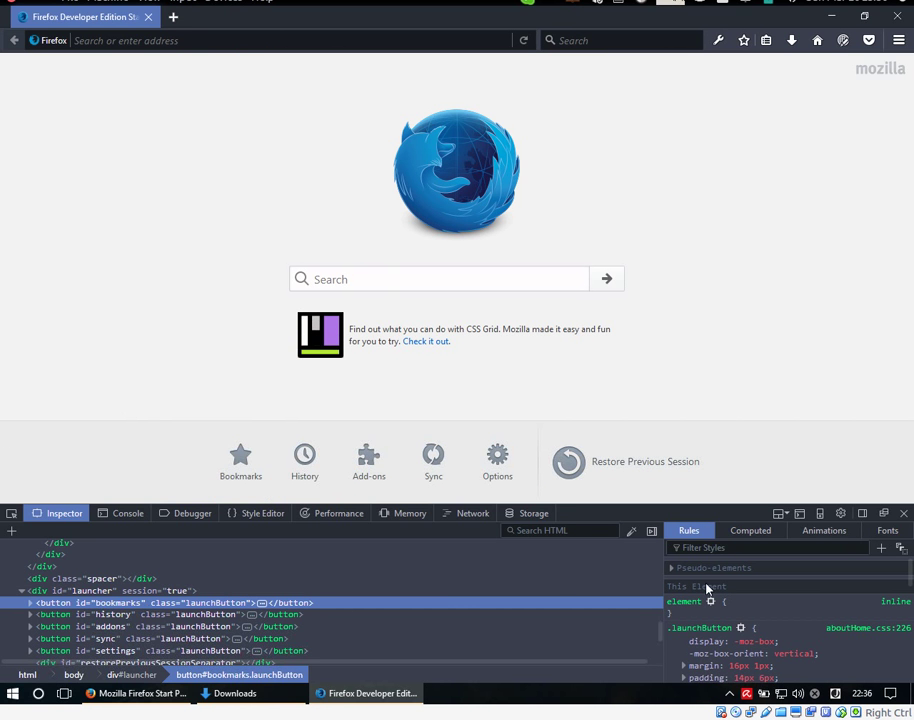
- Widen the Rules pane and review the CSS rules applied to the selected Bookmarks launch button
left_click_drag(663, 613, 619, 613)
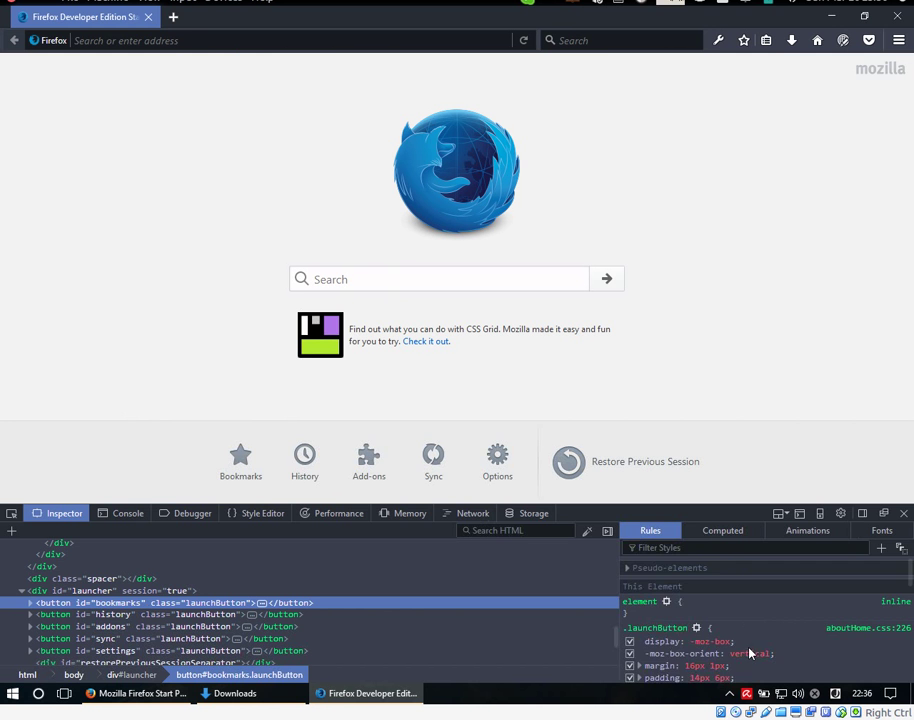
scroll(750, 645, "down", 5)
scroll(685, 600, "up", 3)
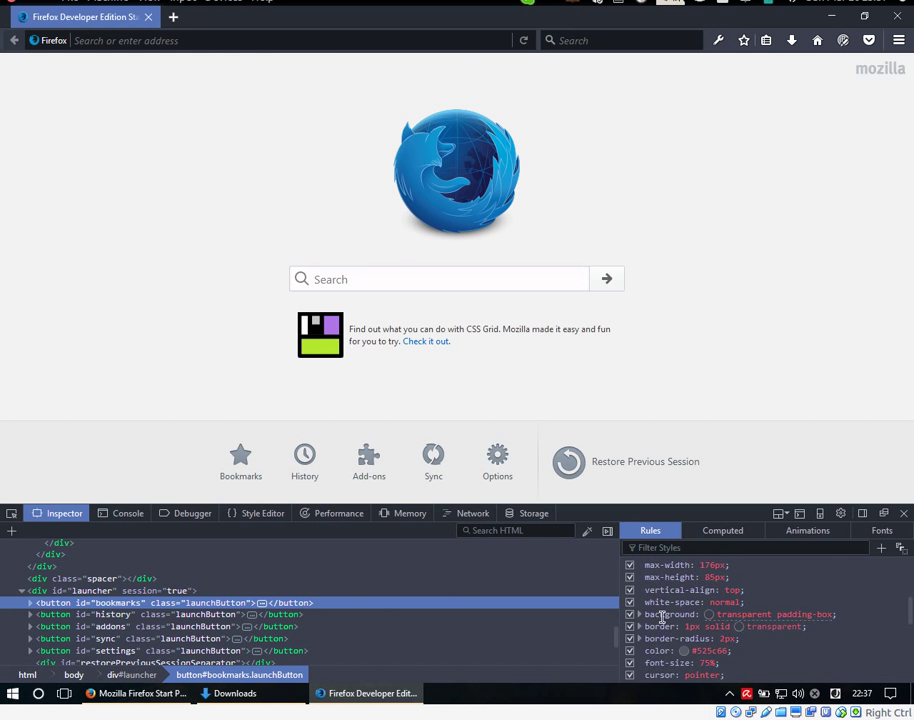
scroll(662, 616, "down", 2)
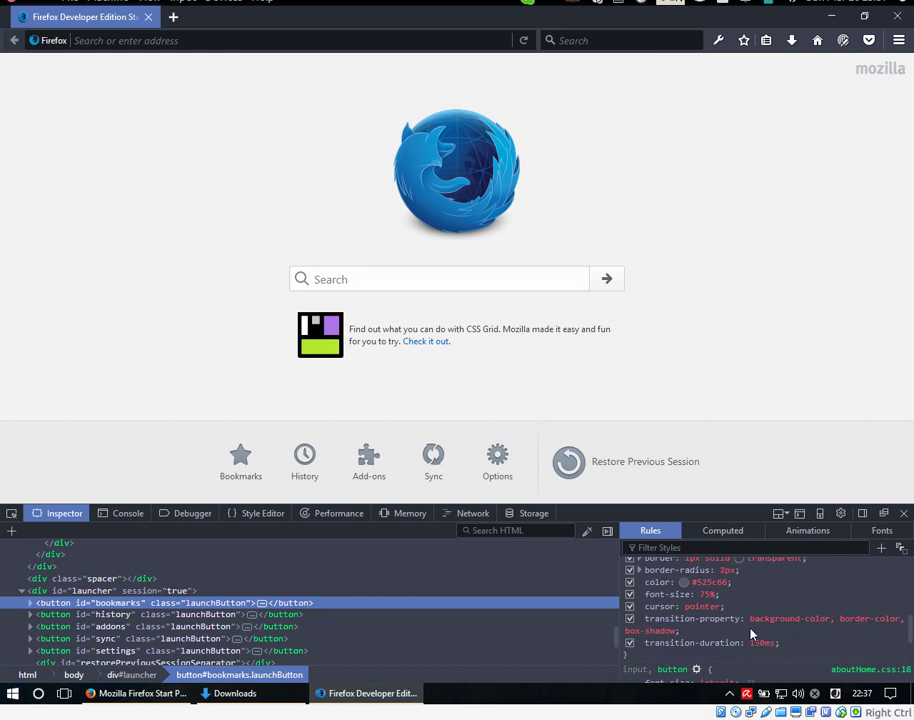
scroll(645, 628, "up", 5)
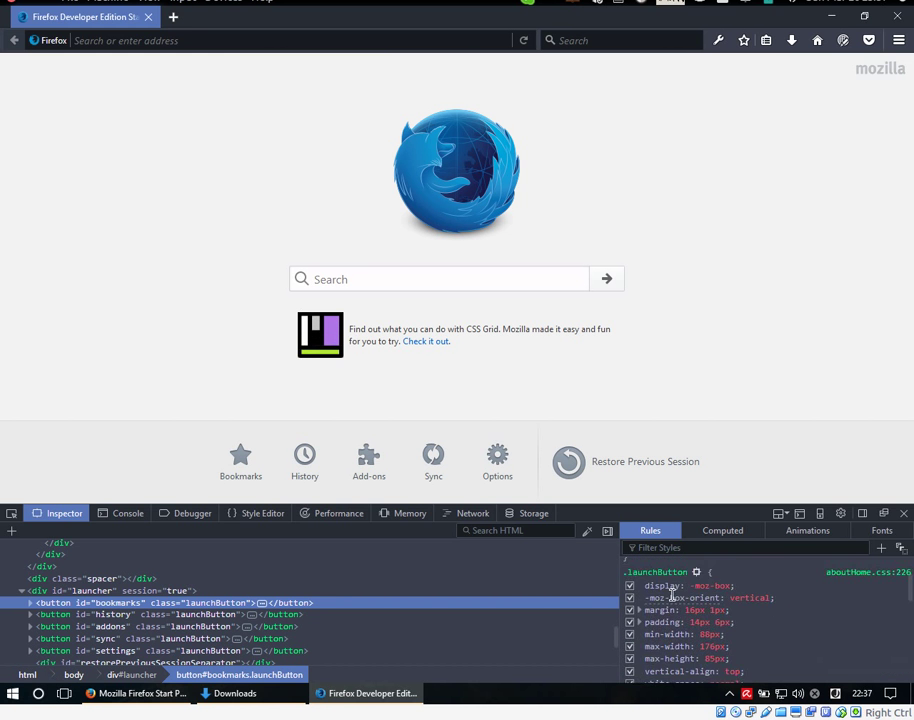
scroll(669, 636, "down", 1)
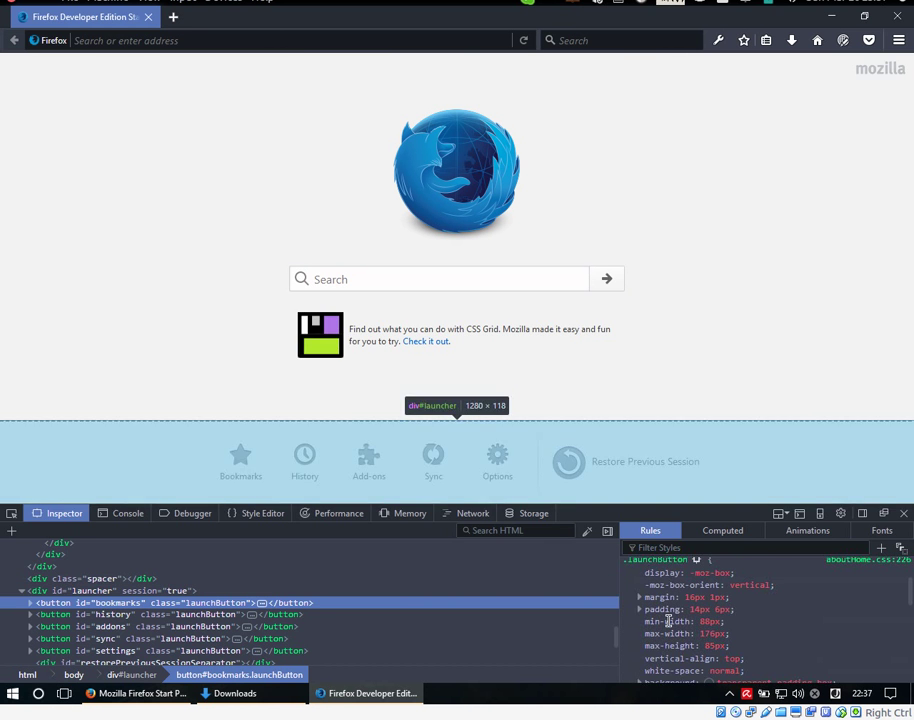
- Look at the Console and the Debugger, and return to the Console
left_click(121, 515)
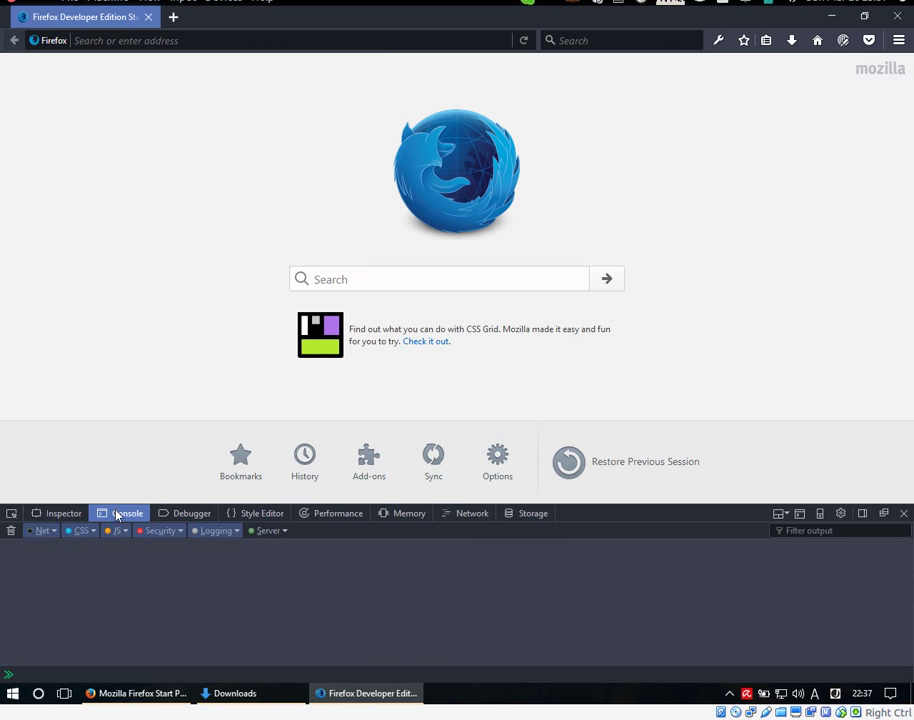
left_click(176, 516)
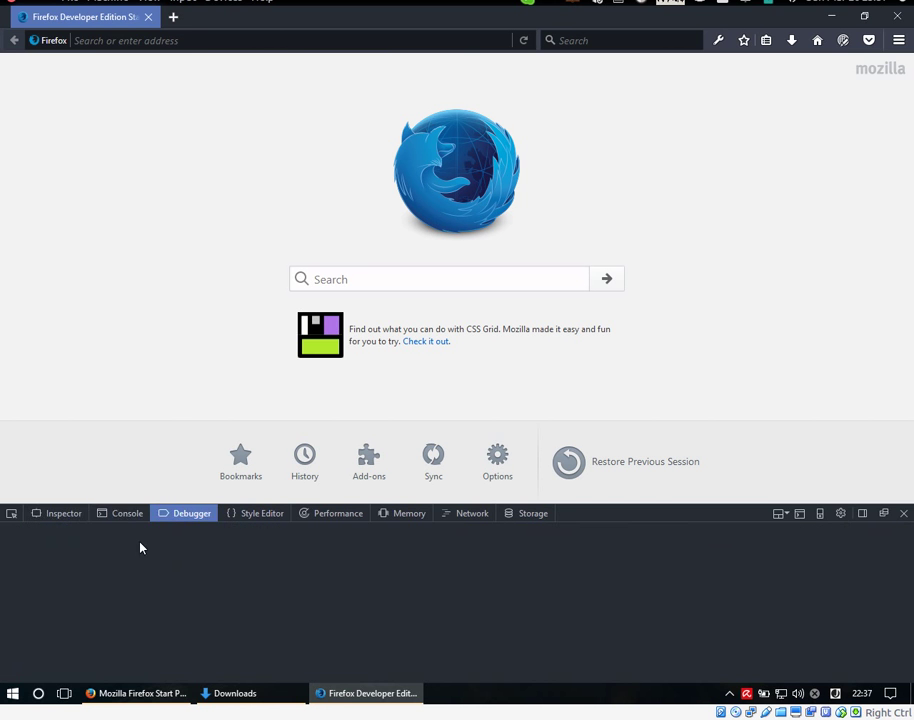
left_click(122, 516)
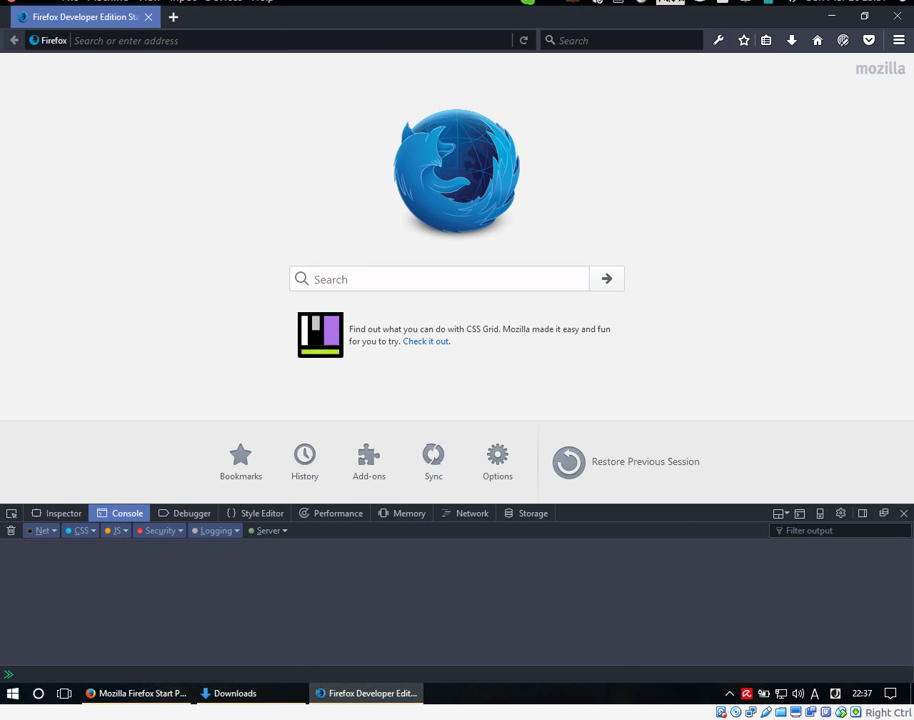
- Launch the Windows Command Prompt by searching for cmd, and make its window narrower
left_click(38, 693)
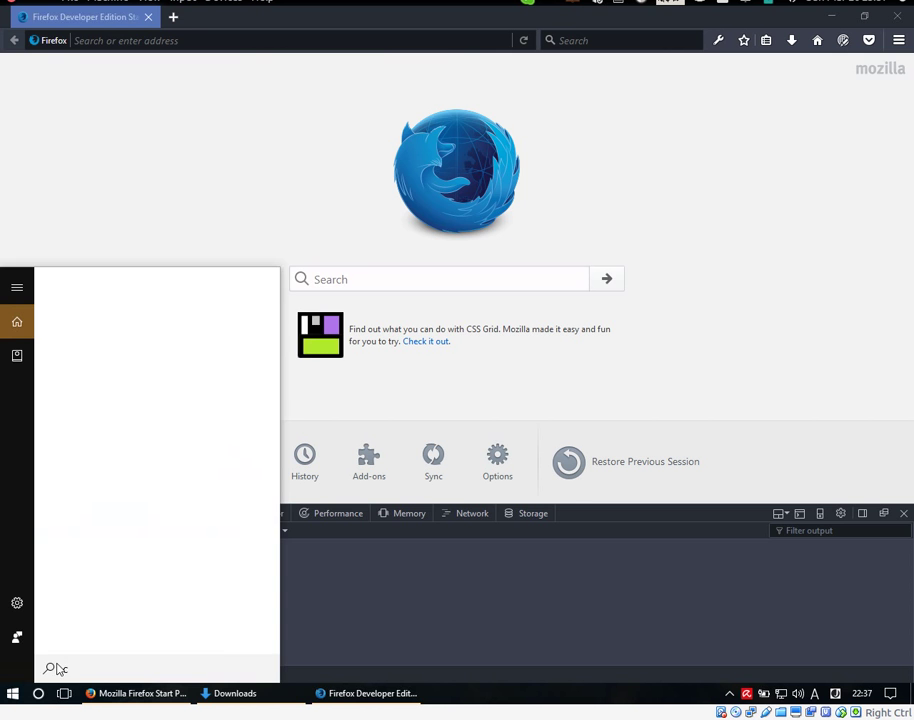
type("cmd")
key("Return")
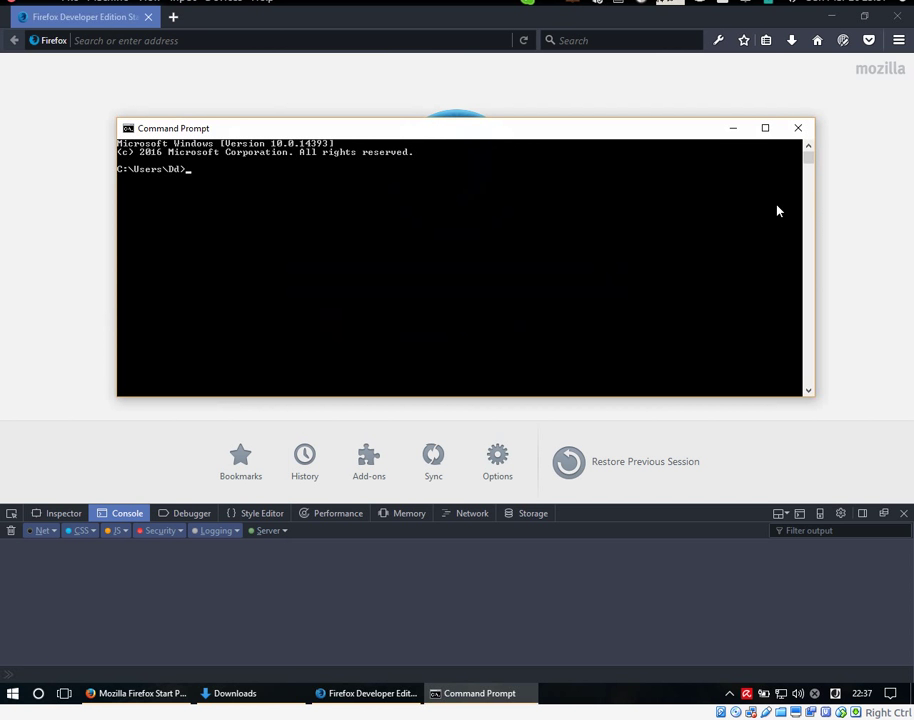
left_click_drag(818, 206, 616, 212)
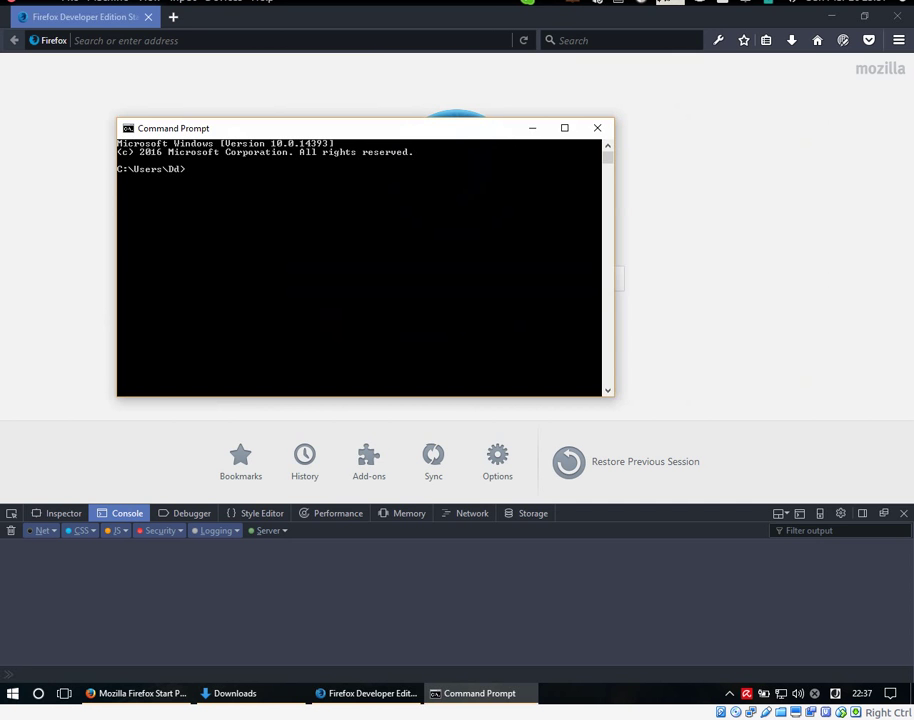
- Open a Linux terminal on the host, move it over the Command Prompt, and run df -h
key("ctrl+alt+t")
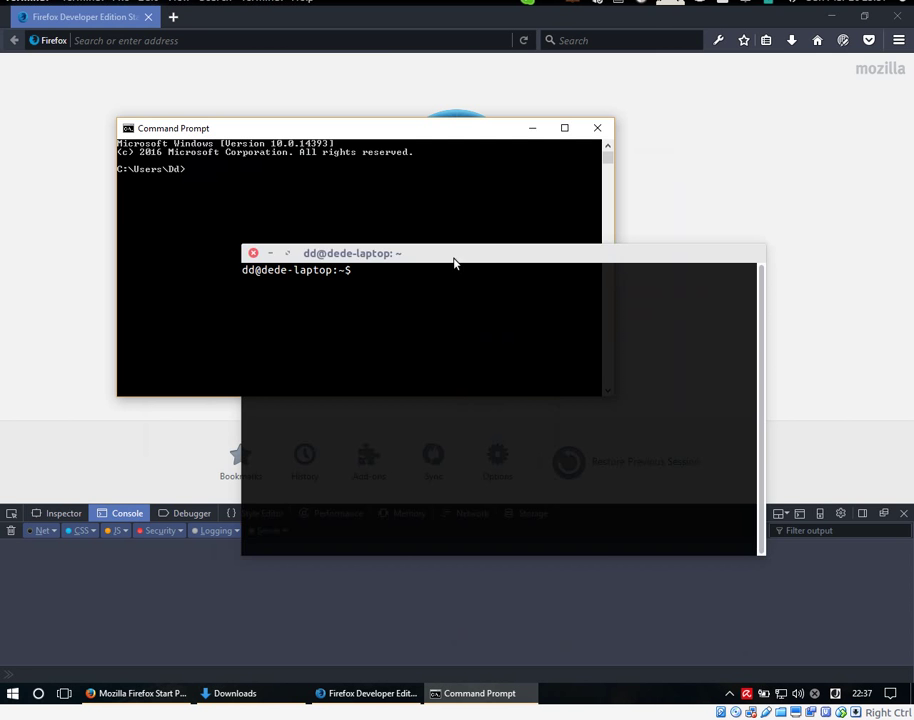
left_click_drag(455, 258, 390, 202)
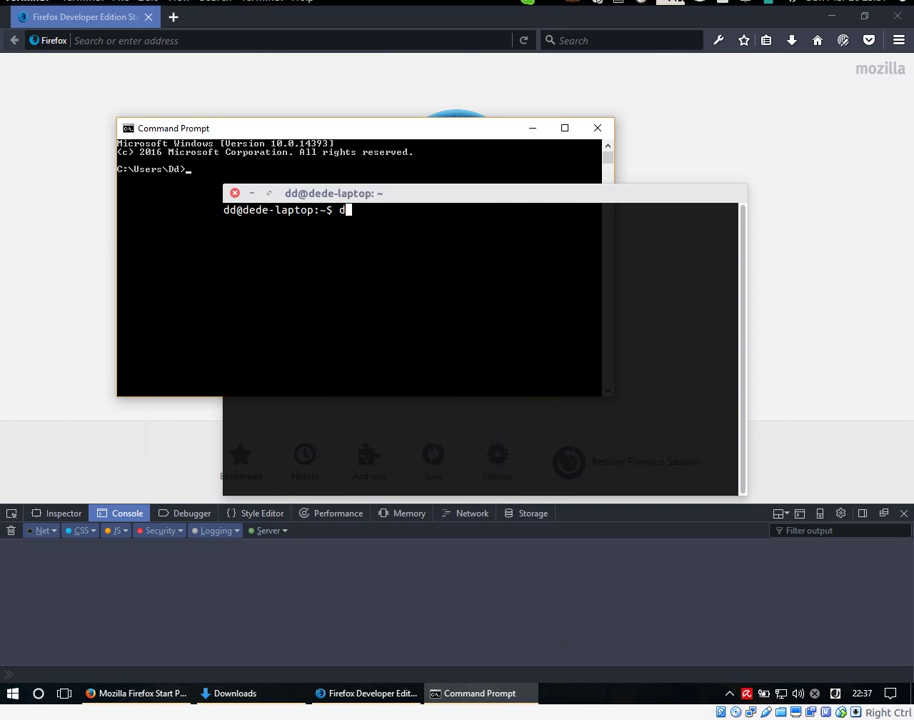
type("df -h")
key("Return")
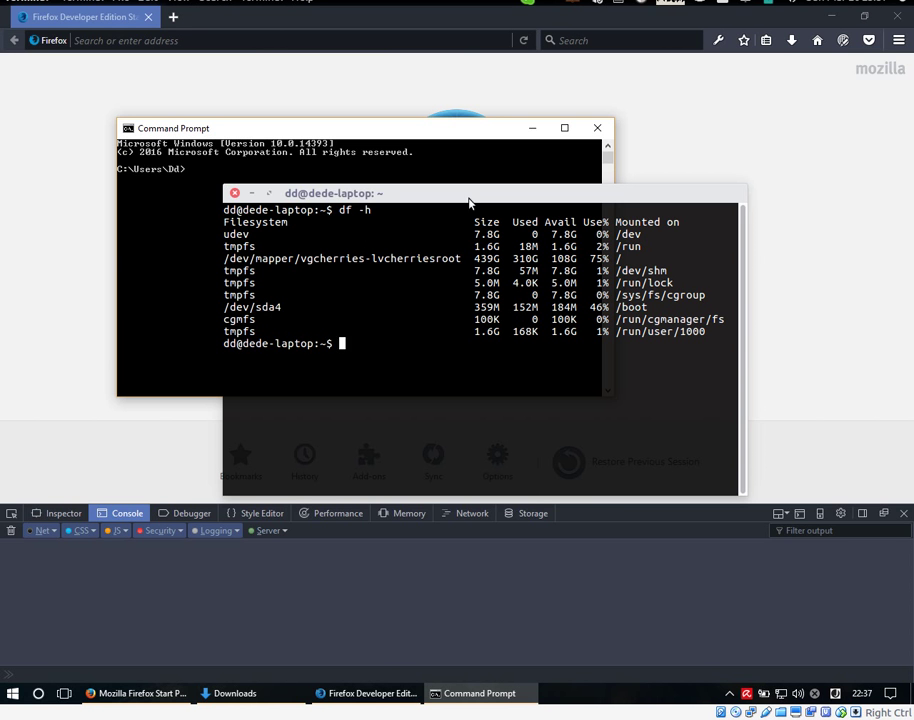
- Arrange the Command Prompt and the Linux terminal so that both windows are visible without overlapping
left_click_drag(469, 203, 560, 314)
left_click_drag(345, 128, 250, 96)
left_click(445, 693)
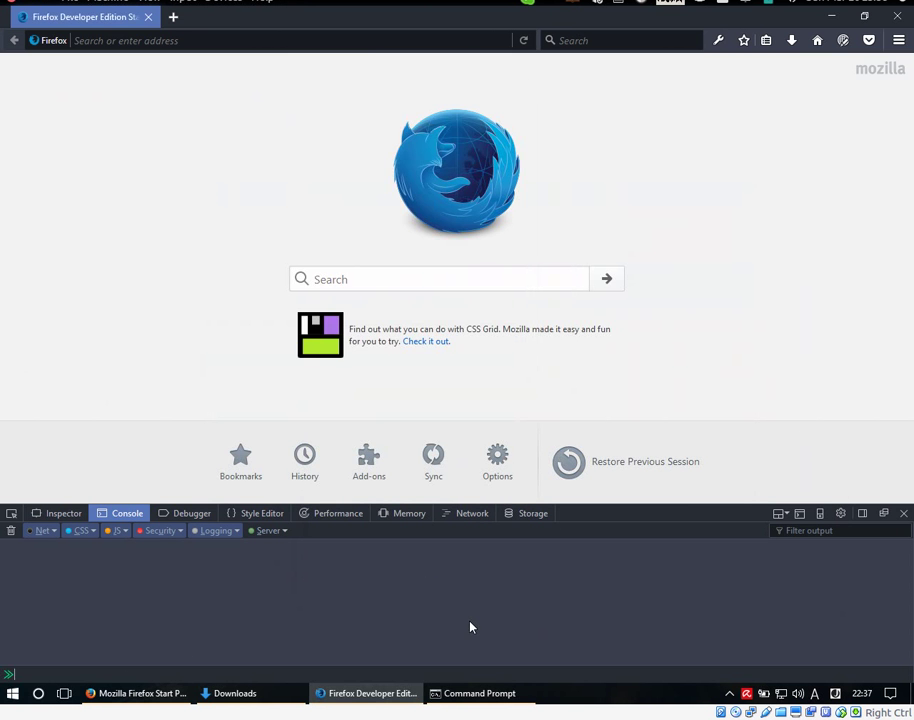
left_click(485, 693)
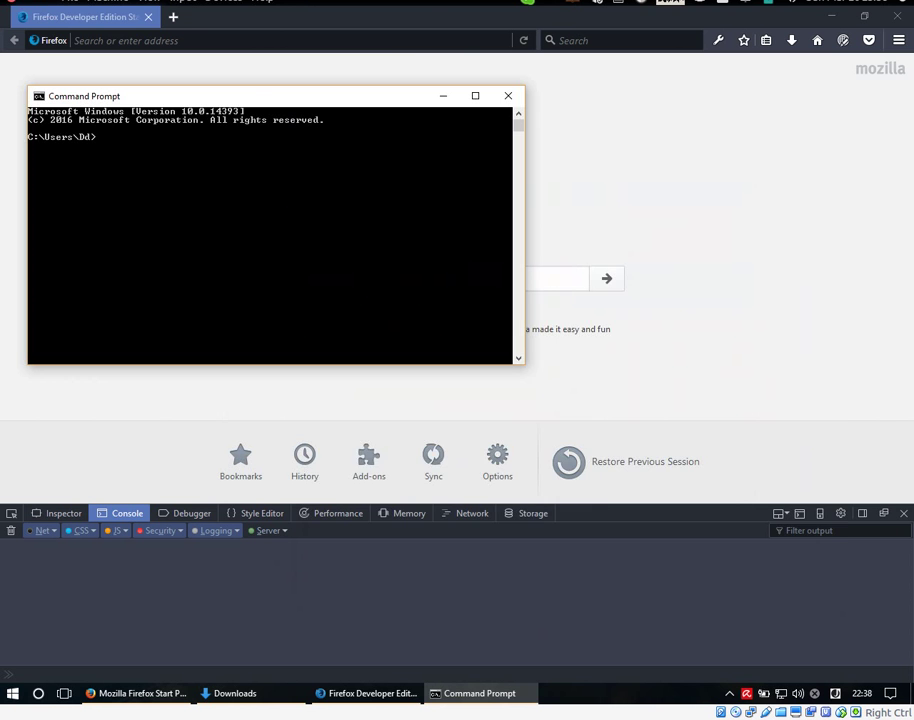
key("alt+Tab")
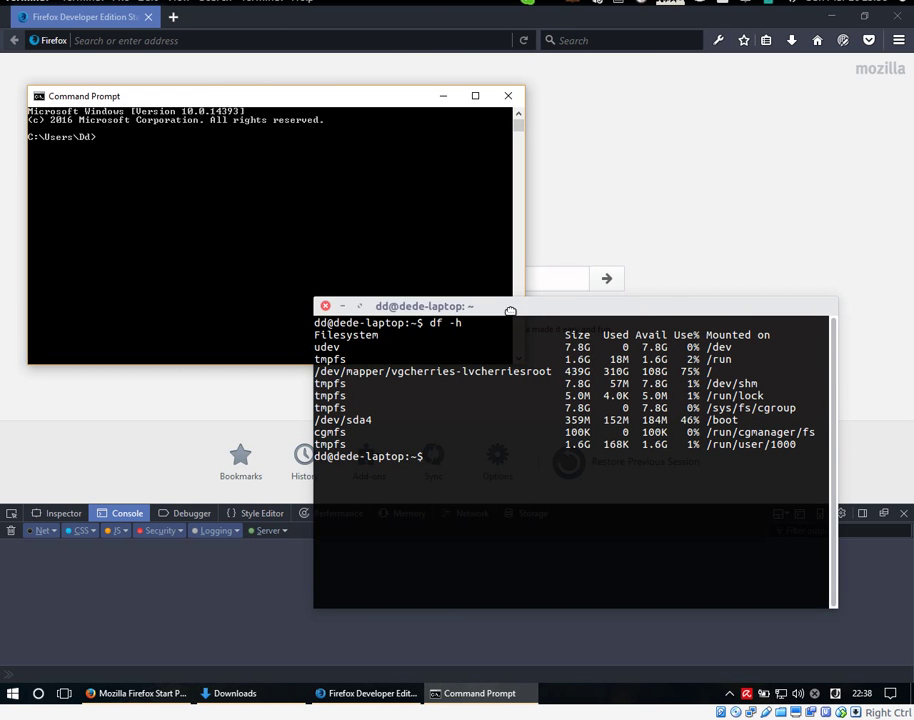
left_click_drag(510, 312, 517, 400)
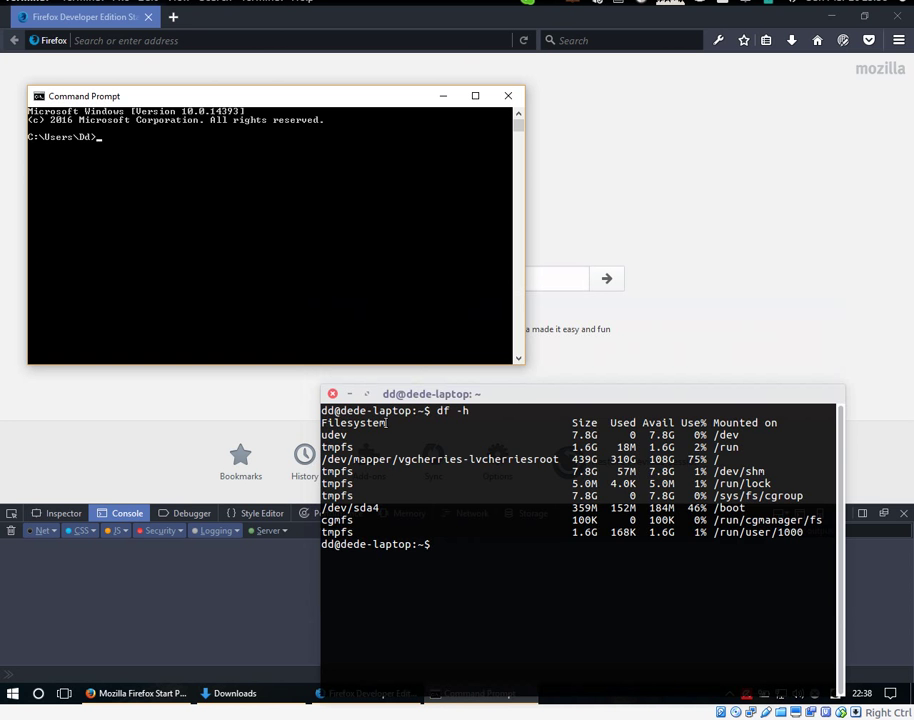
- Rerun the disk usage command in the Linux terminal as df, without the -h option
left_click_drag(439, 416, 470, 412)
left_click(477, 411)
key("Up")
key("BackSpace")
key("BackSpace")
key("BackSpace")
key("Return")
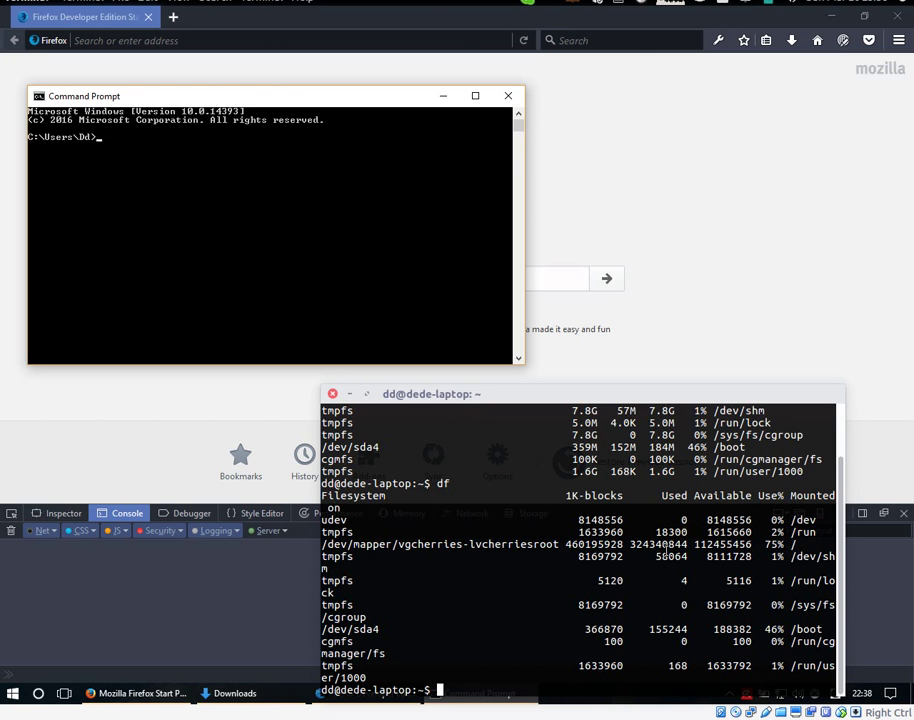
- Minimize the Linux terminal and close the Command Prompt to return to the browser
left_click(349, 393)
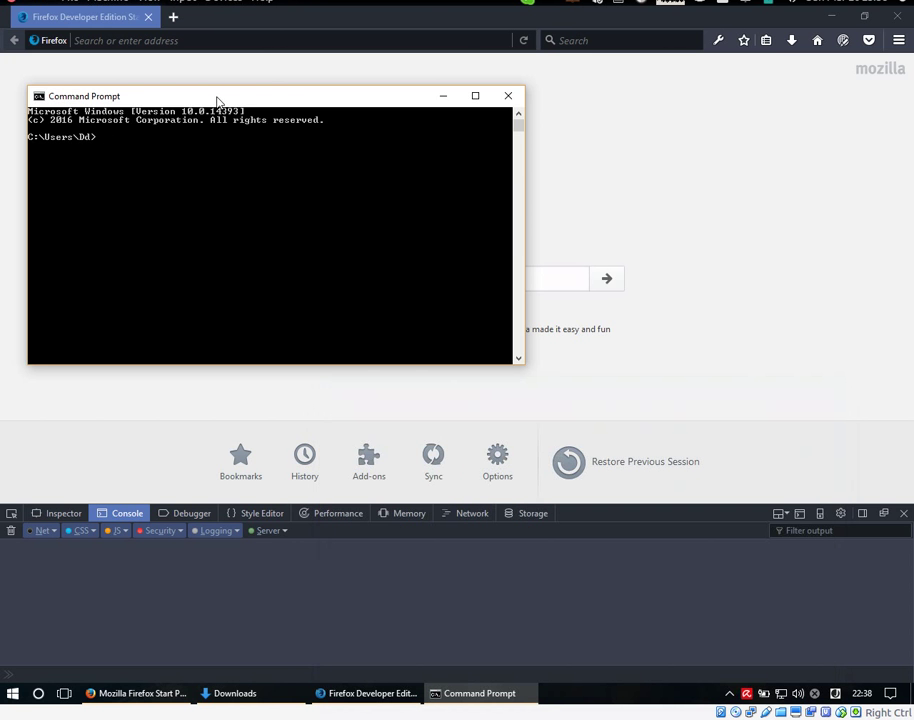
left_click_drag(217, 100, 283, 213)
left_click(226, 262)
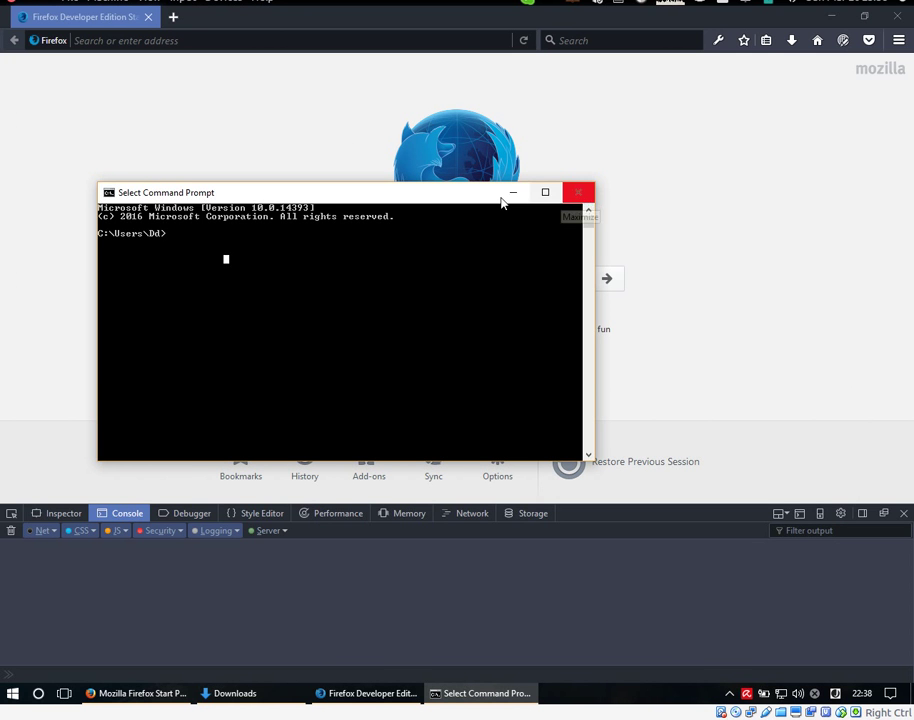
left_click(581, 197)
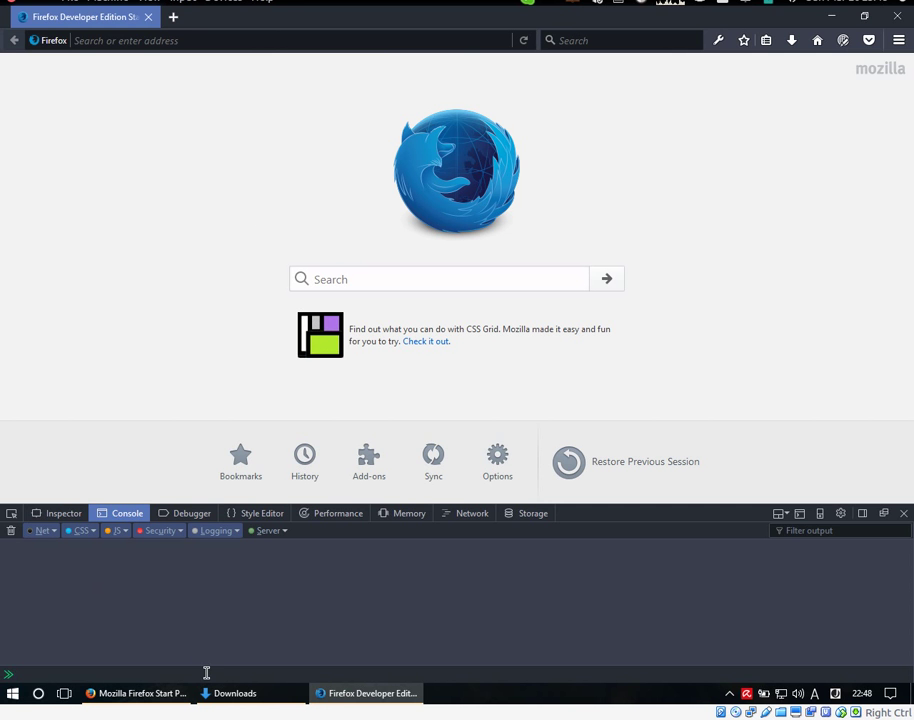
- Run console.log("hello"); in the browser's Console
type("cont")
type("ole(")
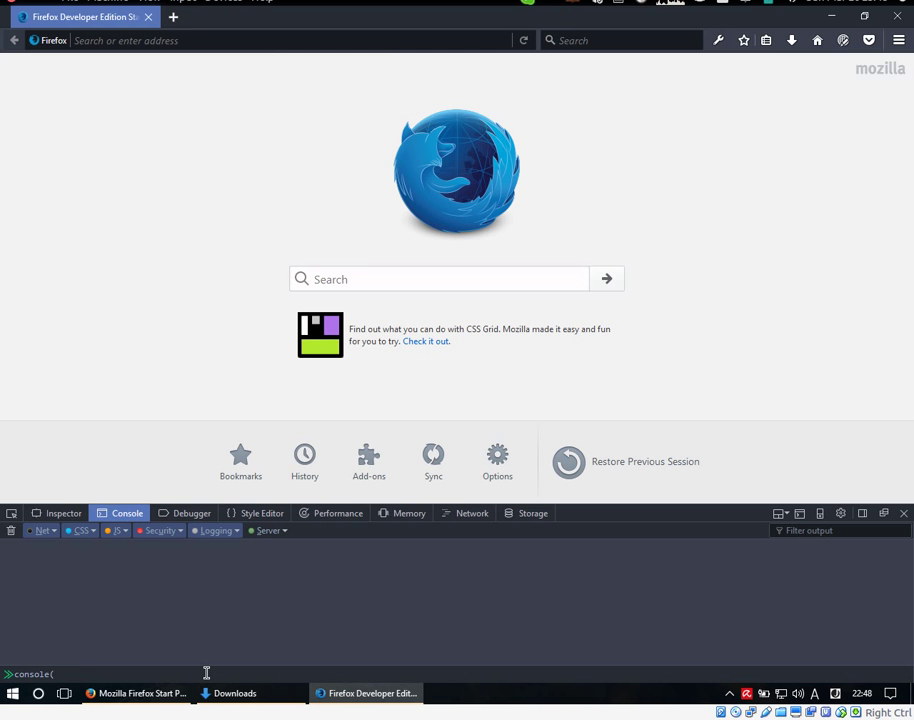
type("\"hello\"")
type(");")
type(".log")
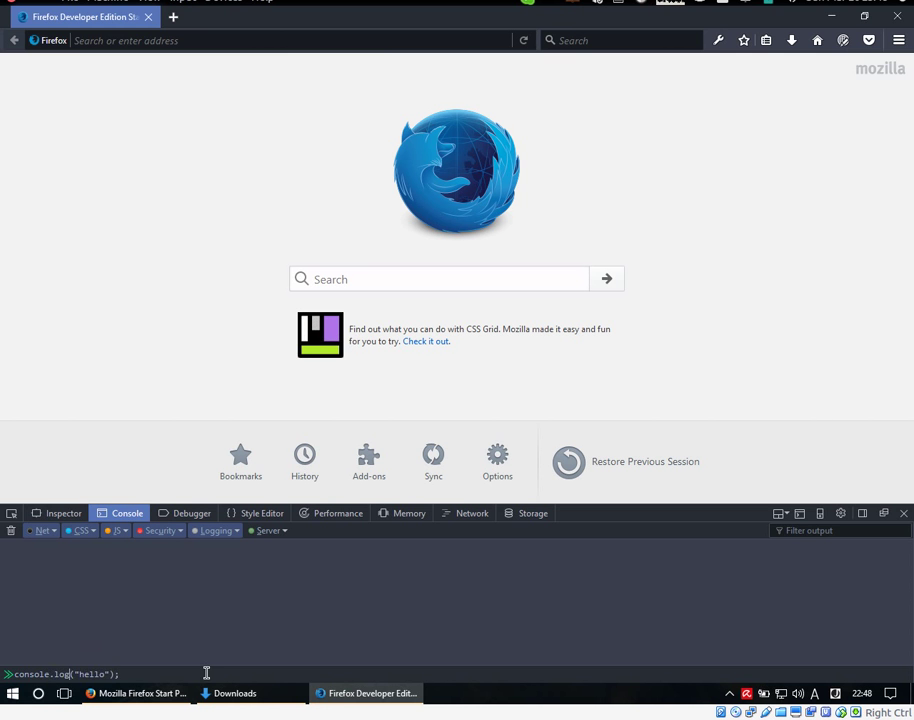
key("Return")
left_click(52, 563)
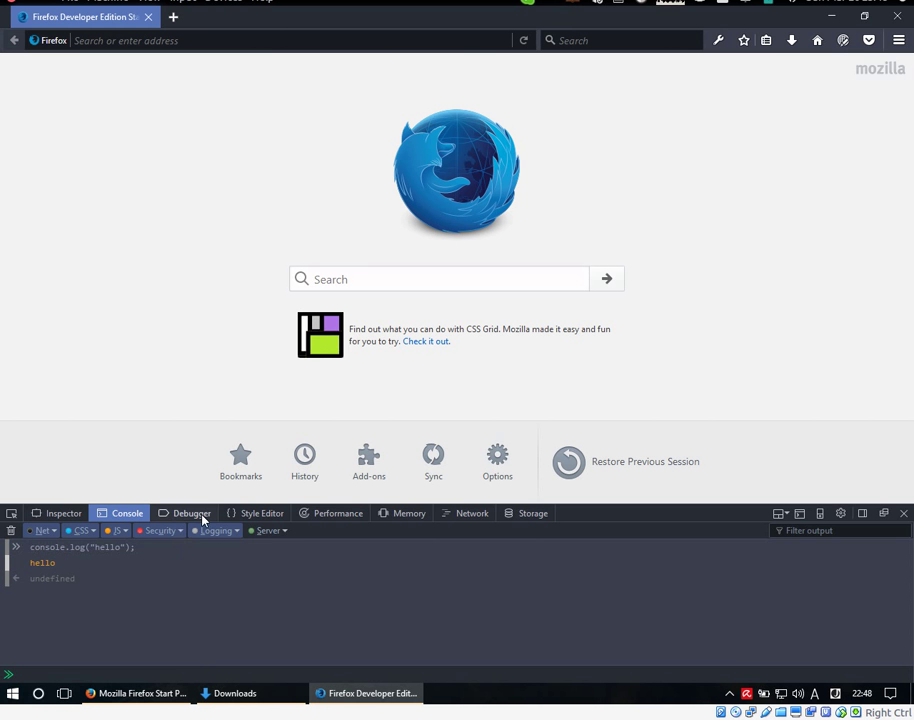
key("Up")
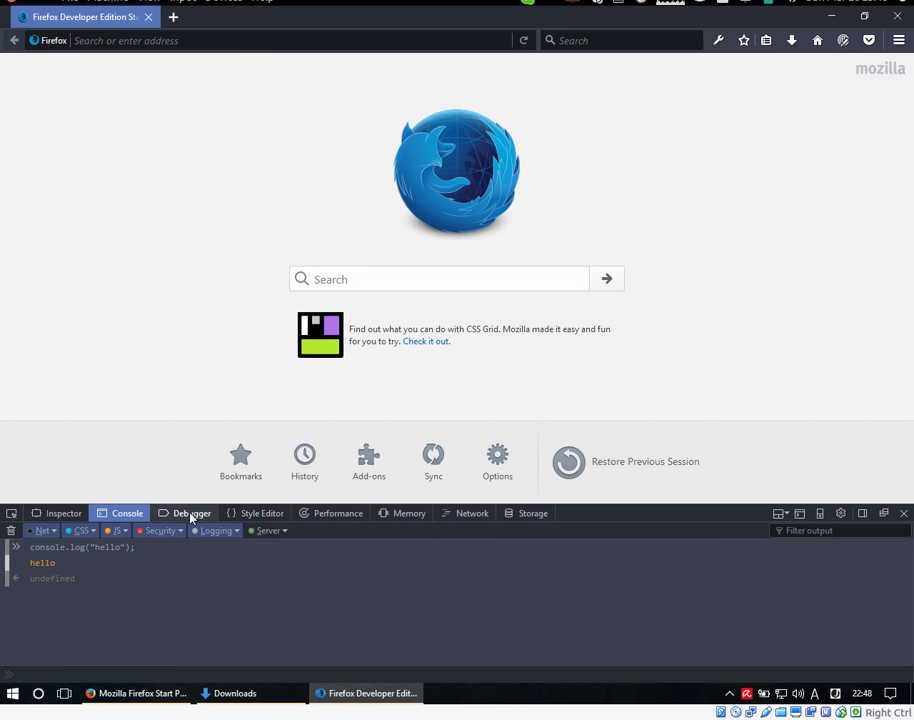
- Look through the Debugger, the aboutHome.css sheet in the Style Editor, and the Performance, Memory, Network and Storage tools
left_click(191, 514)
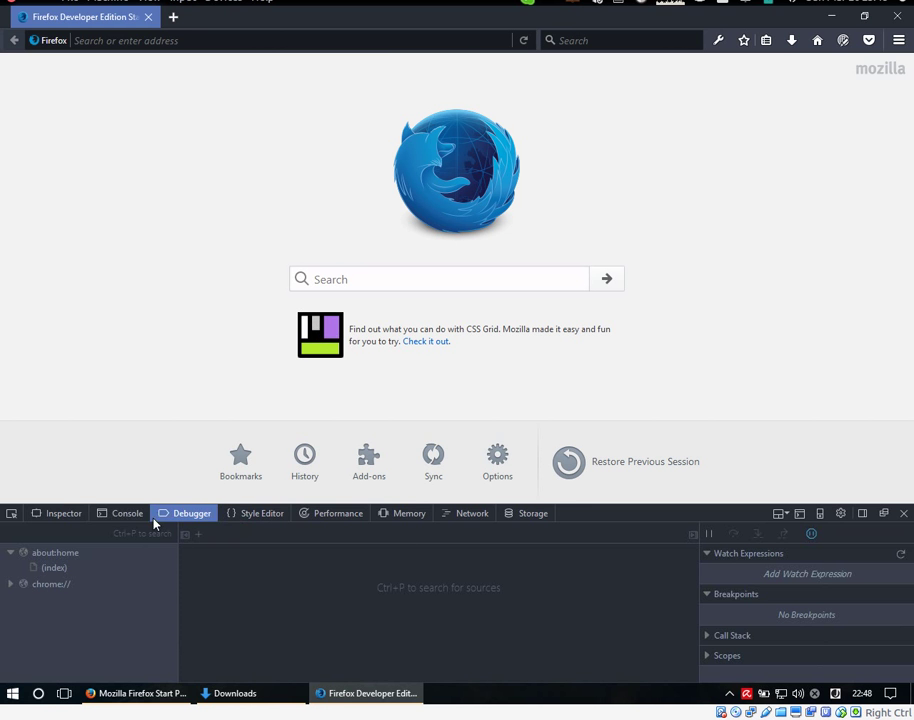
left_click(240, 518)
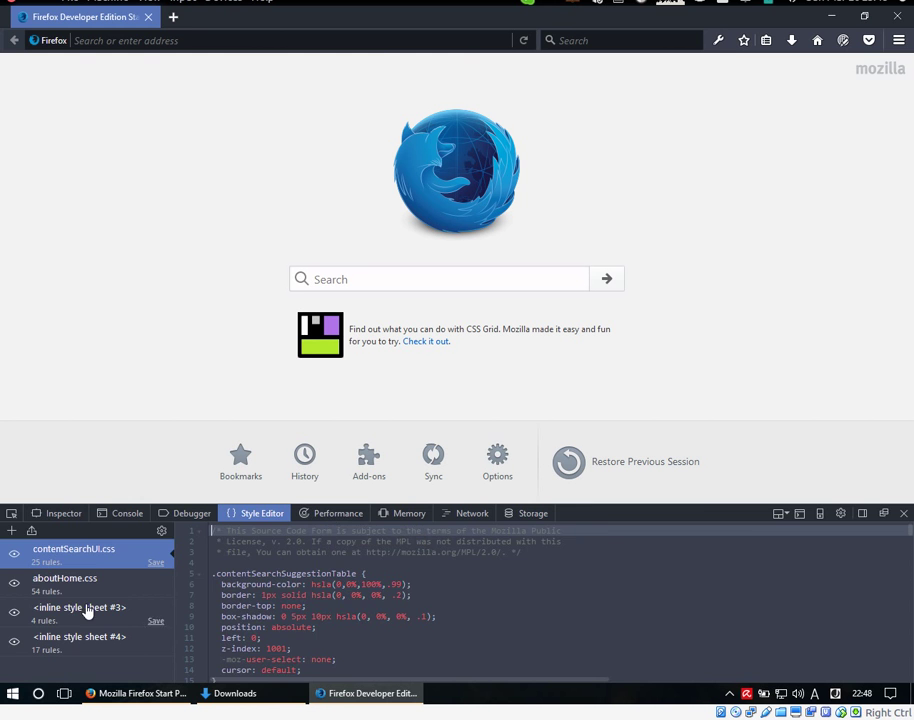
left_click(62, 582)
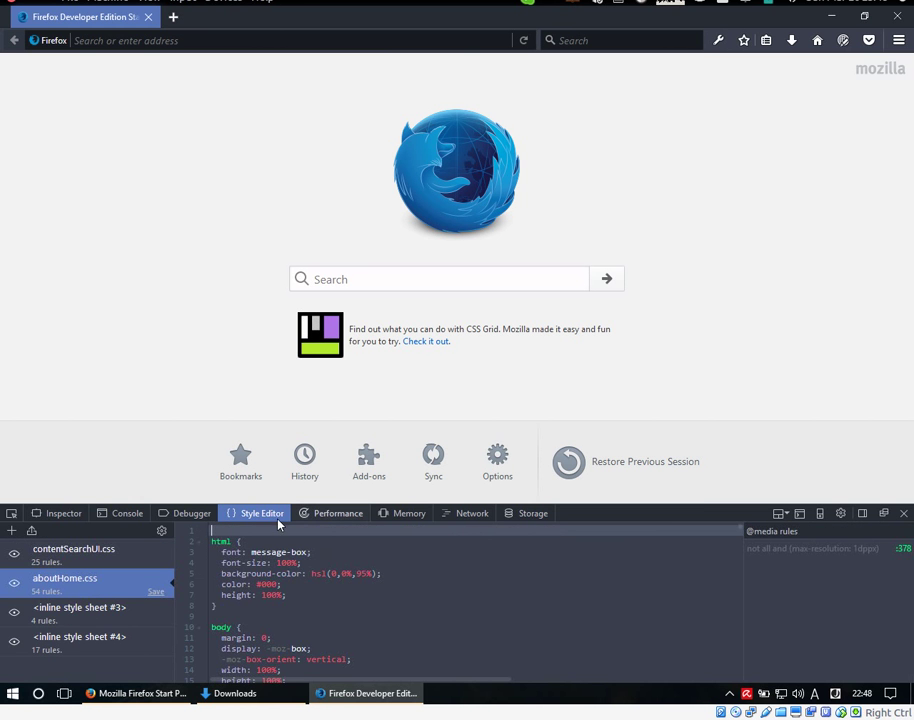
left_click(334, 515)
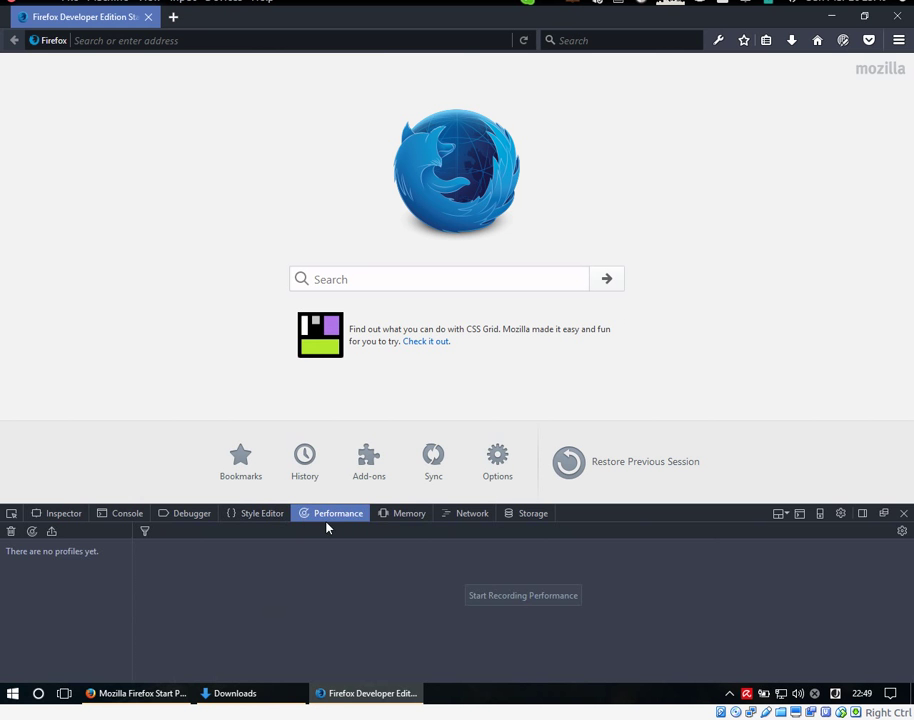
left_click(412, 516)
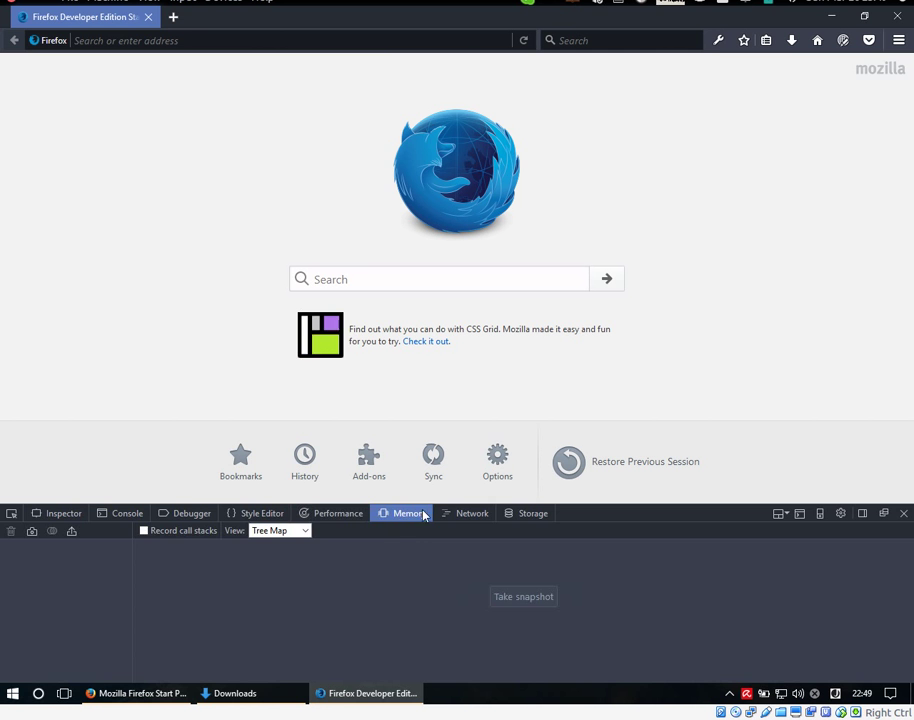
left_click(470, 515)
left_click(527, 515)
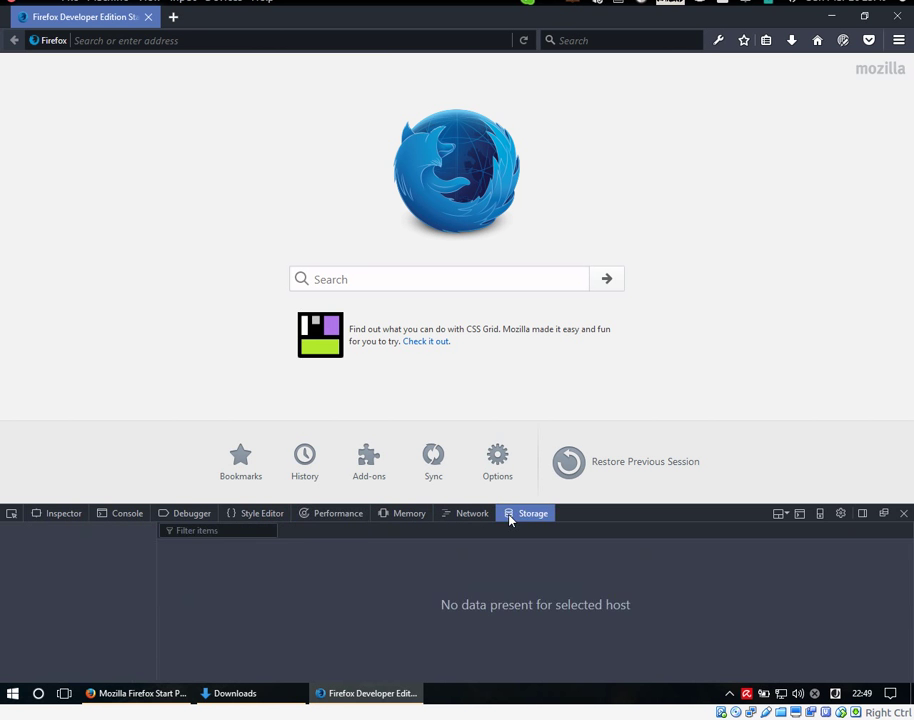
- Open the developer tools settings and disable Storage among the default developer tools
left_click(840, 512)
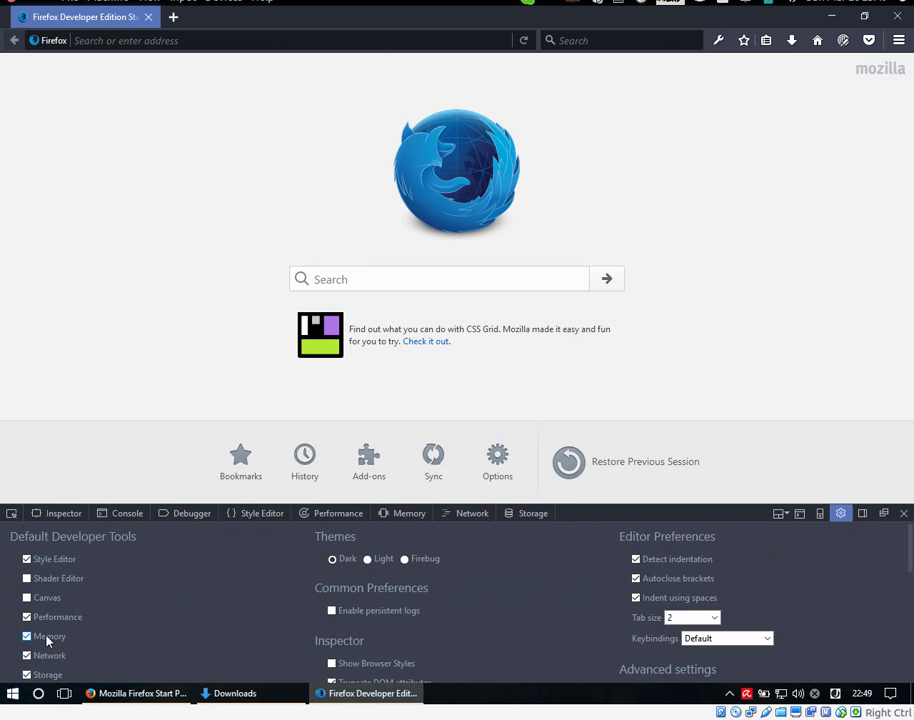
scroll(47, 641, "down", 3)
scroll(26, 550, "up", 2)
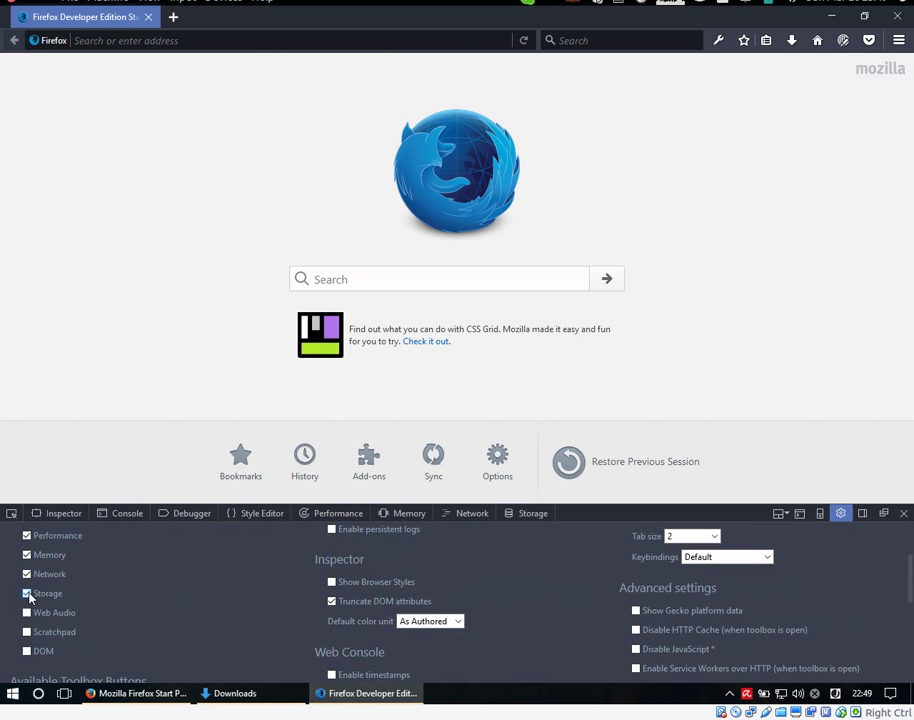
left_click(27, 593)
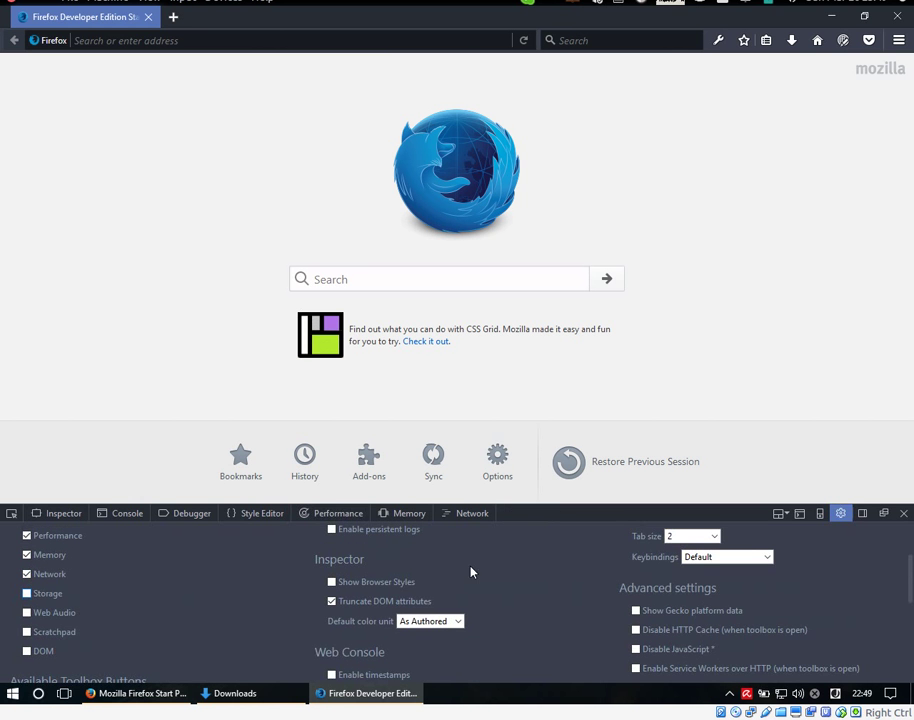
- Re-enable Storage among the default developer tools, view the Storage tool, and close the developer tools
left_click(27, 593)
left_click(531, 513)
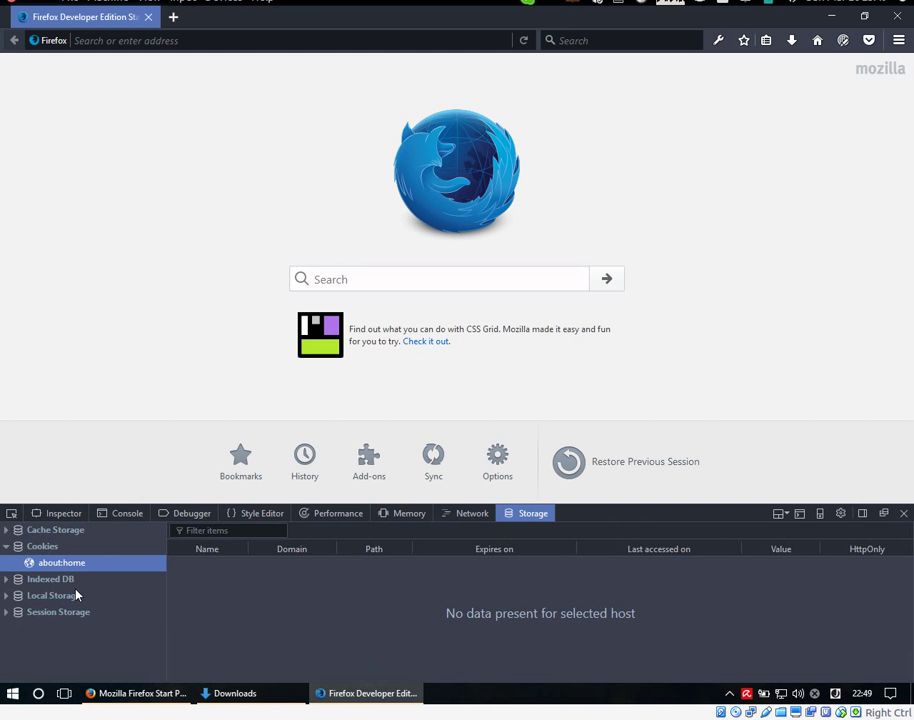
left_click(905, 518)
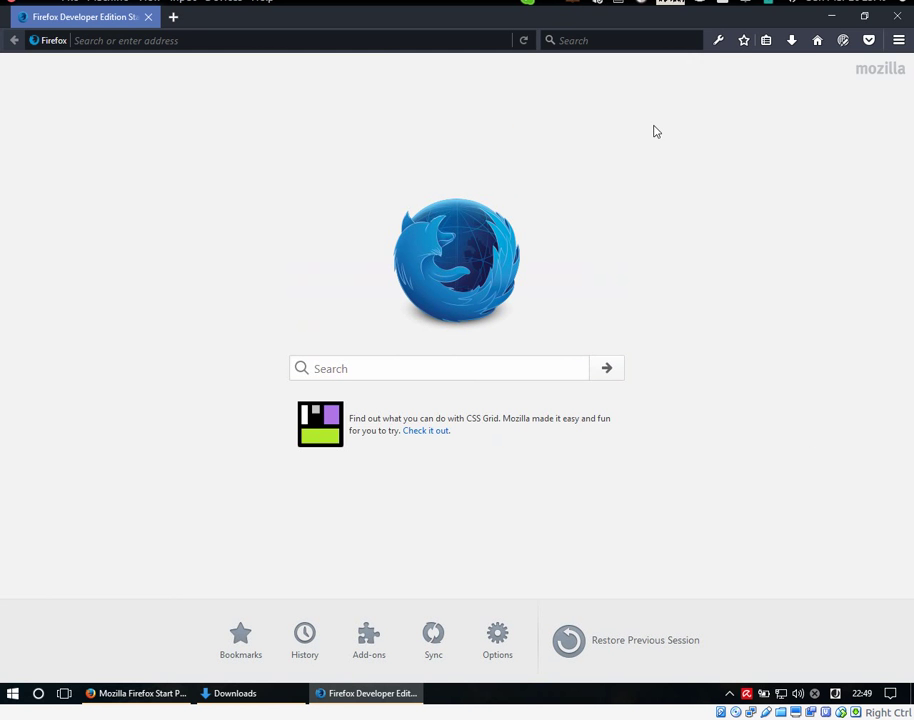
- Open WebIDE from the developer tools, look through its project commands, and close it
left_click(719, 41)
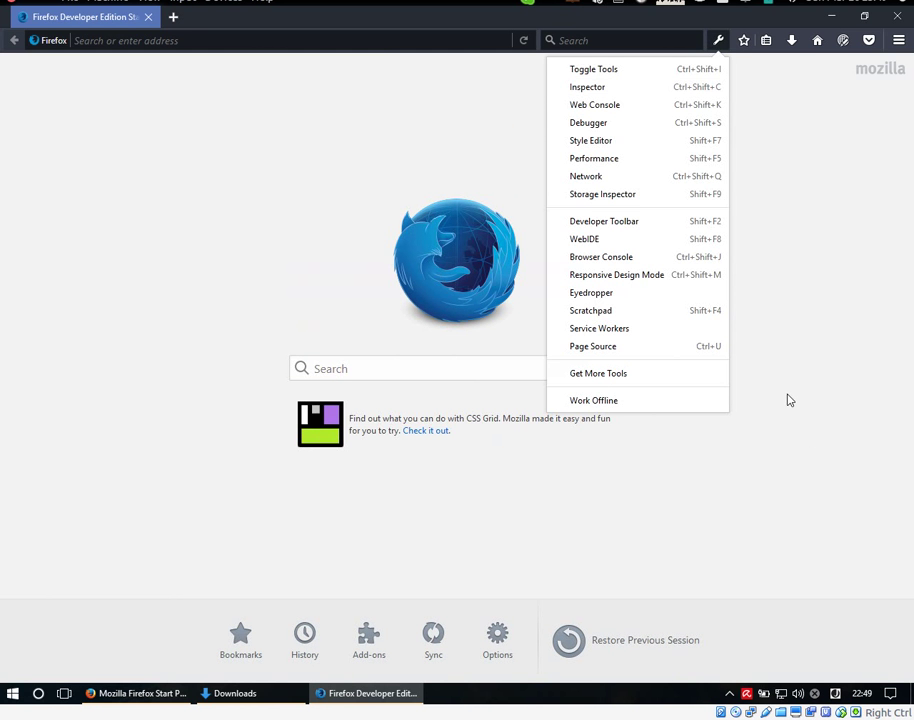
left_click(628, 242)
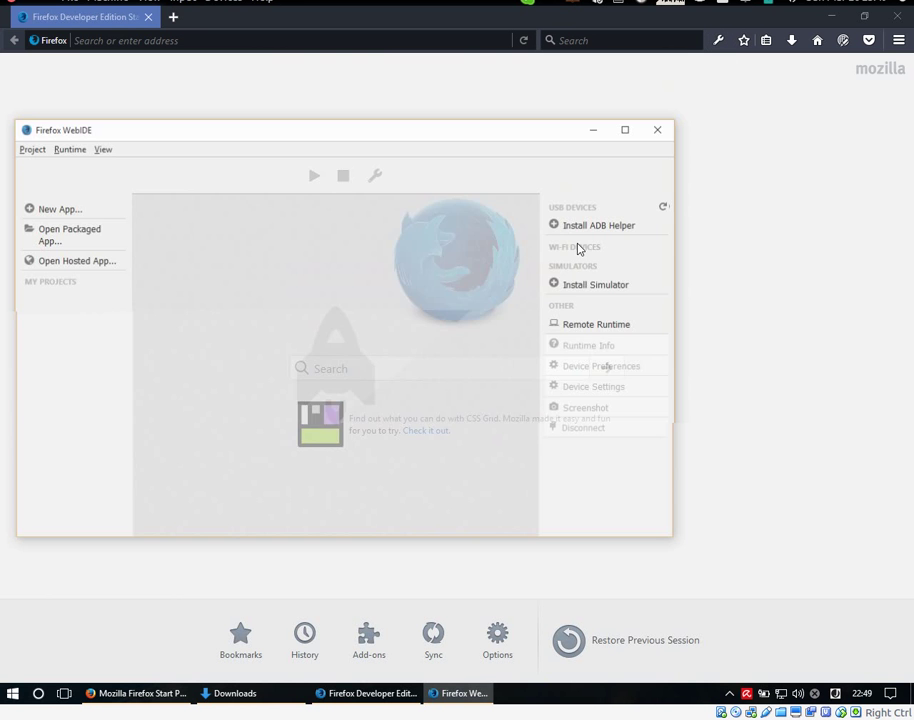
left_click_drag(364, 130, 528, 119)
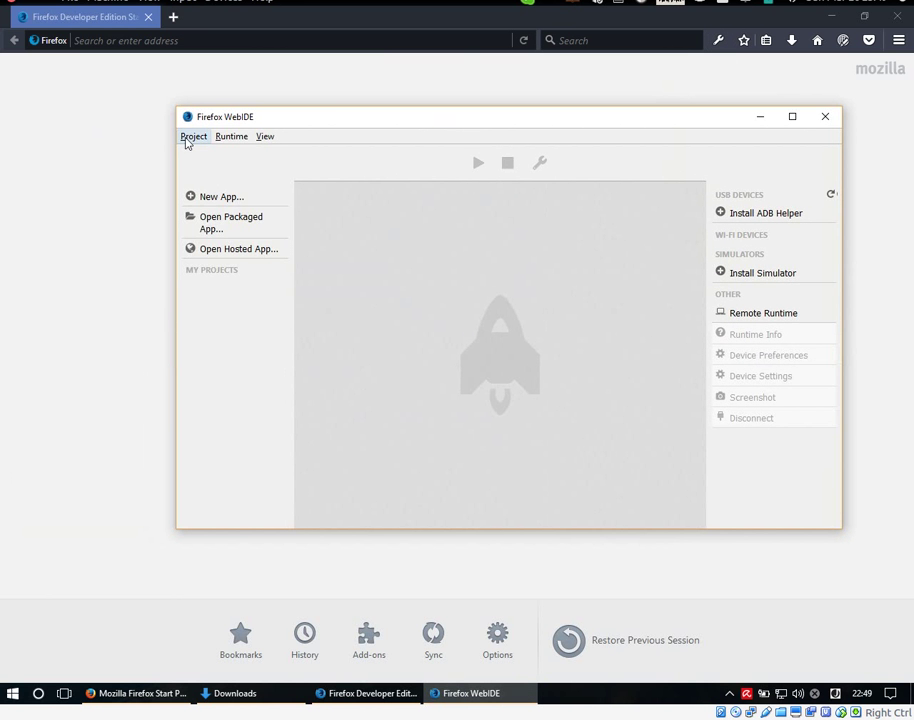
left_click(187, 138)
mouse_move(226, 143)
mouse_move(196, 145)
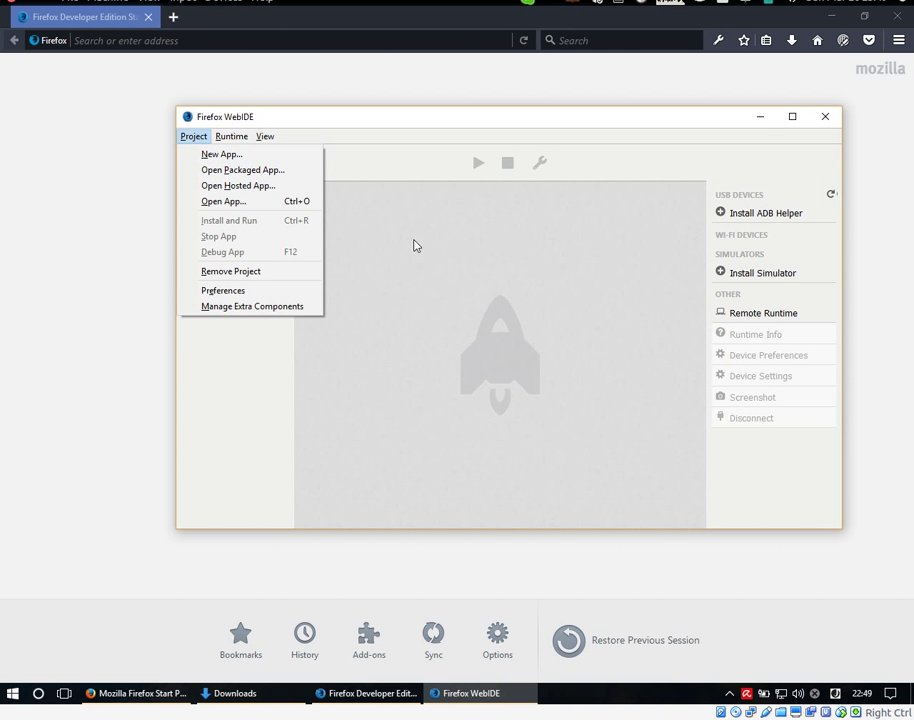
left_click(826, 117)
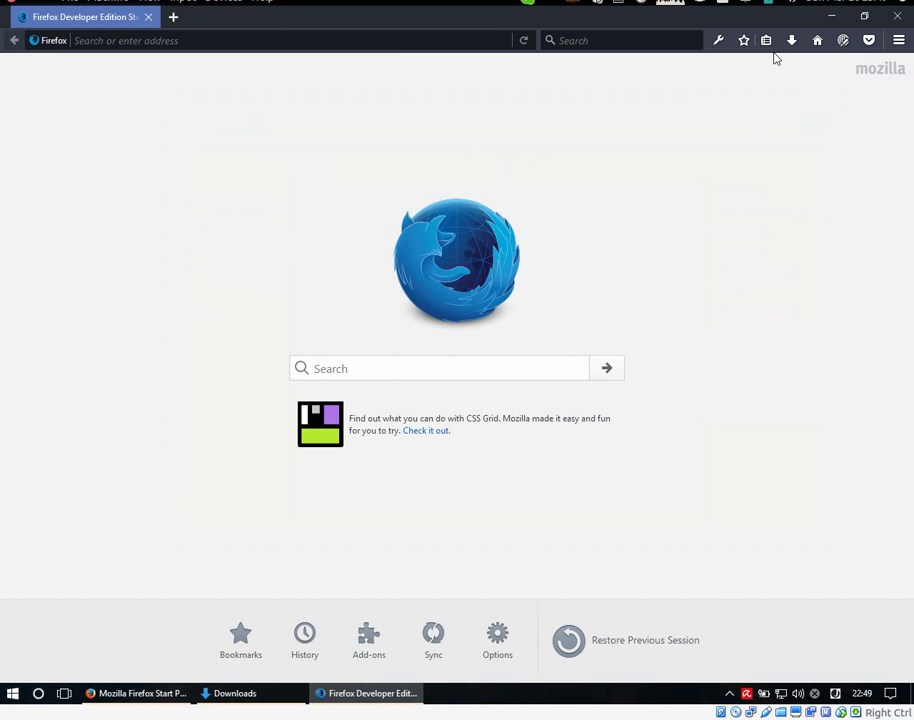
- Open the JavaScript Scratchpad and close it, then try the Eyedropper on the start page
left_click(718, 40)
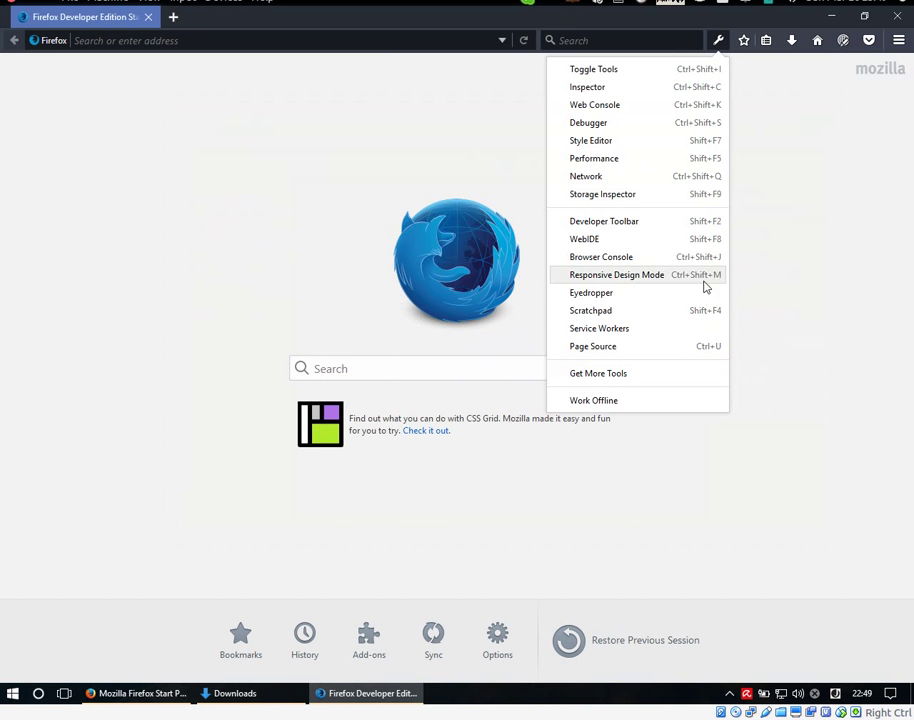
left_click(631, 316)
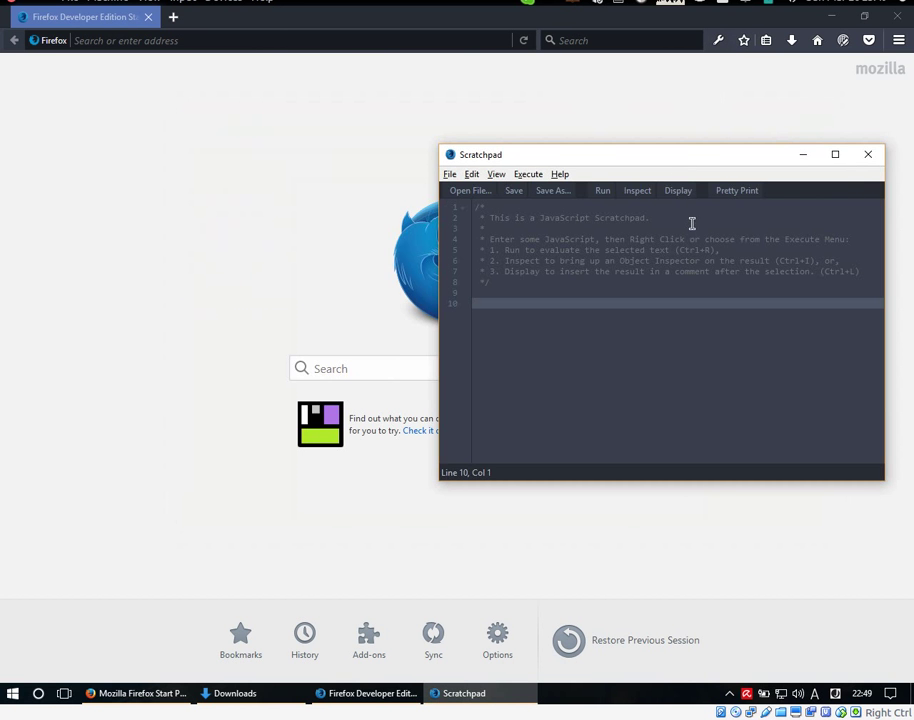
left_click(868, 154)
left_click(718, 40)
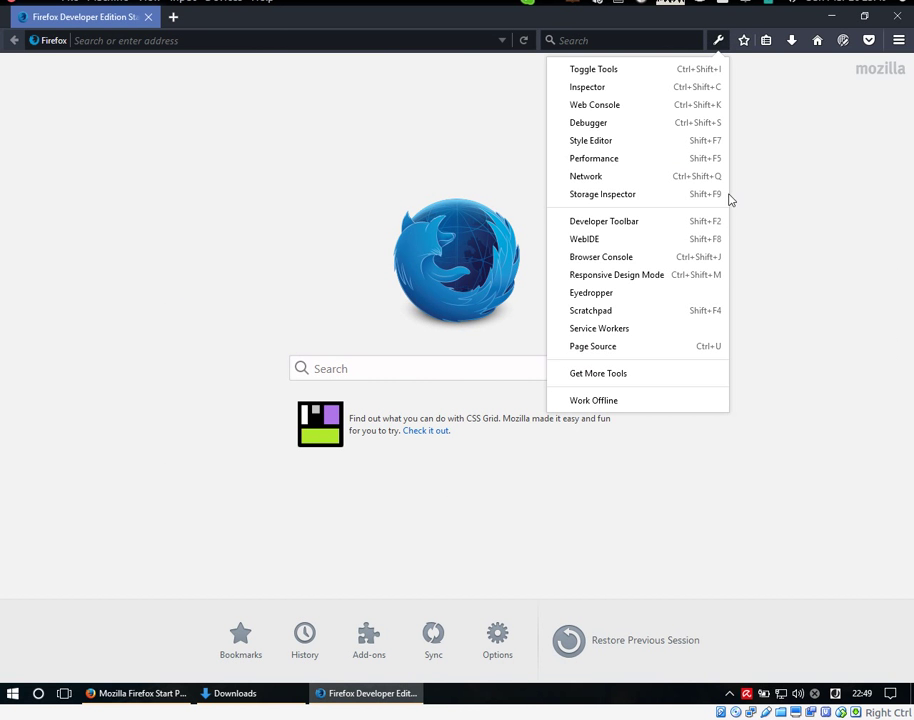
left_click(622, 294)
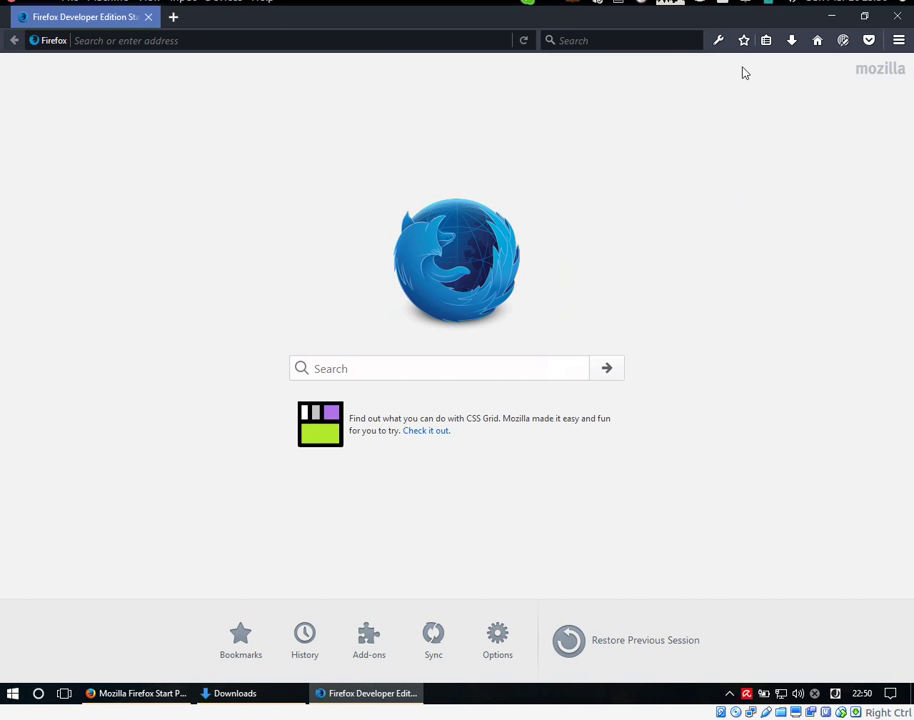
- Search Google for "firefox addon" and open the Add-ons for Firefox site
left_click(898, 41)
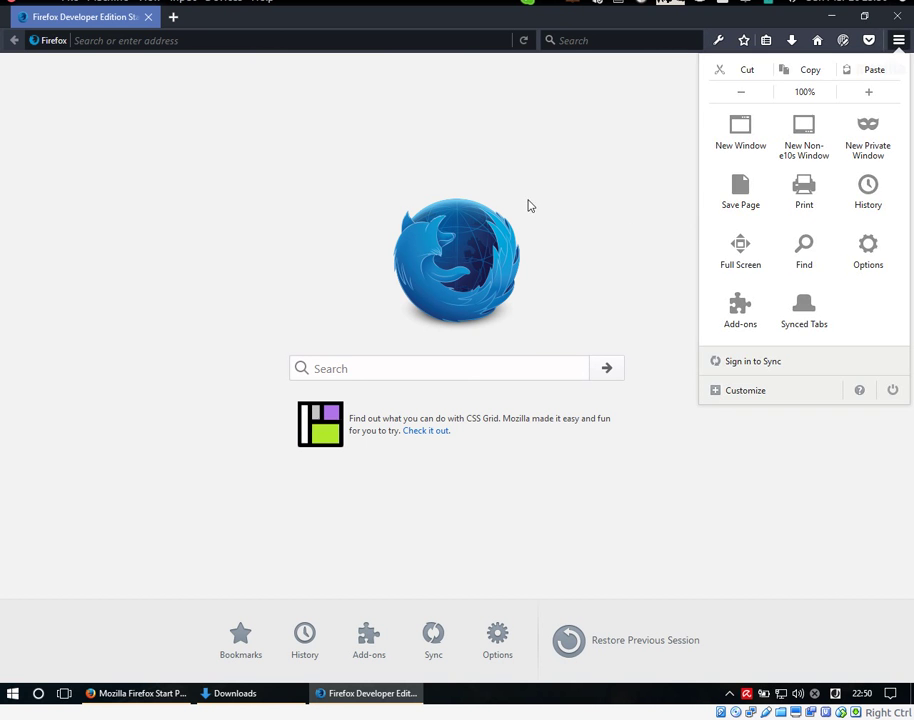
left_click(588, 40)
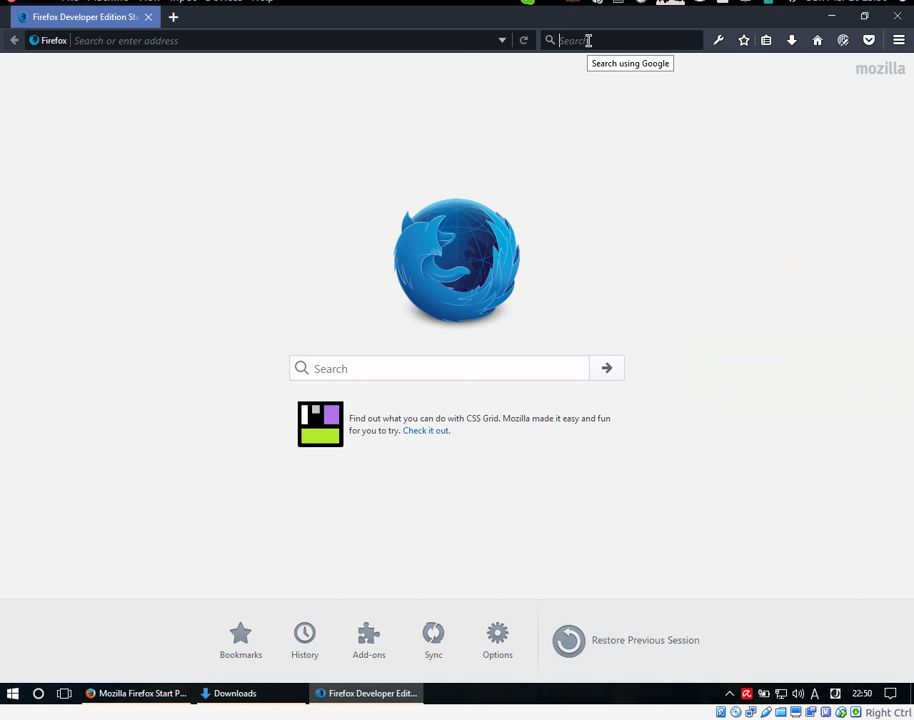
type("adm")
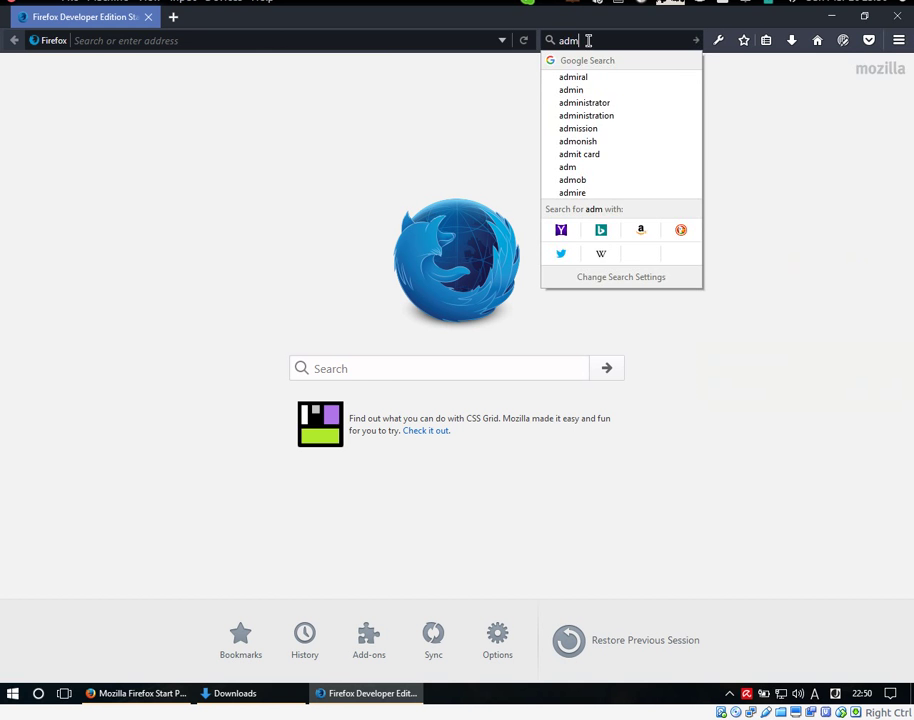
key("BackSpace")
type("don")
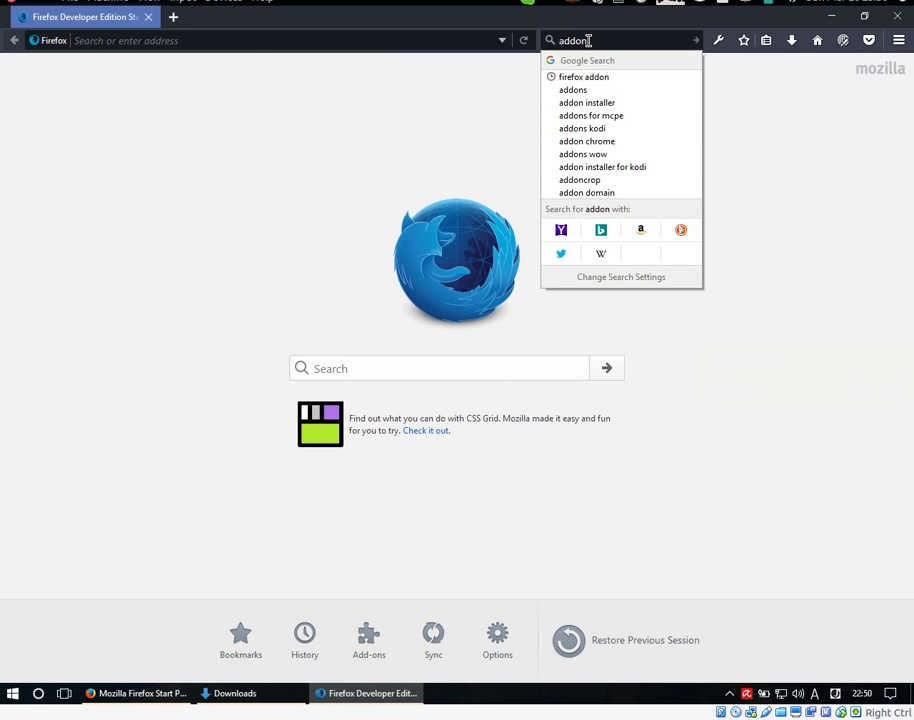
left_click(603, 79)
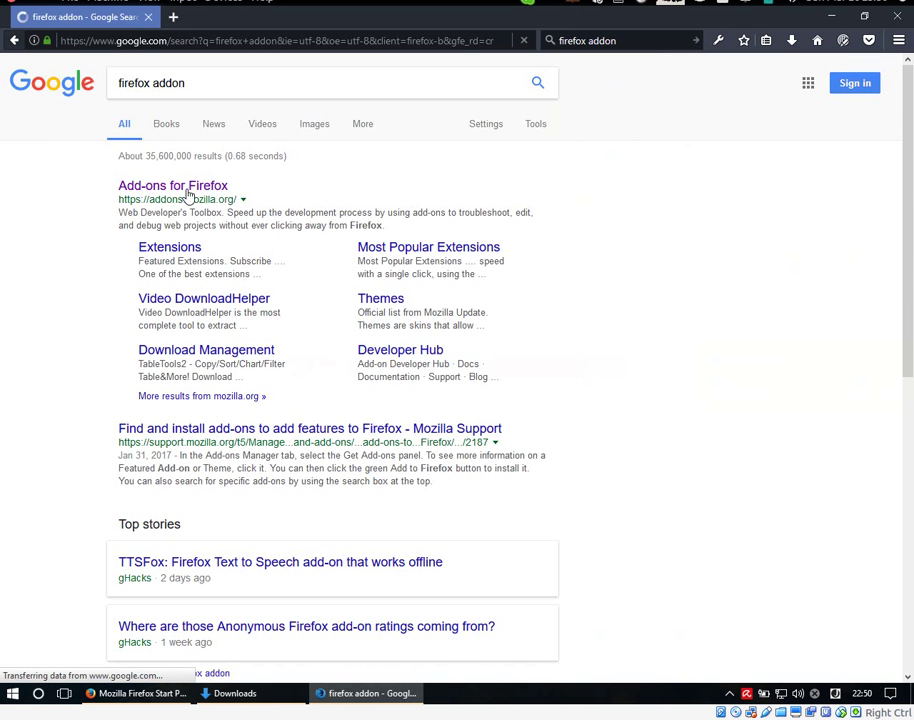
left_click(183, 188)
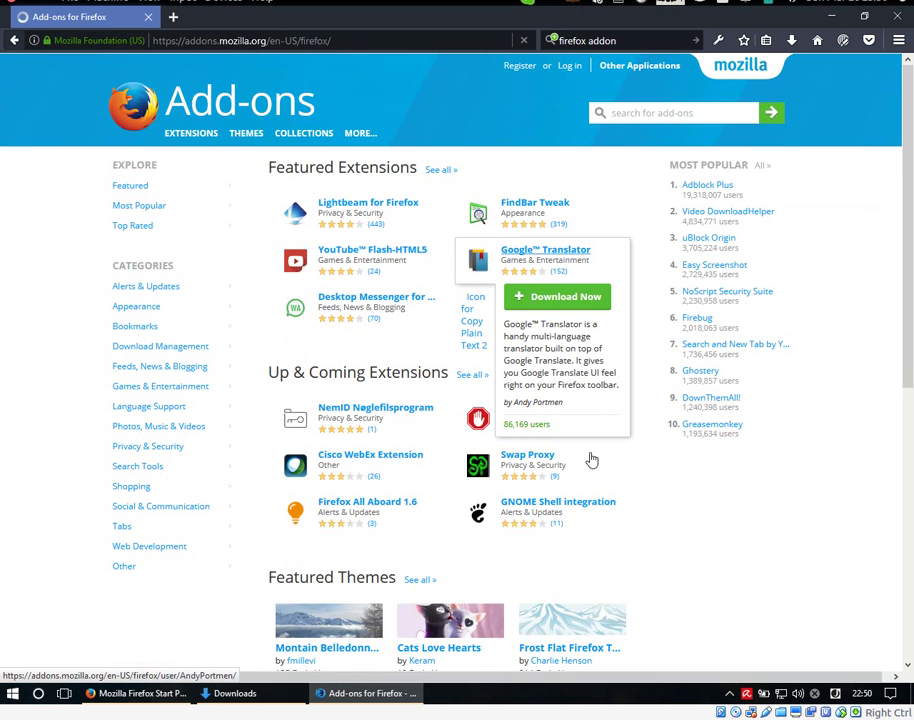
- Look through the featured add-ons, search the site for "almas", review the results, and clear the search text
scroll(842, 480, "down", 3)
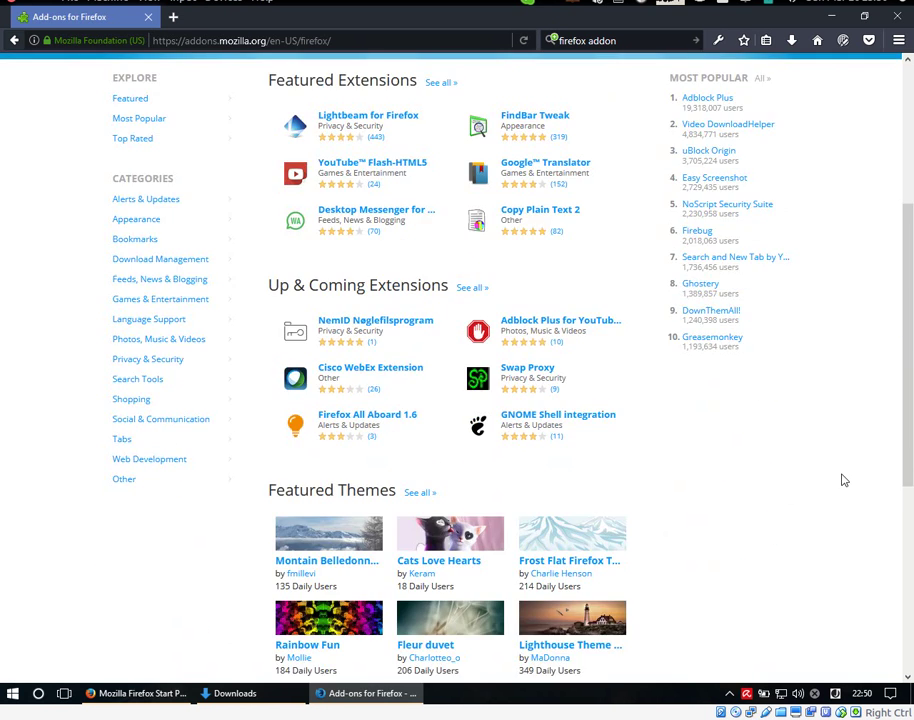
scroll(804, 502, "up", 2)
scroll(806, 510, "up", 2)
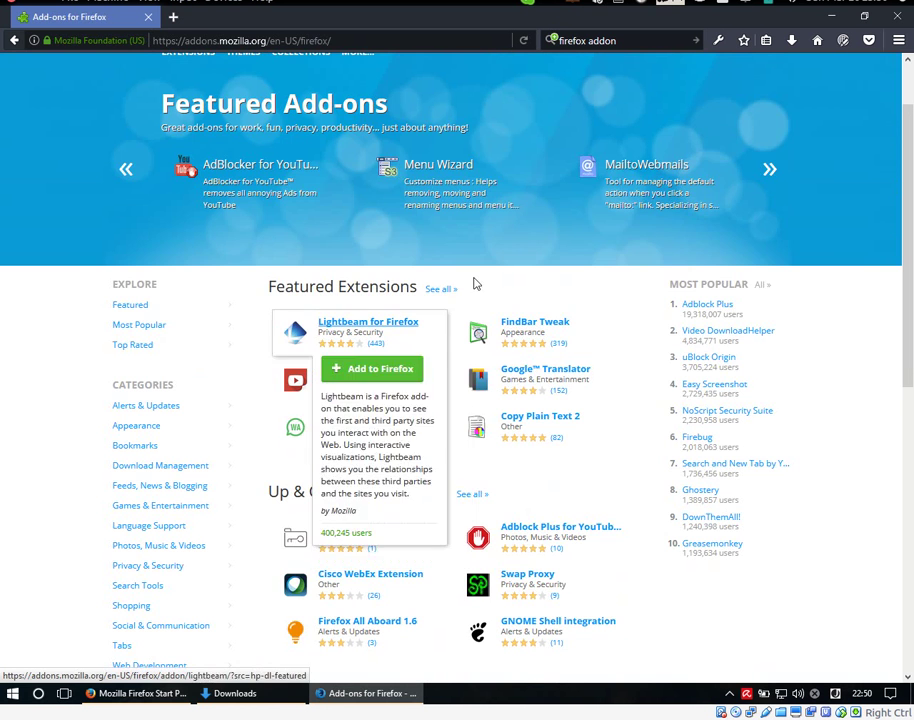
scroll(494, 266, "up", 2)
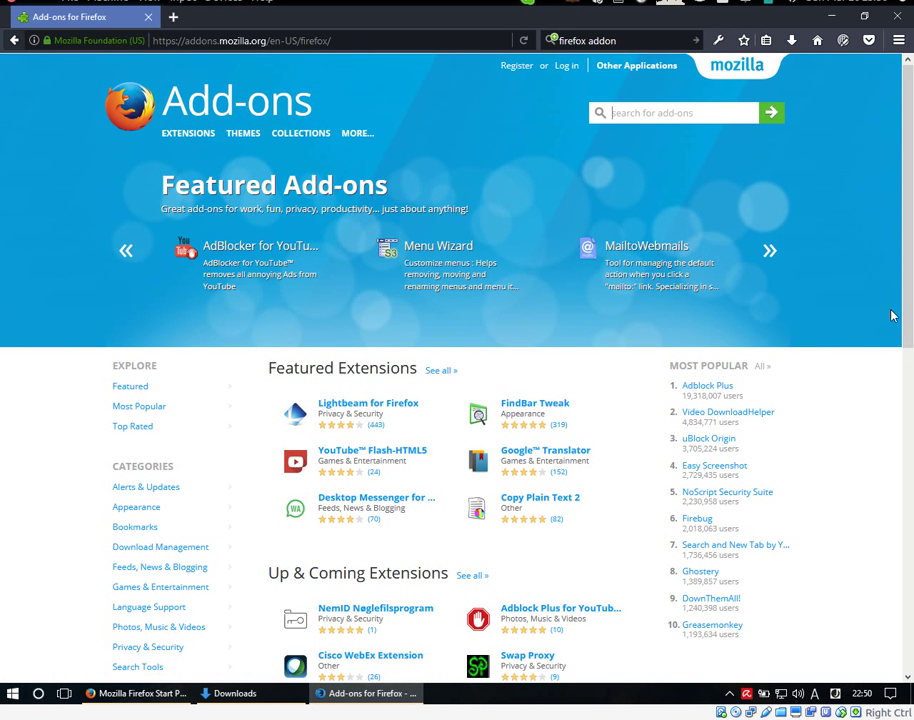
mouse_move(563, 611)
type("almas")
key("Return")
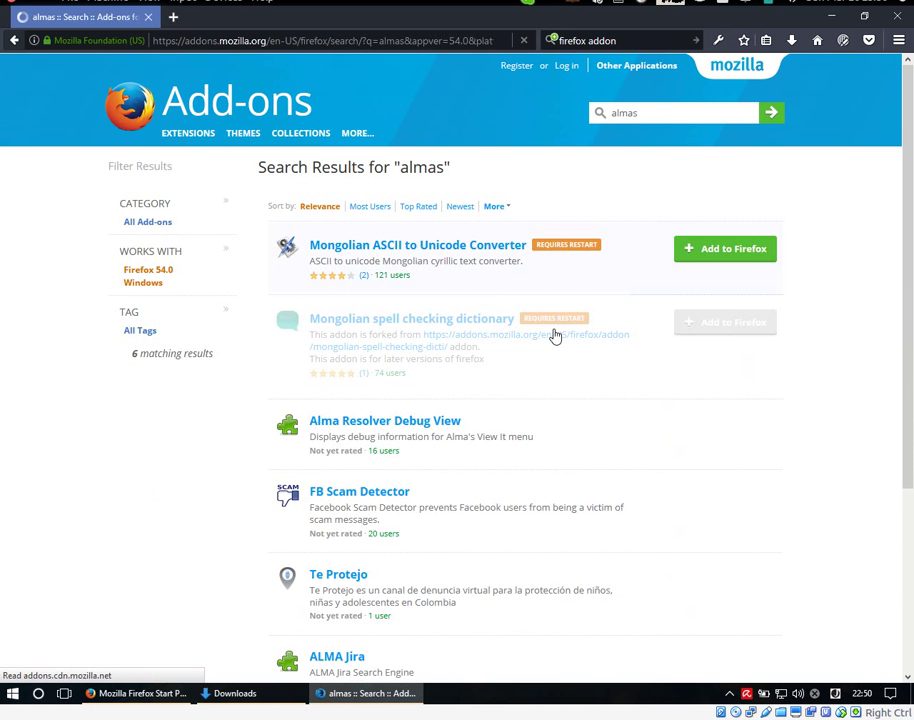
scroll(547, 300, "down", 2)
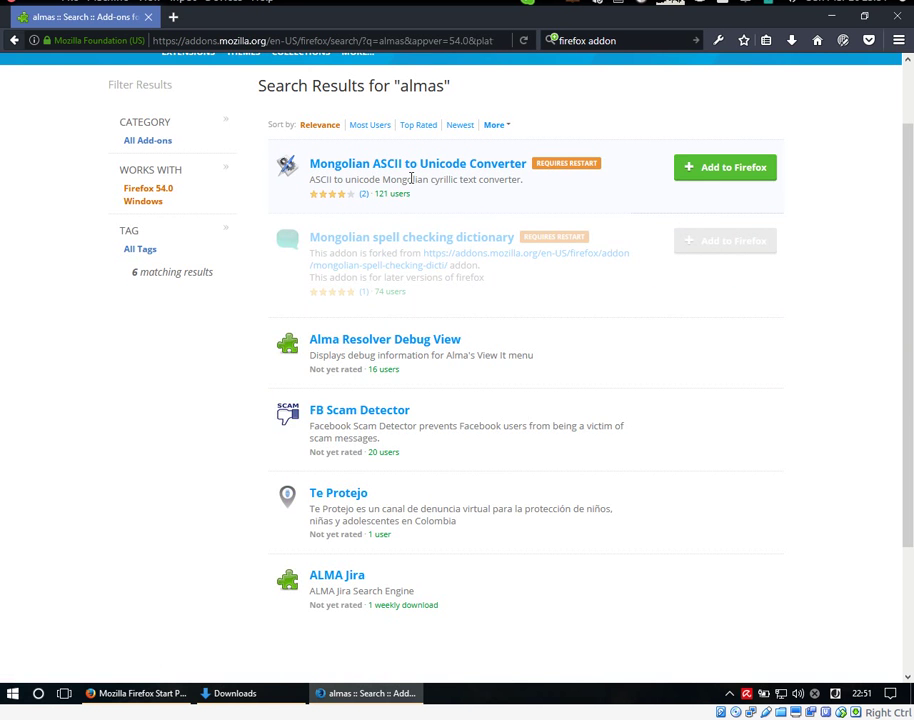
scroll(410, 180, "down", 2)
scroll(410, 188, "up", 3)
left_click(657, 112)
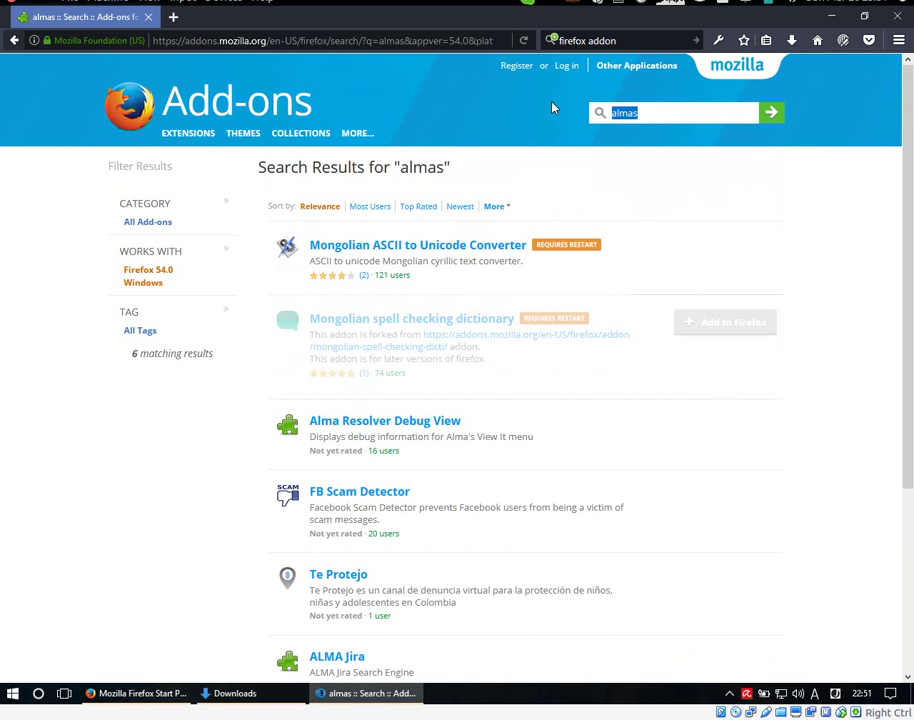
key("BackSpace")
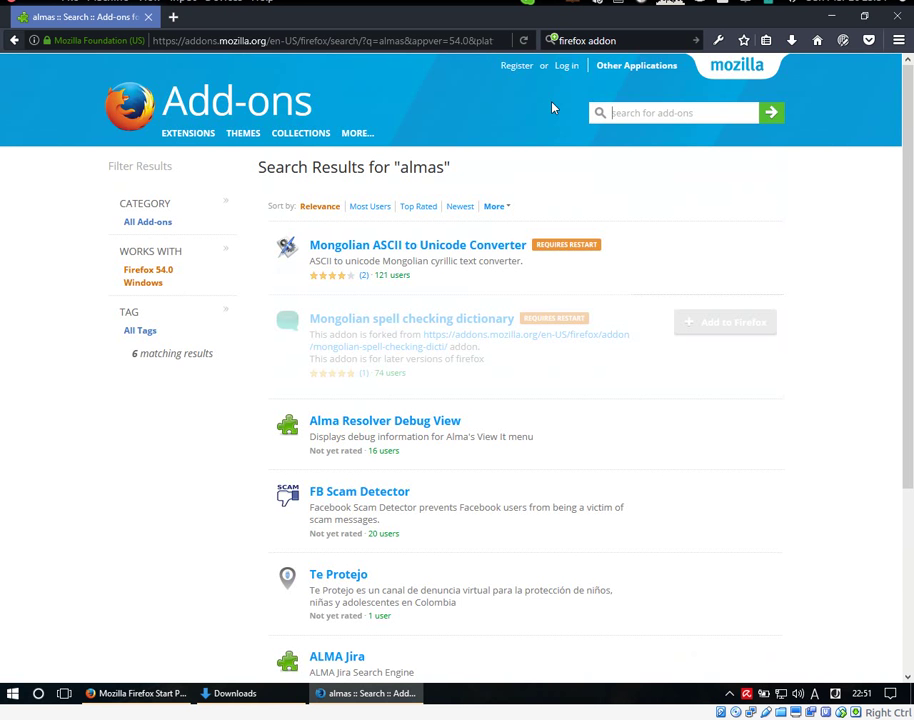
type("mongo")
key("BackSpace")
key("BackSpace")
key("BackSpace")
key("BackSpace")
key("BackSpace")
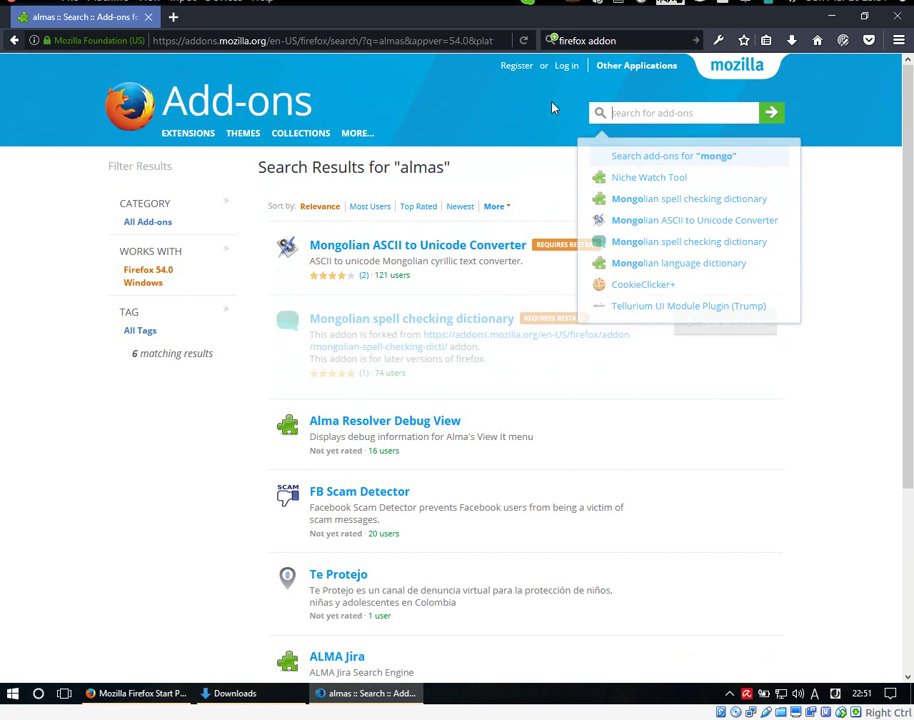
- Search the add-ons for "develop" and open the suggested Web Developer extension
type("develpo")
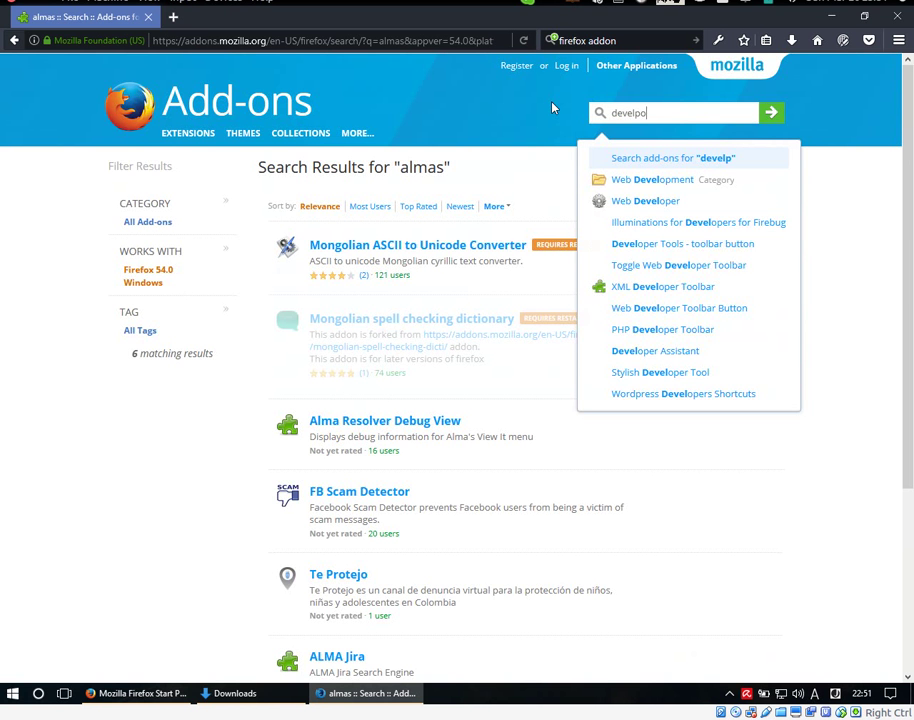
key("BackSpace")
key("BackSpace")
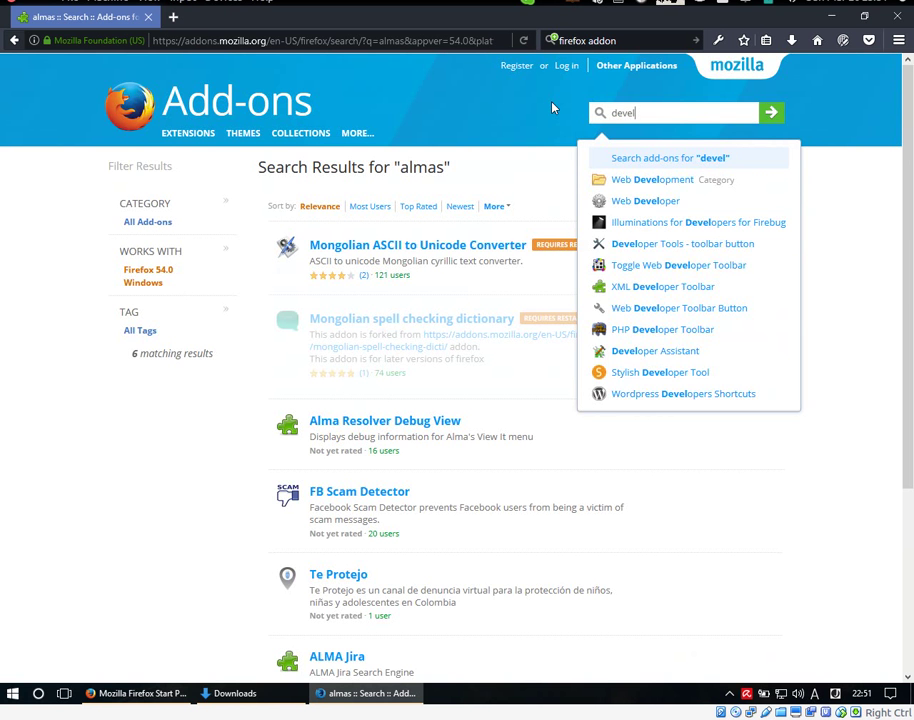
type("op")
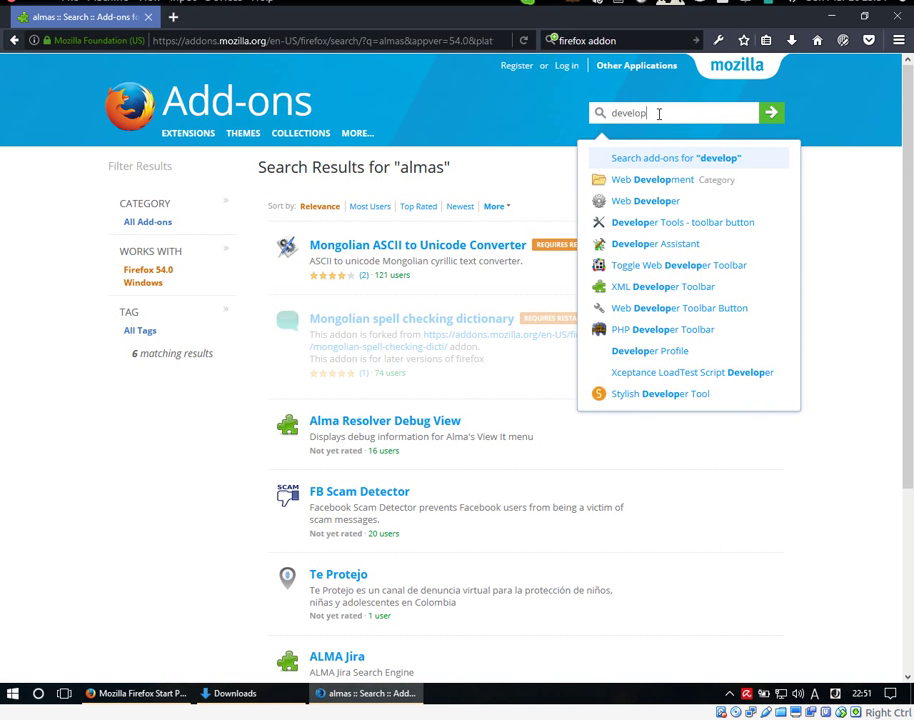
left_click(671, 201)
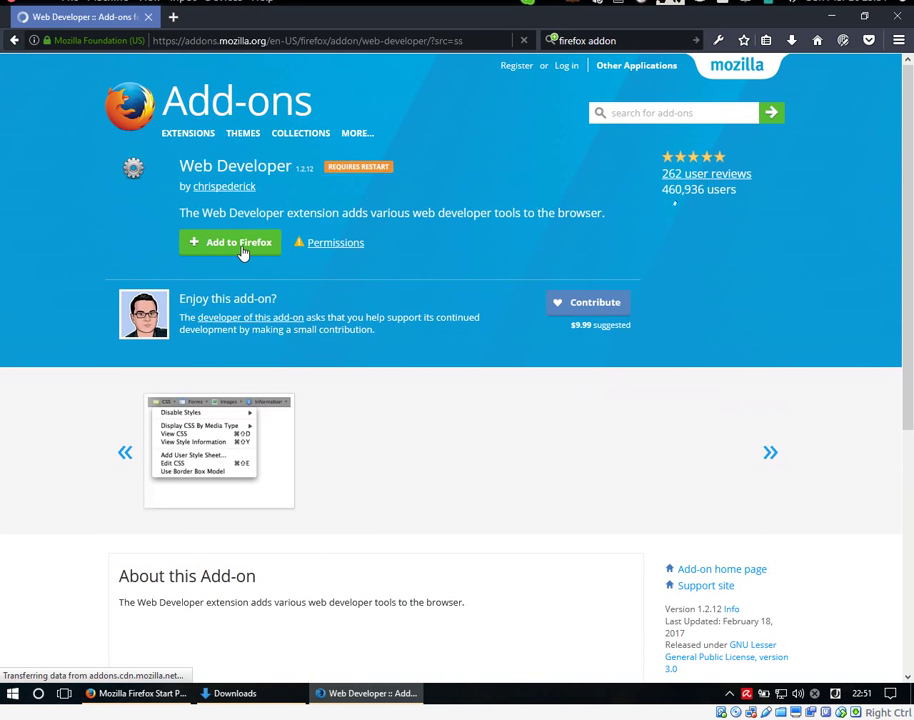
- Add the Web Developer extension to Firefox and restart the browser to finish the installation
left_click(241, 253)
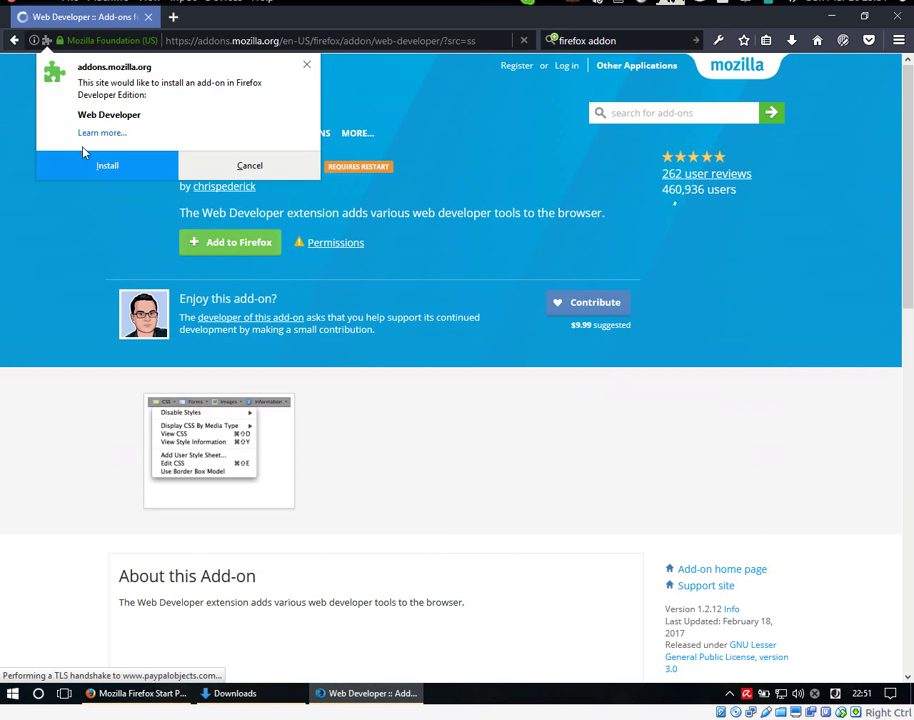
left_click(107, 166)
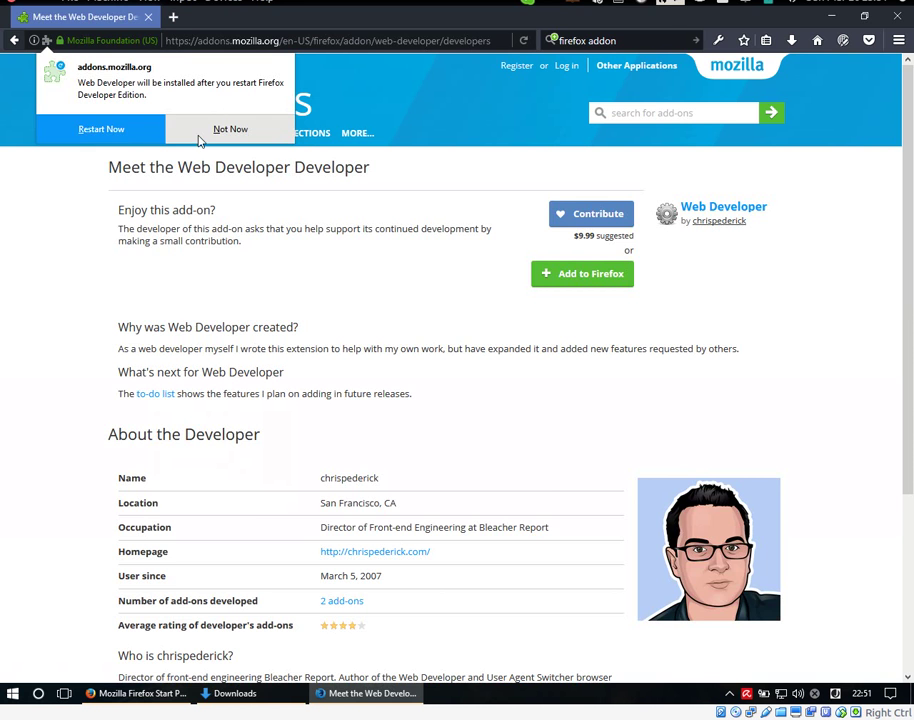
left_click(105, 134)
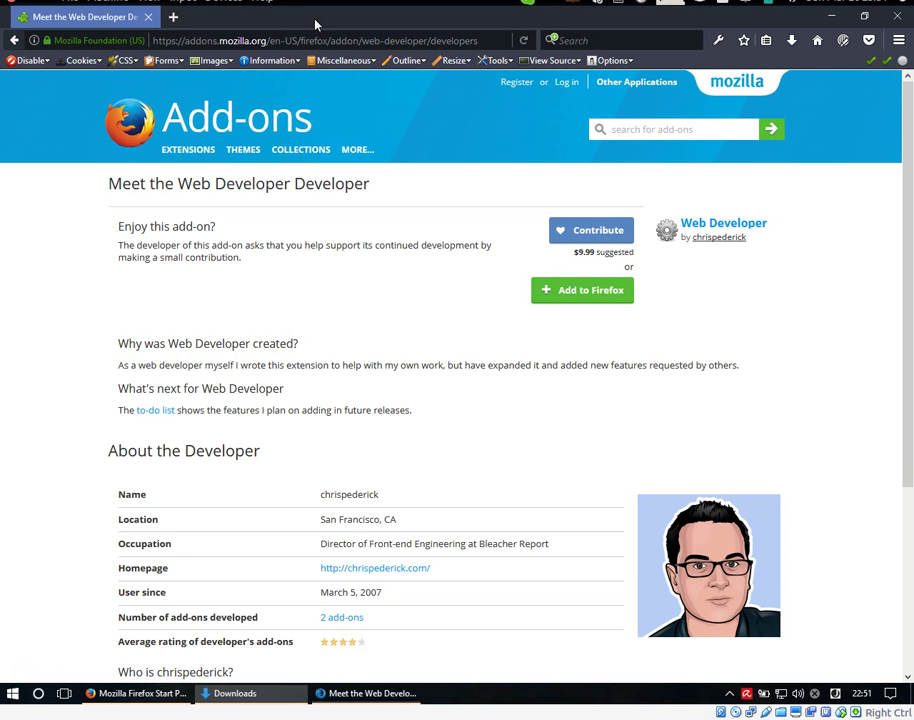
- Hide the Web Developer extension's toolbar and show it again
right_click(315, 23)
left_click(350, 112)
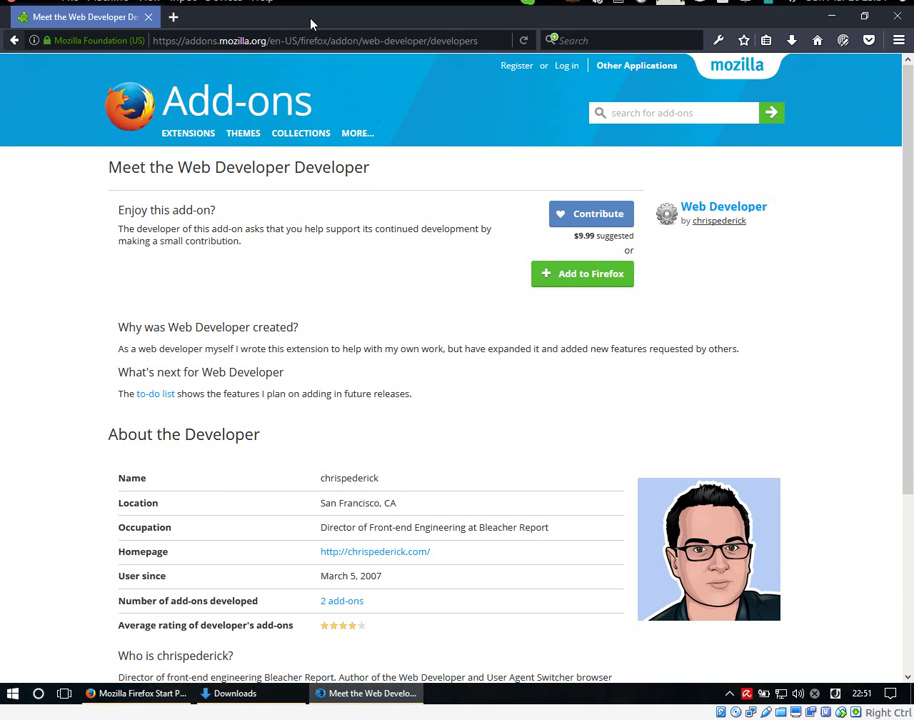
right_click(311, 23)
left_click(416, 114)
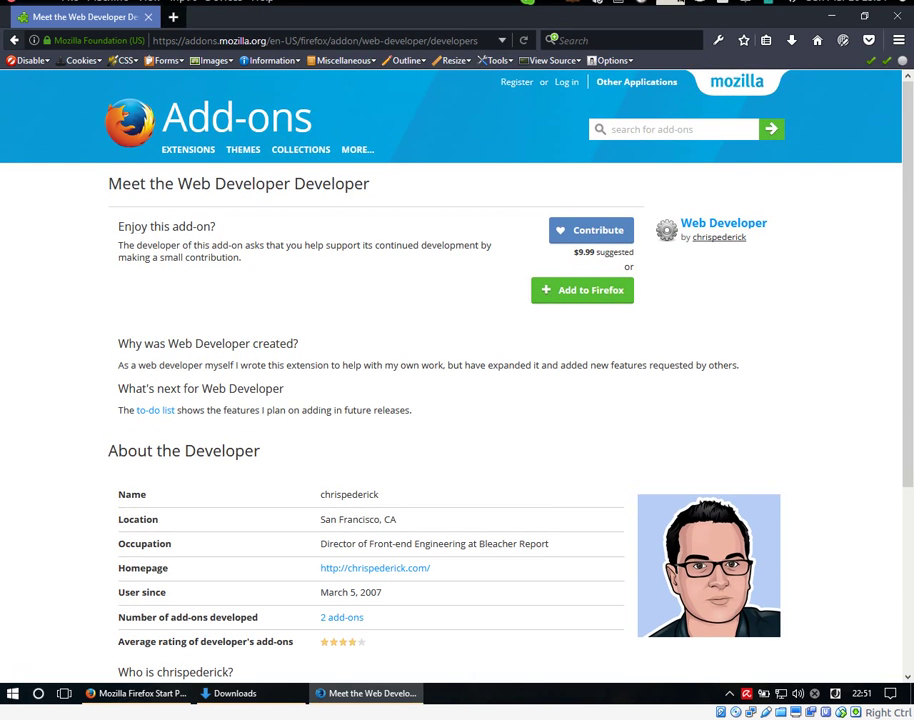
- Show the browser's menu bar
right_click(222, 16)
left_click(284, 77)
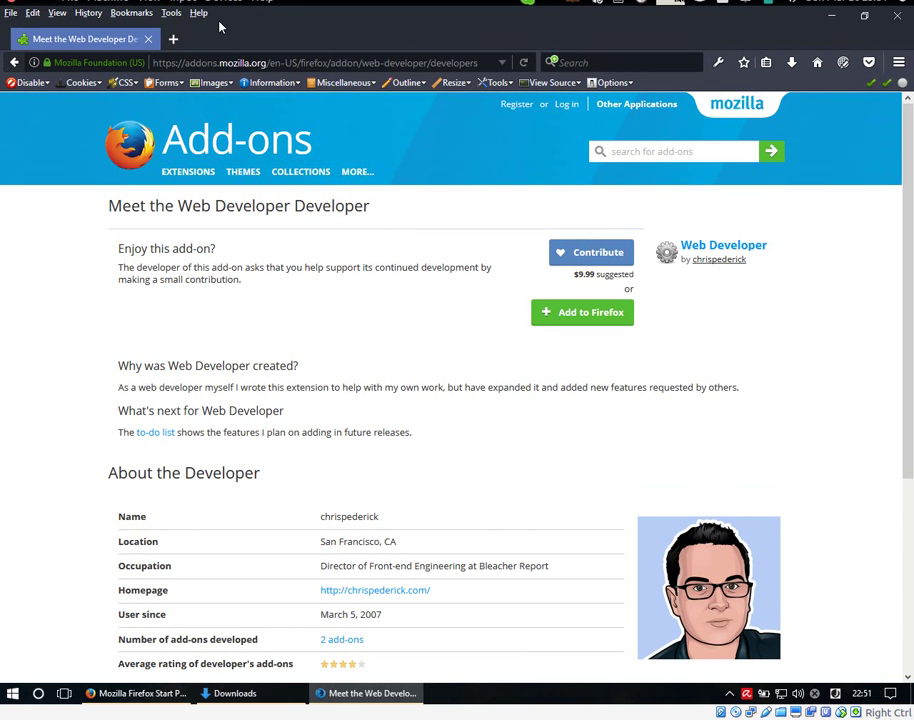
- Look over the commands offered by the Web Developer extension, including its cookie and source-viewing options
left_click(168, 14)
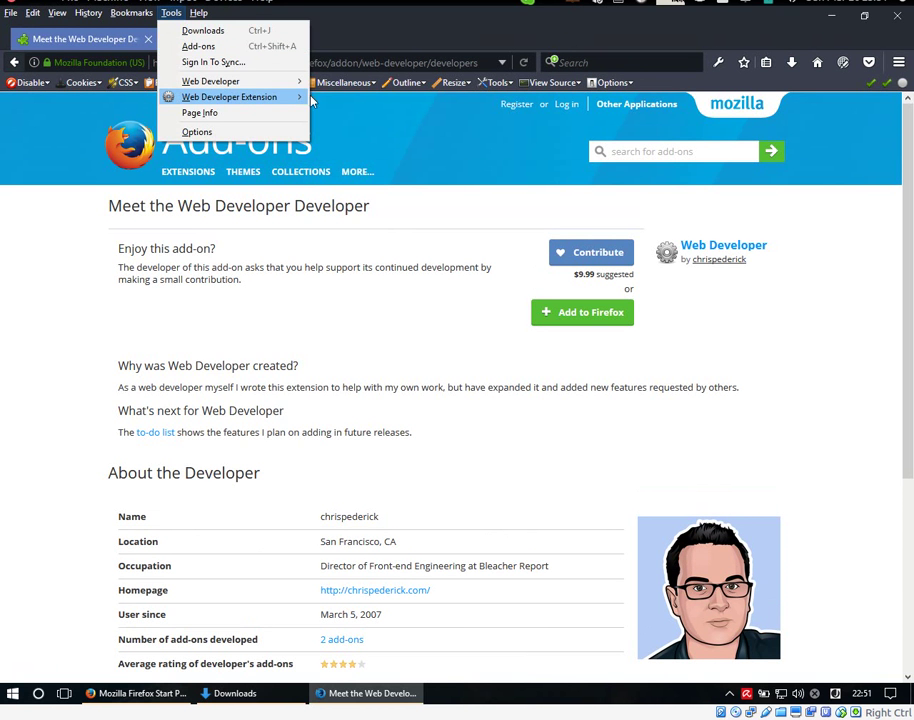
mouse_move(245, 96)
left_click(91, 232)
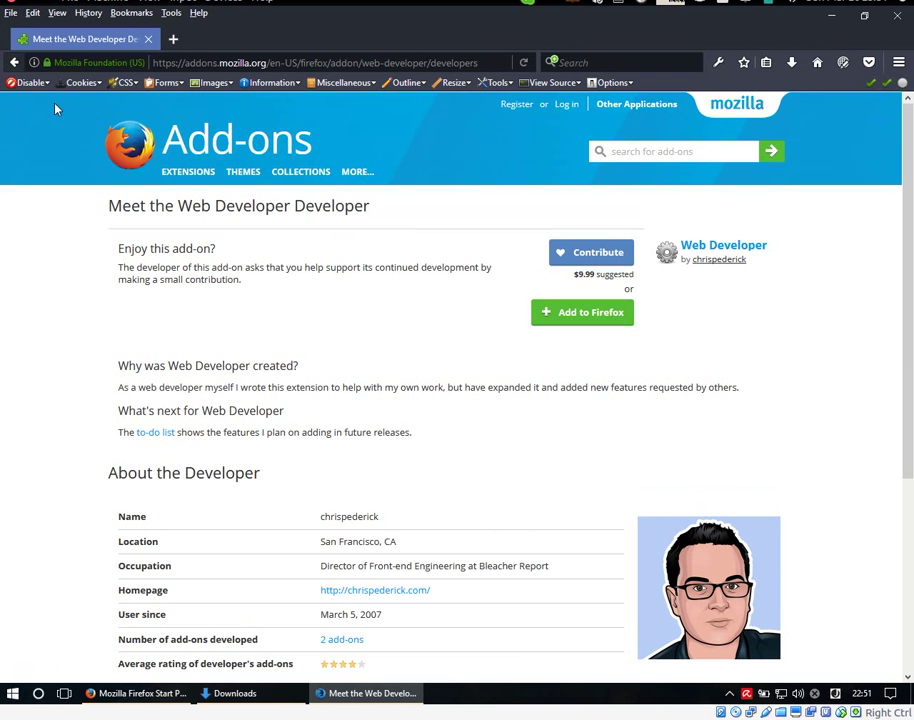
left_click(30, 82)
left_click(83, 86)
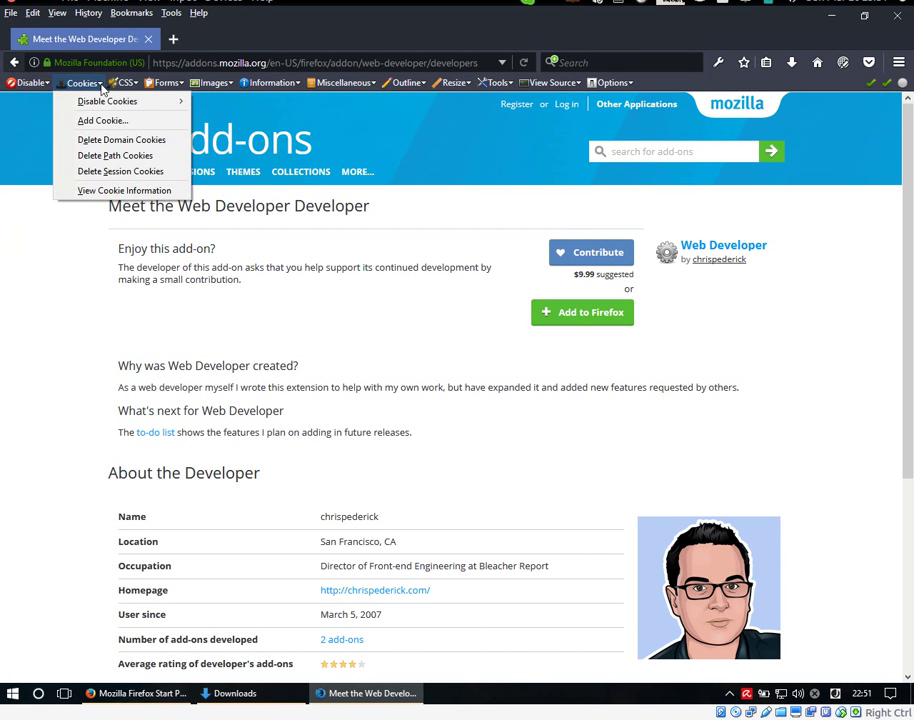
mouse_move(185, 85)
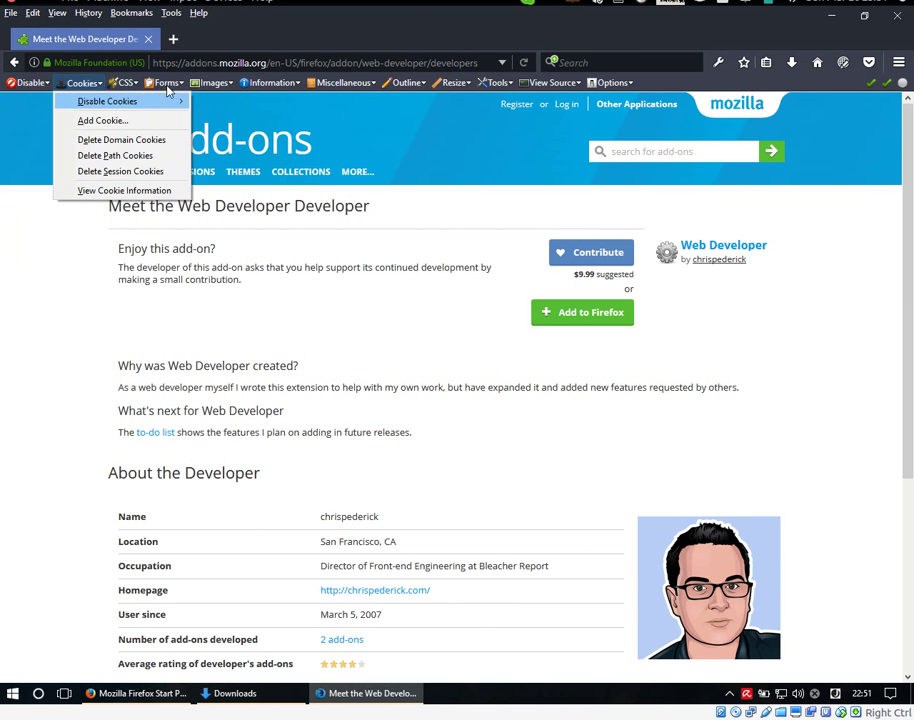
left_click(555, 82)
left_click(550, 222)
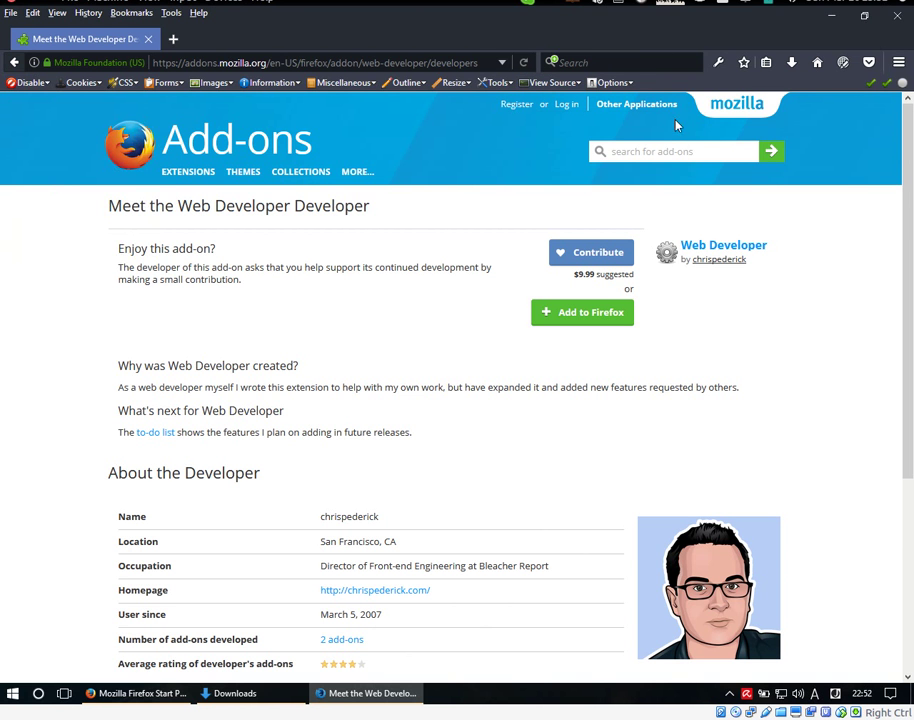
- Search the add-ons for "header" and install the Modify Headers extension
left_click(714, 155)
type("header")
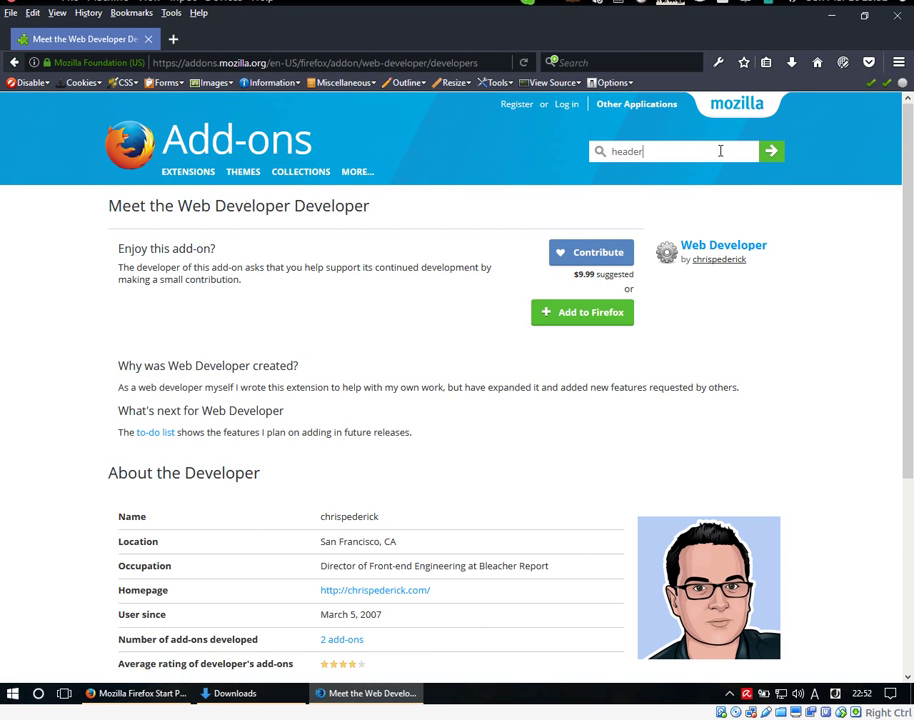
key("Return")
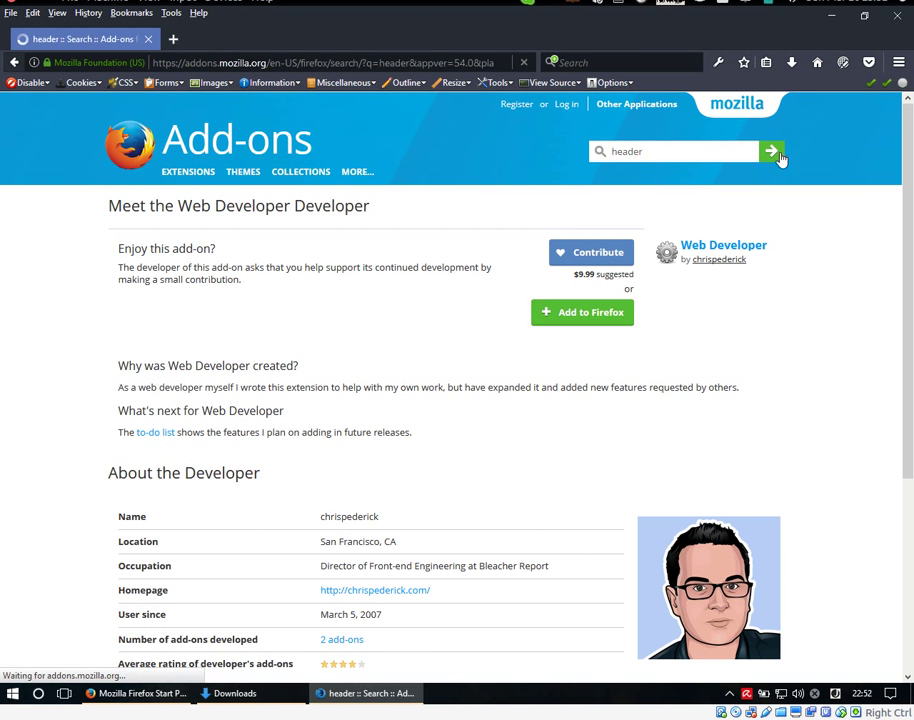
left_click(771, 153)
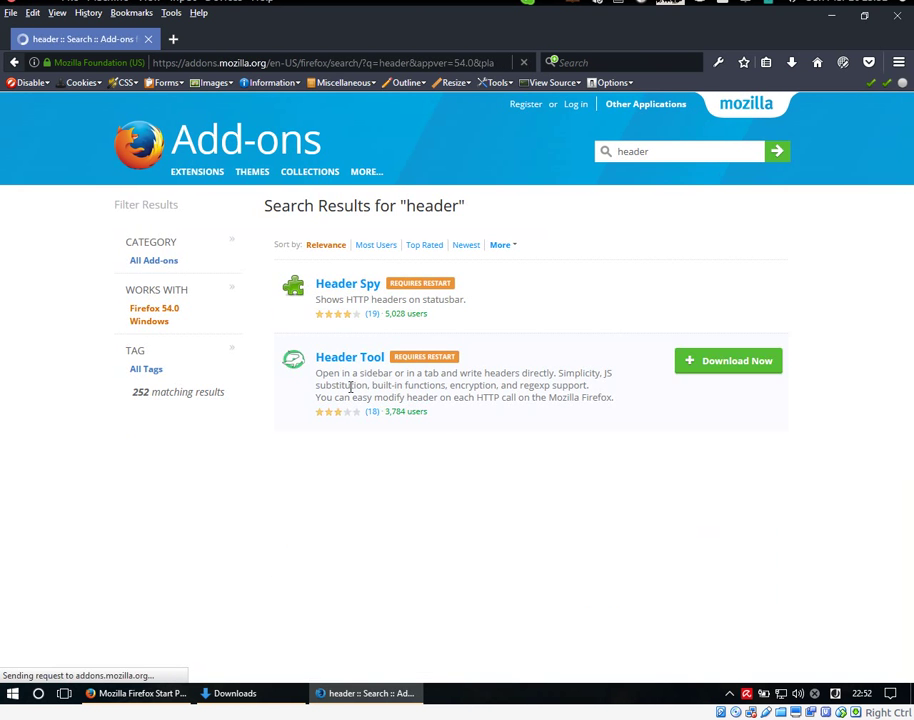
scroll(375, 450, "down", 5)
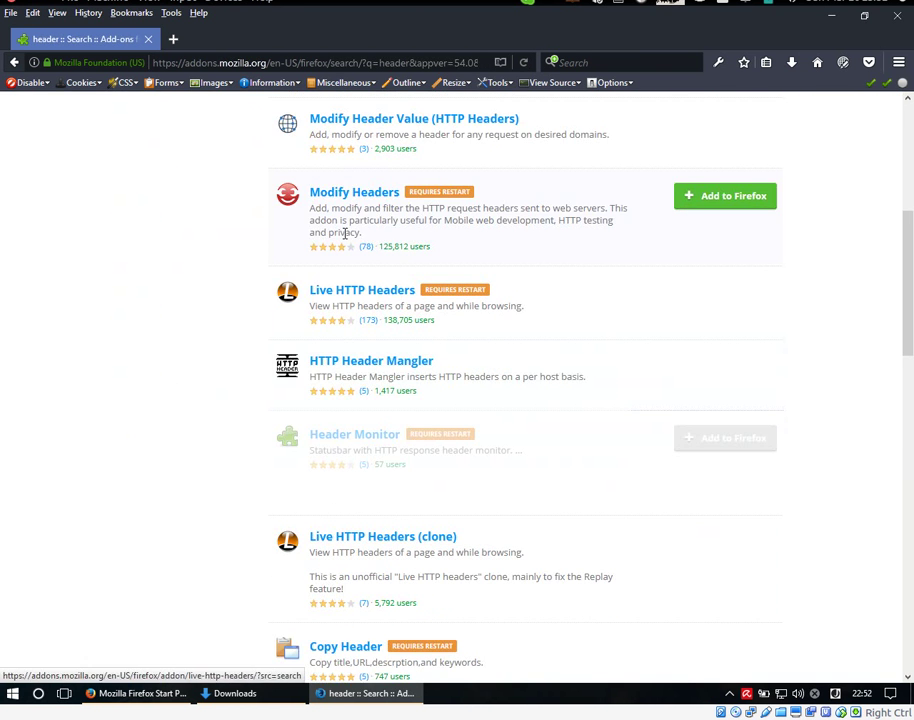
left_click(724, 197)
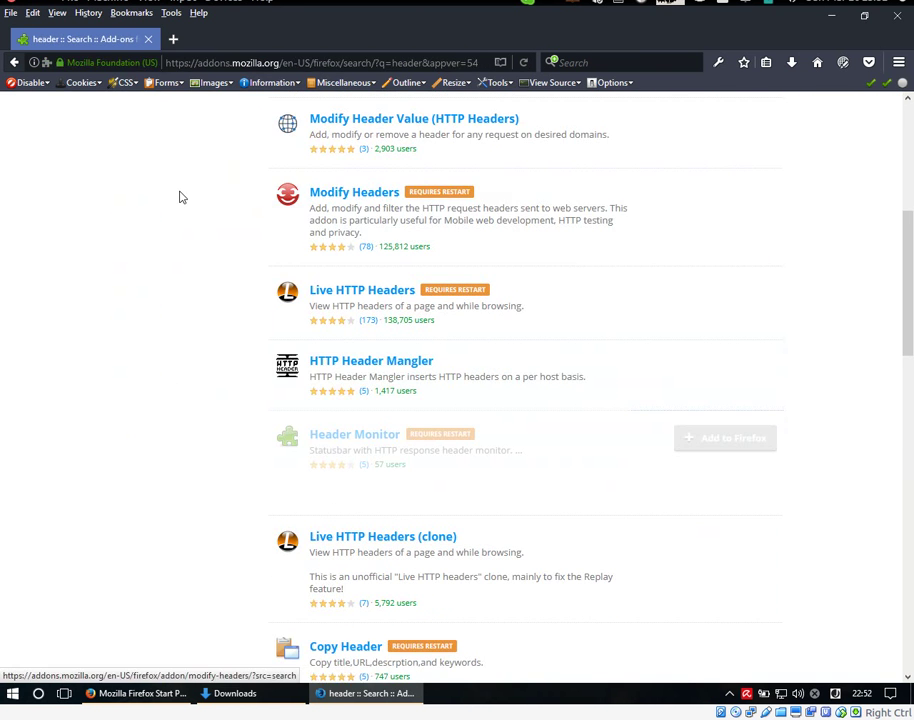
left_click(107, 188)
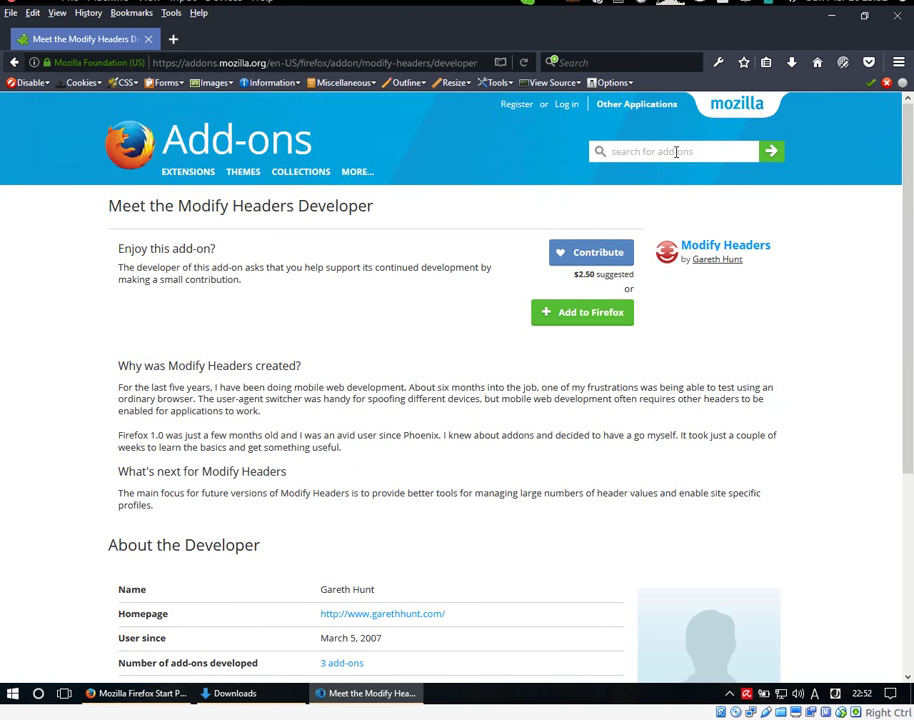
- Search the add-ons for "downthem", open the suggested DownThemAll! extension and install it
type("doe")
type("nl")
key("BackSpace")
type("them")
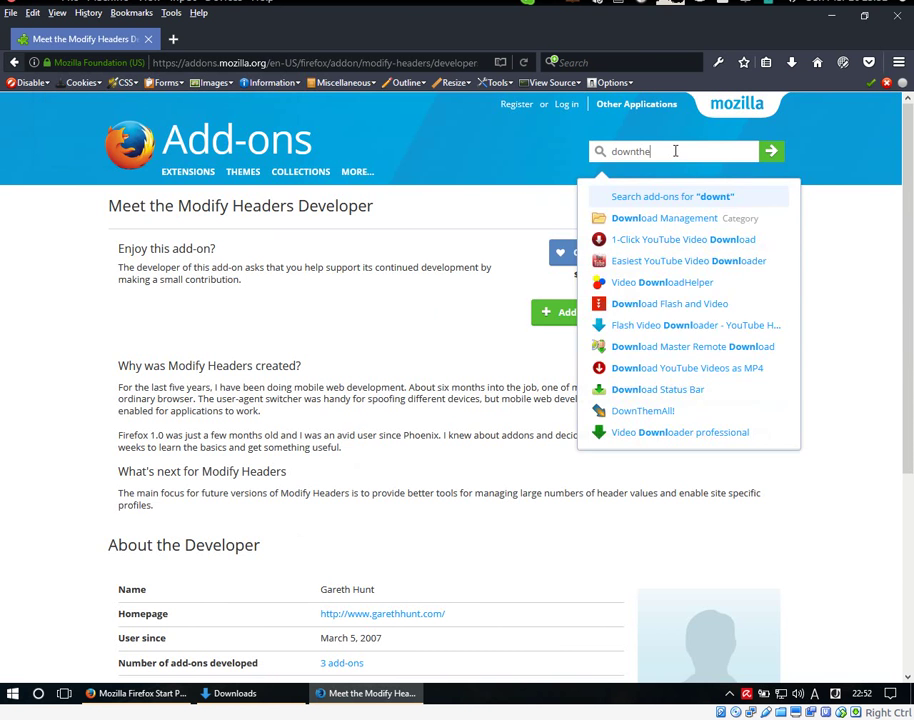
left_click(669, 218)
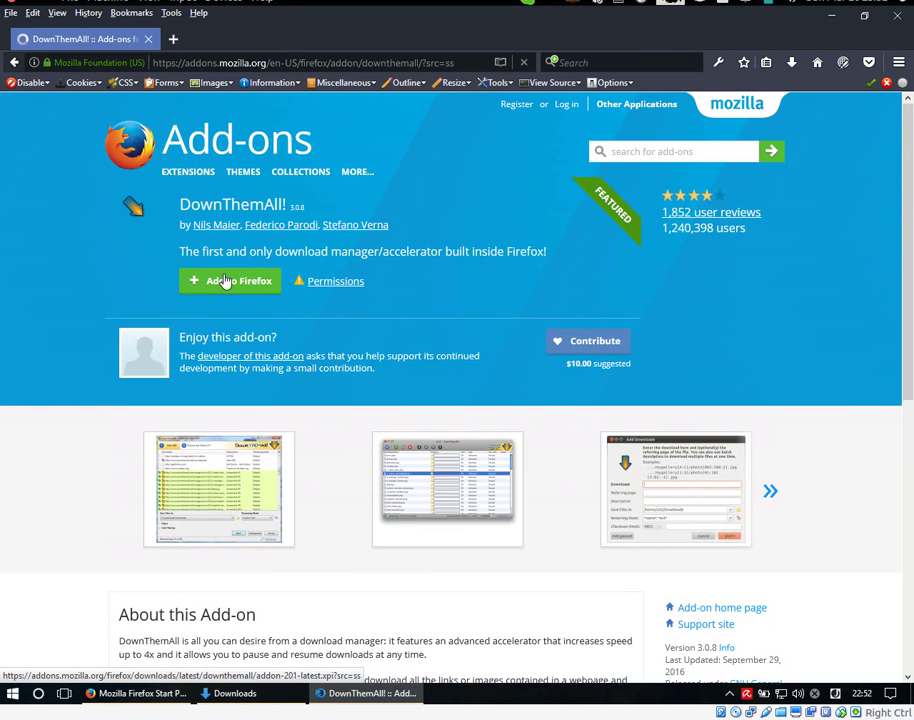
left_click(225, 281)
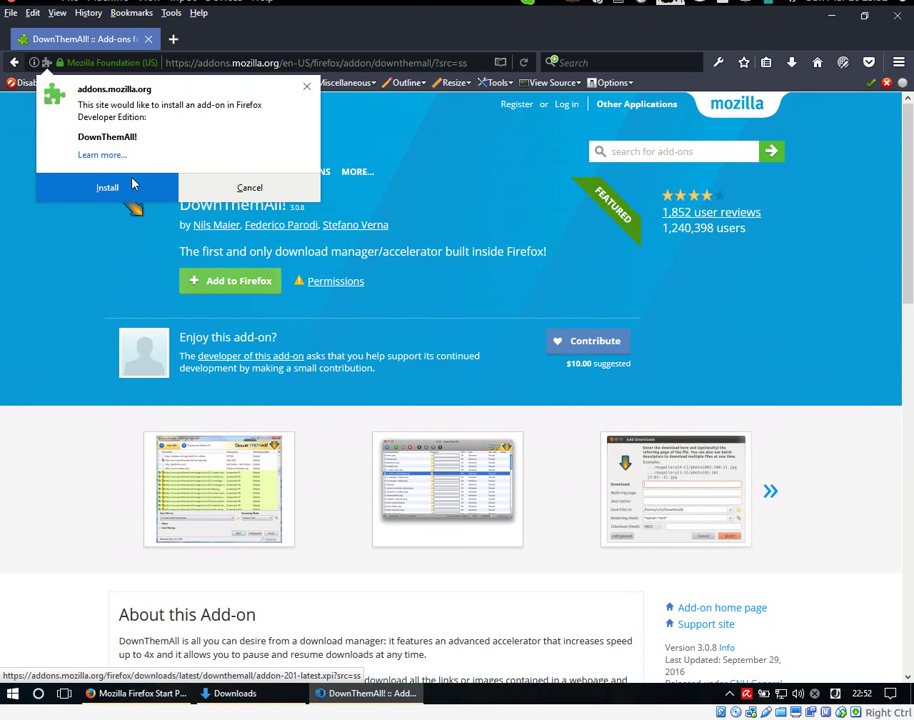
left_click(73, 186)
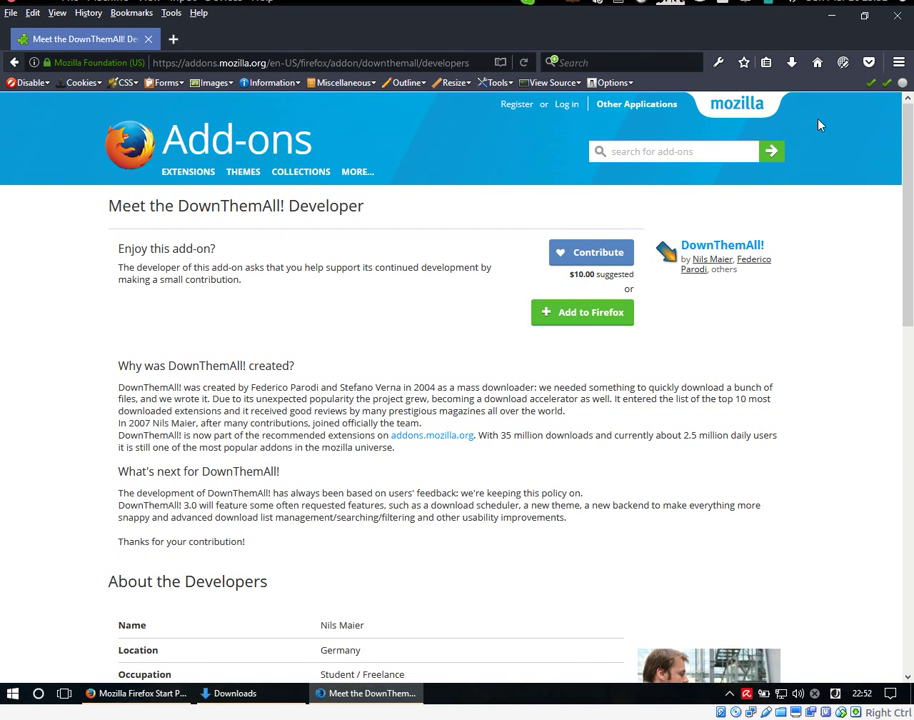
- Close and relaunch Firefox Developer Edition to load the new extensions, and check the session's downloads
left_click(894, 20)
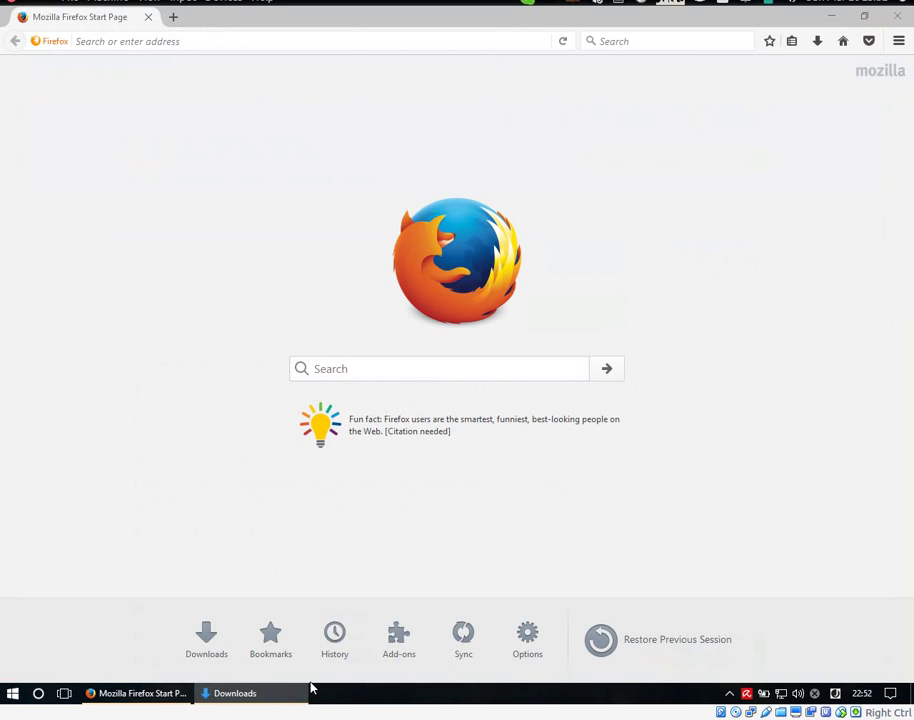
left_click(265, 698)
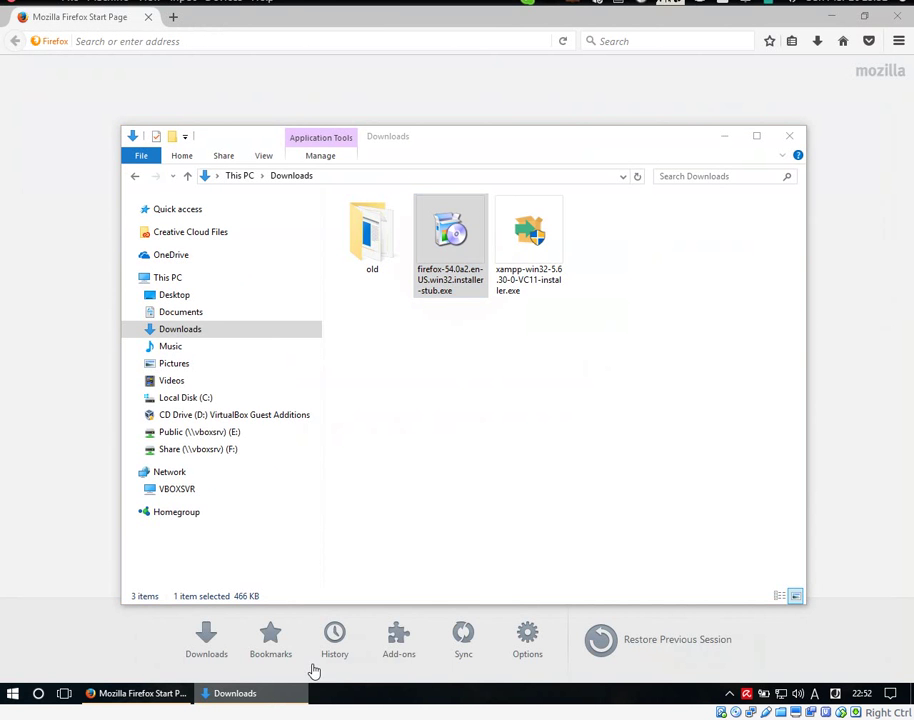
left_click(830, 16)
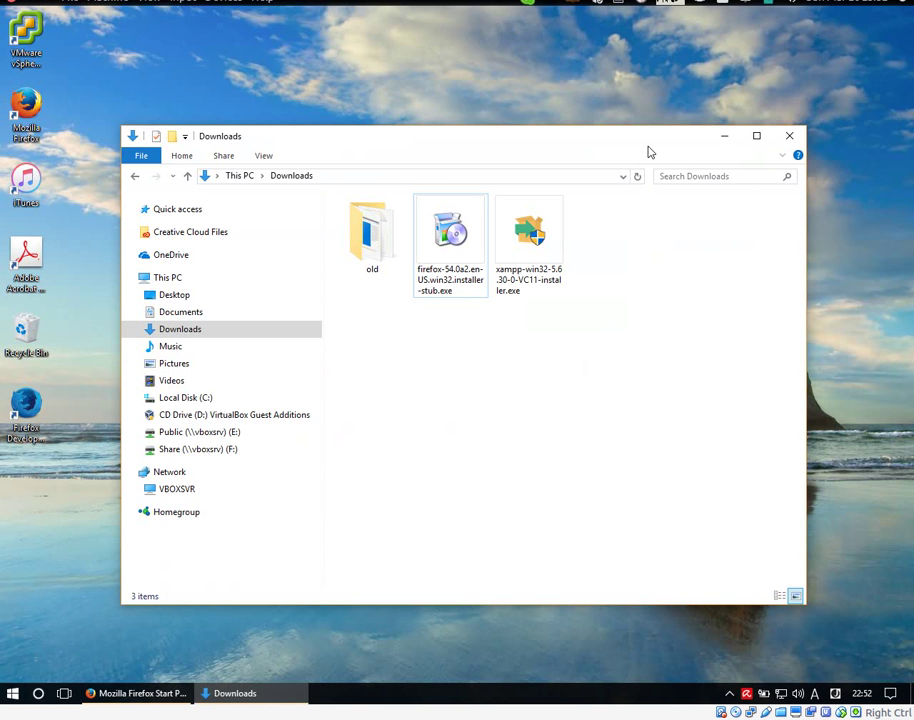
left_click(45, 428)
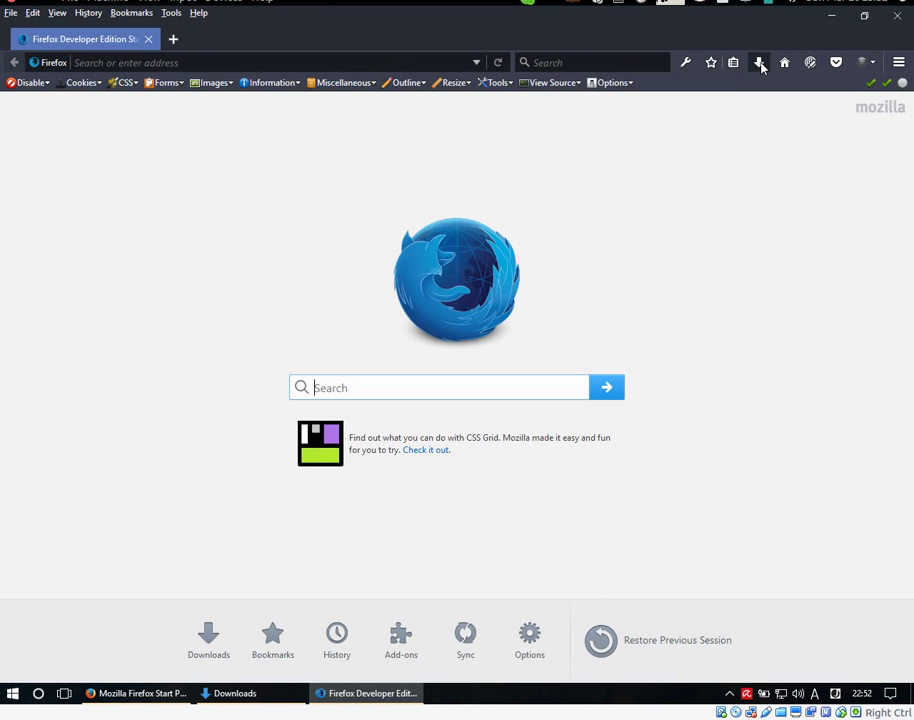
left_click(760, 63)
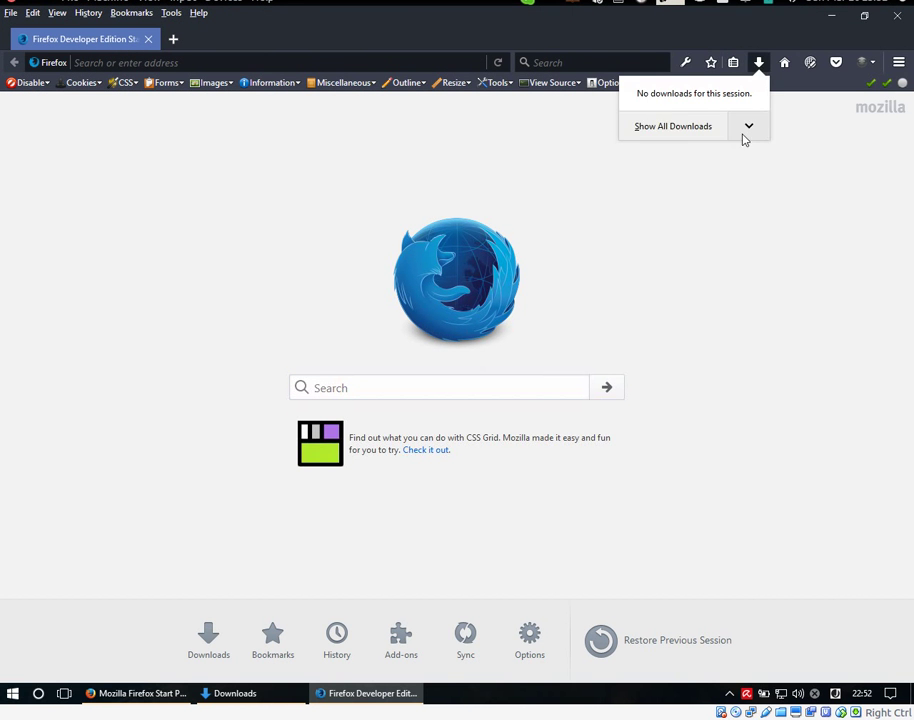
left_click(794, 224)
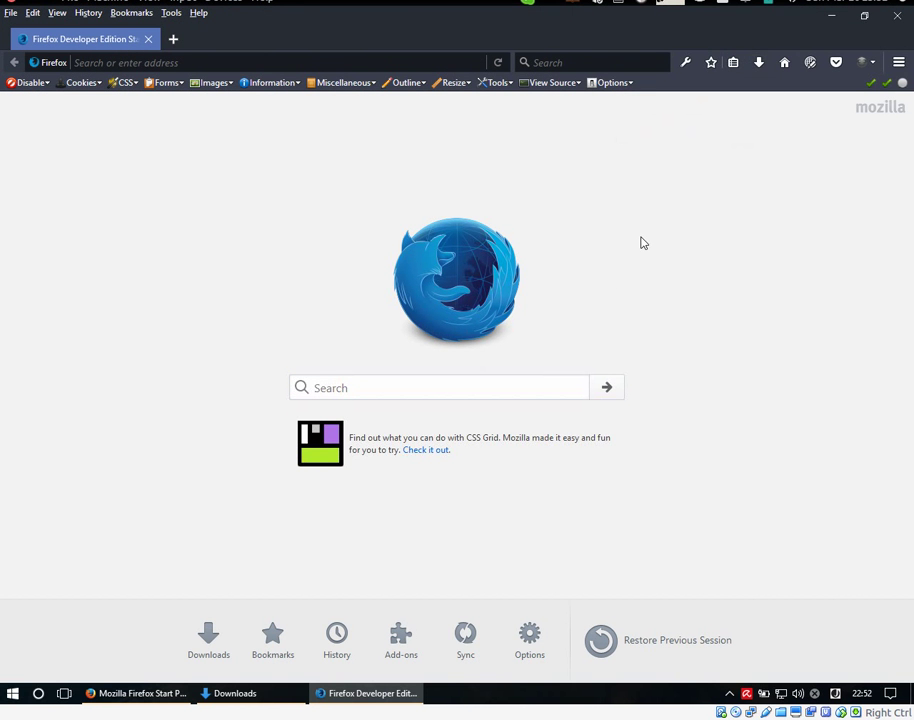
- Hide the Web Developer toolbar and the browser's menu bar
right_click(253, 41)
left_click(323, 131)
right_click(286, 39)
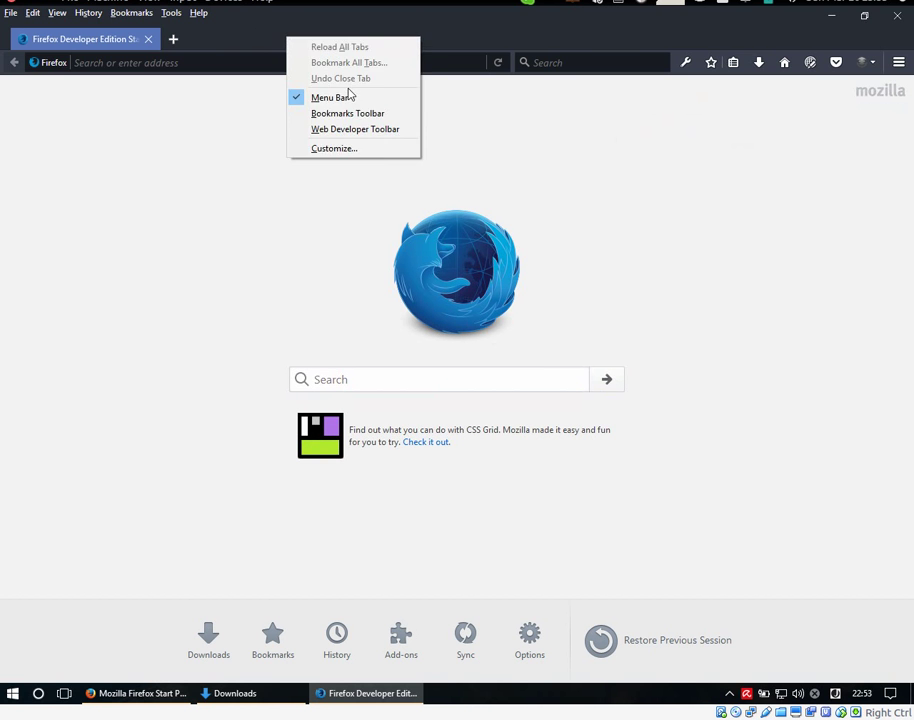
left_click(349, 96)
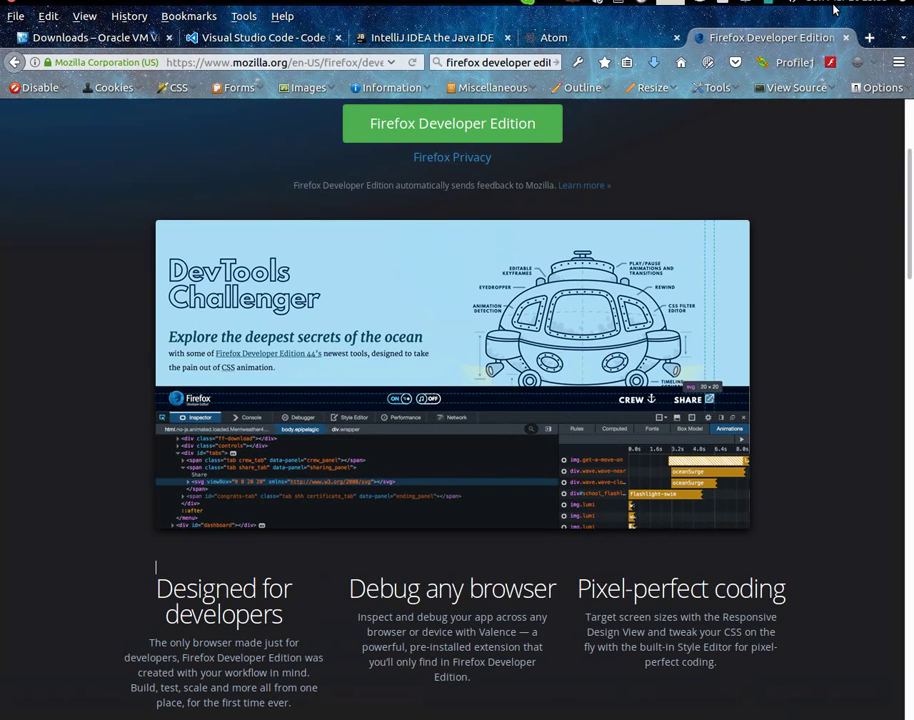
- In the Linux host's Firefox, close the Firefox Developer Edition and Oracle VM VirtualBox download pages
left_click(845, 40)
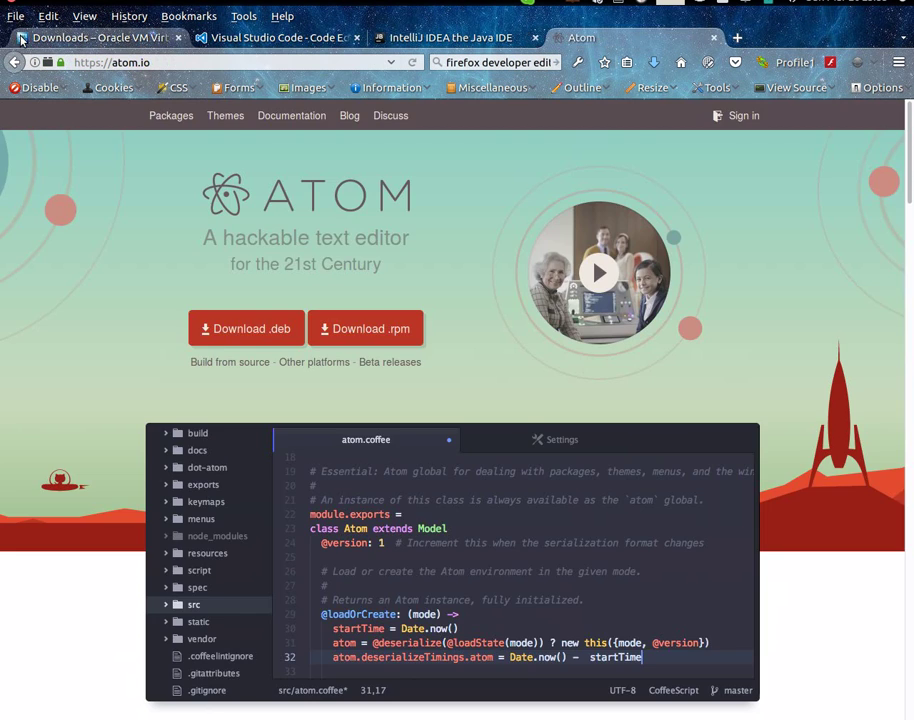
left_click(140, 38)
middle_click(125, 37)
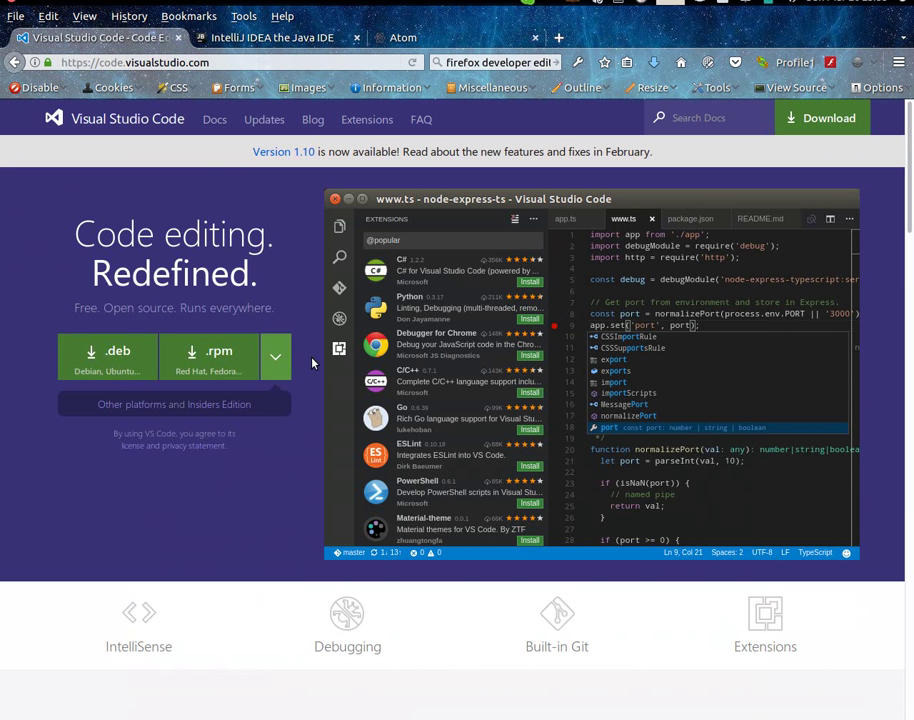
- Review the Visual Studio Code page and its downloads for other platforms, and close the page
scroll(450, 358, "down", 3)
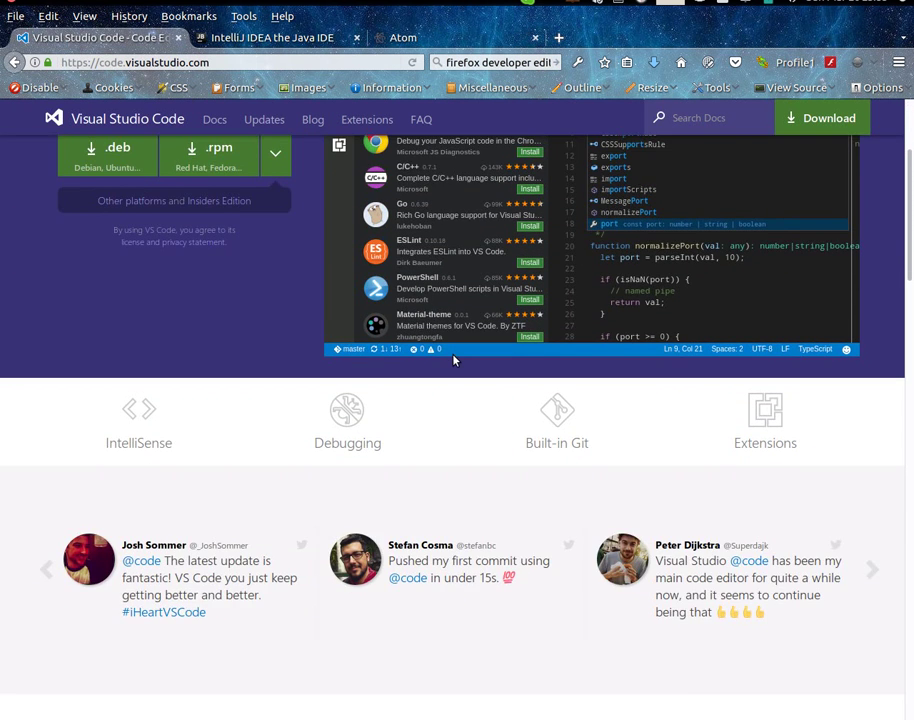
scroll(460, 362, "up", 3)
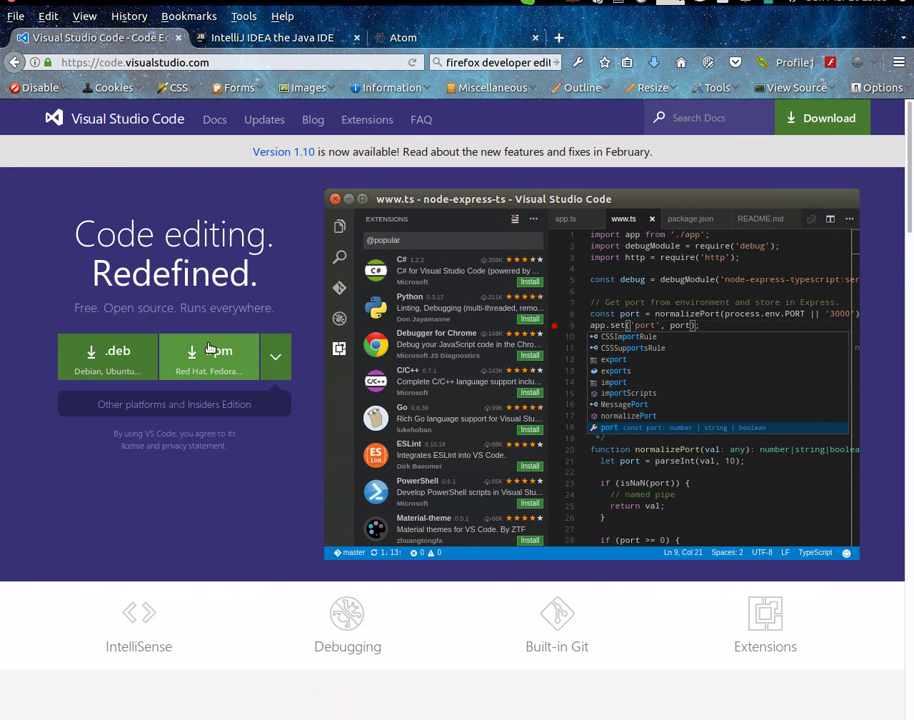
left_click(276, 352)
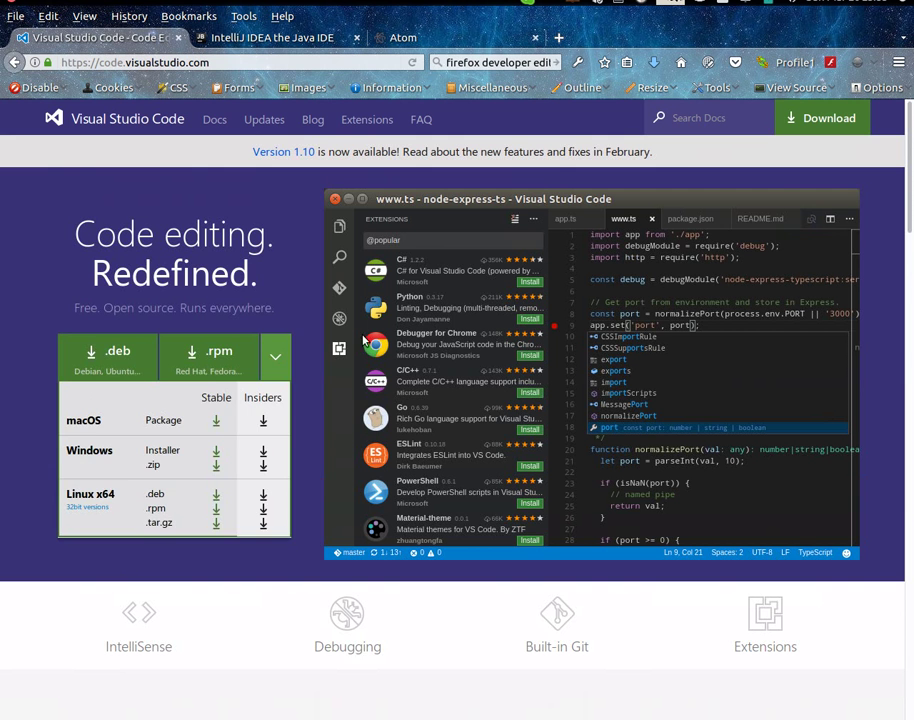
left_click(508, 390)
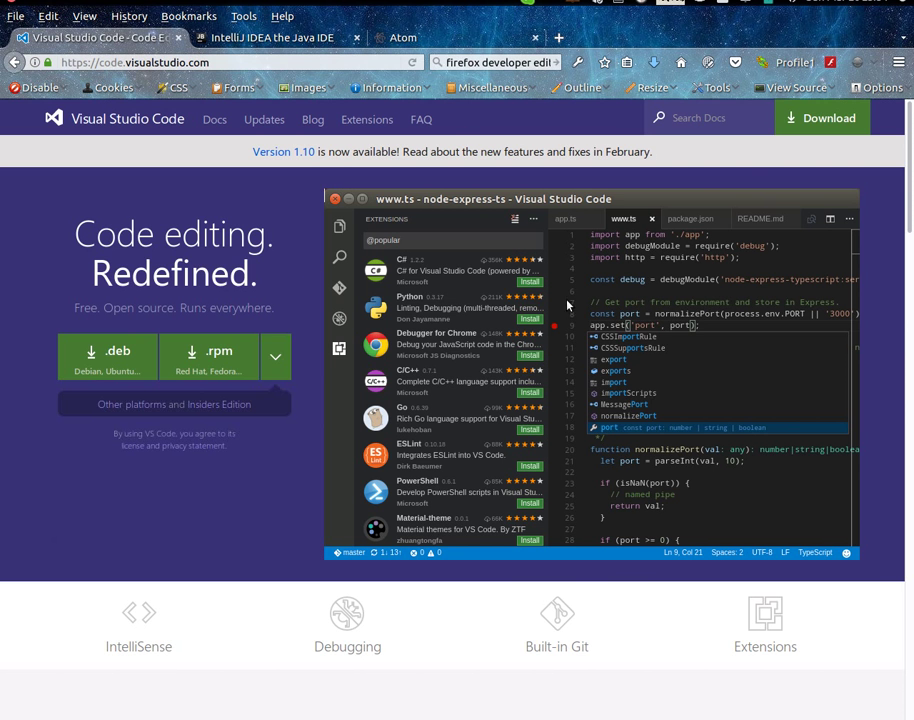
left_click(178, 41)
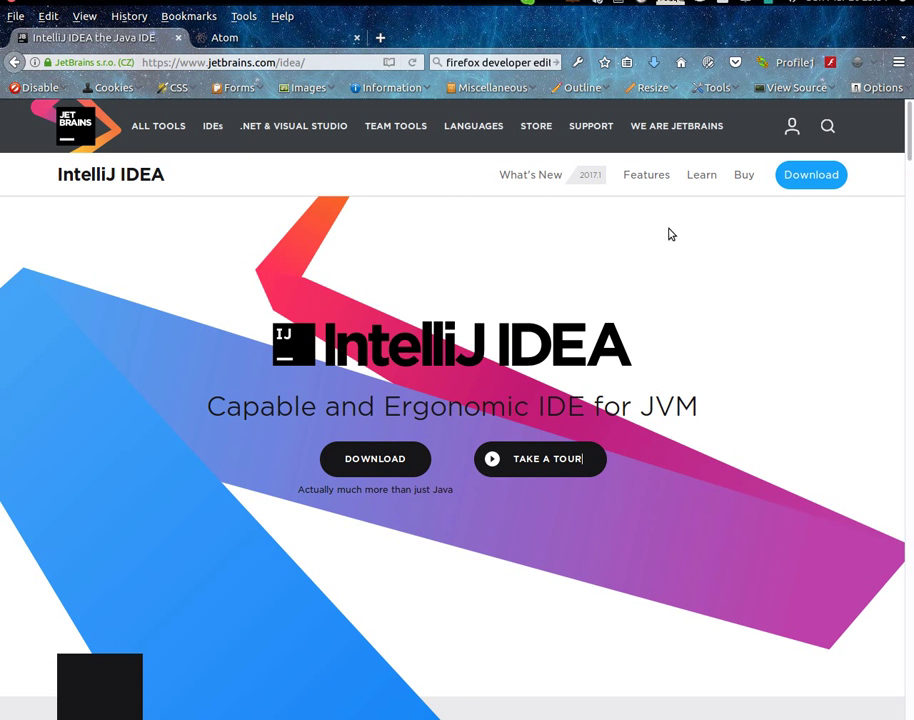
- Examine the IntelliJ IDEA page's features, supported frameworks and comparison of the Ultimate and Community editions
scroll(670, 234, "down", 8)
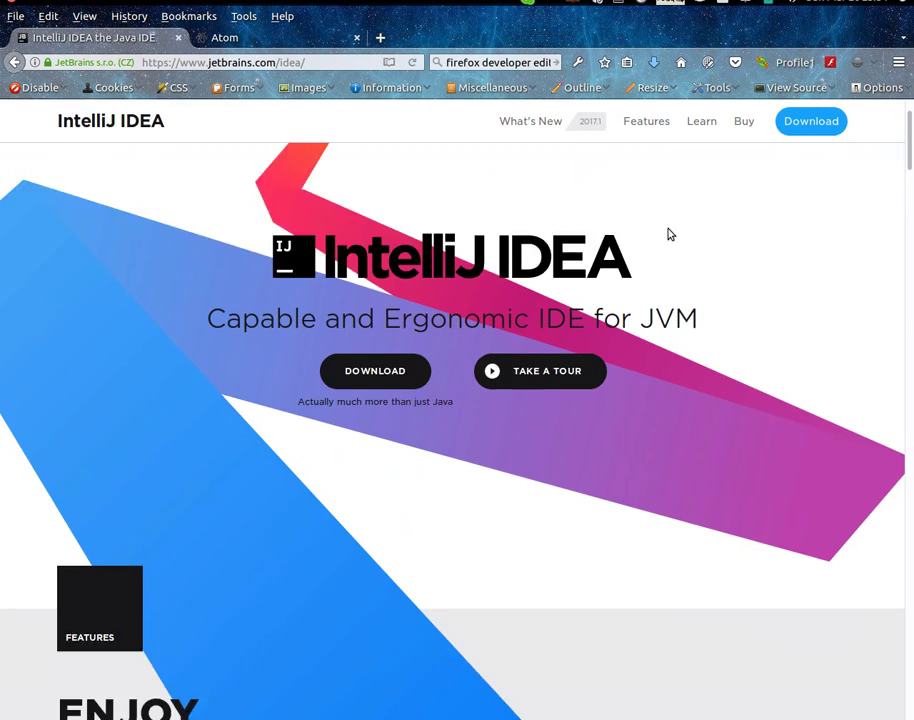
scroll(705, 250, "down", 20)
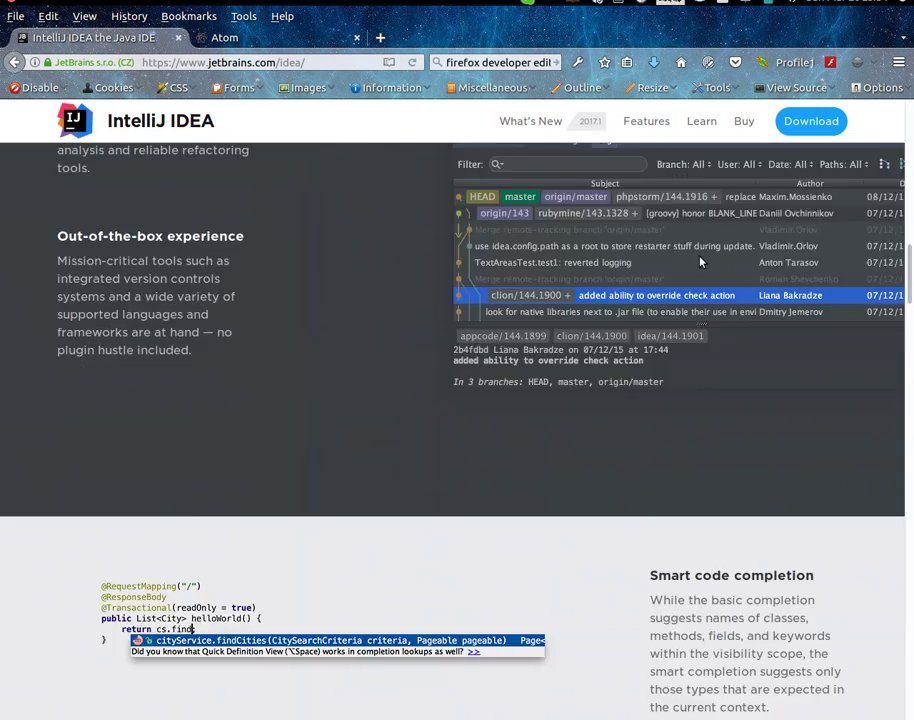
scroll(815, 367, "down", 5)
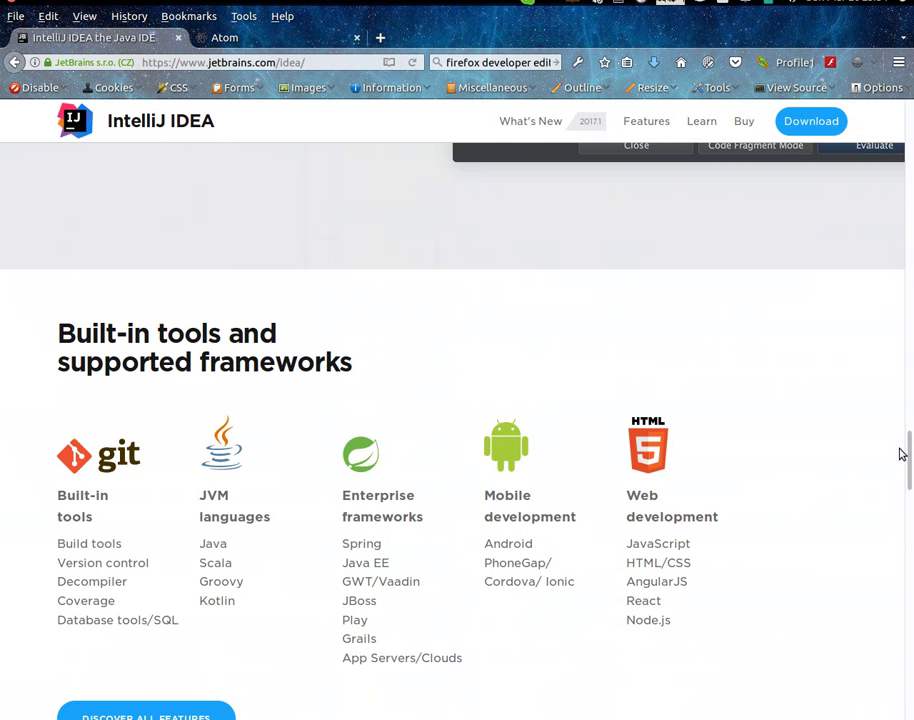
scroll(905, 452, "down", 10)
scroll(452, 400, "down", 10)
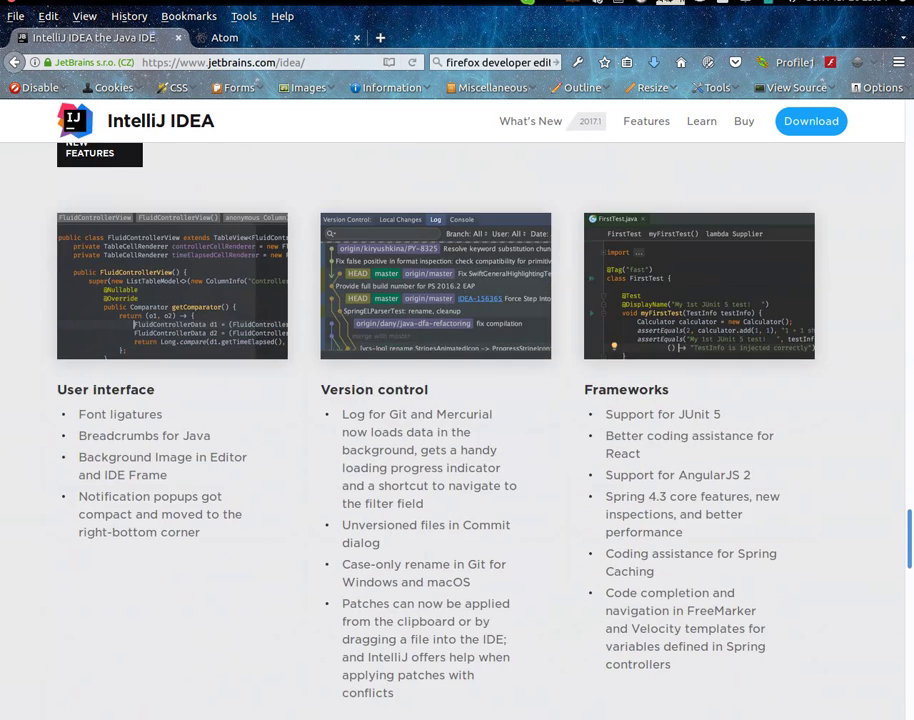
scroll(415, 246, "down", 1)
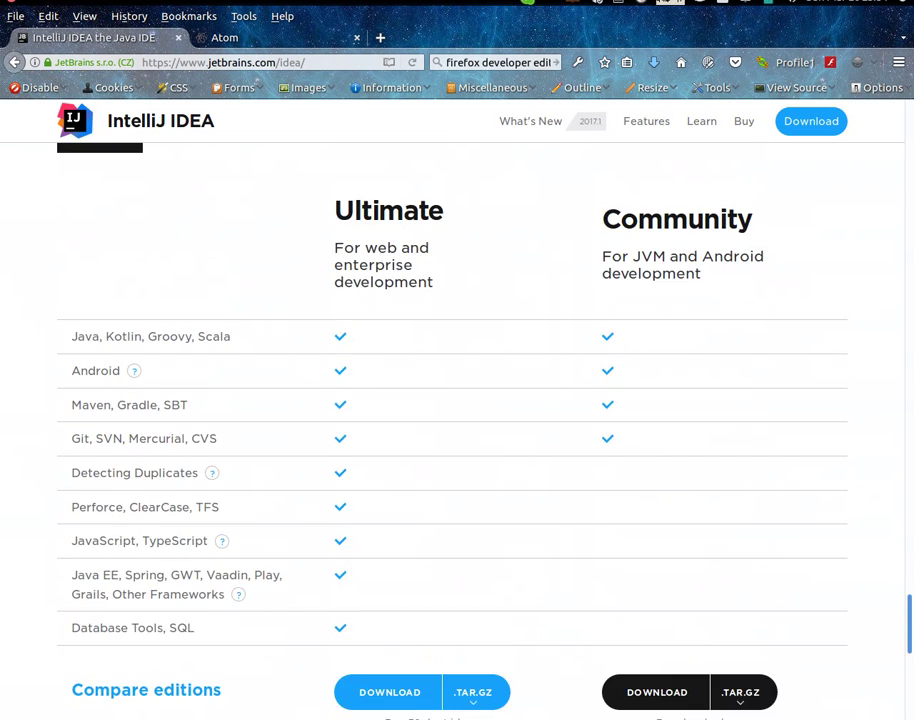
- Look over the downloads for IntelliJ IDEA's Ultimate and Community editions, and close the IntelliJ IDEA page
scroll(392, 663, "down", 1)
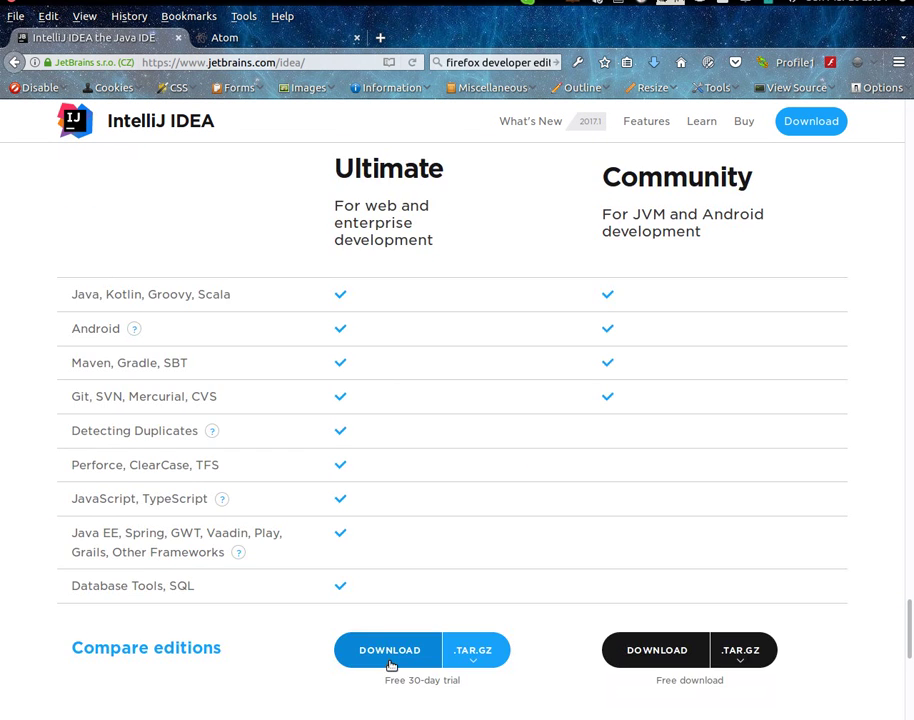
scroll(395, 641, "up", 1)
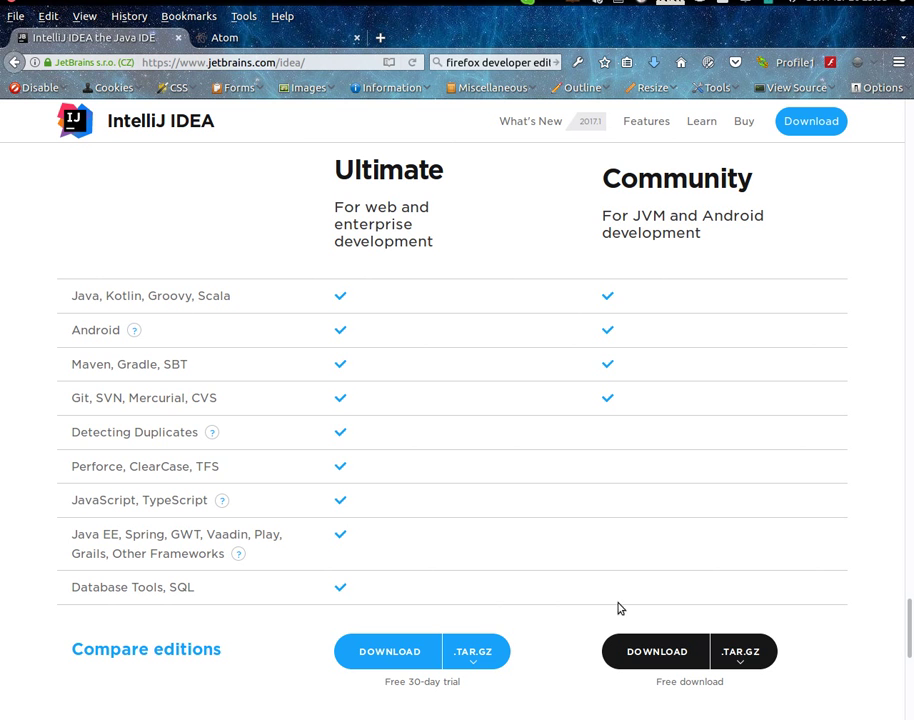
left_click(179, 38)
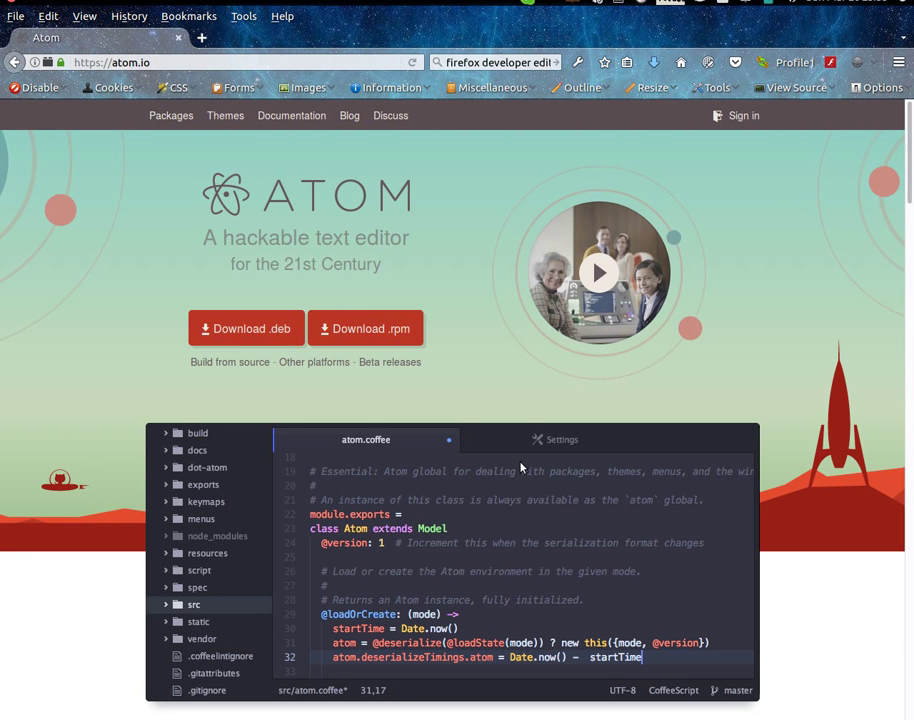
- Review the Atom page's features, check its .deb package download, and cancel the download dialog
scroll(232, 490, "down", 5)
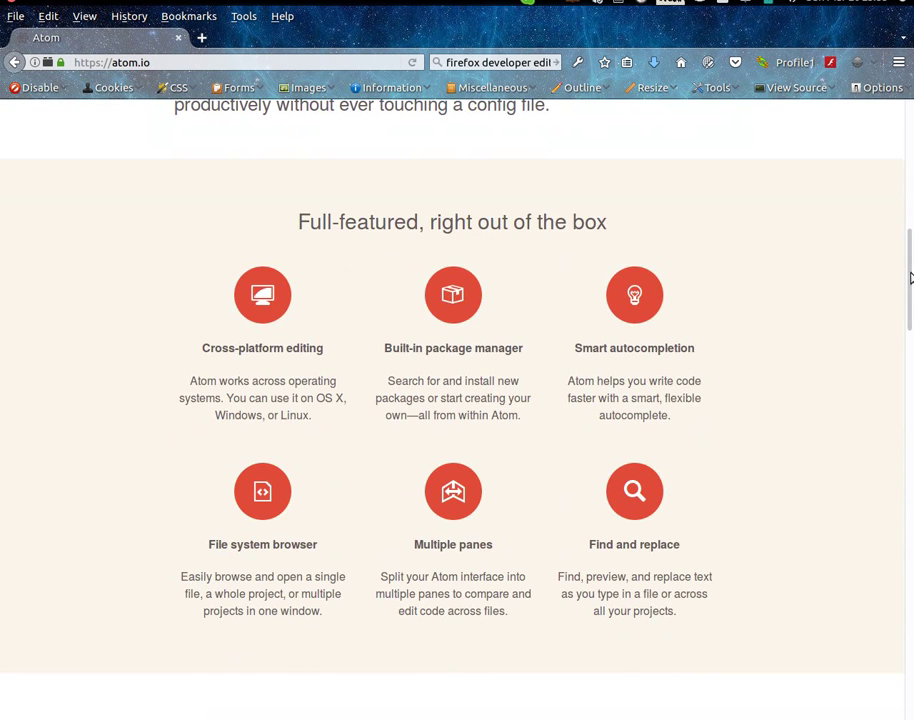
left_click_drag(906, 282, 908, 668)
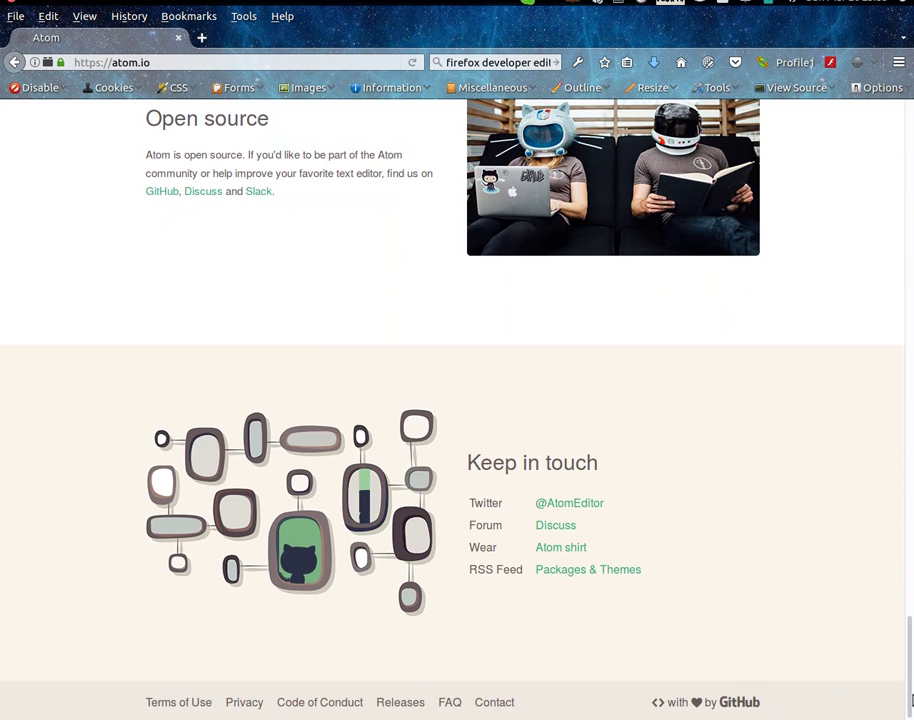
left_click_drag(908, 612, 890, 216)
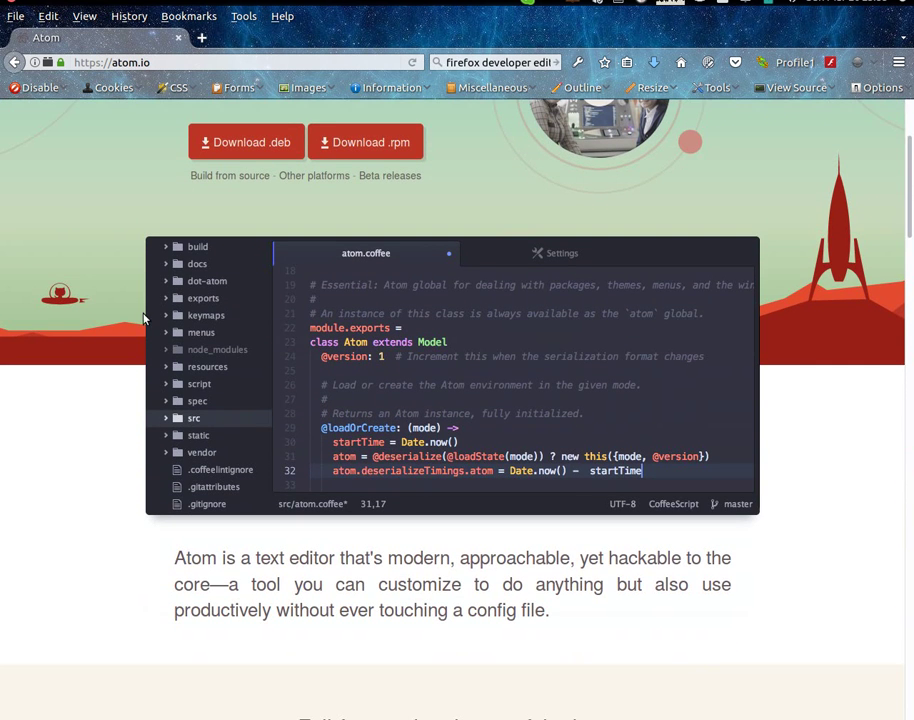
scroll(212, 388, "up", 3)
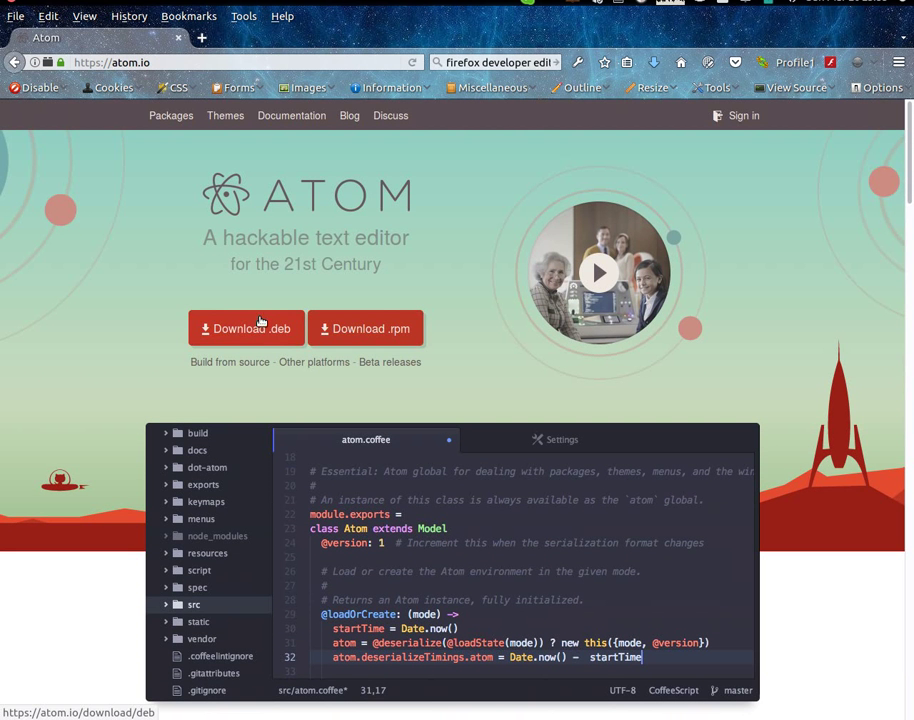
left_click(244, 330)
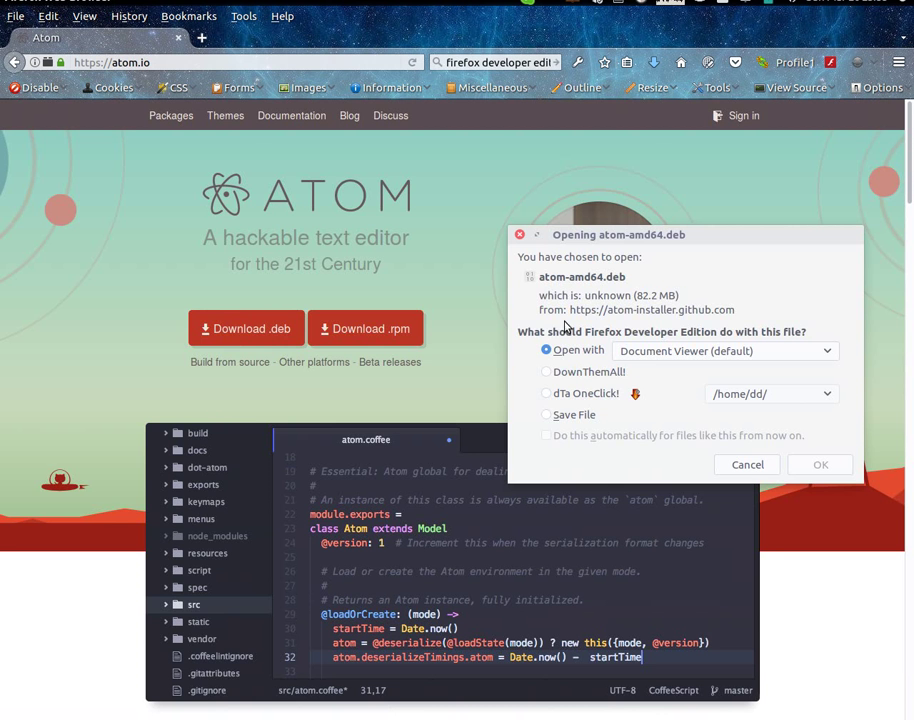
left_click(747, 465)
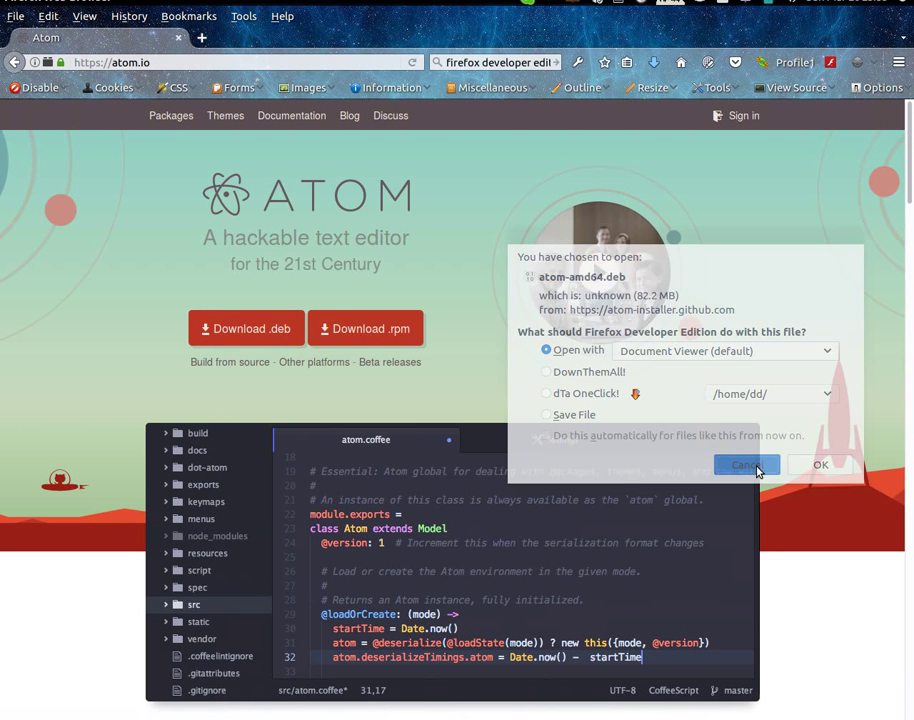
- Switch to the Windows 10 virtual machine and search the web for atom in Firefox Developer Edition
left_click(22, 5)
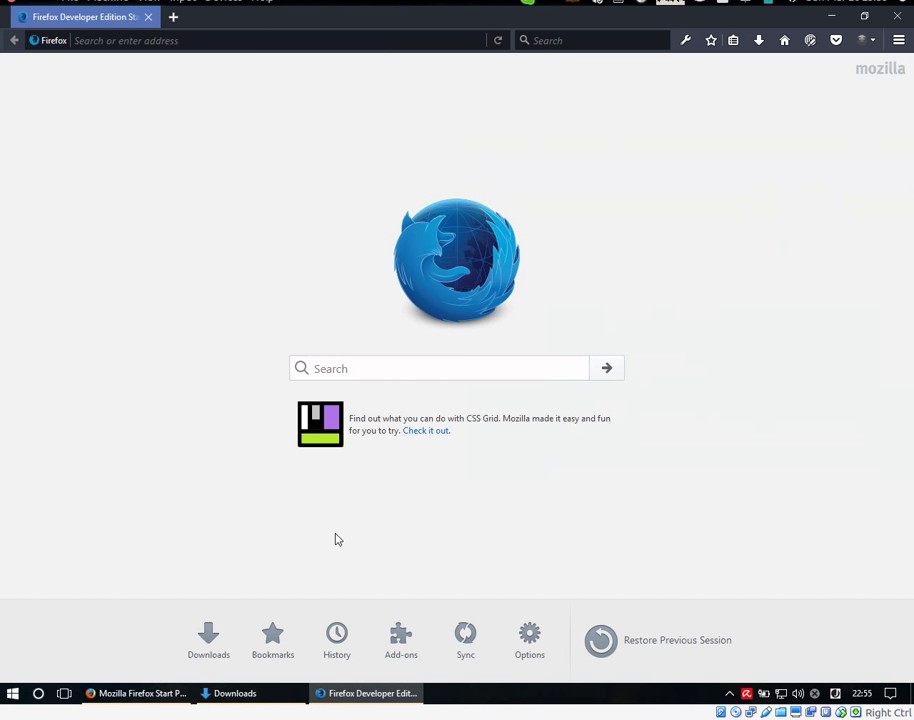
left_click(590, 41)
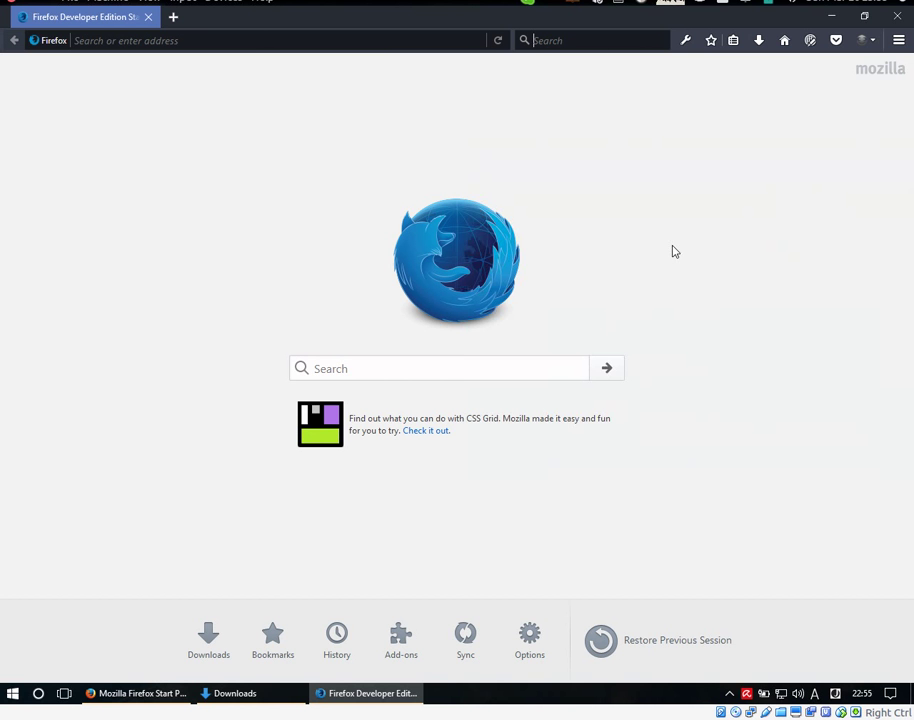
type("atom")
key("Return")
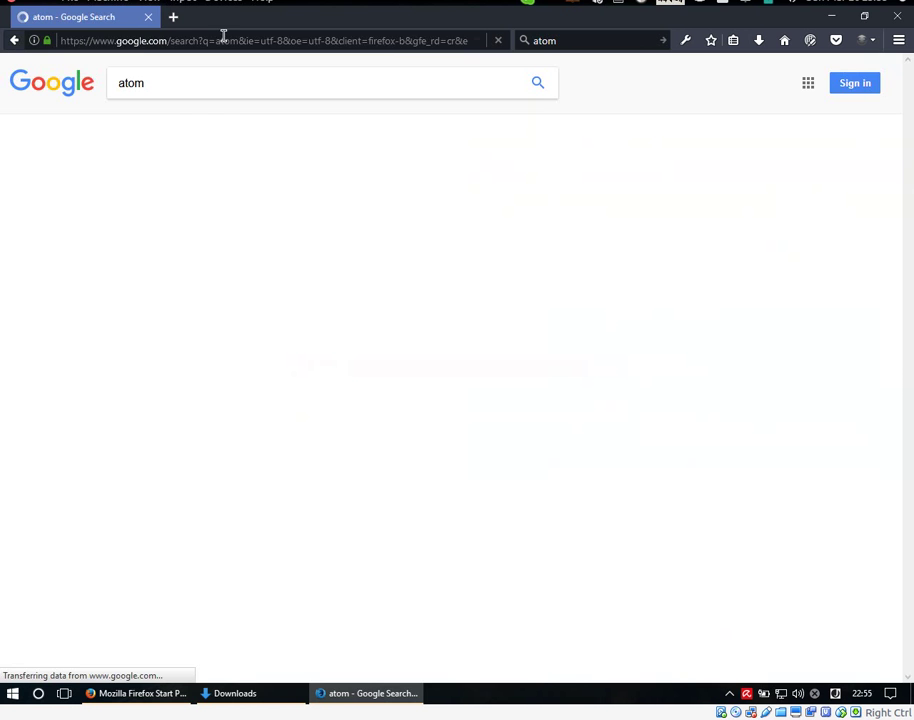
- Go to atom.io, check the Windows 64-bit installer download, and cancel the download dialog
left_click(220, 38)
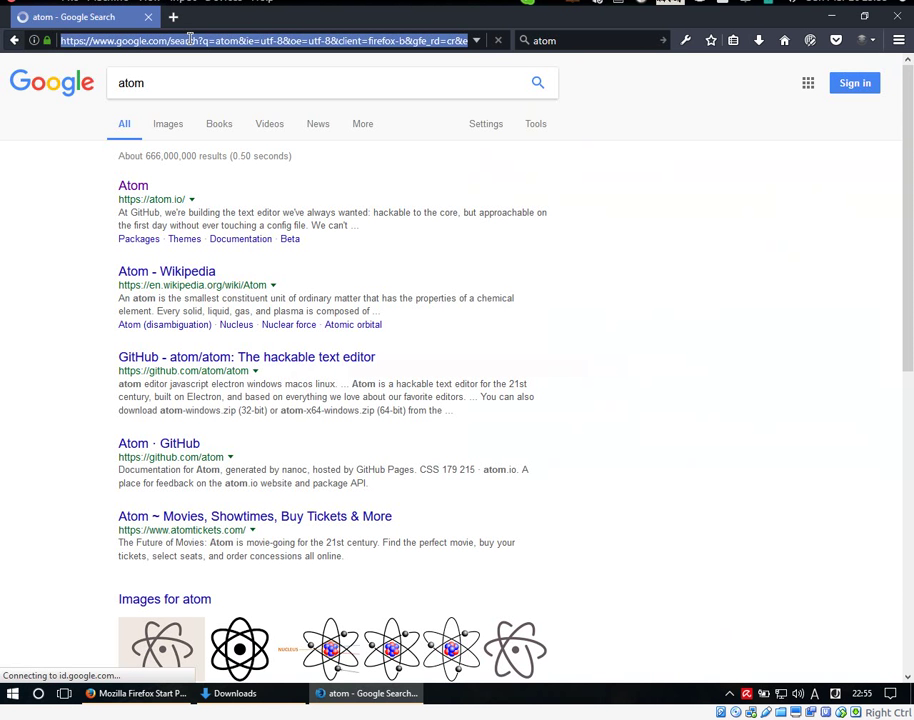
type("atom")
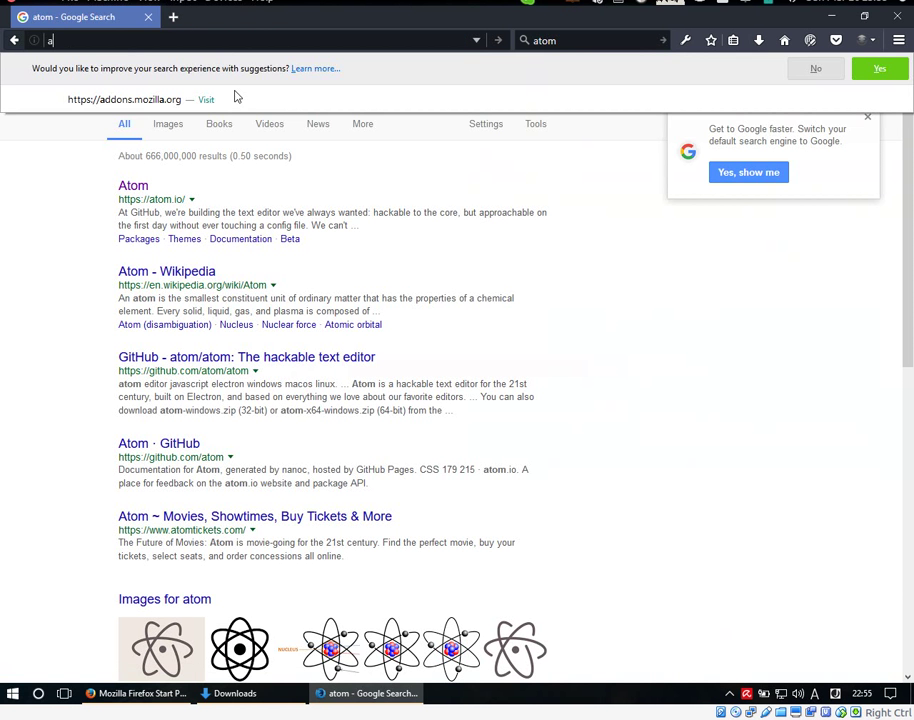
type(".io")
key("Return")
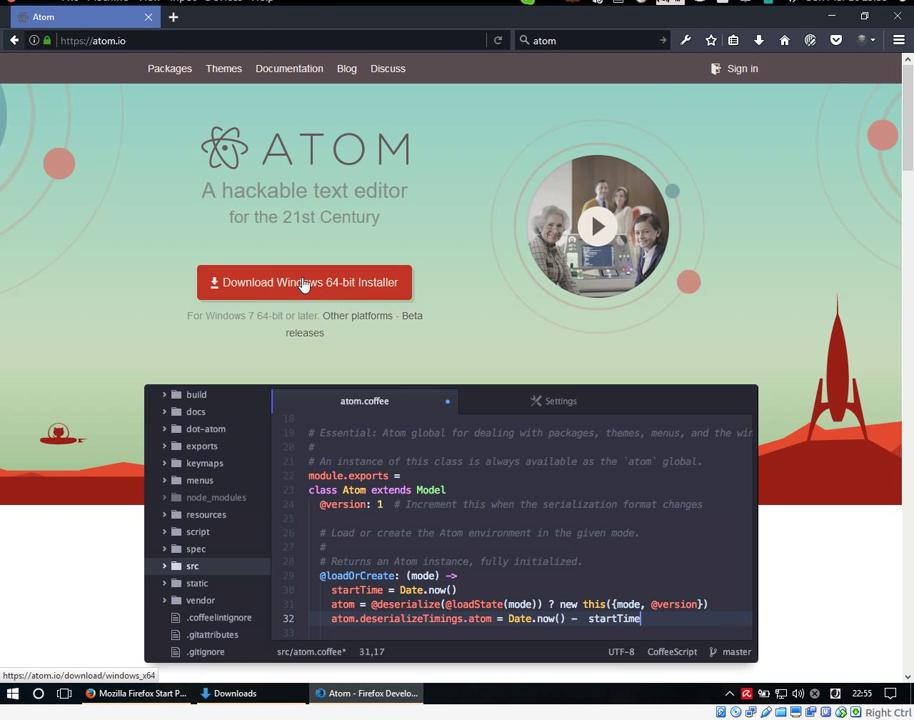
left_click(304, 284)
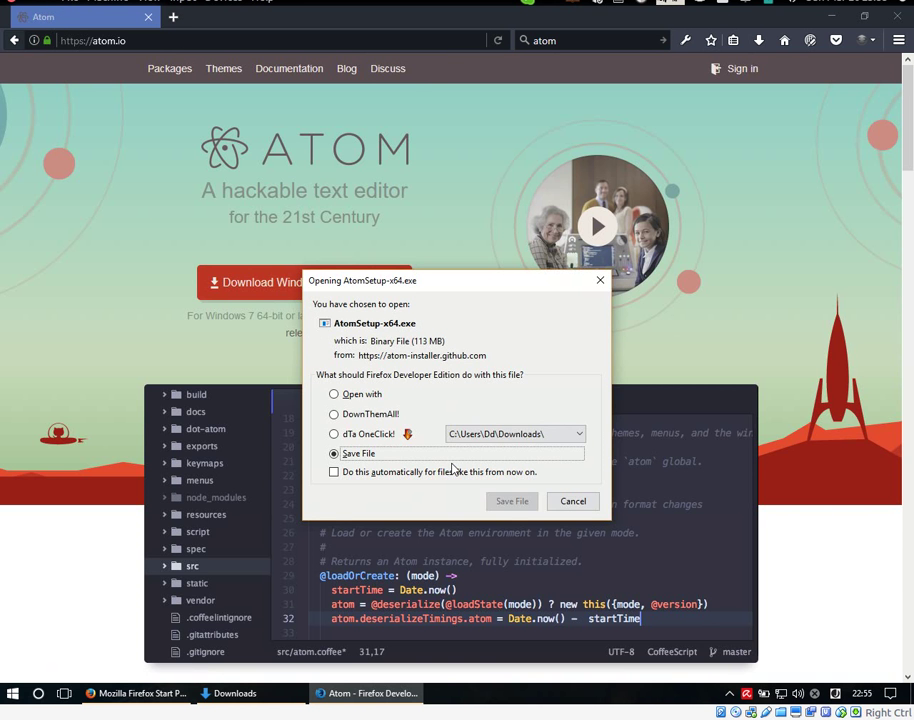
left_click(583, 501)
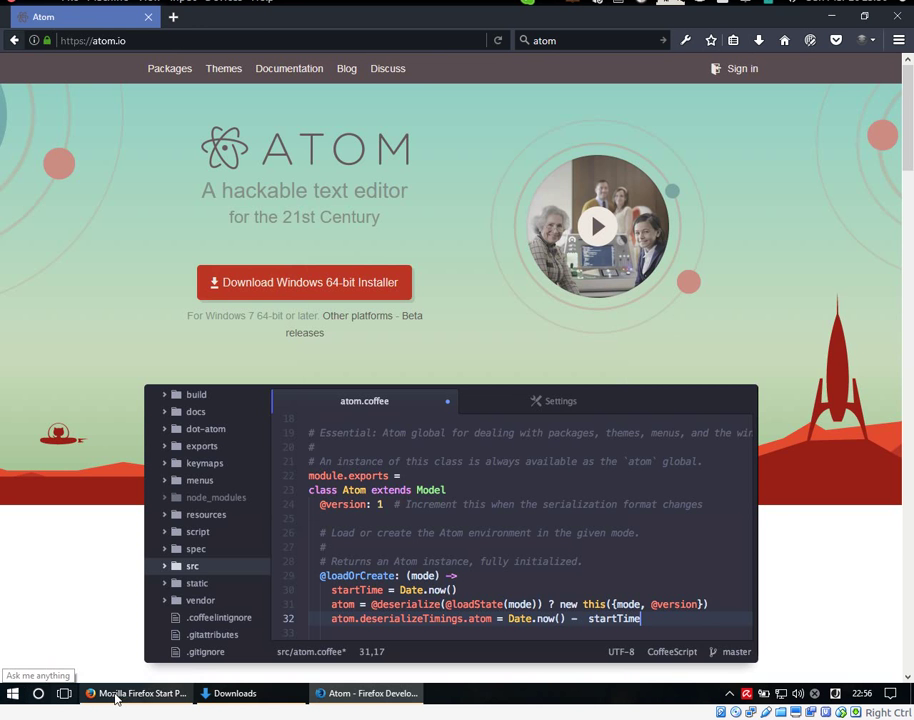
- Minimize the browser and, in File Explorer, open the Installs folder located under Desktop on \\VBOXSVR\Share
left_click(836, 17)
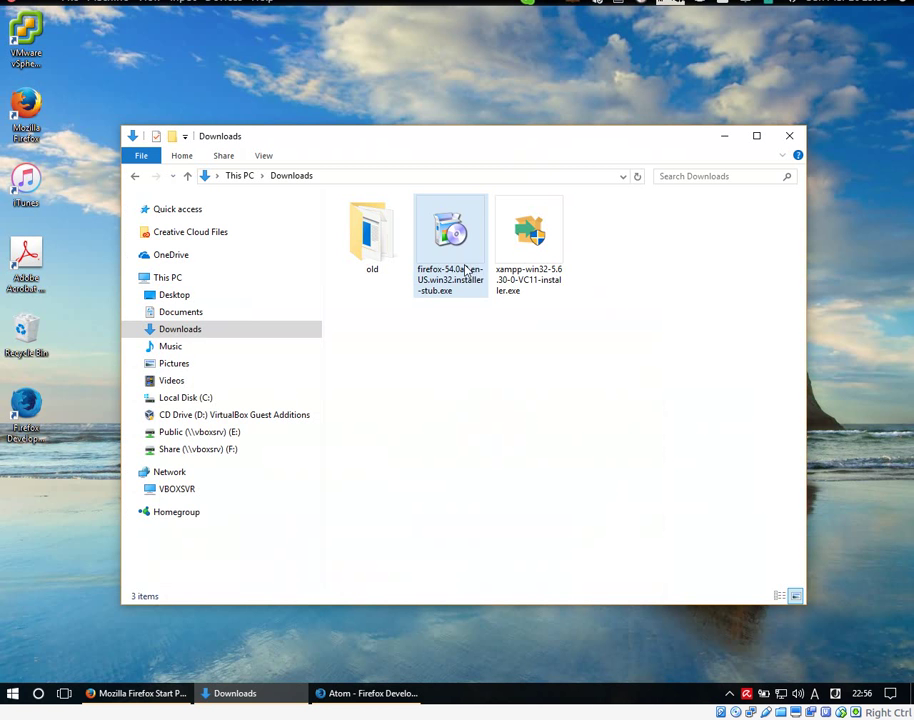
left_click(136, 489)
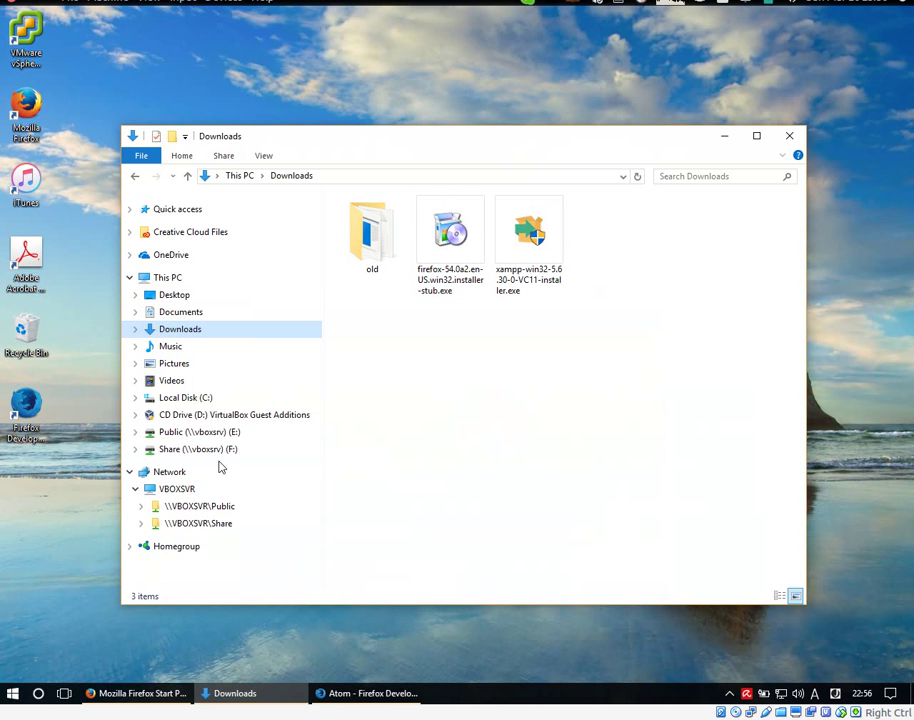
left_click(142, 524)
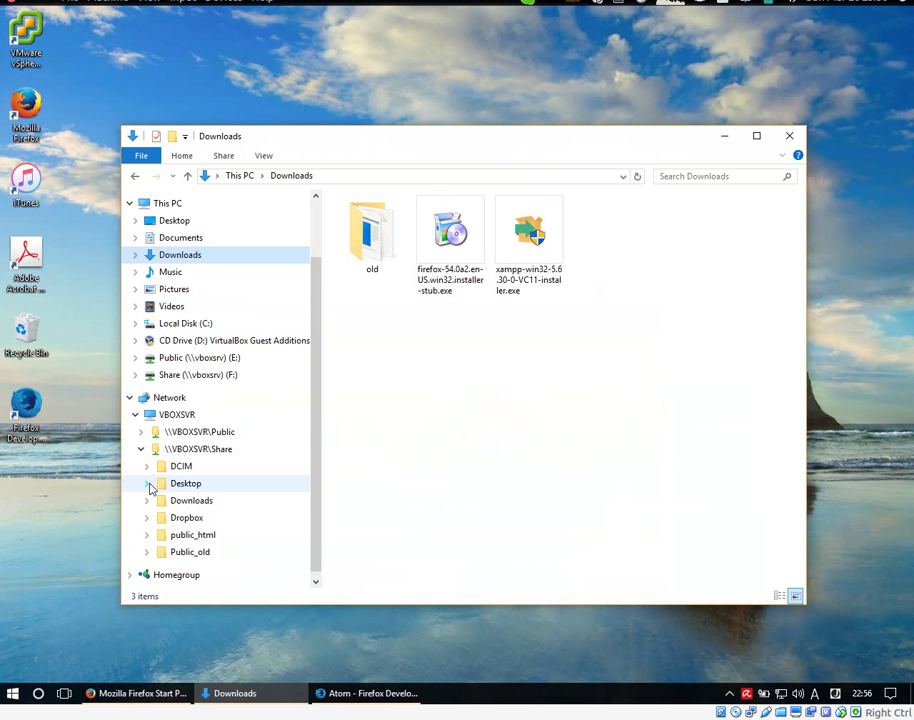
left_click(148, 483)
left_click(155, 501)
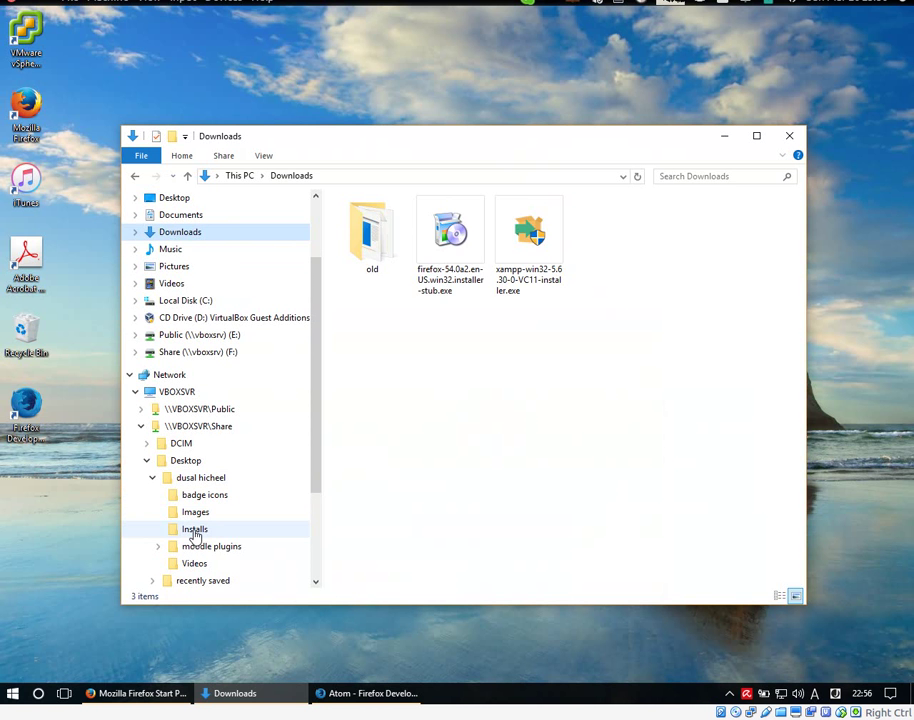
left_click(170, 530)
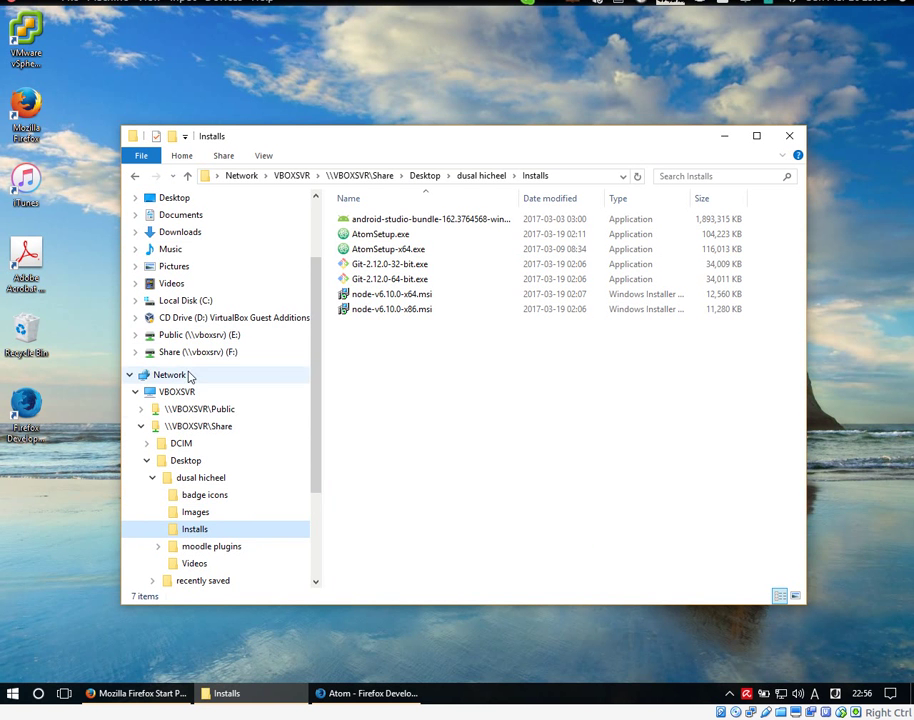
- Open the properties of This PC to check the Windows system type, and close the System window
scroll(313, 373, "up", 2)
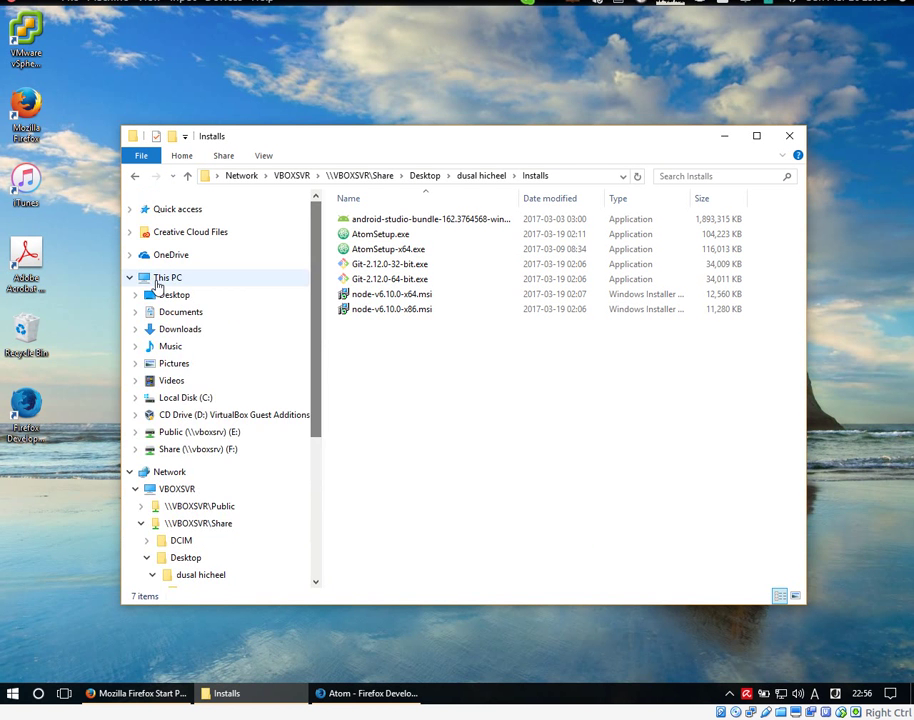
right_click(157, 281)
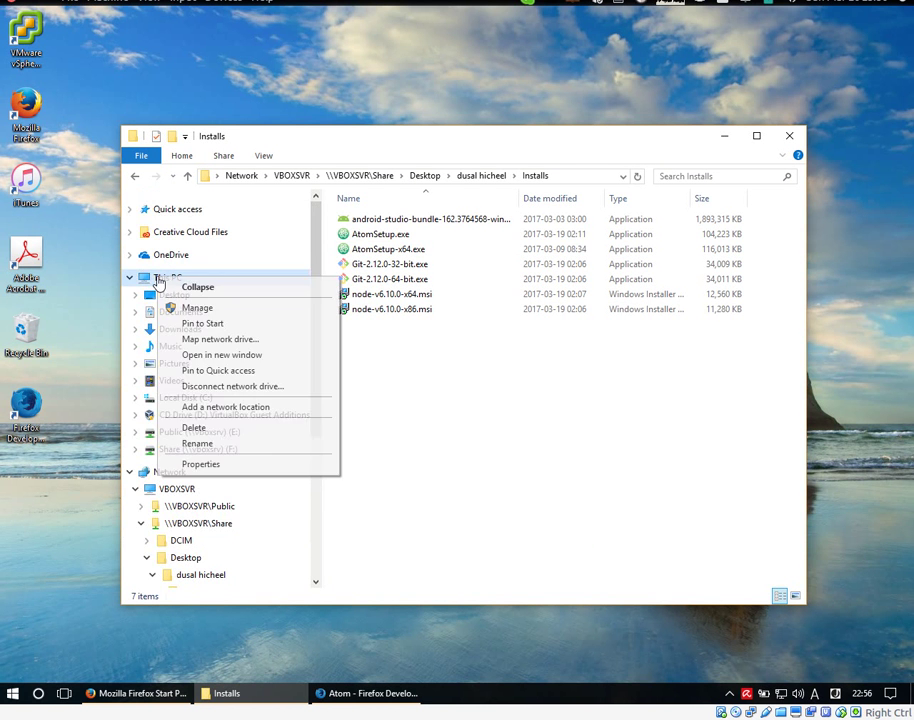
left_click(253, 466)
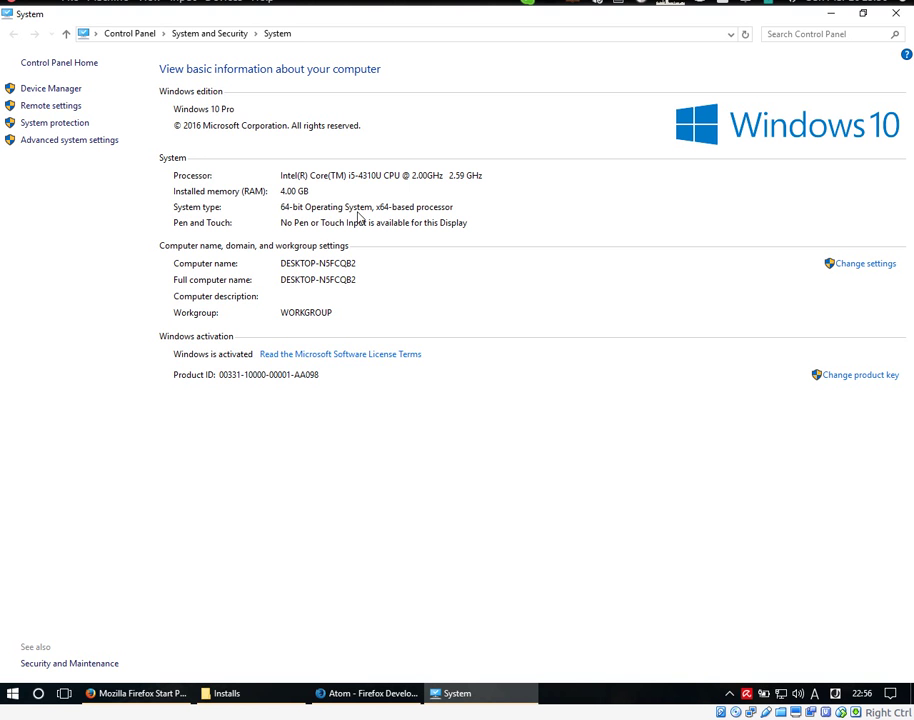
left_click(896, 16)
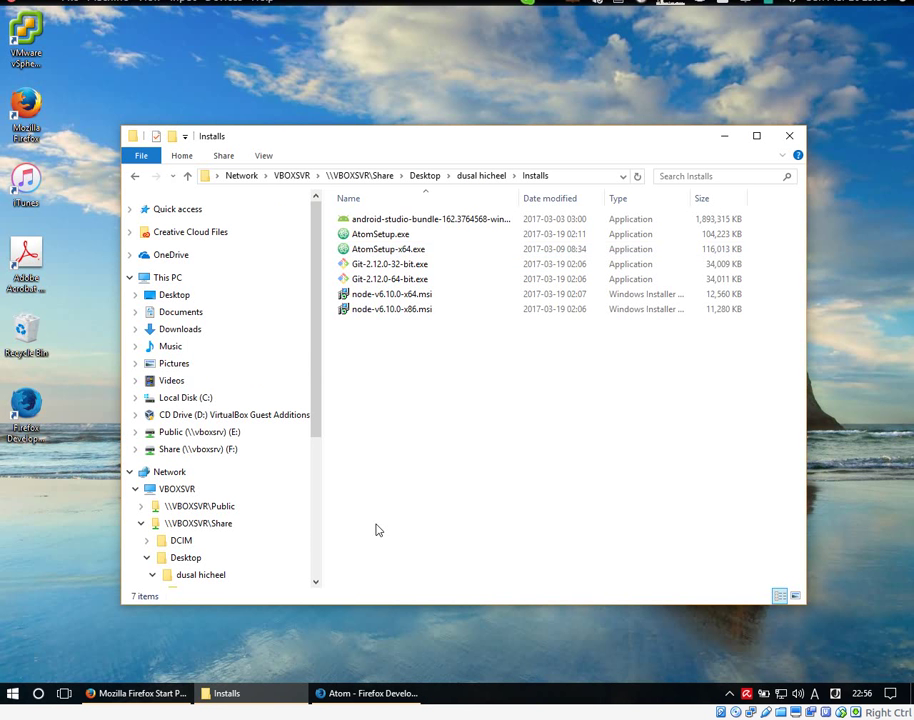
- Run AtomSetup-x64.exe from the Installs folder to install Atom, and move the folder window higher on the desktop
double_click(417, 252)
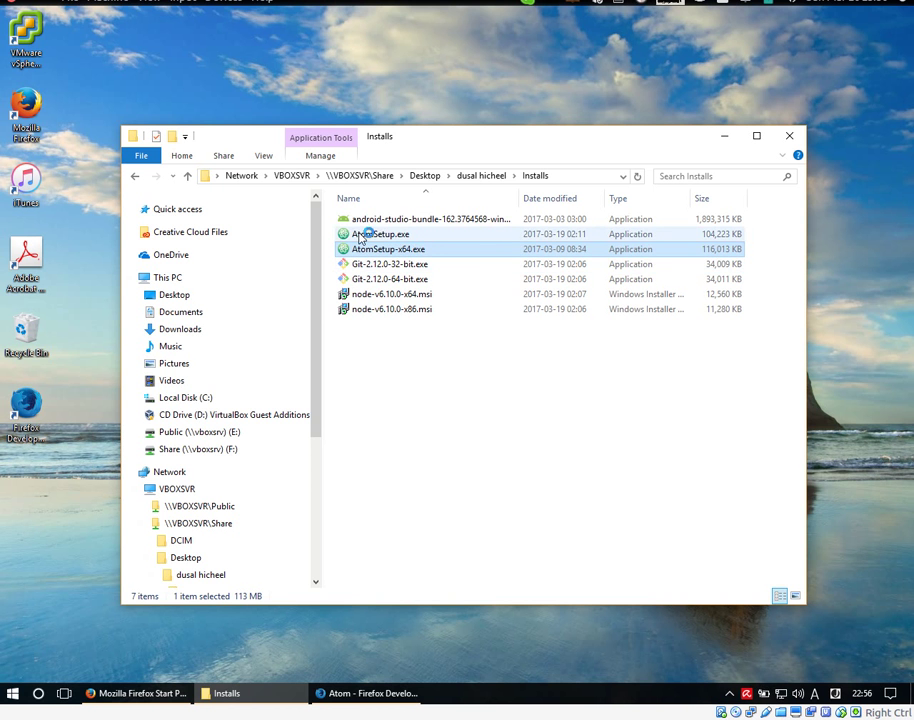
double_click(450, 250)
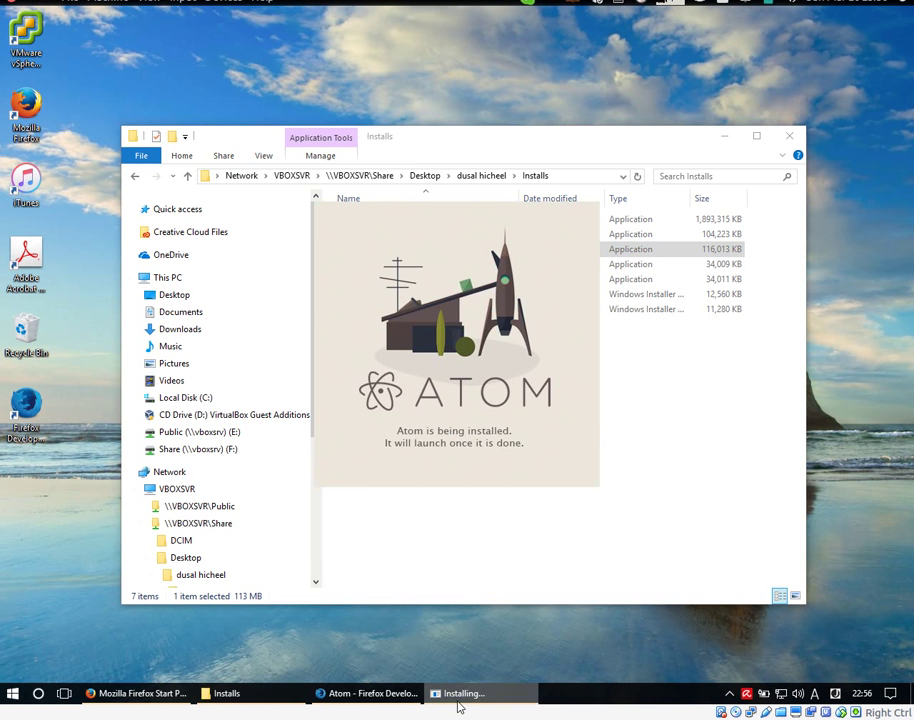
left_click_drag(530, 138, 537, 56)
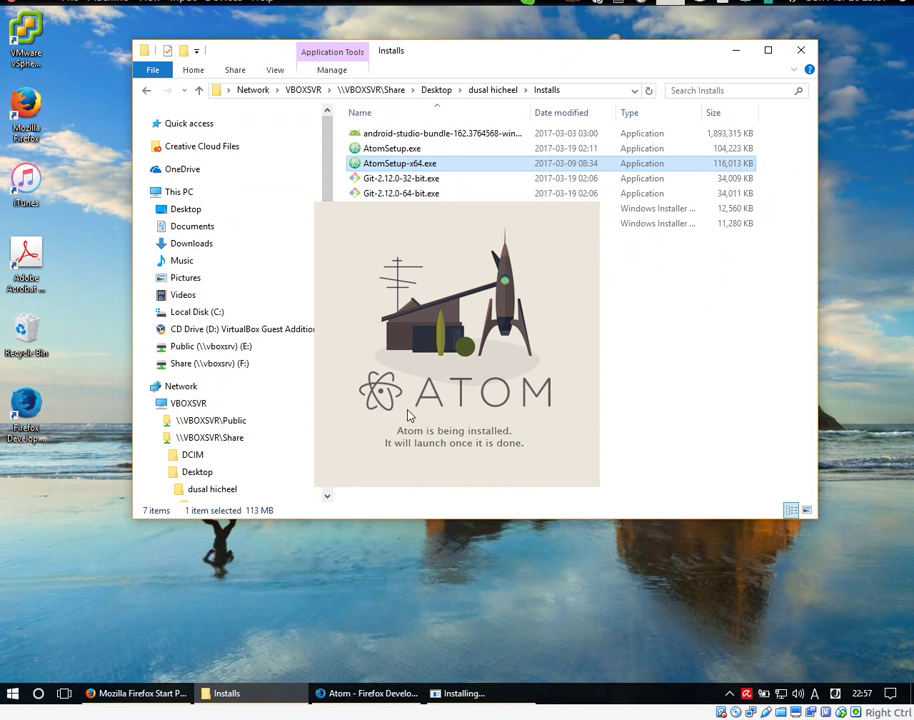
- Bring the regular Mozilla Firefox window to the front and open its window options
left_click(110, 695)
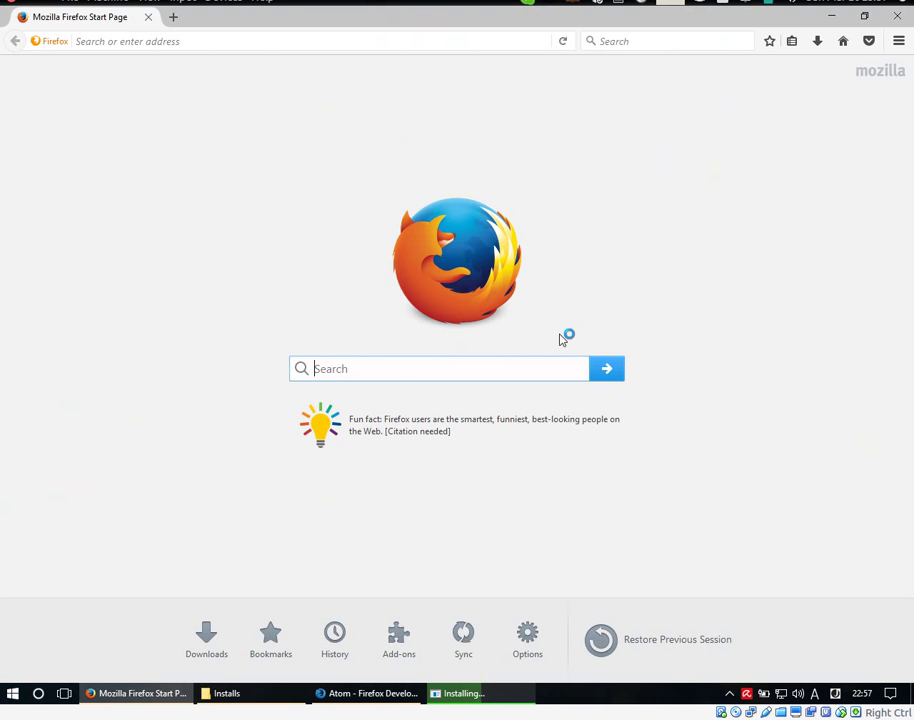
right_click(166, 698)
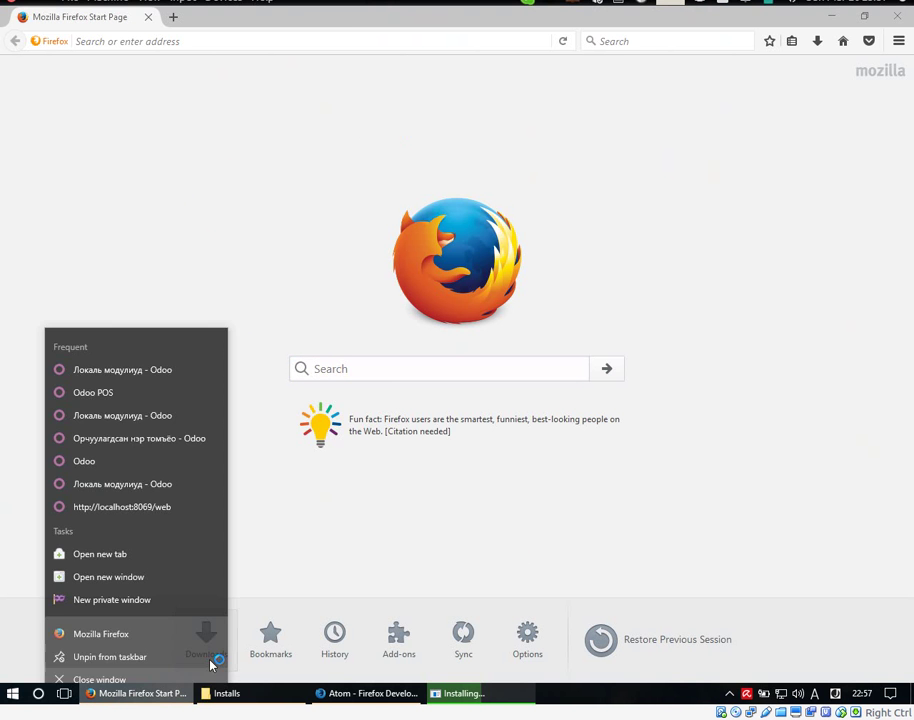
- Close the Firefox start page window, and search for node.js in Firefox Developer Edition to open the Node.js Download page
left_click(150, 666)
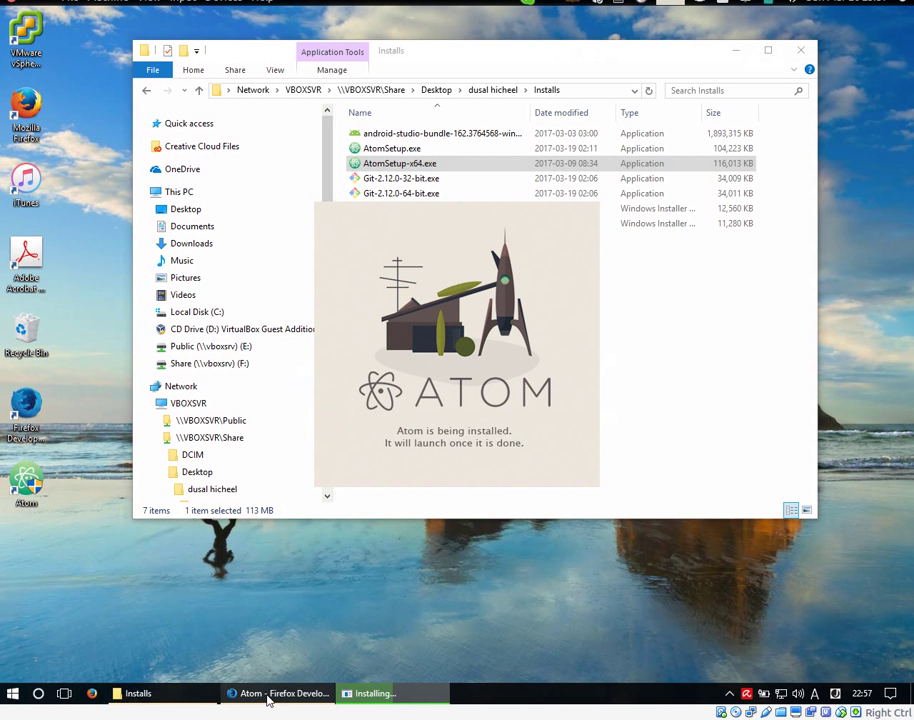
left_click(267, 696)
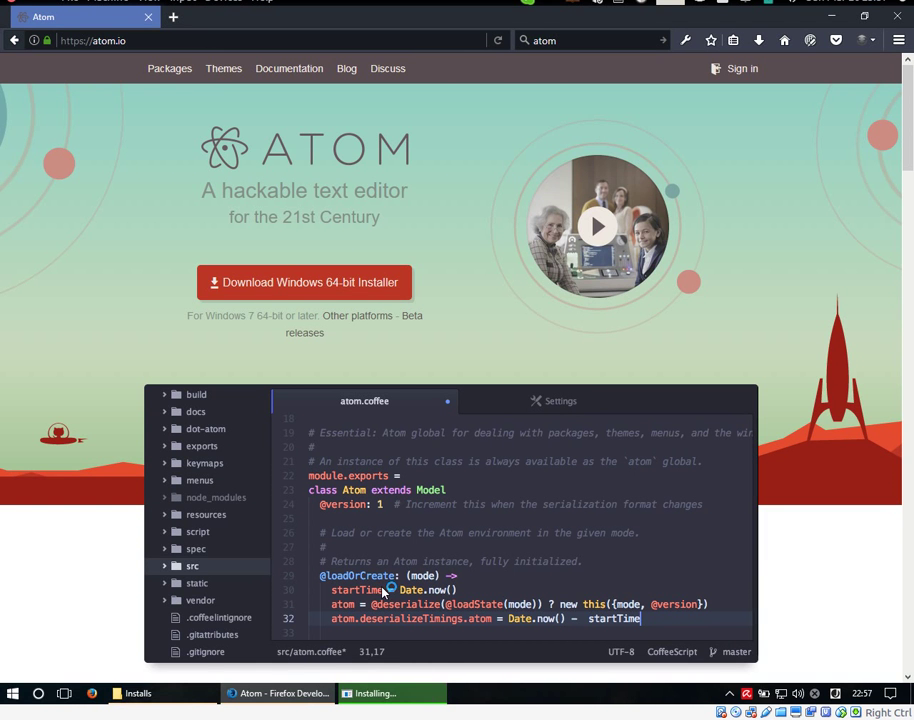
left_click(540, 40)
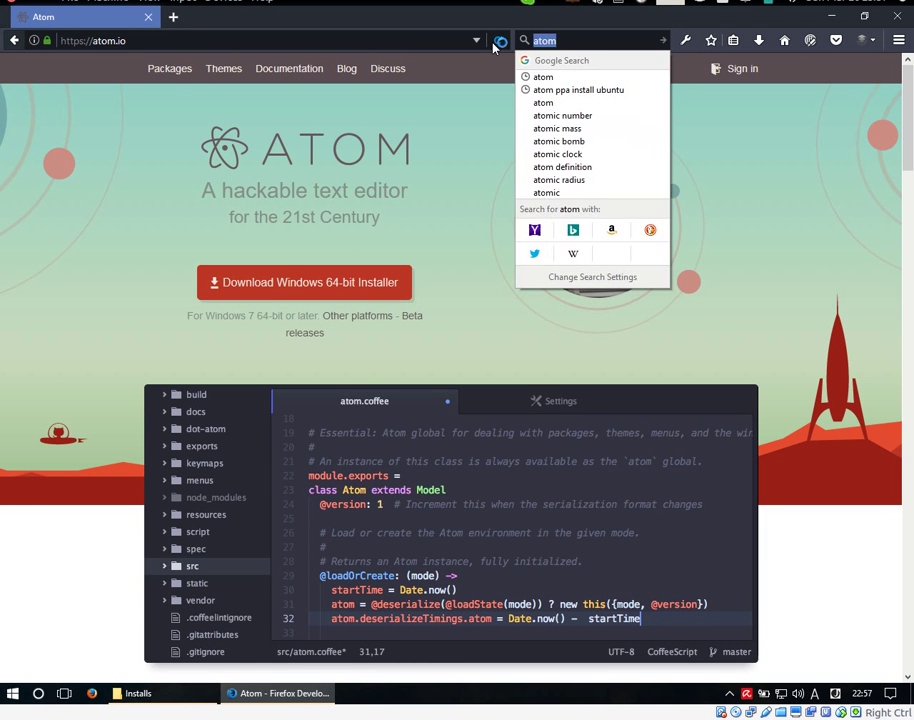
type("nopt")
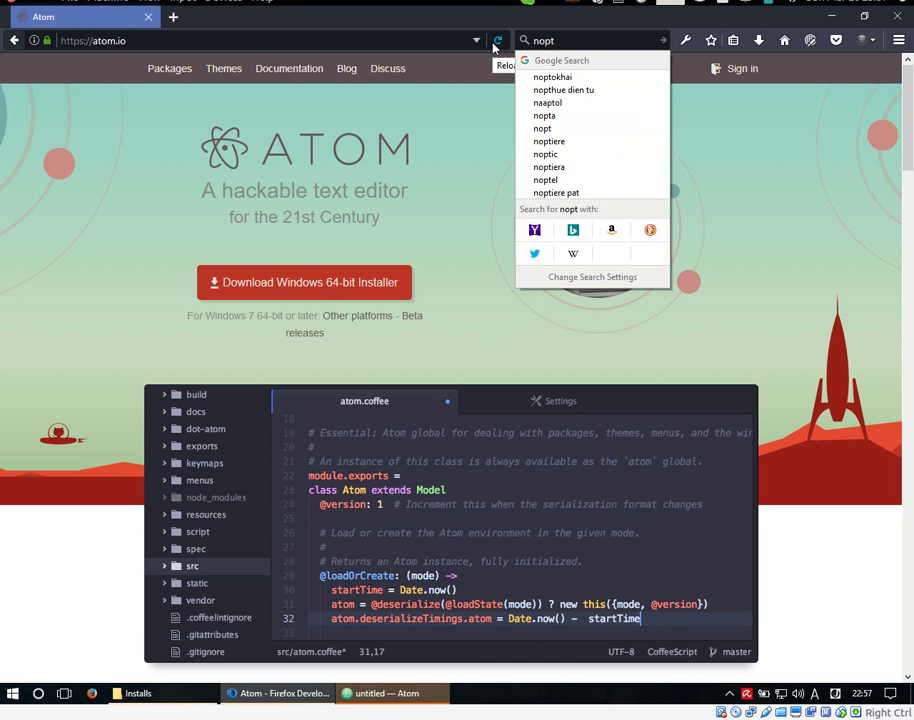
key("BackSpace")
key("BackSpace")
type("de.j")
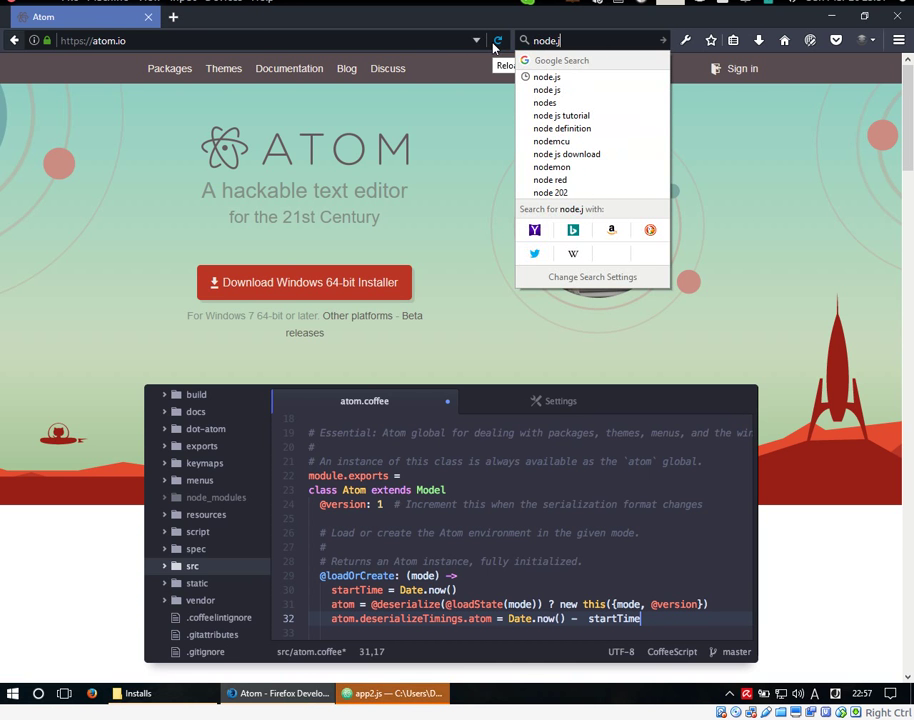
type("s")
key("Return")
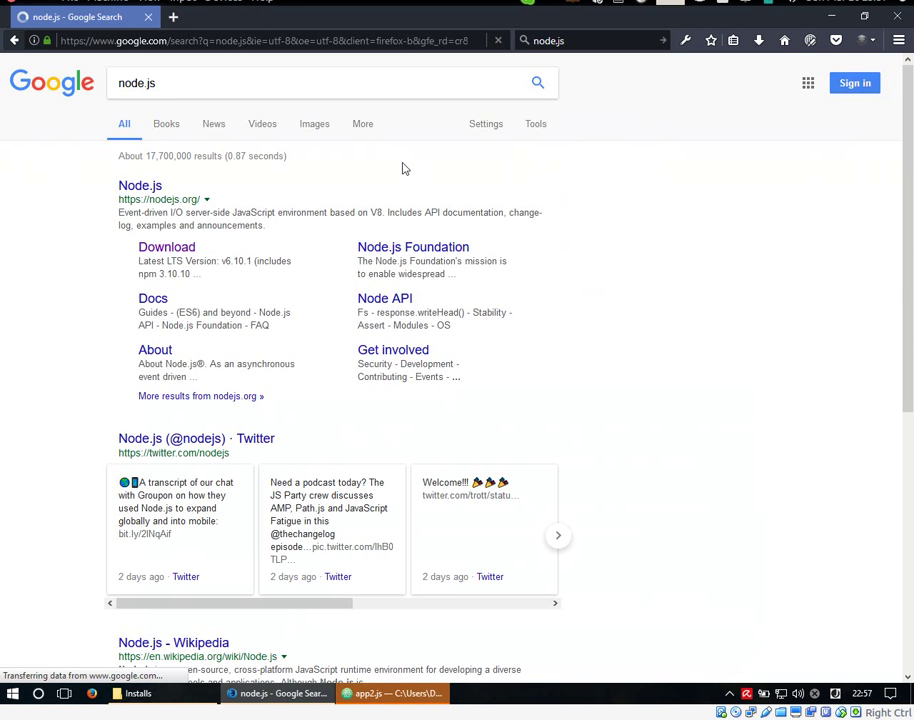
left_click(168, 249)
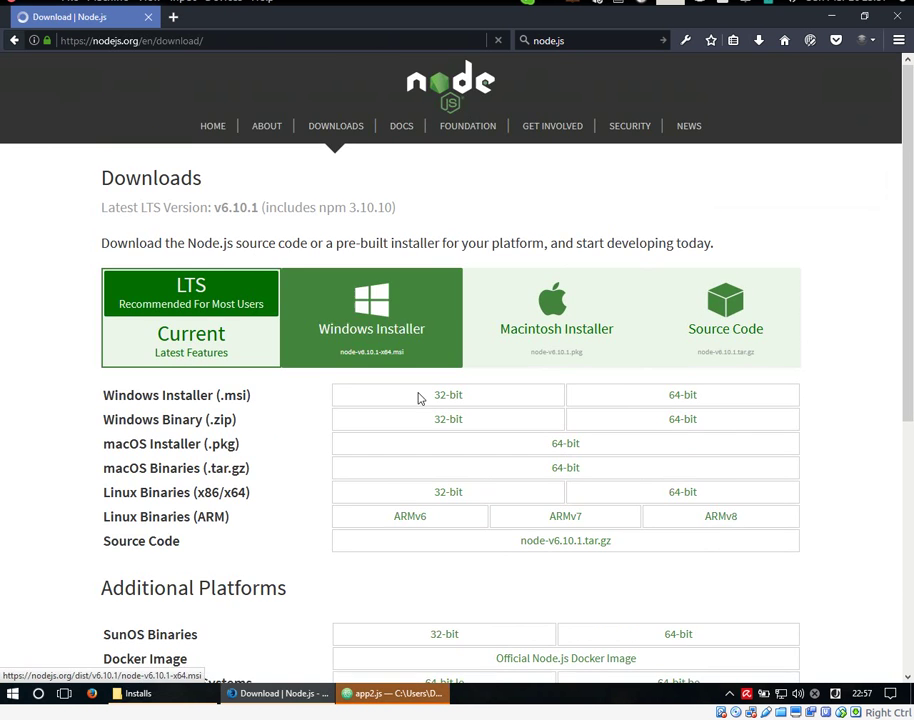
left_click(395, 398)
scroll(312, 396, "down", 2)
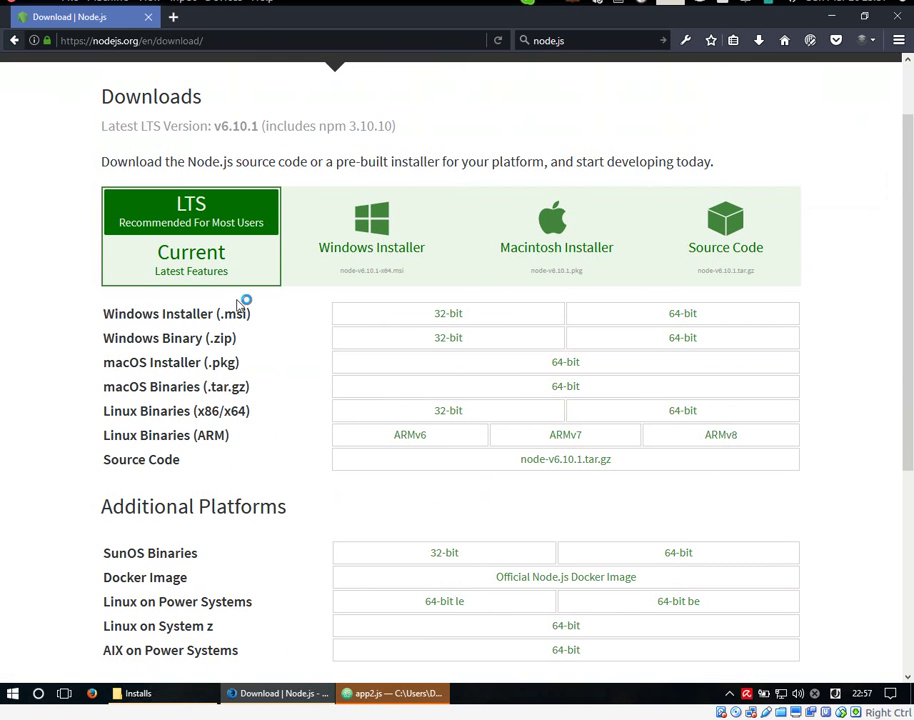
left_click(680, 314)
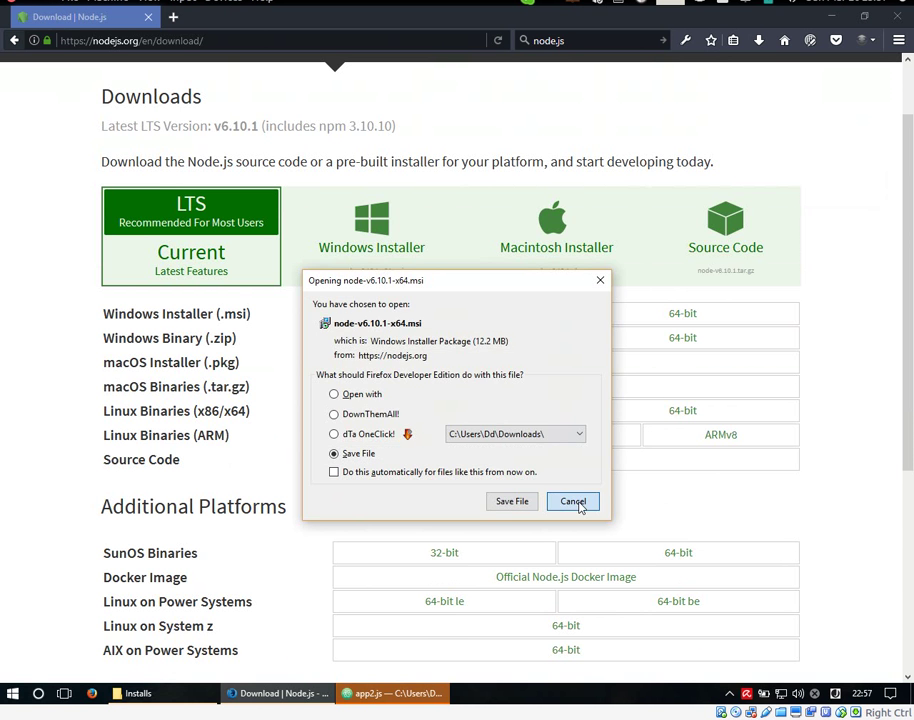
left_click(573, 502)
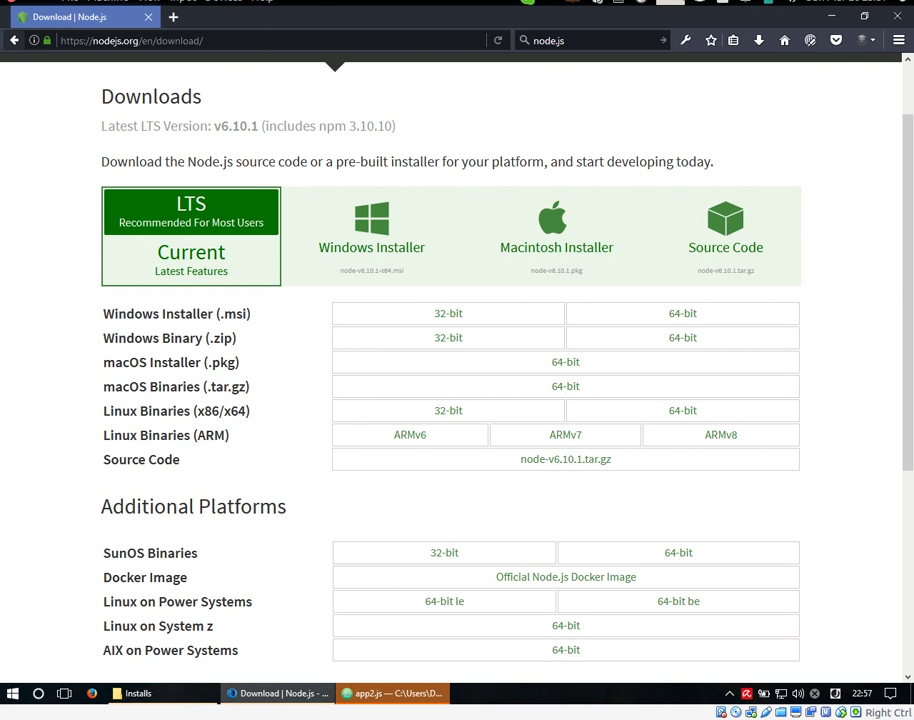
- Open a terminal and run sudo apt-get install nodejs, entering the sudo password
key("ctrl+alt+t")
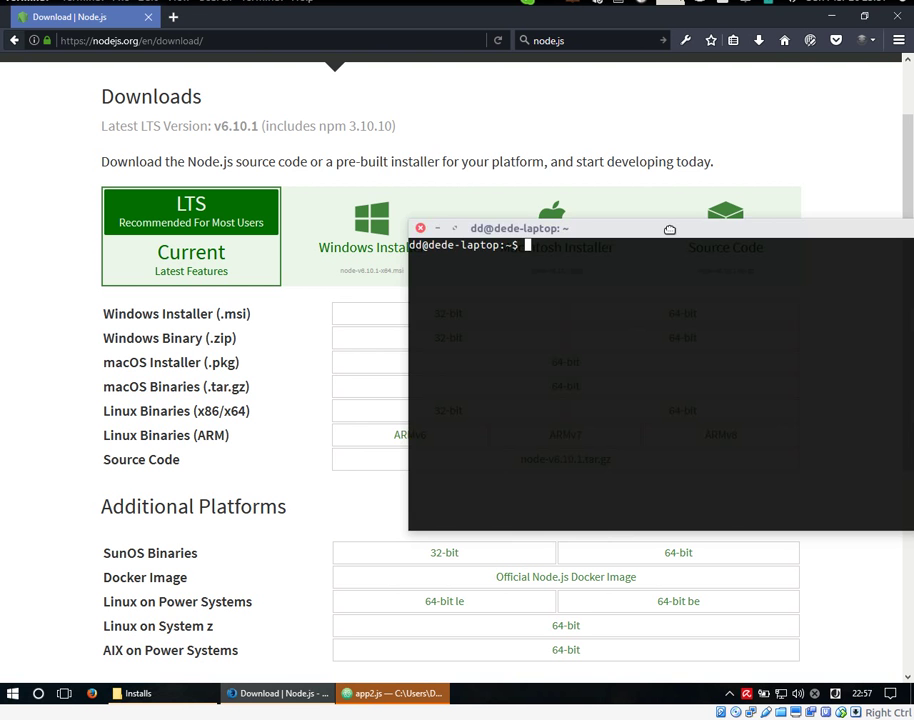
scroll(463, 497, "down", 5)
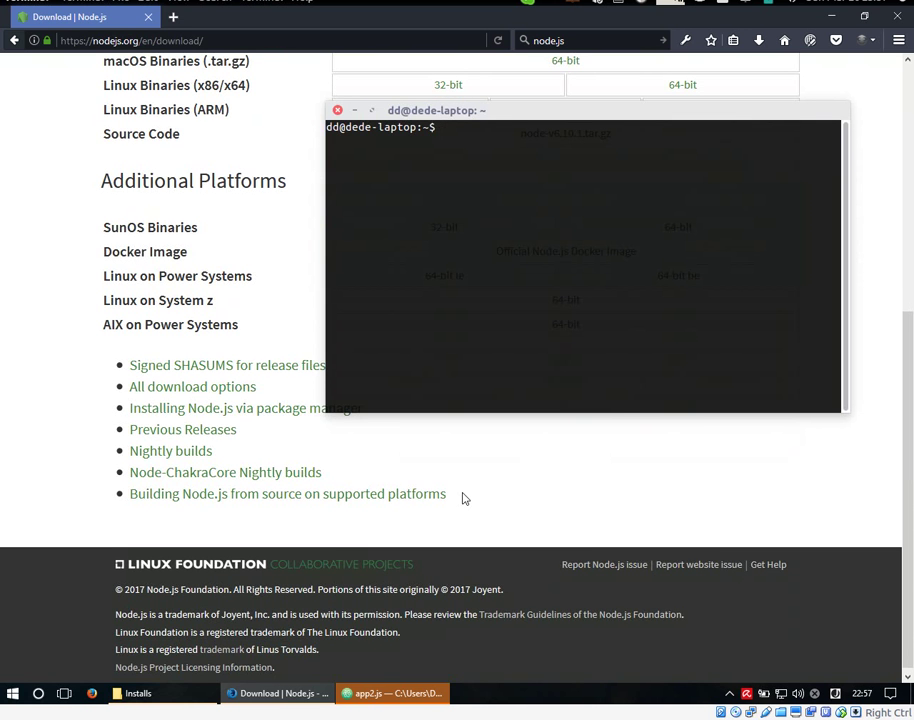
scroll(463, 497, "up", 5)
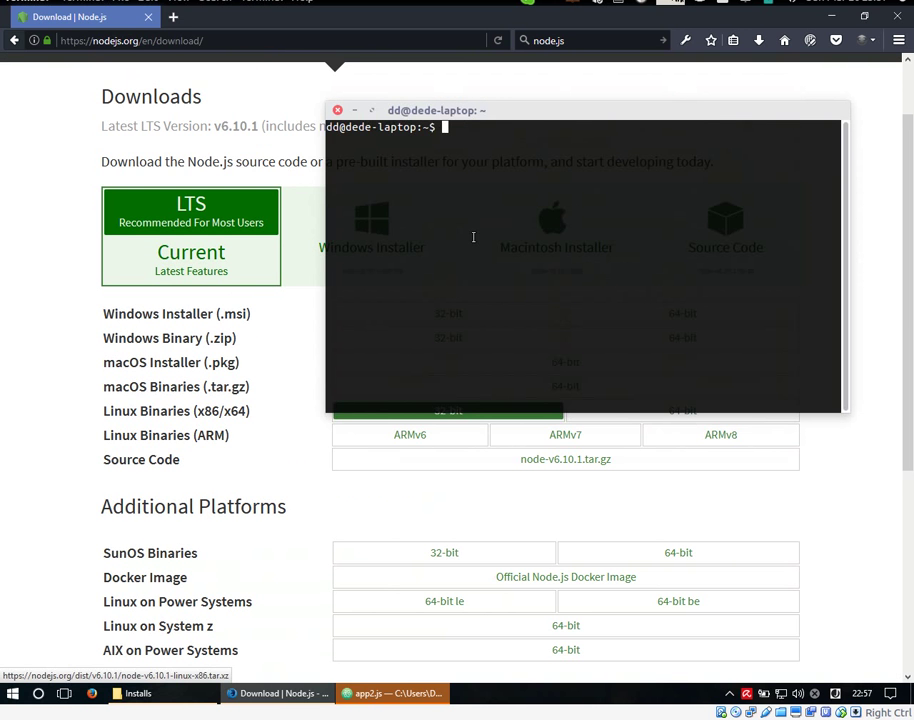
type("sudo apt-get inst")
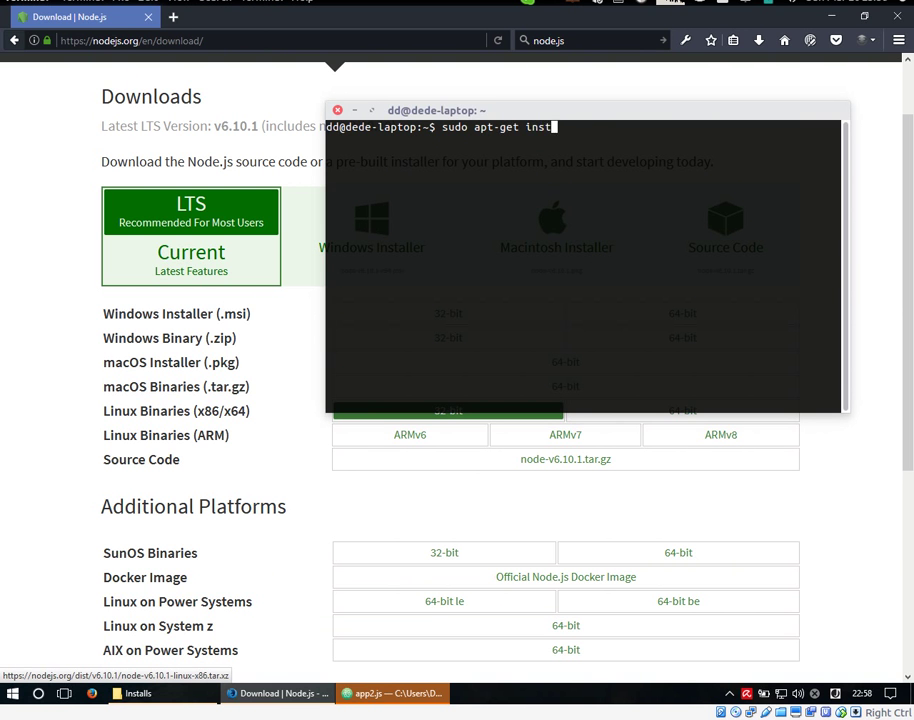
type("all node")
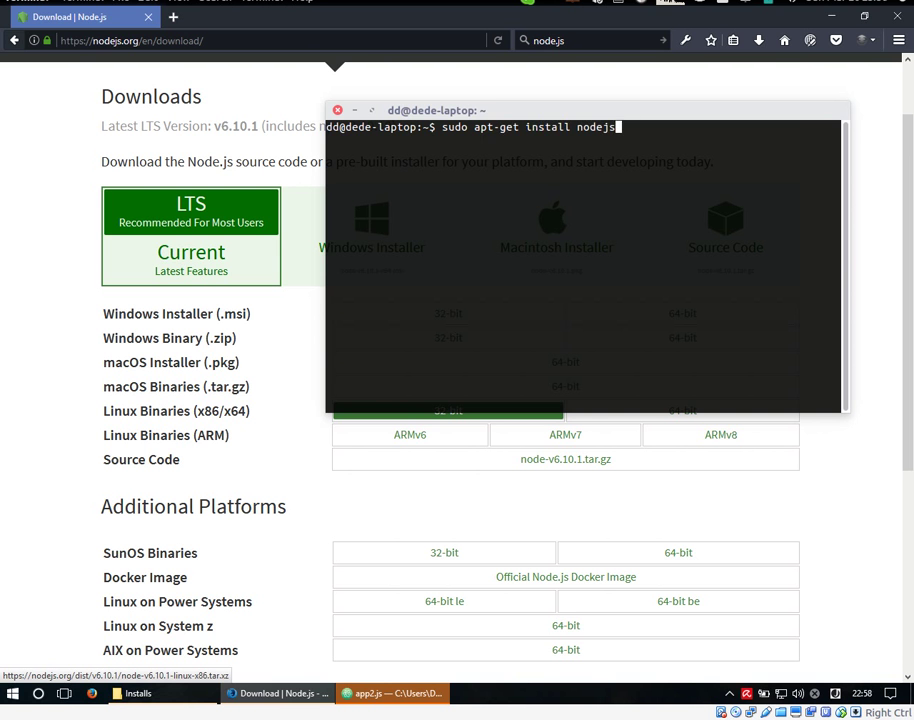
type("js")
key("Return")
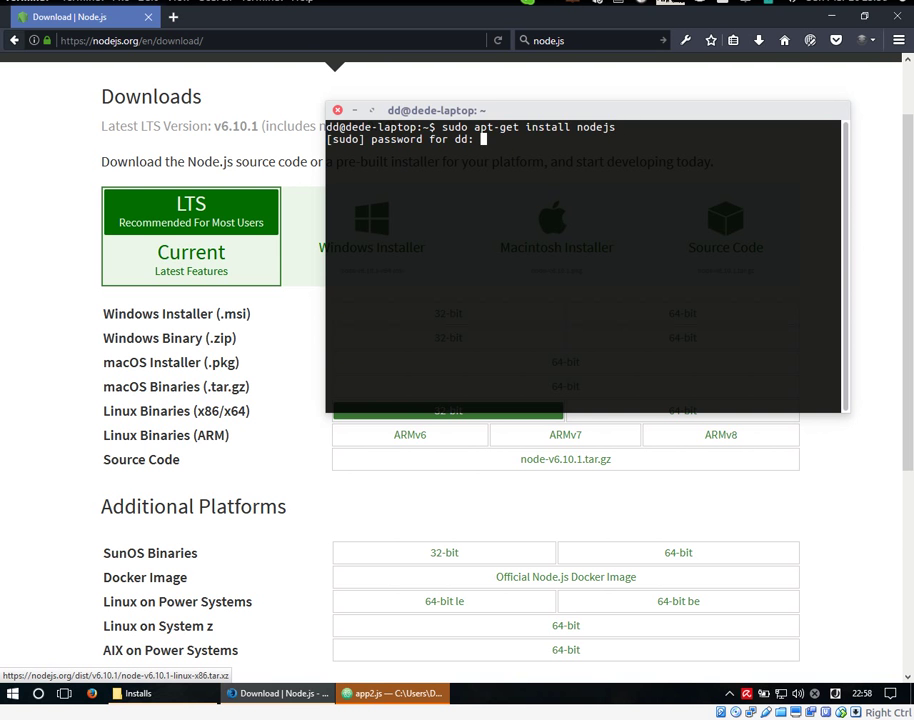
key("Return")
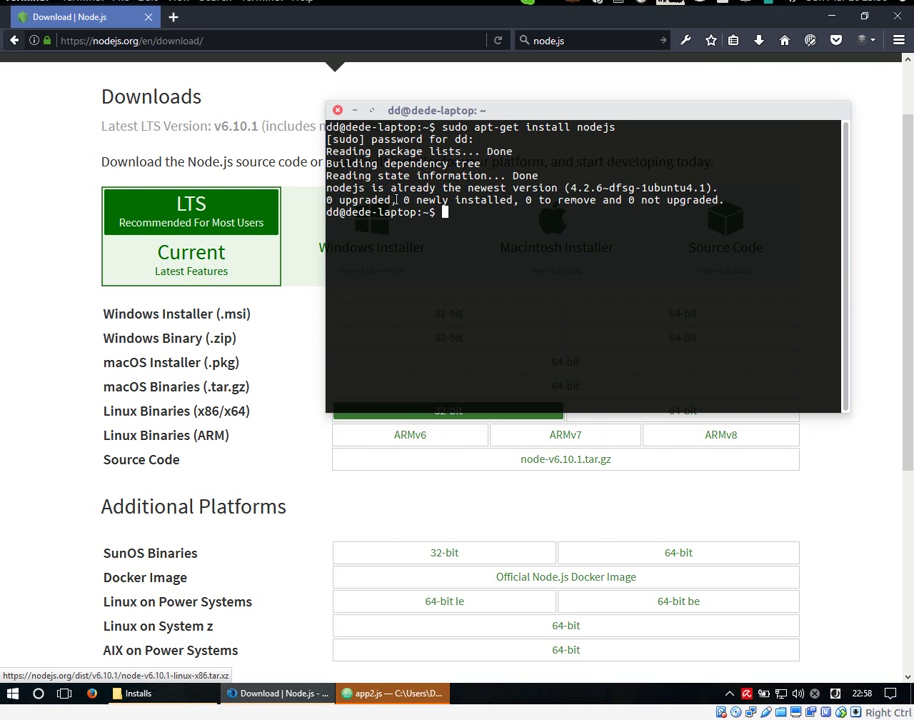
- Run sudo apt-get install npm in the terminal and minimize the terminal window
key("Up")
key("BackSpace")
key("BackSpace")
key("BackSpace")
key("BackSpace")
key("BackSpace")
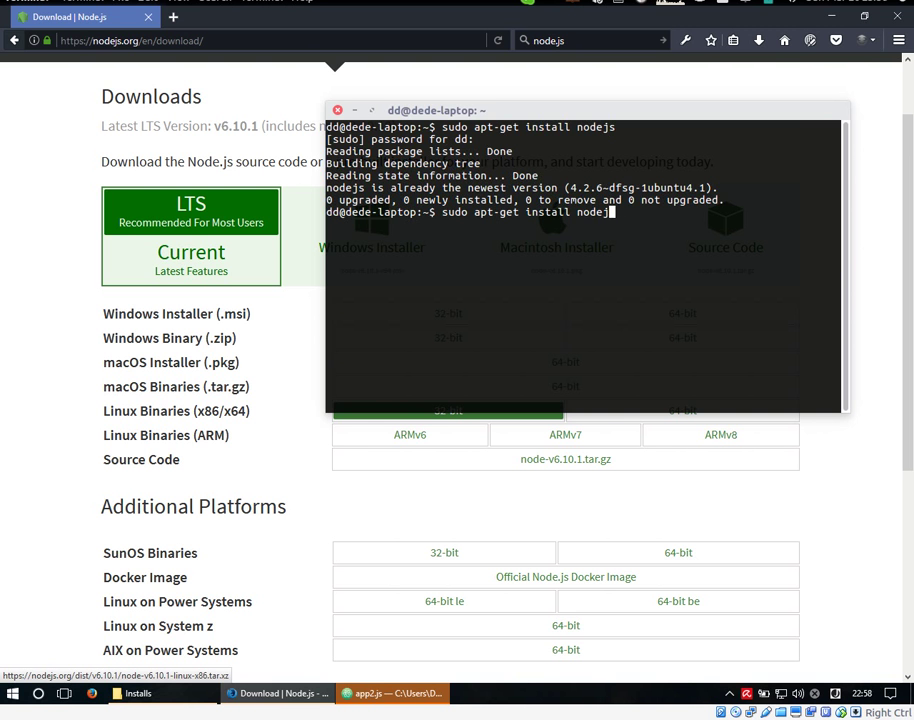
type("pm")
key("Return")
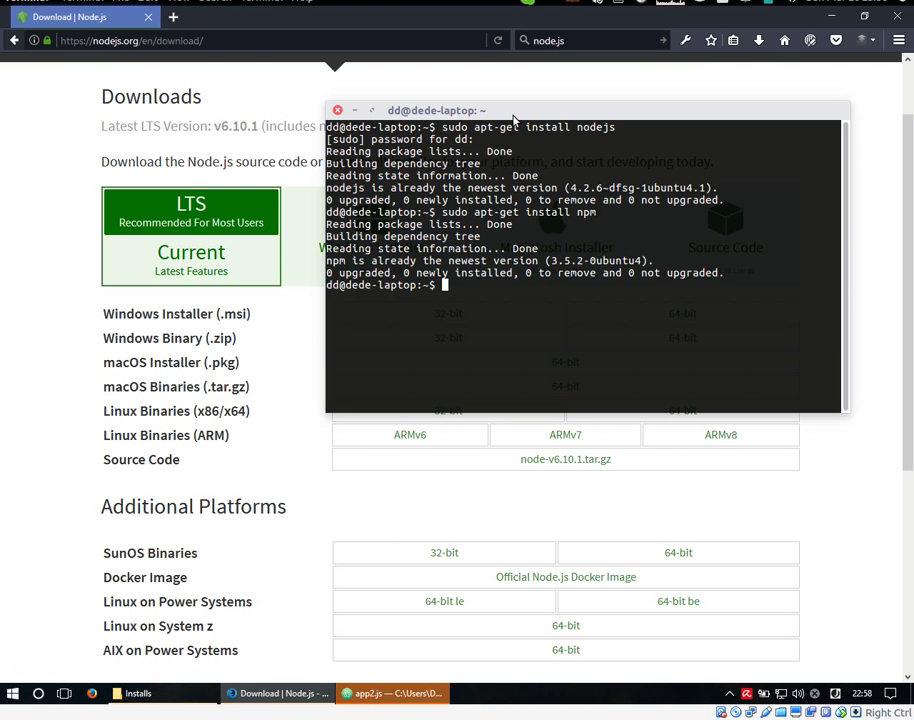
left_click(354, 110)
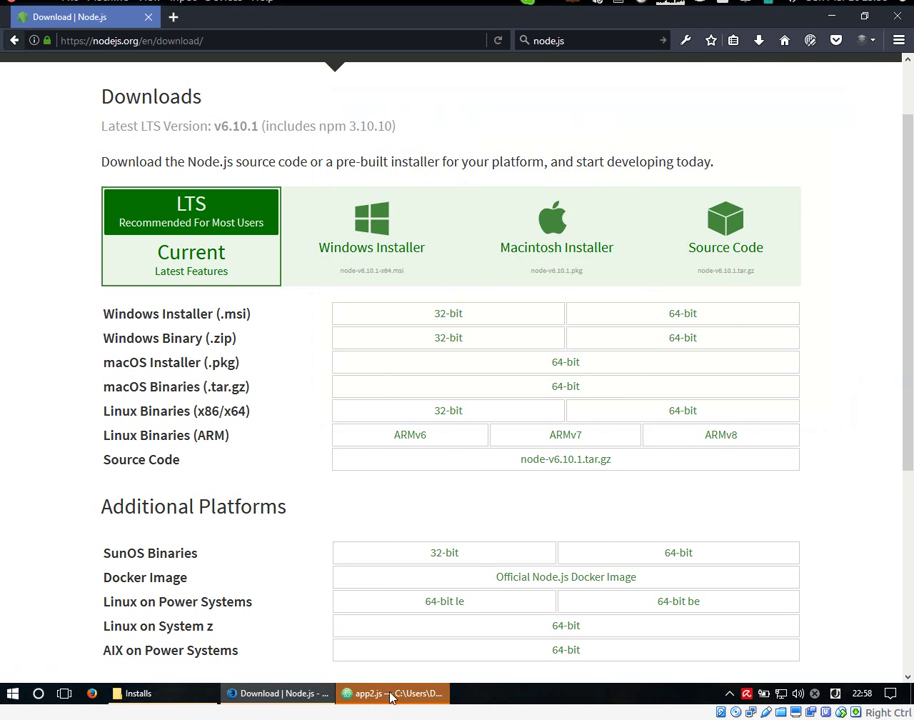
mouse_move(395, 692)
left_click(679, 315)
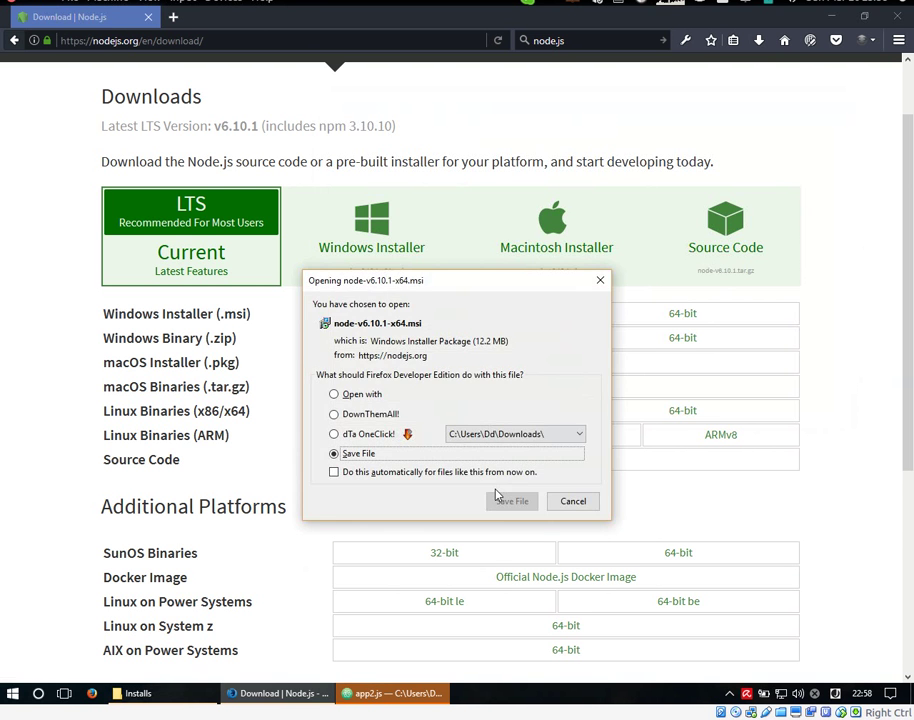
left_click(573, 501)
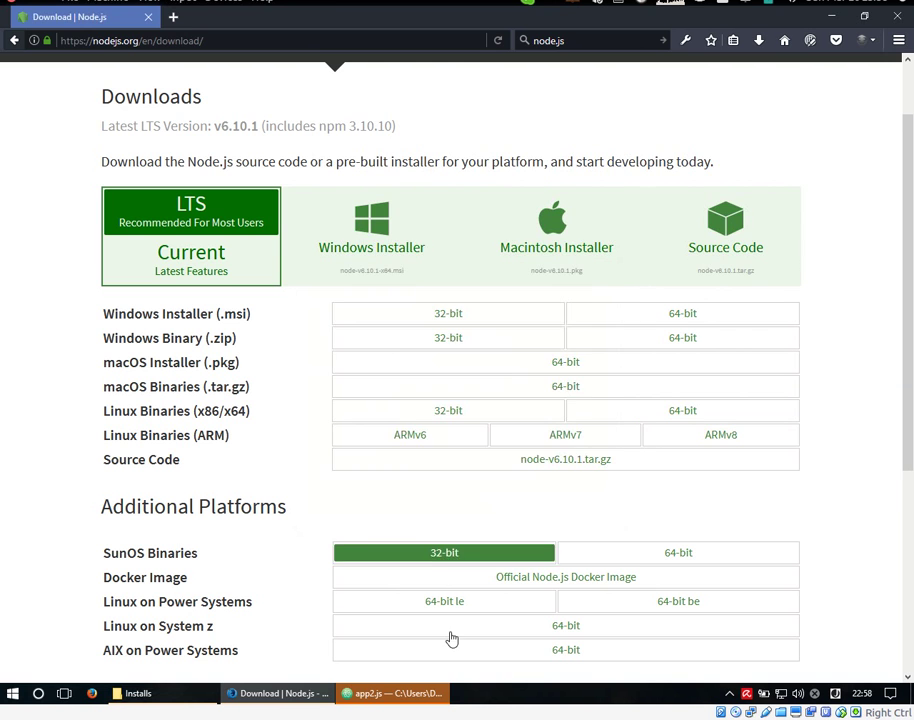
- Switch to Atom, dismiss the linter dependency notification and close the app.js and app2.js tabs
left_click(404, 695)
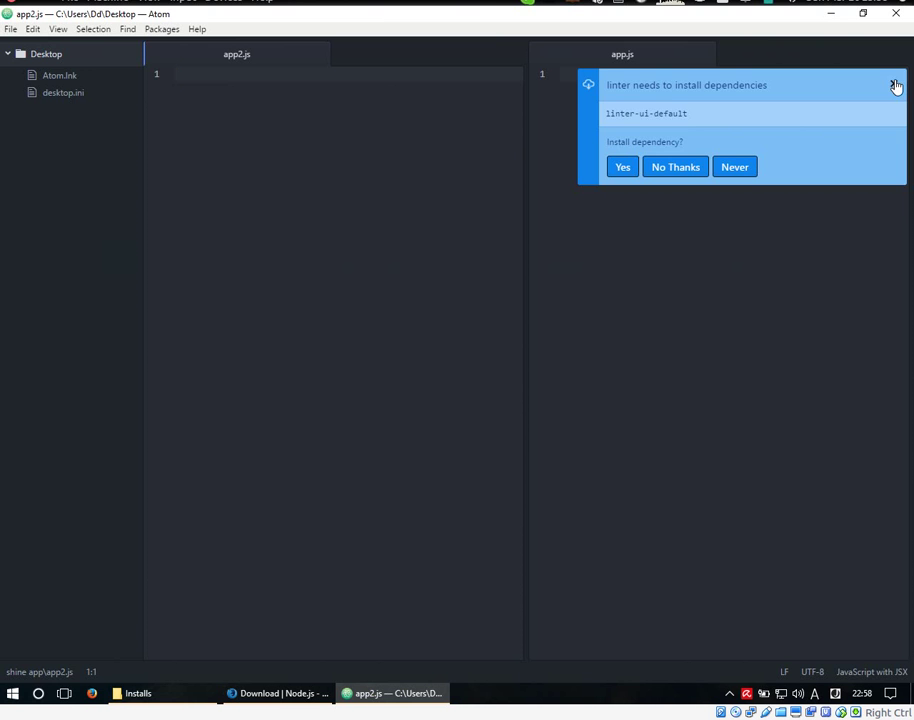
left_click_drag(896, 87, 725, 61)
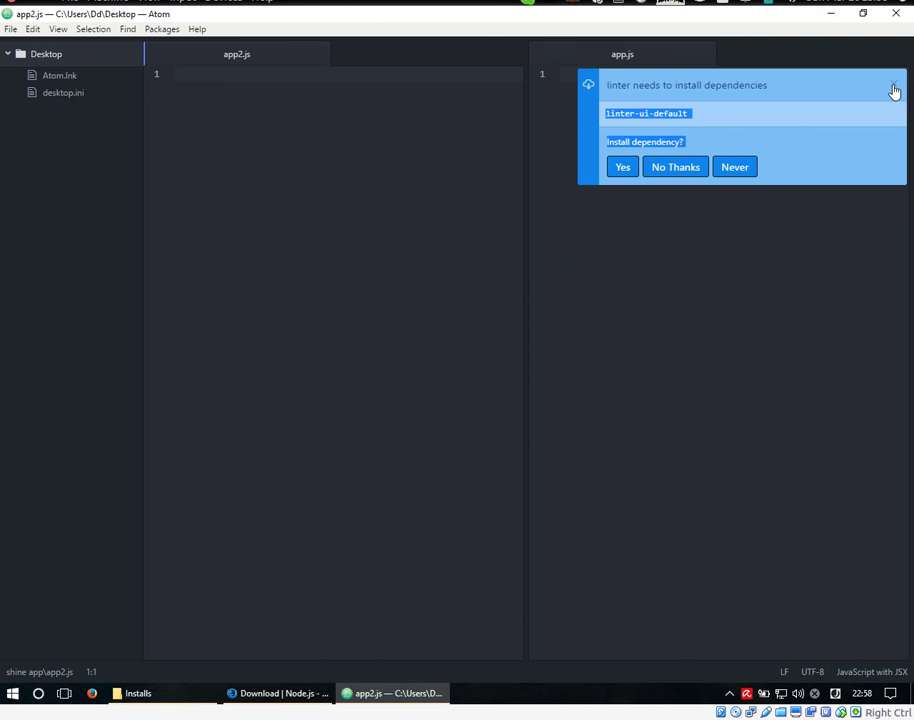
left_click(894, 88)
left_click(704, 55)
left_click(316, 55)
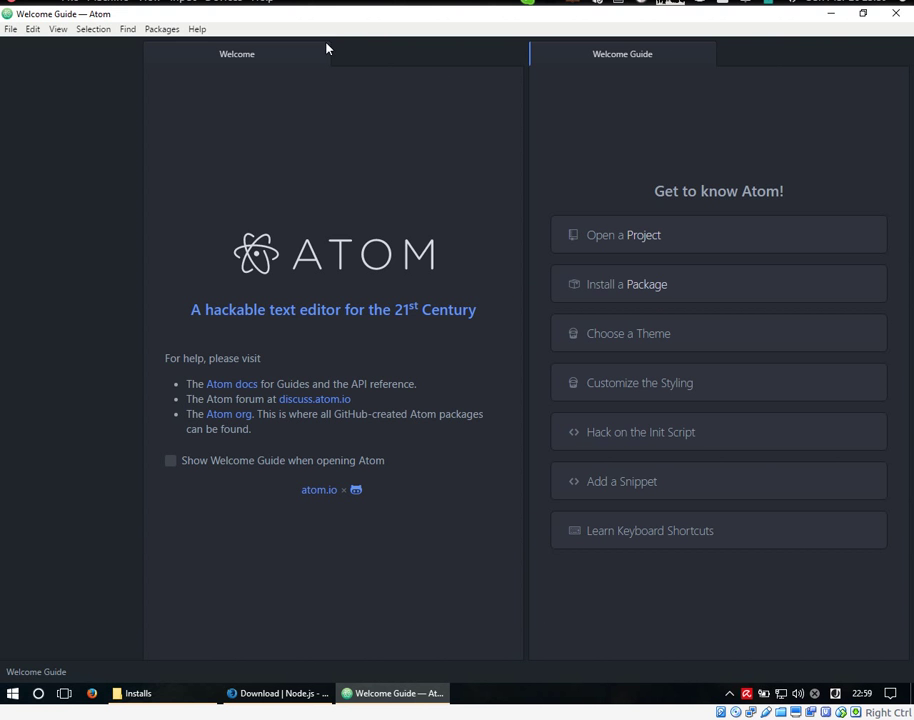
- Search for javascript packages in the installer opened from the Welcome Guide, and close the Welcome Guide tab
left_click(661, 291)
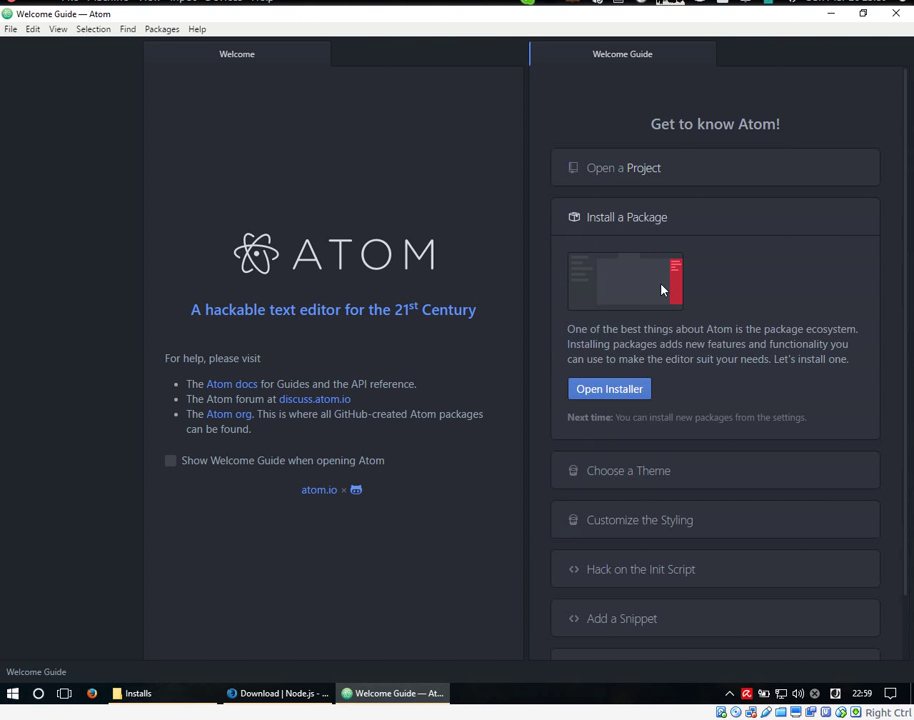
left_click(609, 391)
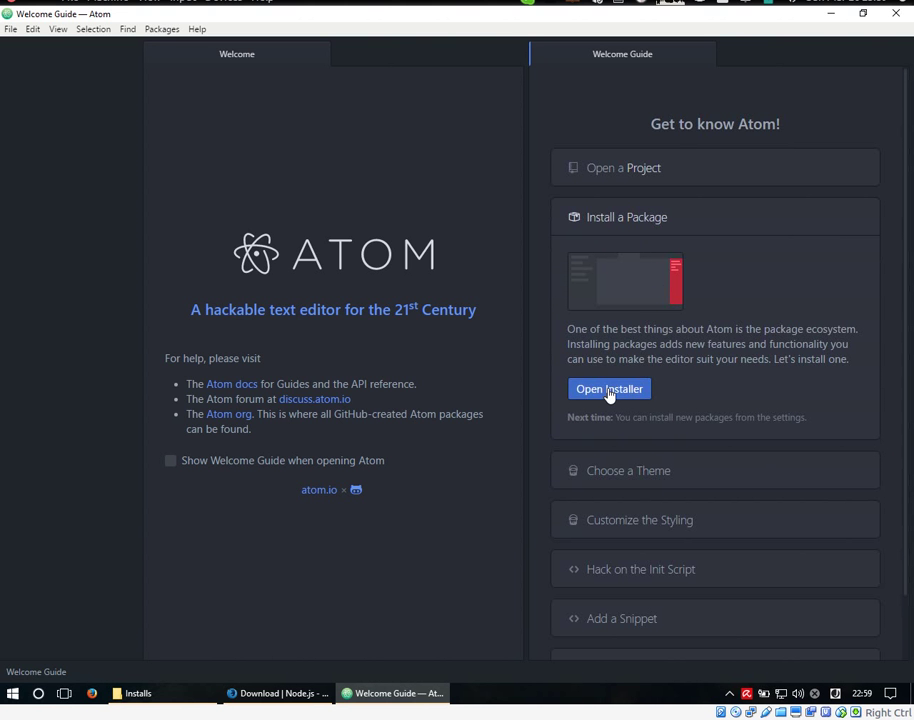
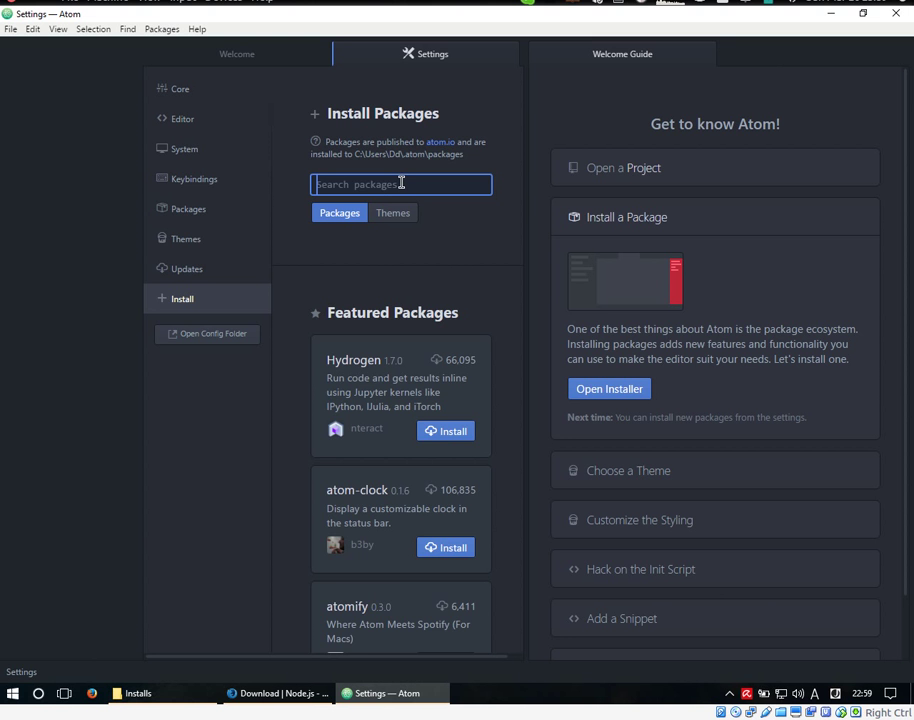
type("javascript")
key("Return")
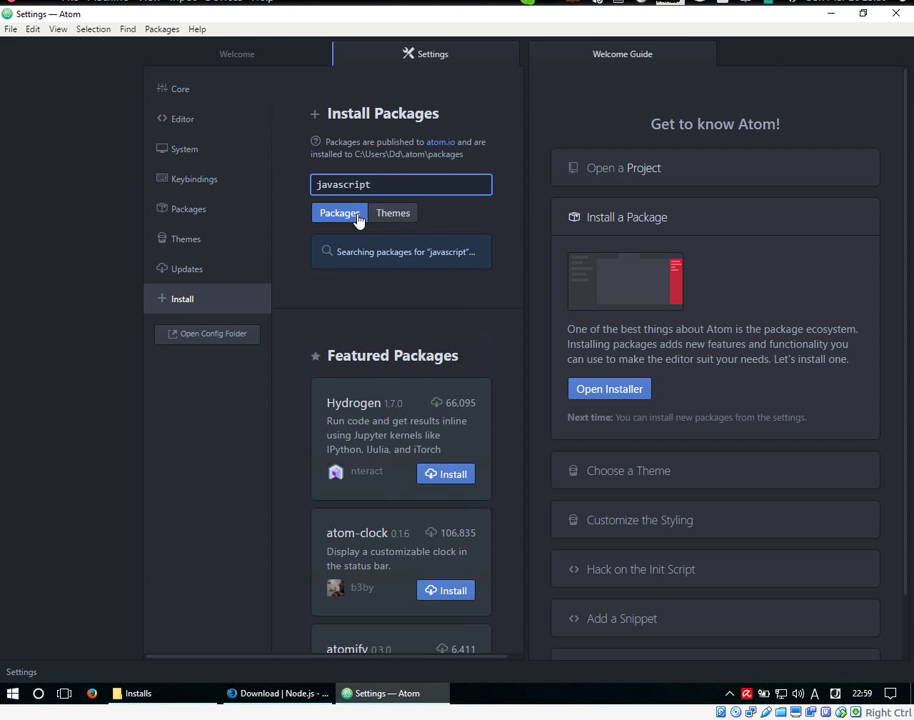
left_click(702, 56)
left_click(703, 55)
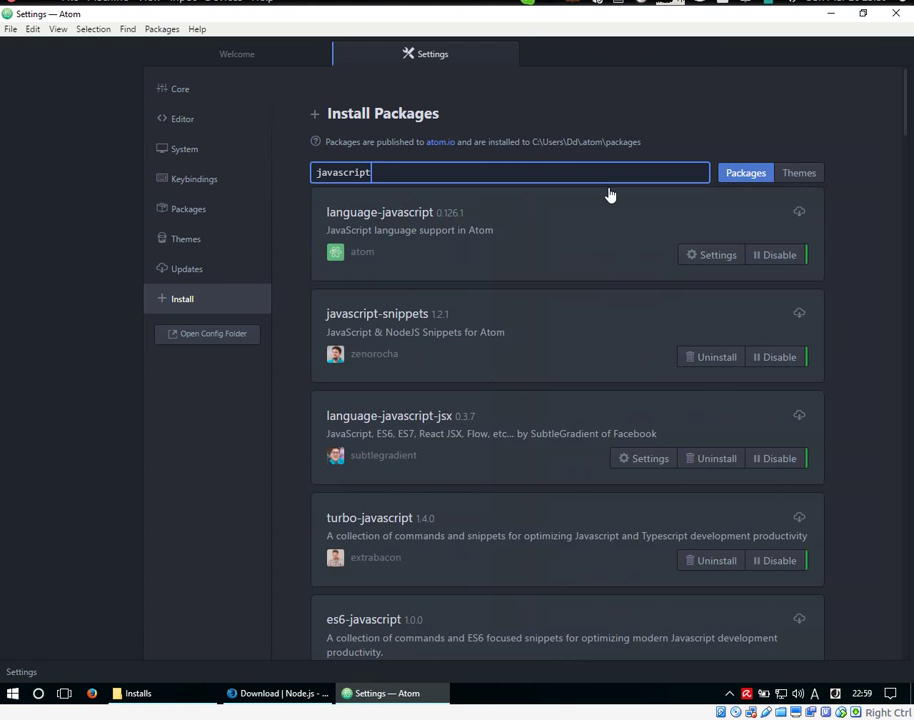
- Look through the javascript search results for packages to install in Atom
left_click(11, 30)
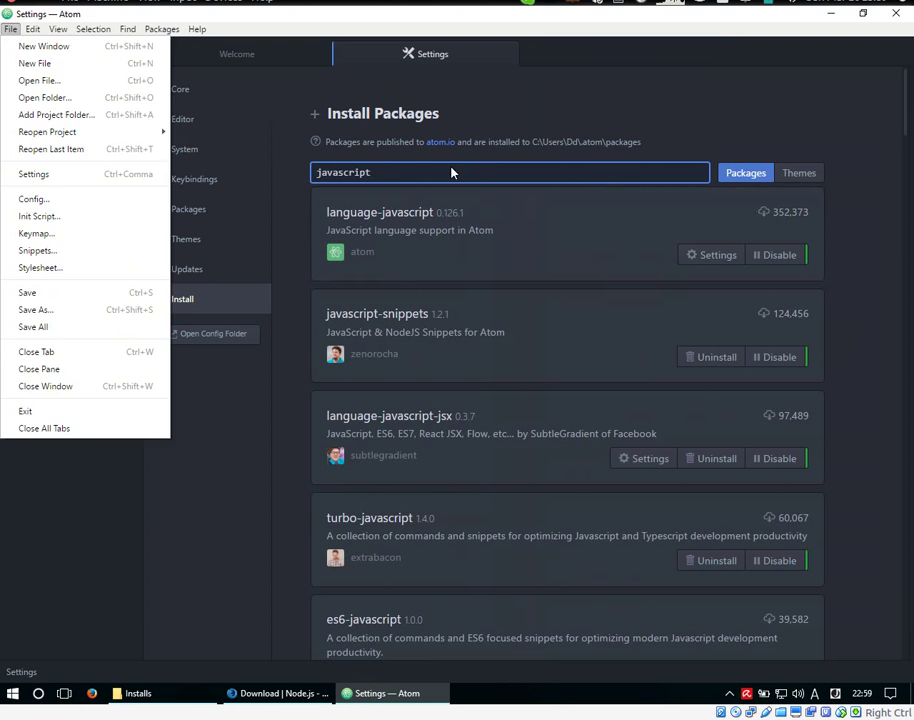
left_click(411, 168)
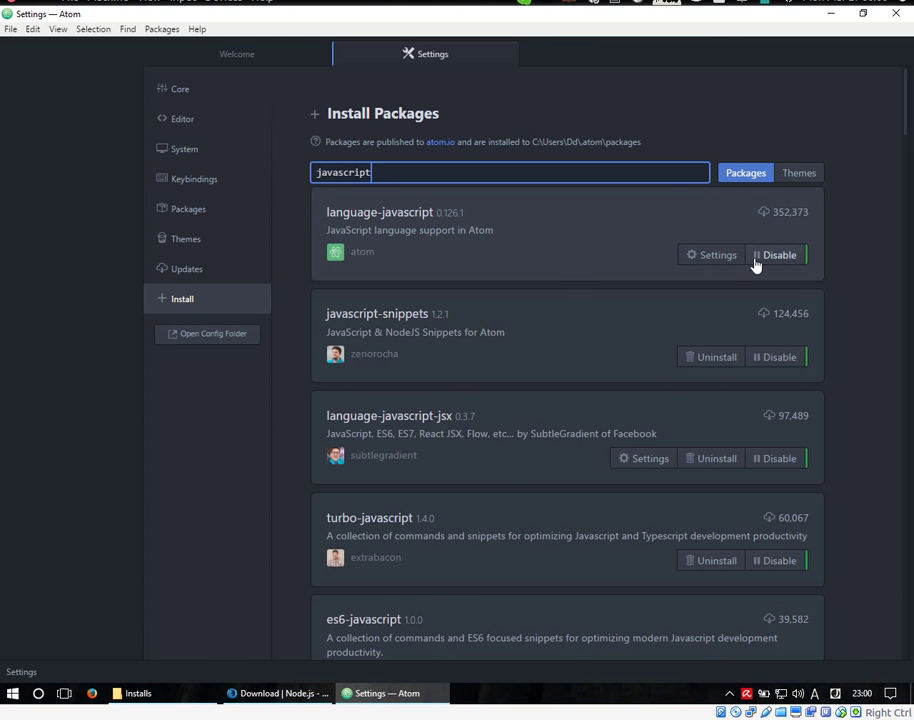
scroll(657, 235, "down", 1)
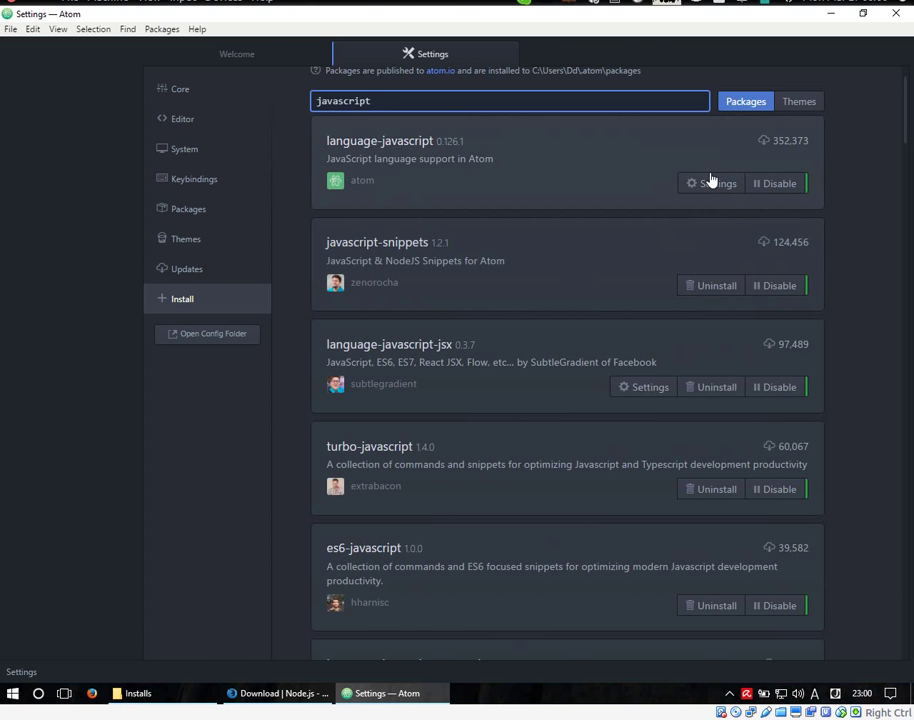
scroll(712, 414, "down", 4)
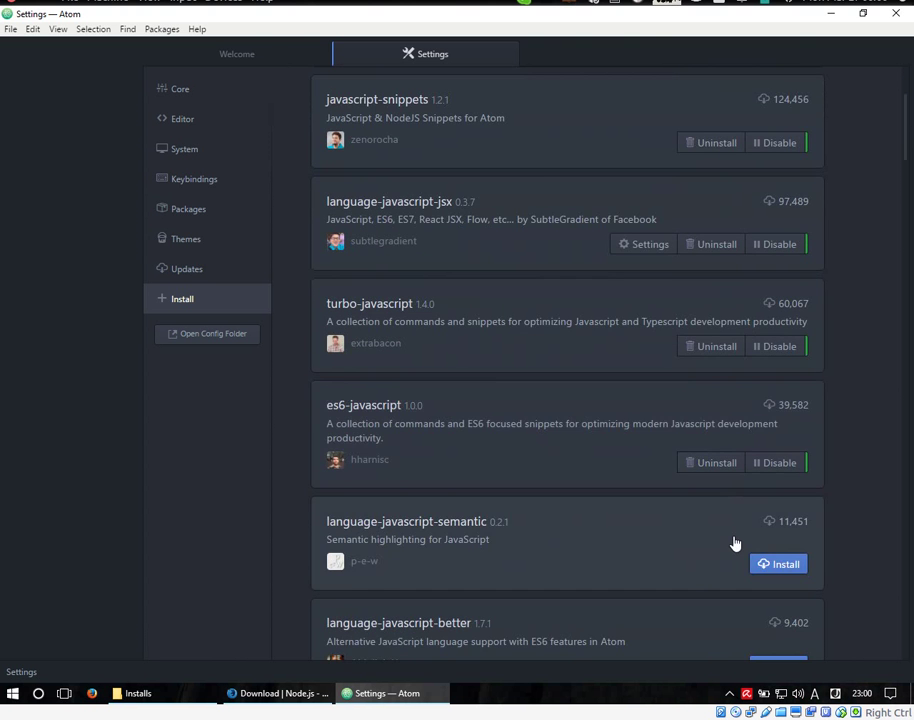
scroll(680, 410, "up", 5)
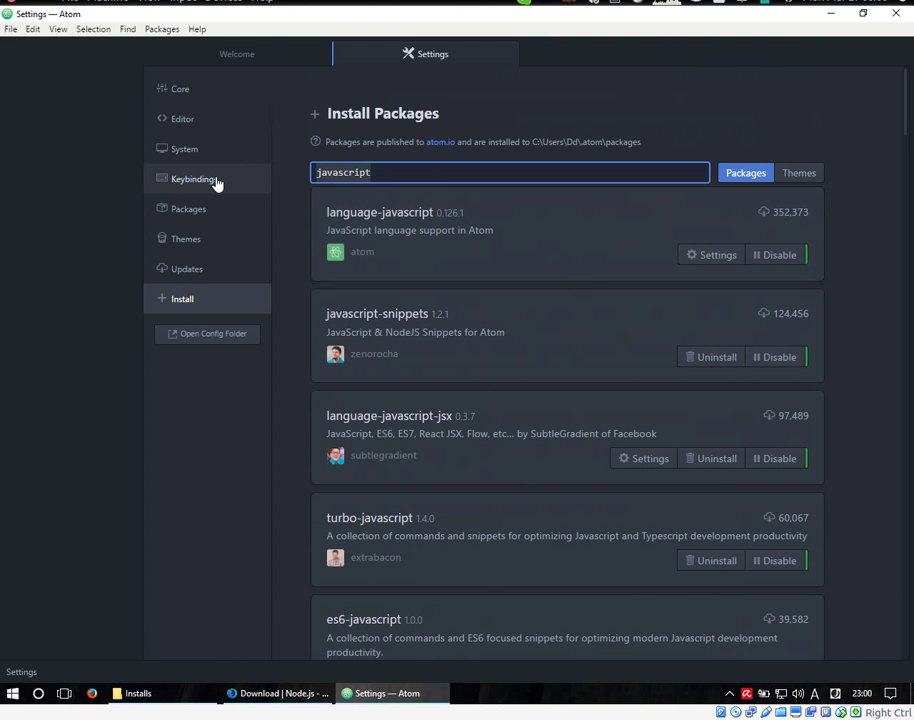
- Search the installable packages for html and install autocomplete-html-entities
key("ctrl+a")
type("htnmlml")
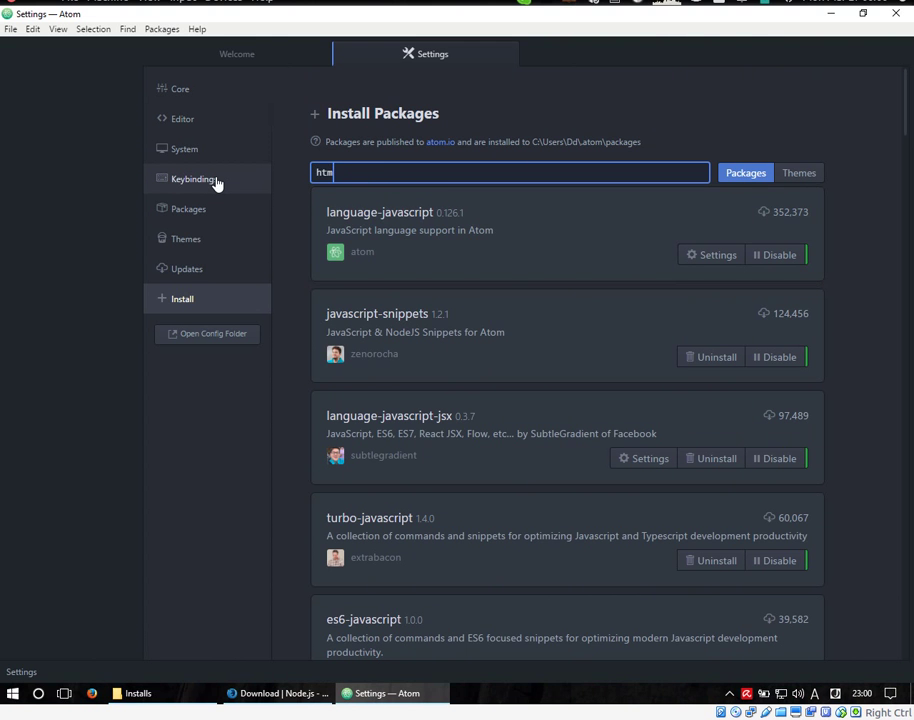
key("Return")
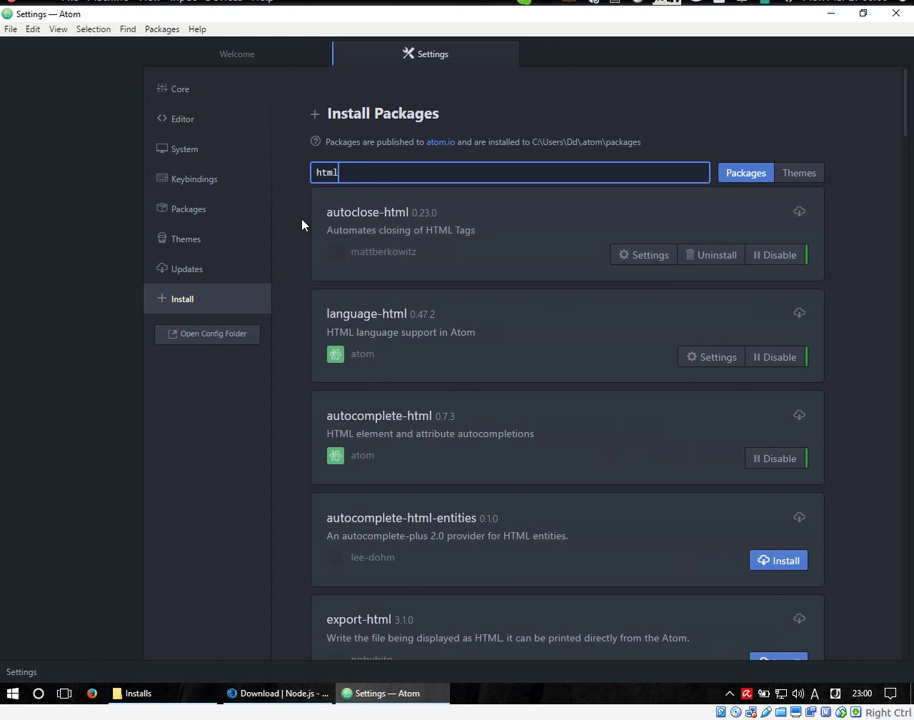
scroll(490, 345, "down", 3)
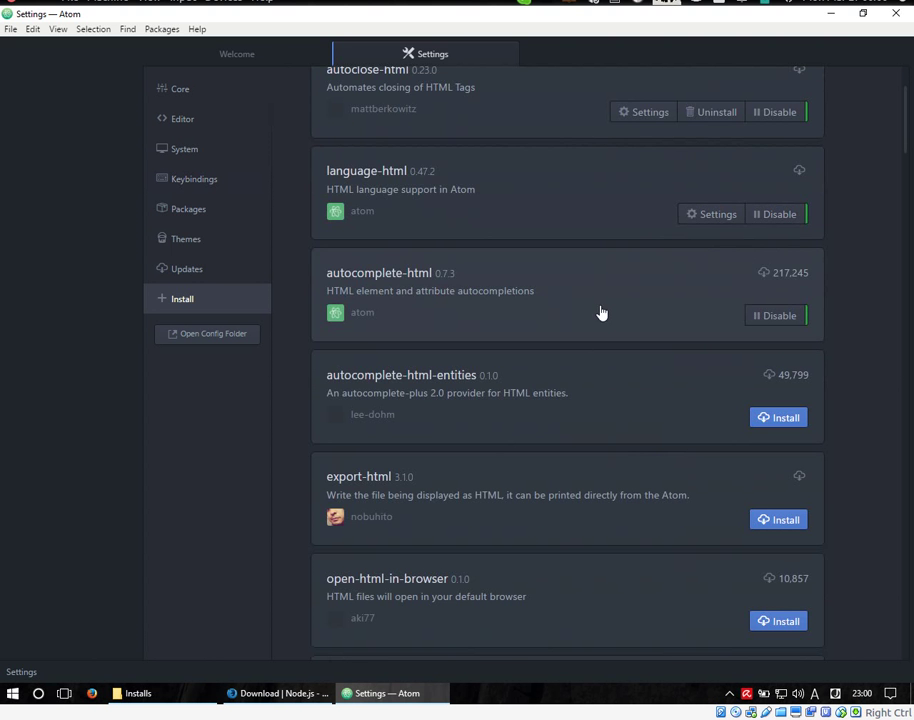
scroll(474, 313, "down", 3)
left_click(797, 278)
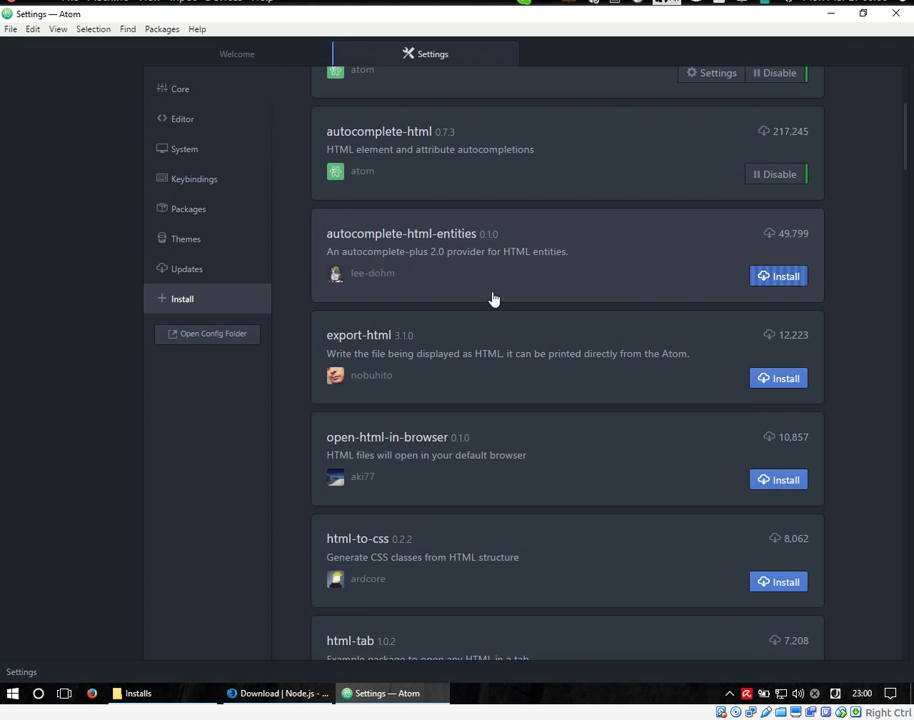
scroll(540, 330, "up", 1)
scroll(580, 320, "up", 3)
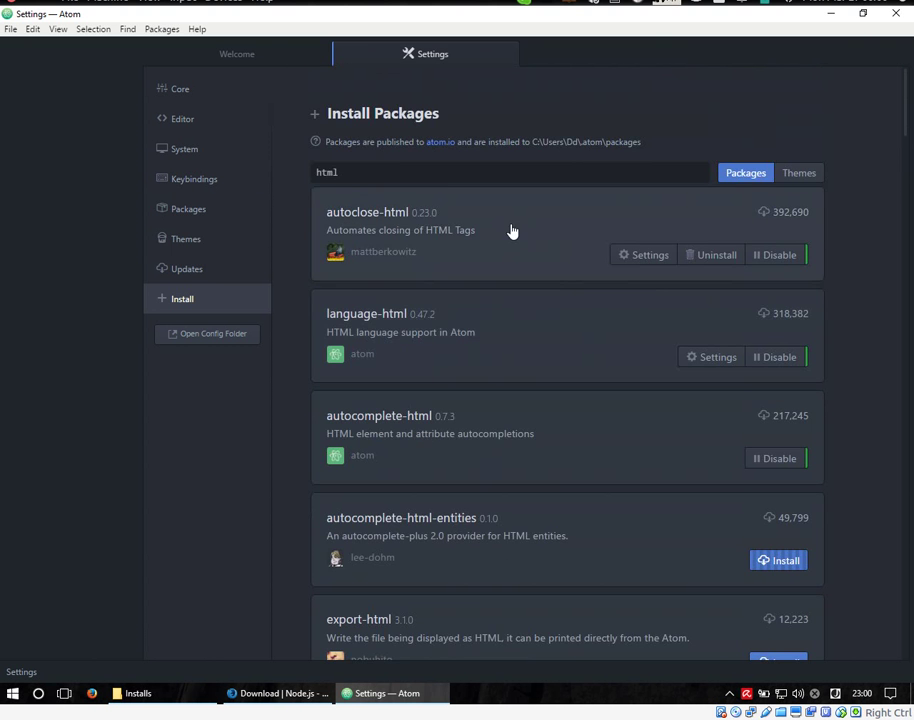
- Search the installable packages for python and install autocomplete-python and python-tools
double_click(357, 172)
key("BackSpace")
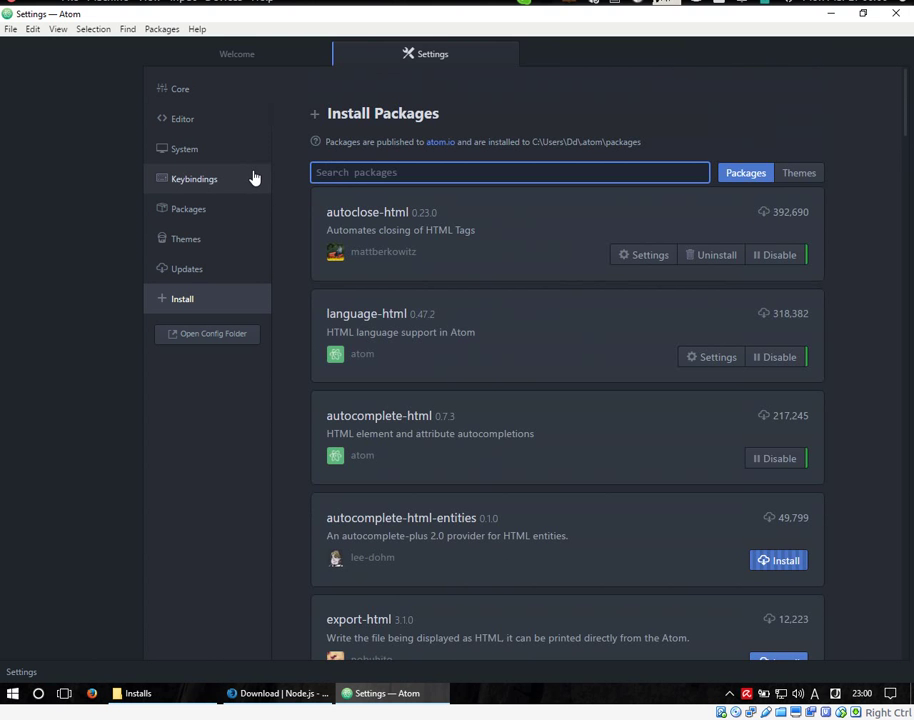
type("python")
key("Return")
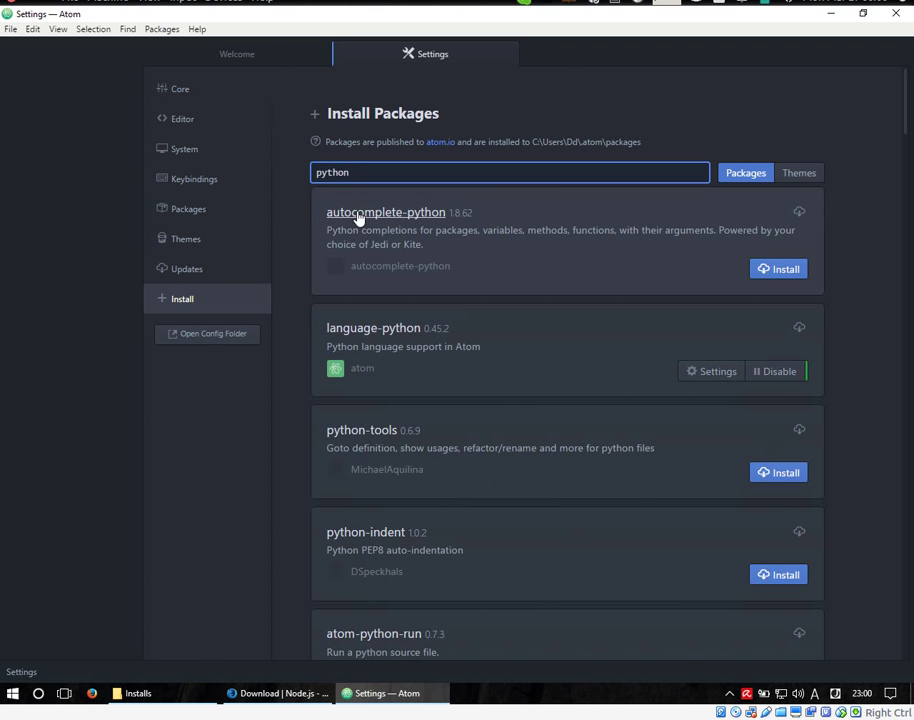
left_click(784, 271)
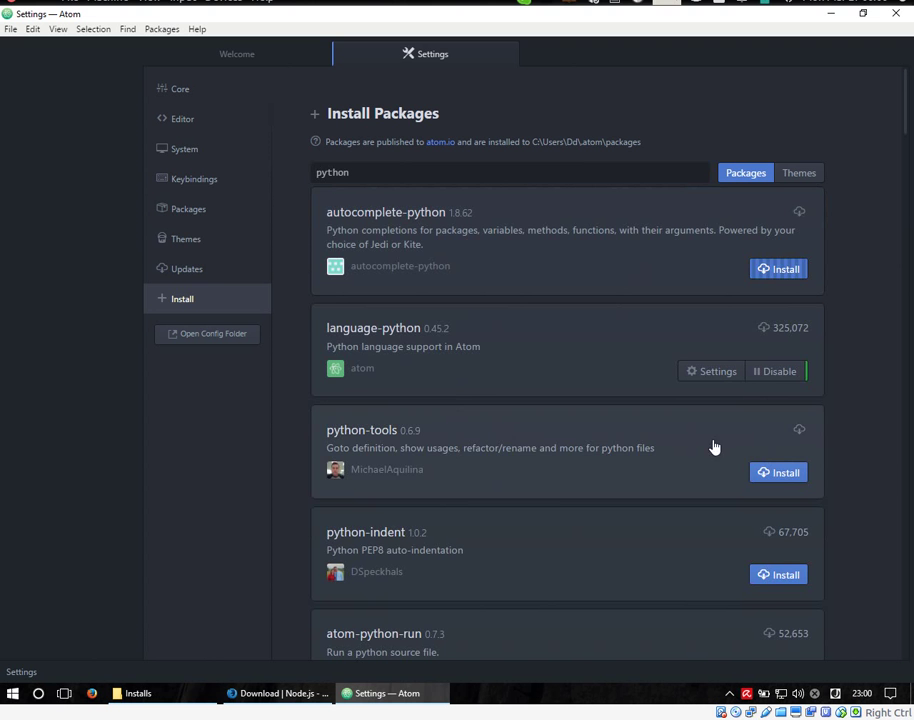
left_click(782, 476)
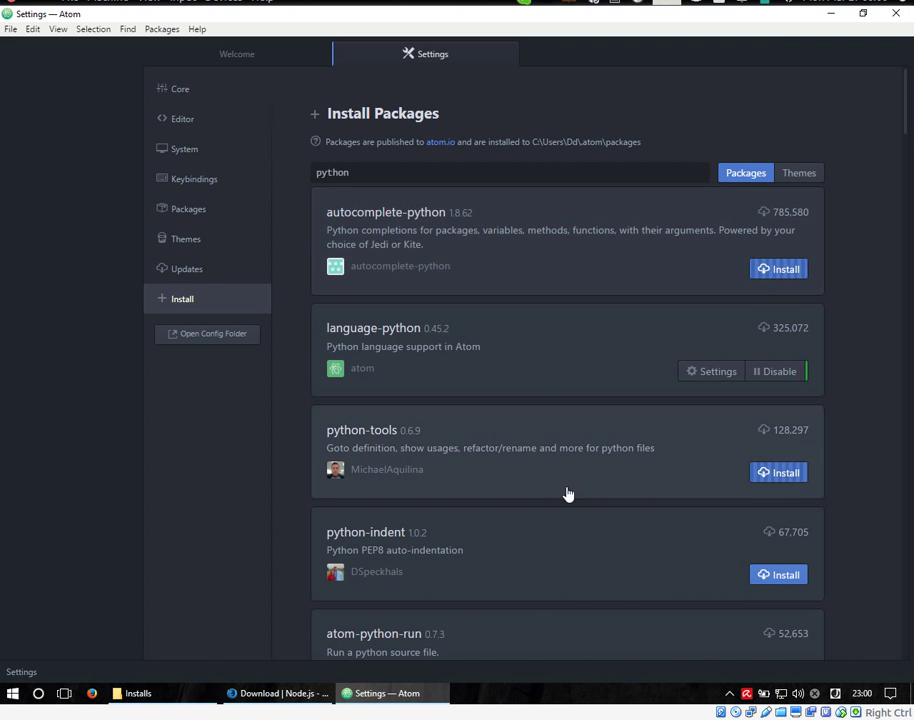
- Search the installable packages for php and dismiss the python-tools warning notification
left_click_drag(463, 172, 291, 169)
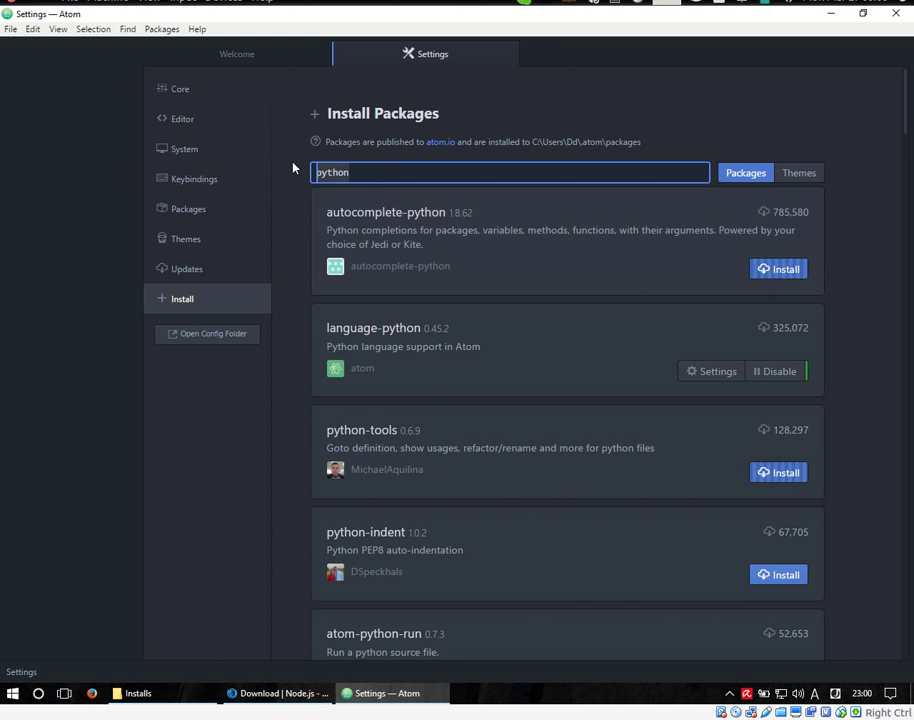
key("BackSpace")
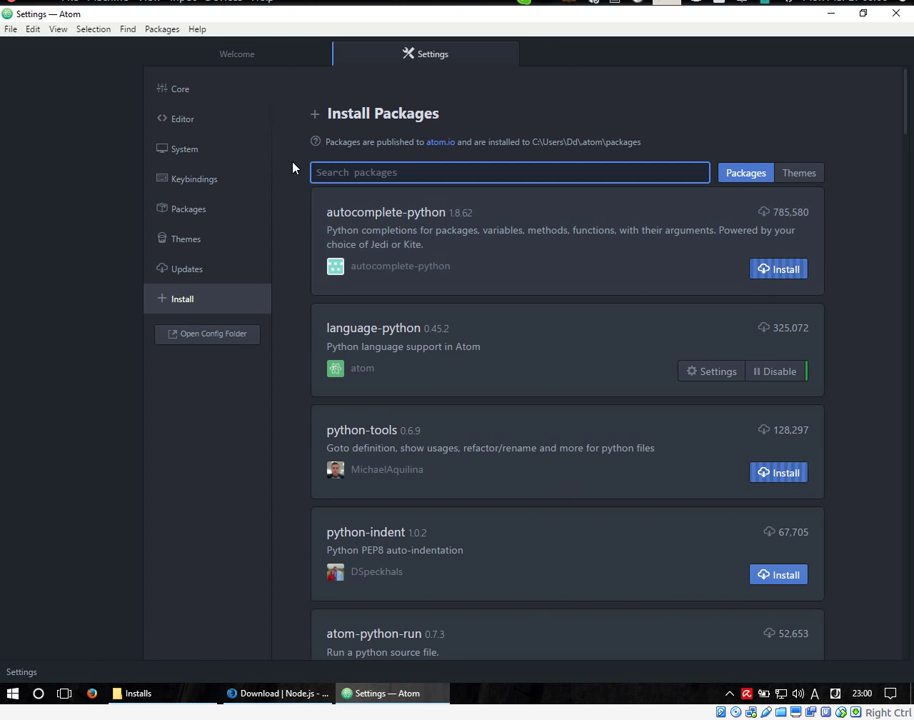
type("php")
key("Return")
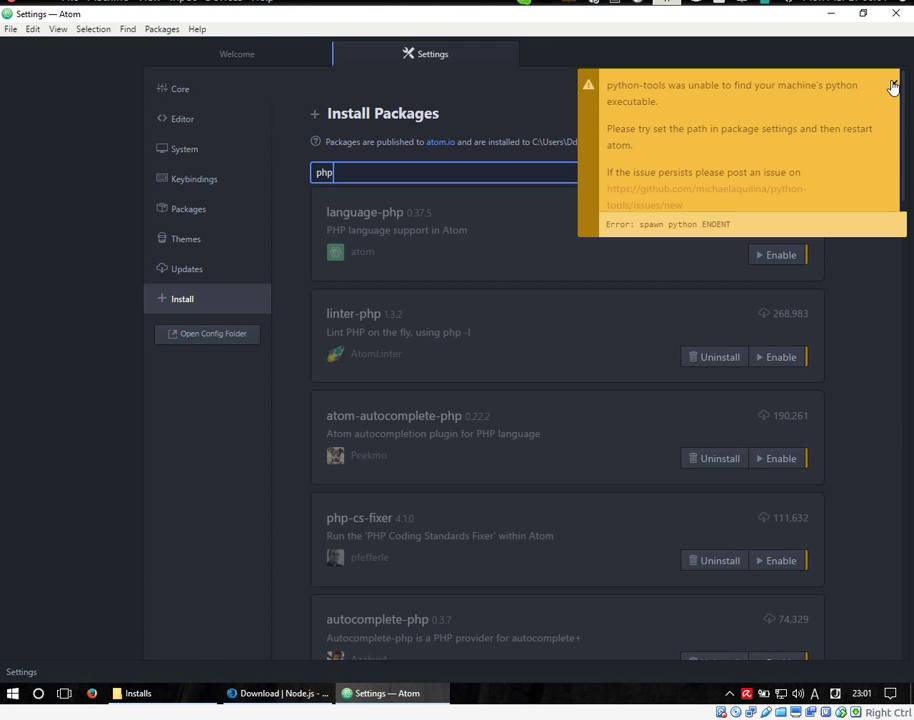
left_click_drag(606, 86, 667, 85)
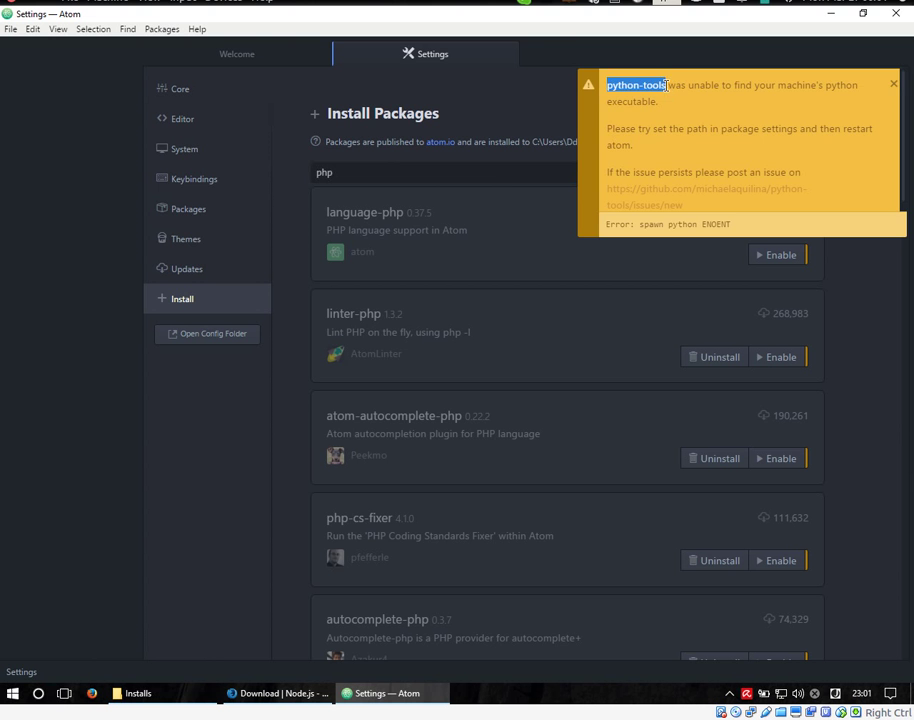
left_click(893, 85)
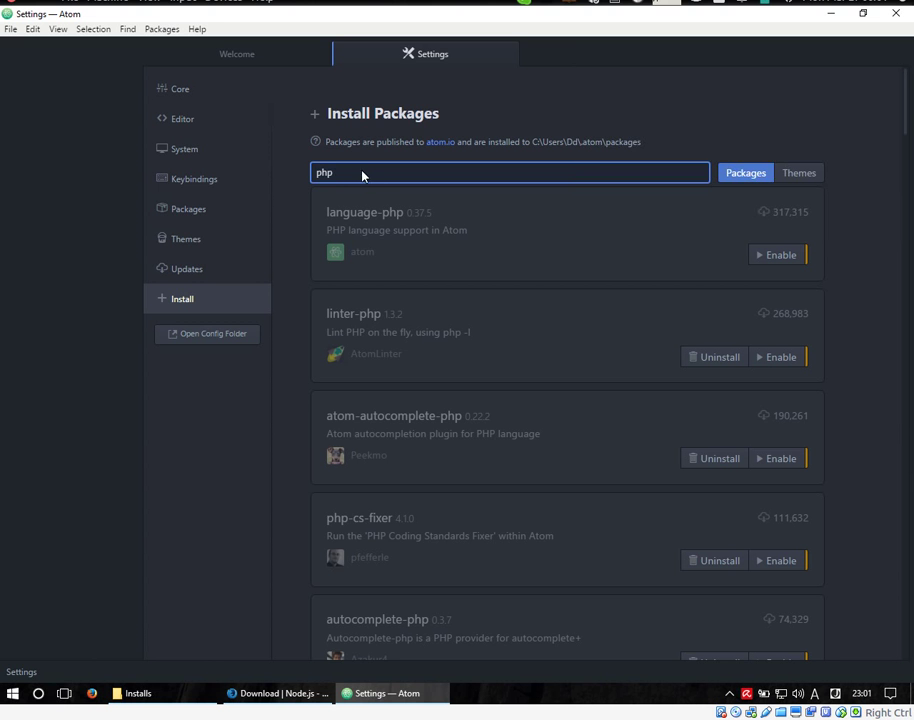
- Filter the installed packages by python and uninstall python-tools
left_click_drag(392, 175, 258, 182)
left_click(194, 213)
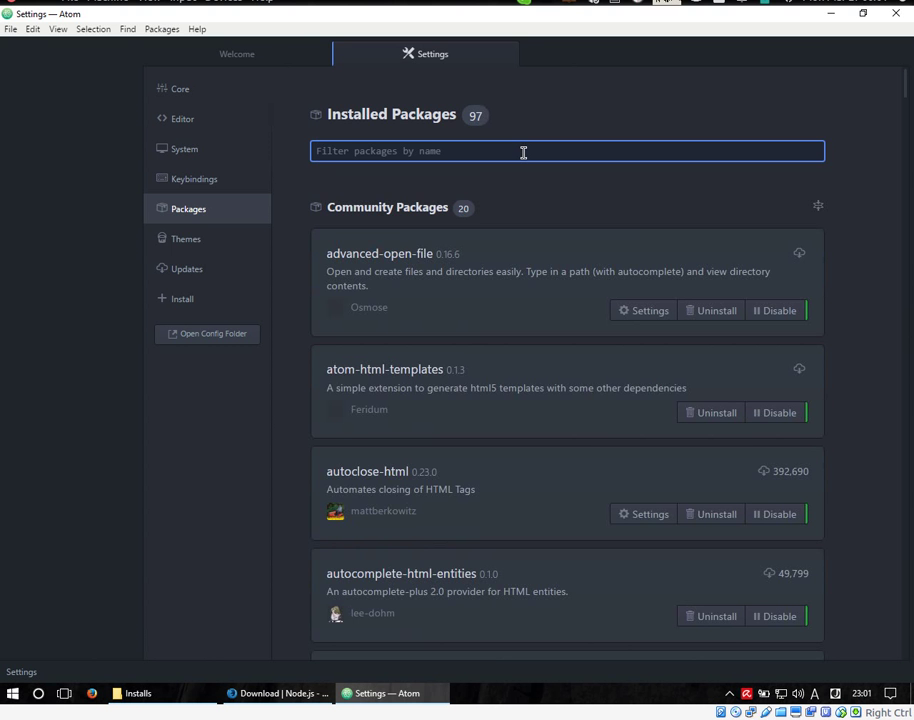
type("py")
type("t")
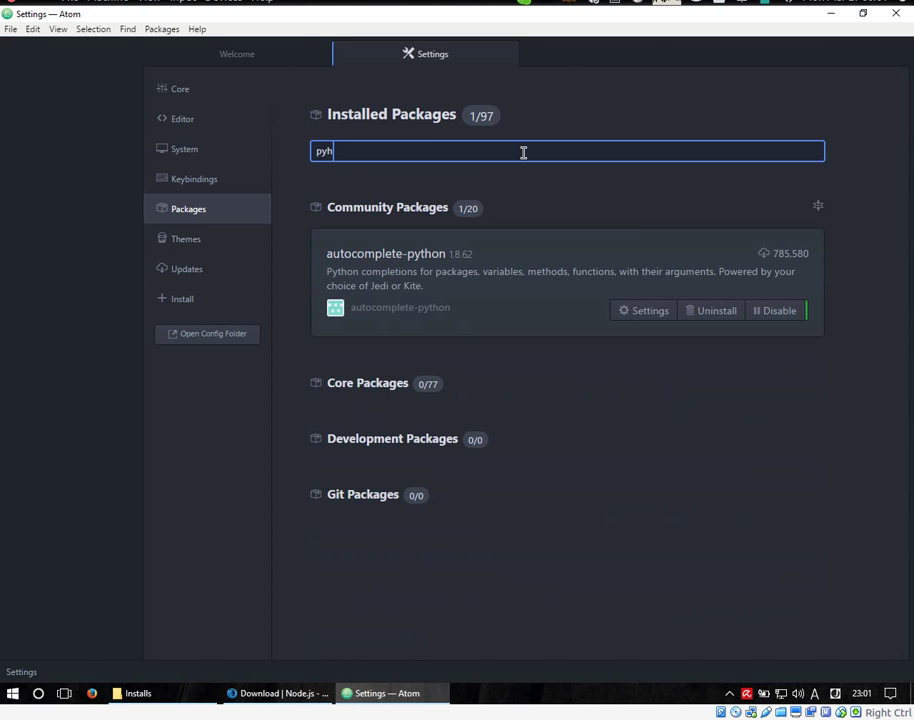
type("hon")
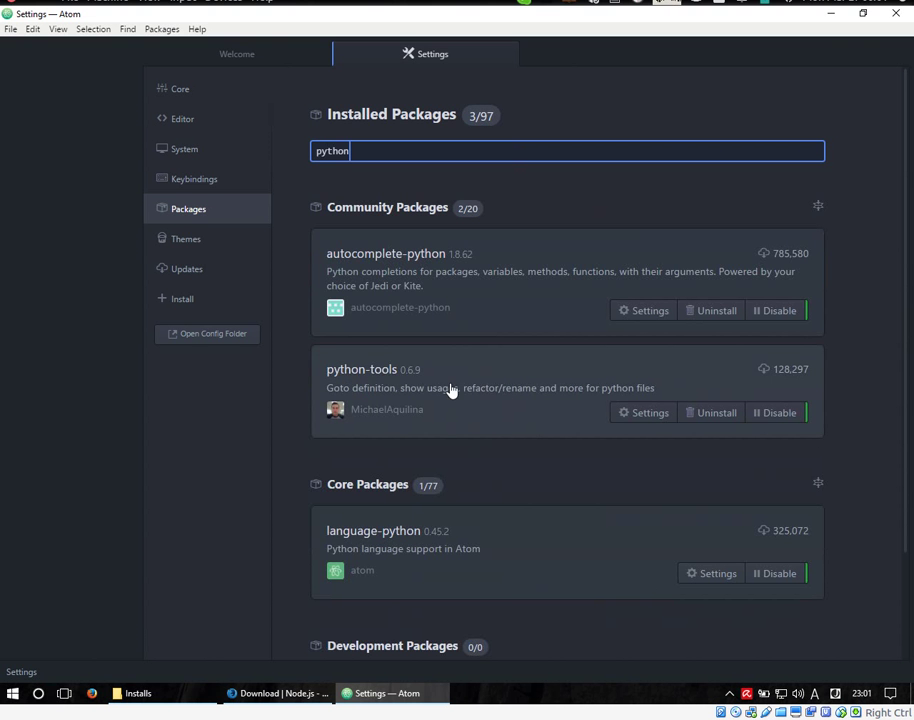
left_click(708, 413)
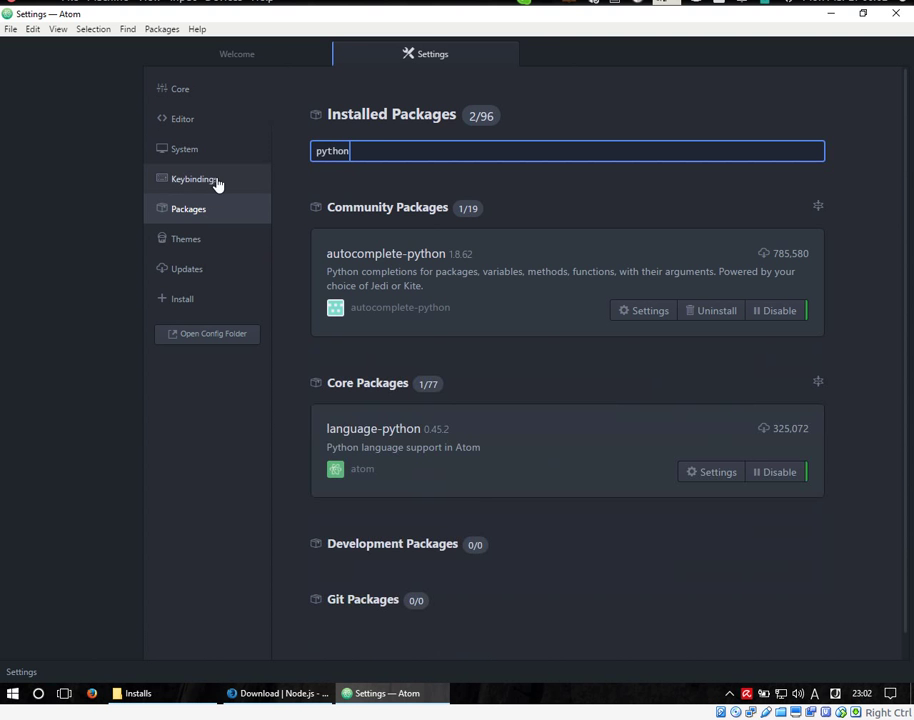
- Look through the Keybindings list in the settings and close the Settings tab
left_click(205, 183)
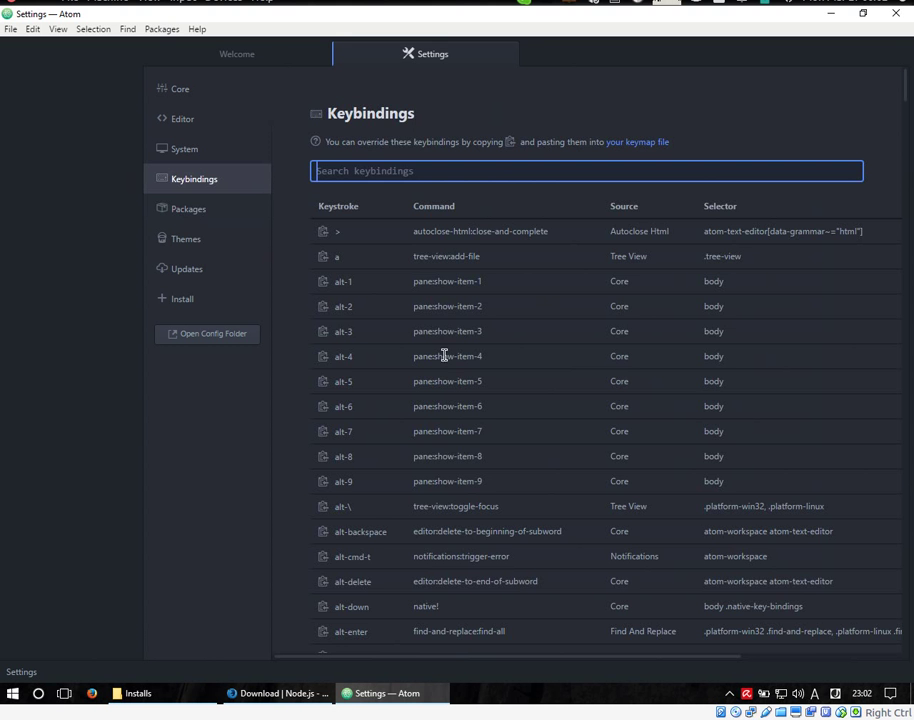
scroll(636, 373, "down", 5)
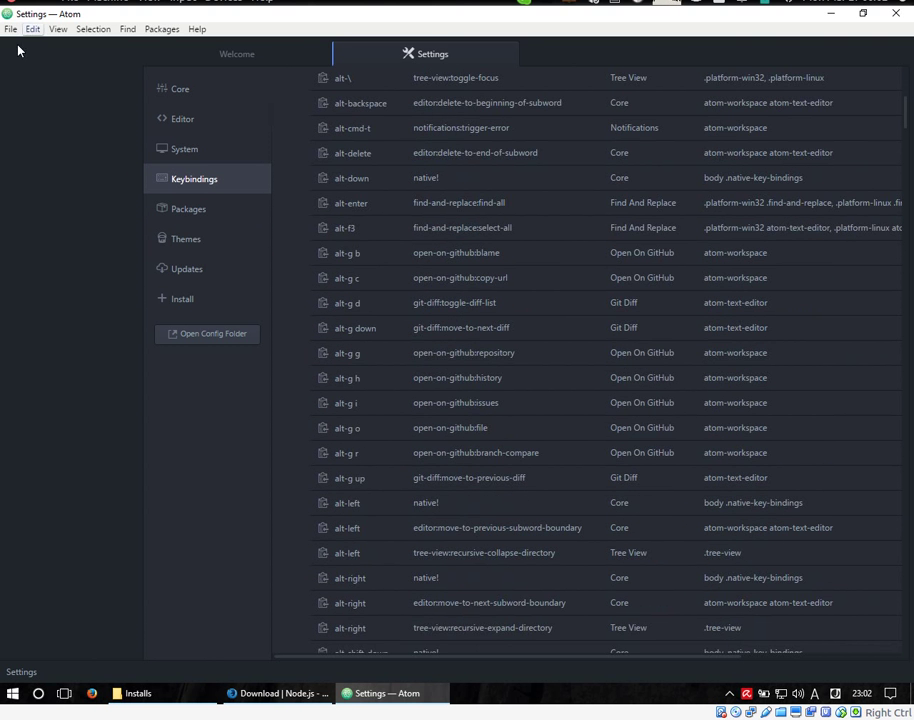
scroll(569, 433, "down", 7)
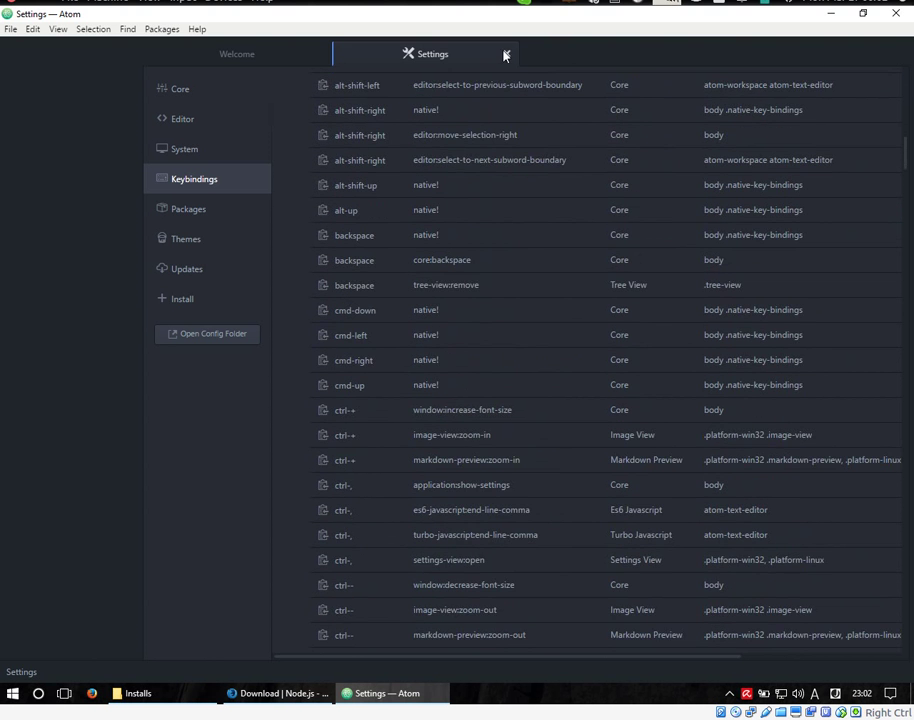
left_click(506, 55)
- Show the Key Binding Resolver and dismiss the dialog asking which app to open the link with
left_click(14, 28)
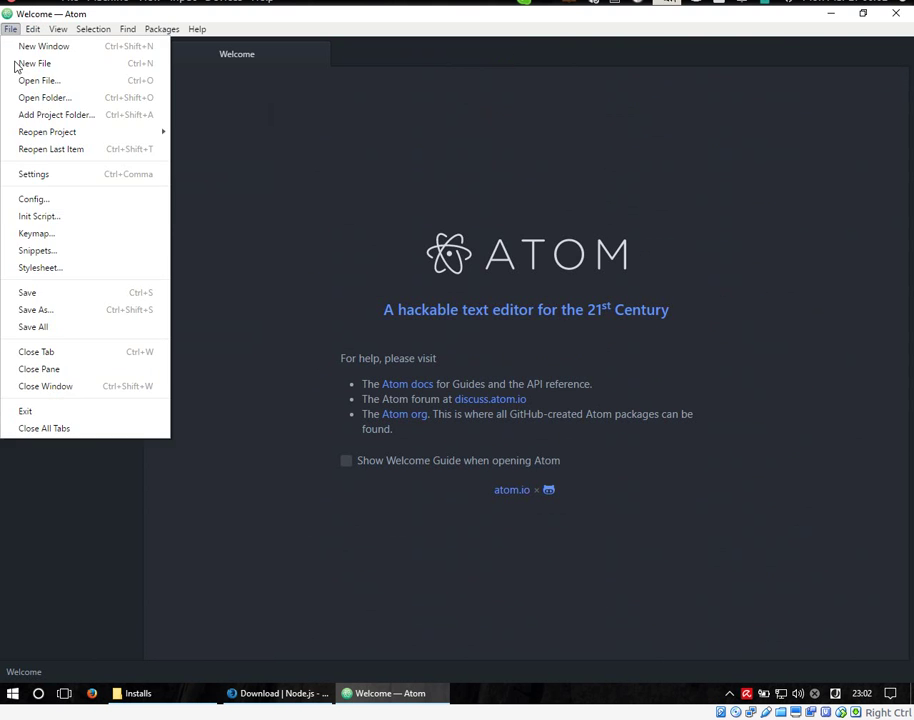
left_click(519, 246)
key("ctrl+period")
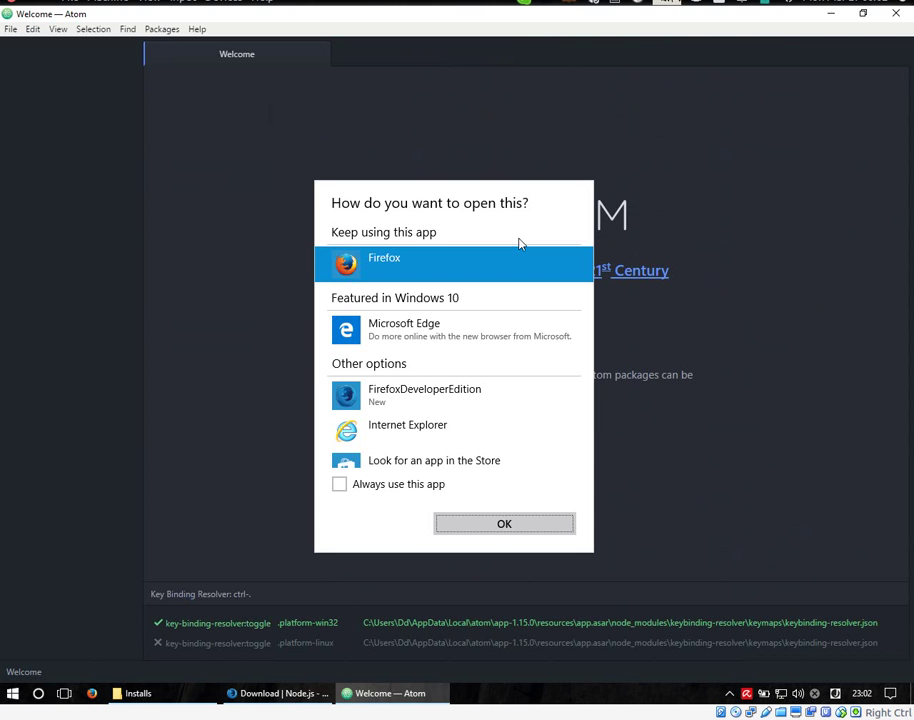
left_click(739, 357)
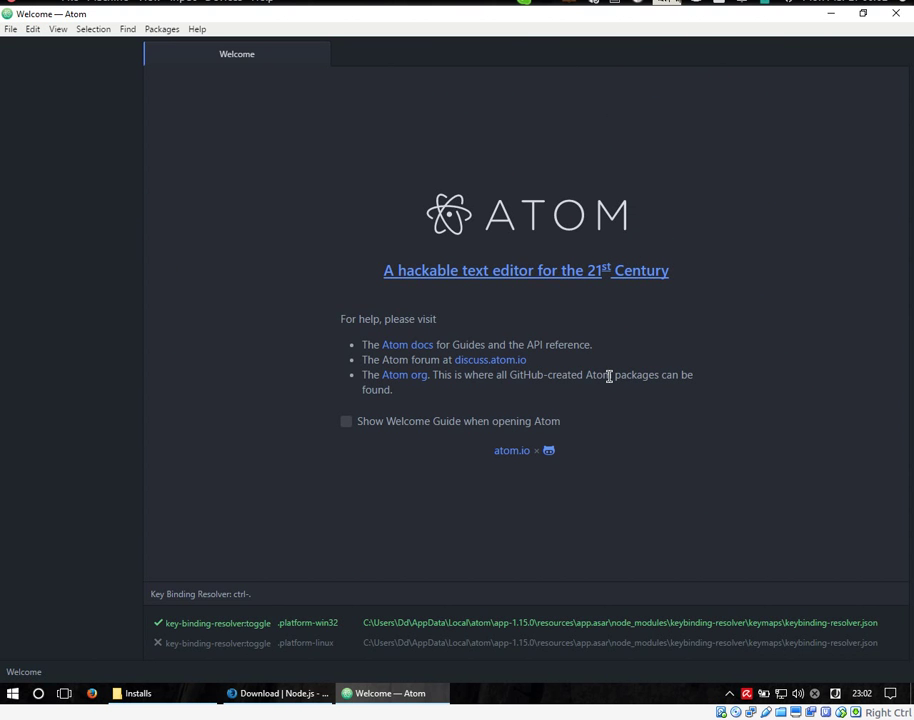
- Reopen the settings and examine the keybindings for their keystrokes, commands and sources, including those starting with ctrl
key("ctrl")
key("ctrl+comma")
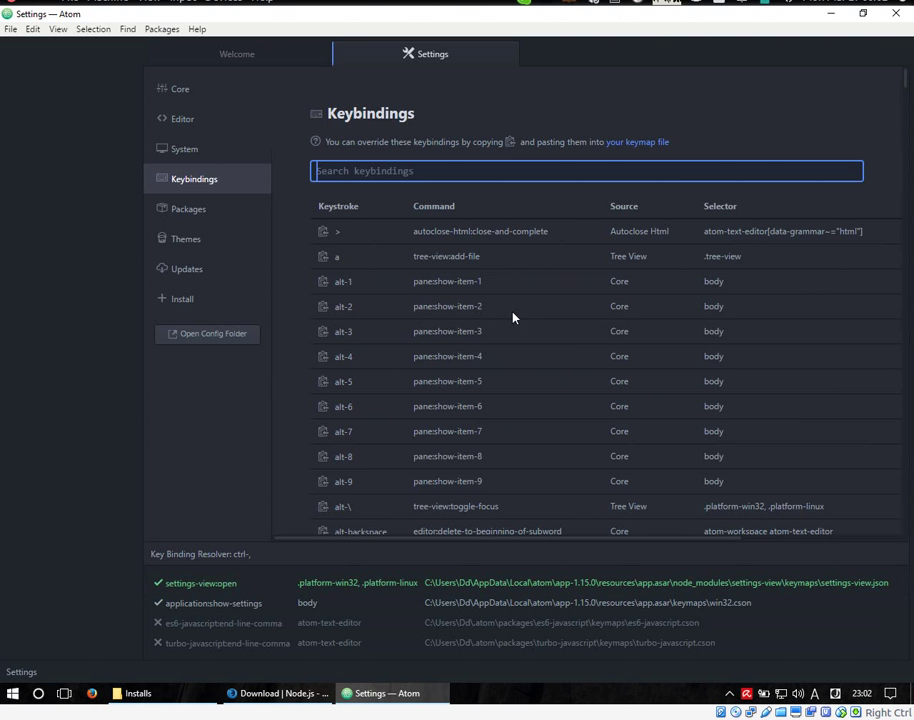
scroll(520, 316, "down", 3)
scroll(518, 311, "down", 5)
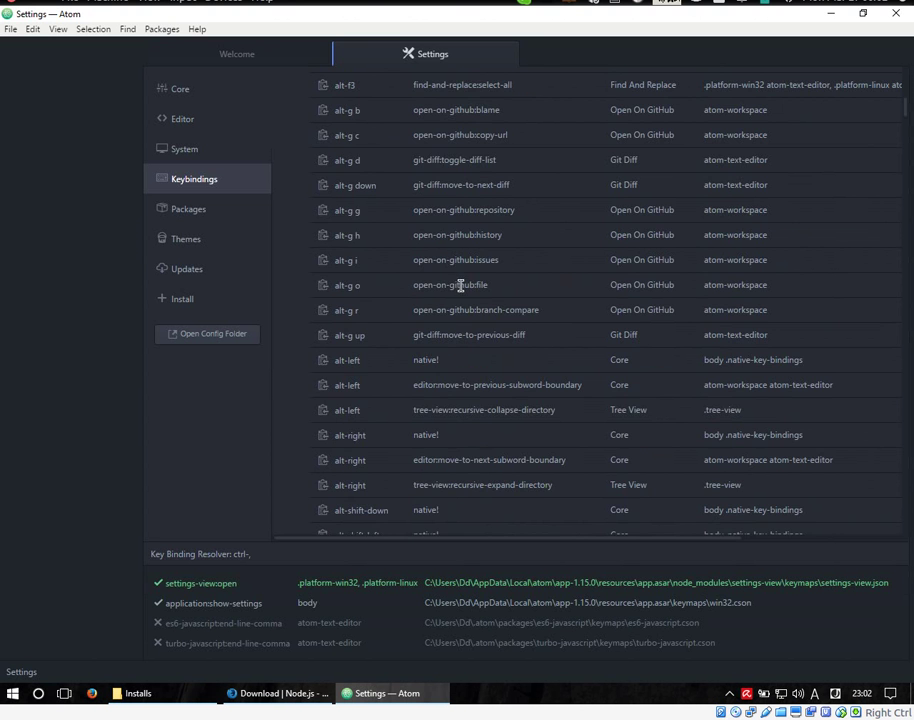
scroll(432, 318, "down", 10)
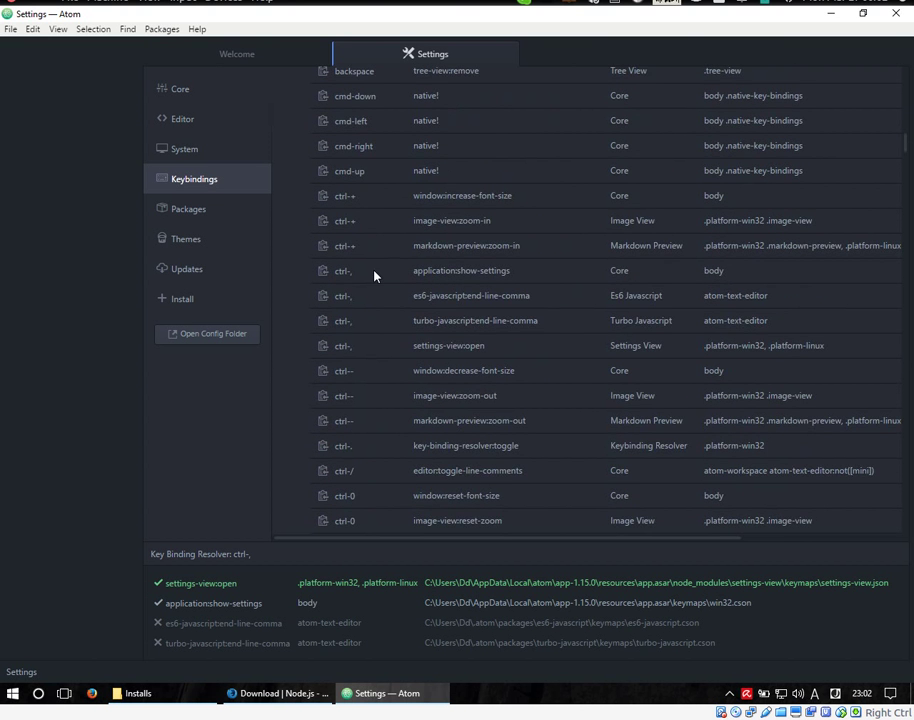
scroll(450, 382, "down", 3)
scroll(400, 365, "up", 2)
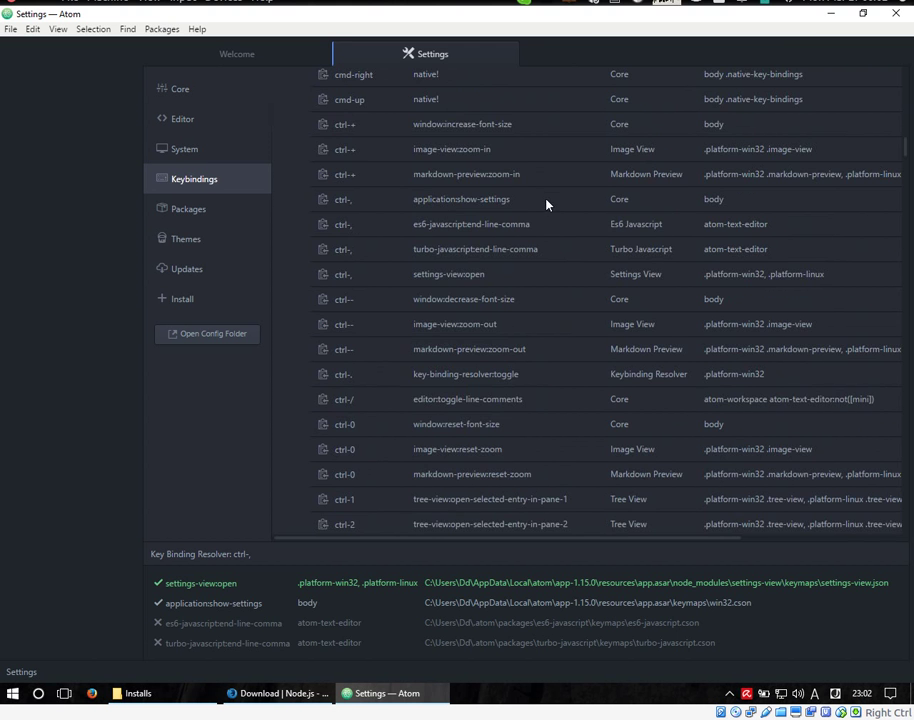
scroll(592, 239, "up", 5)
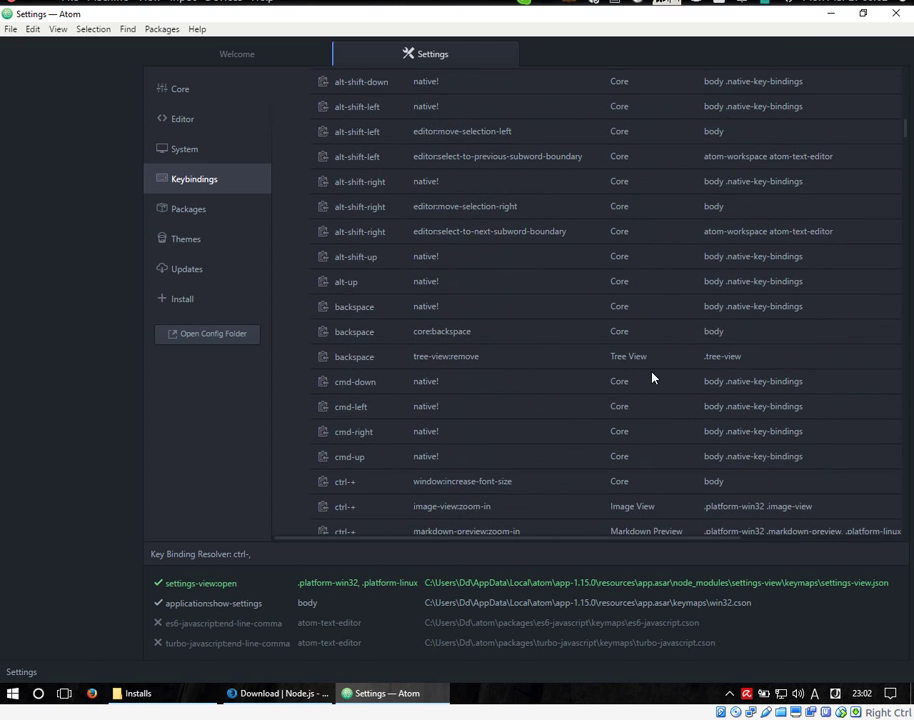
scroll(640, 340, "down", 1)
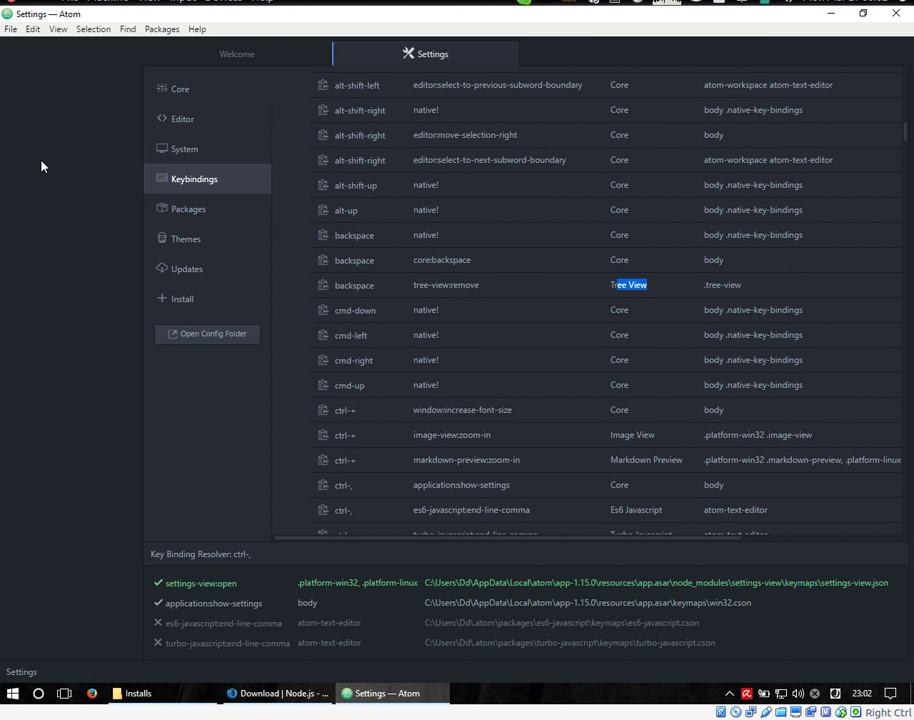
- Open the Adobe folder from Documents as the project folder and look through the keybindings list
left_click(10, 29)
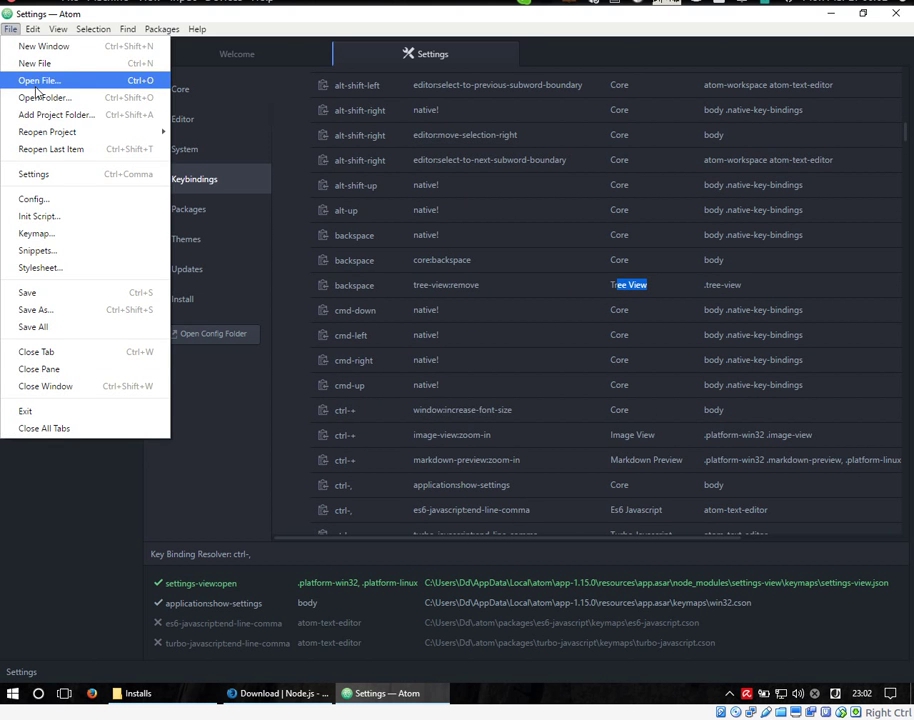
left_click(213, 148)
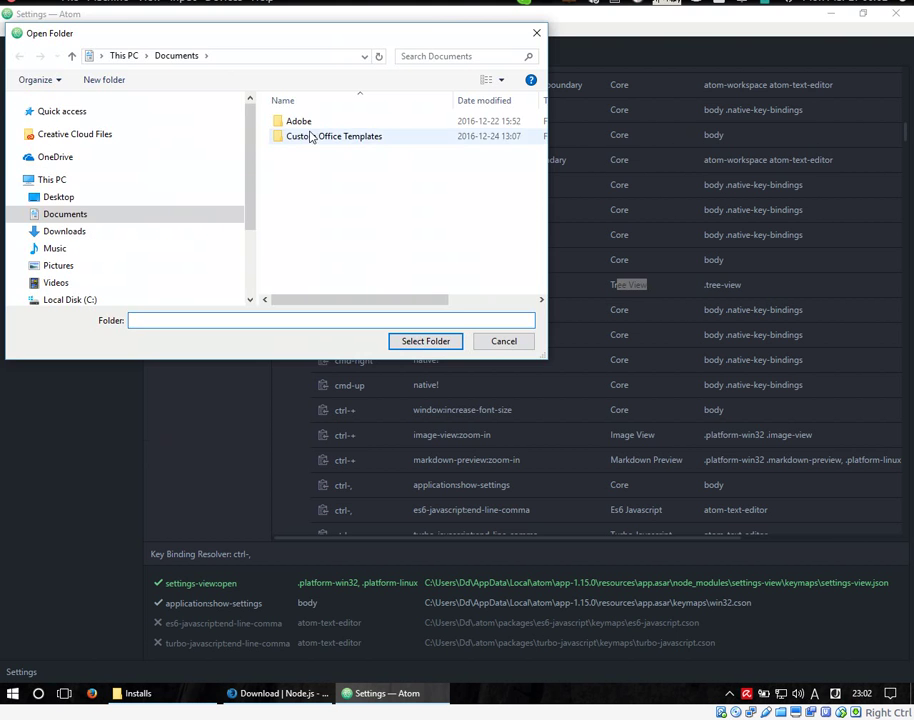
left_click(300, 121)
left_click(455, 340)
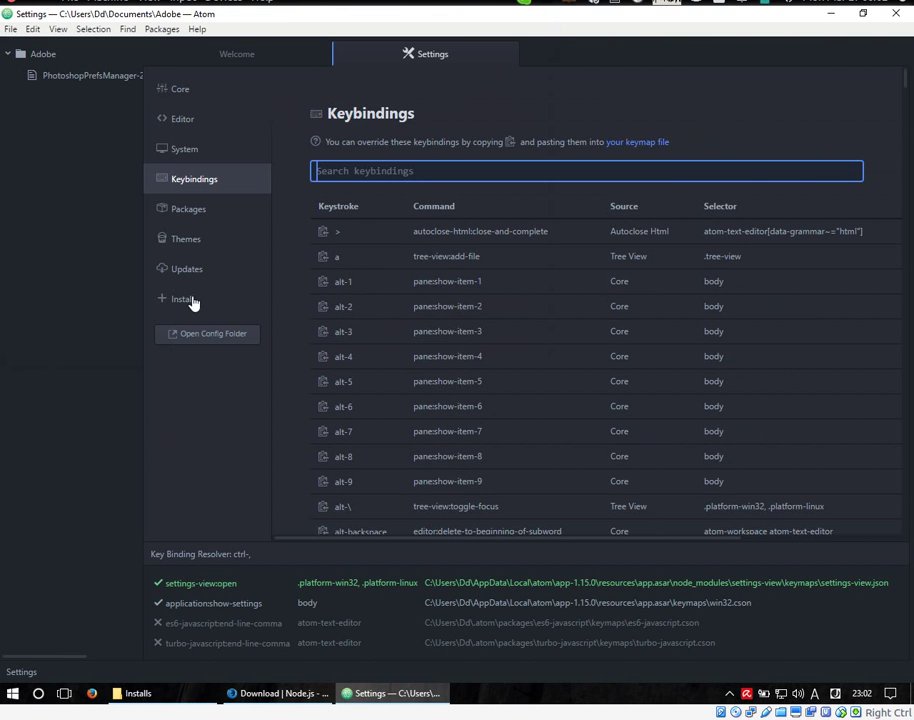
left_click(48, 126)
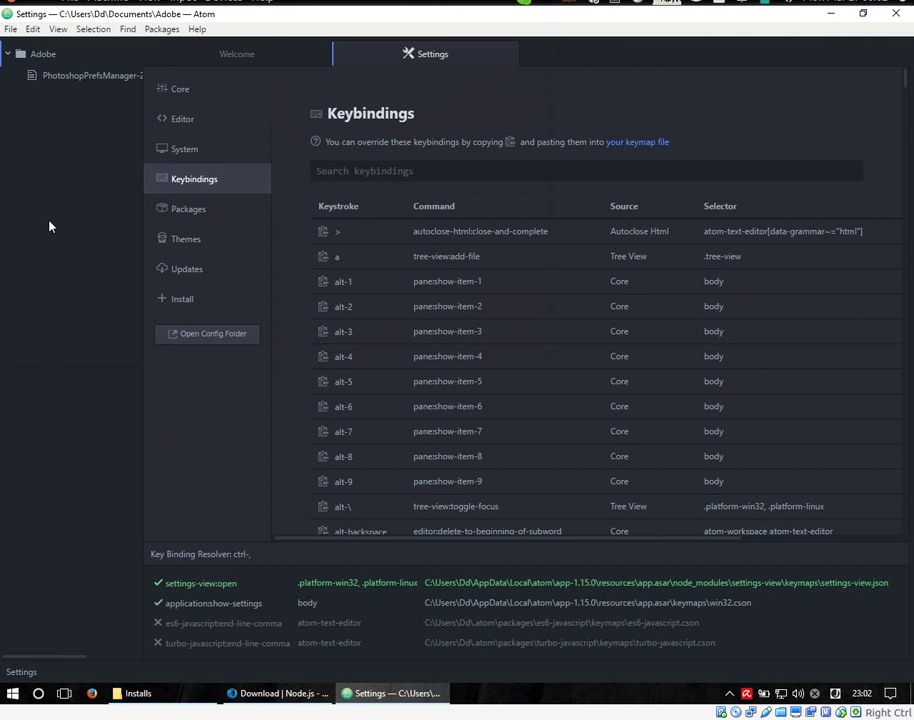
scroll(640, 320, "down", 10)
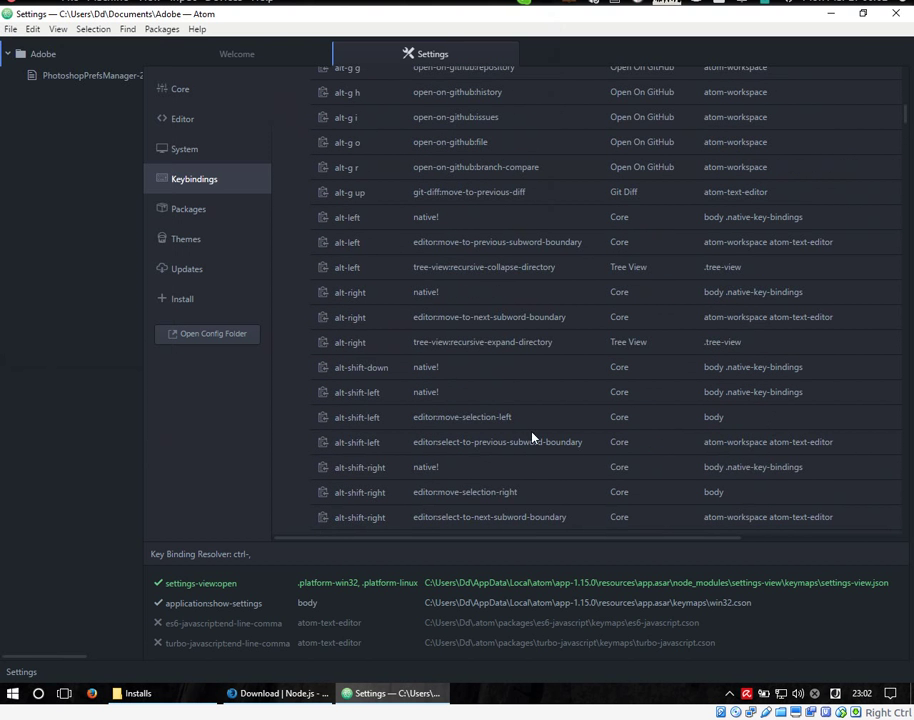
- Look through the rest of the keybindings list down to the shift combinations and close the Settings tab
scroll(533, 425, "down", 15)
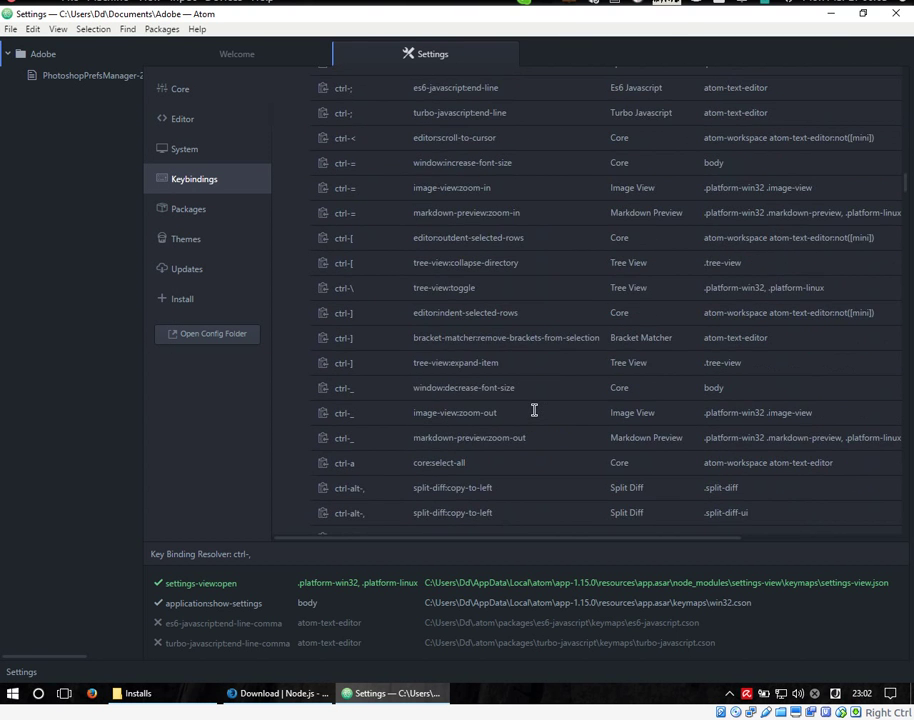
scroll(534, 410, "down", 20)
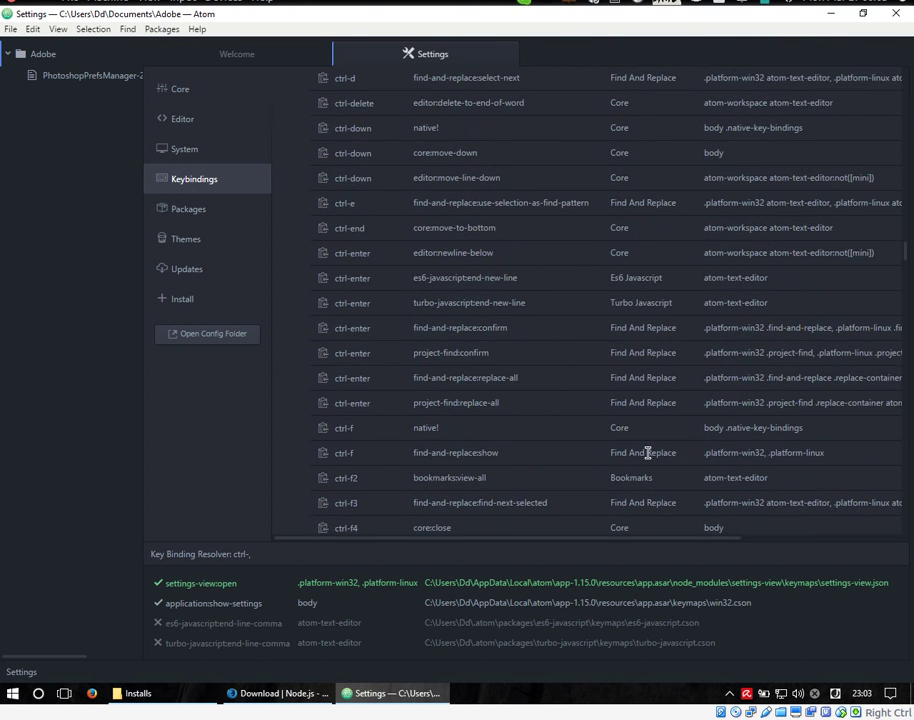
scroll(647, 452, "down", 20)
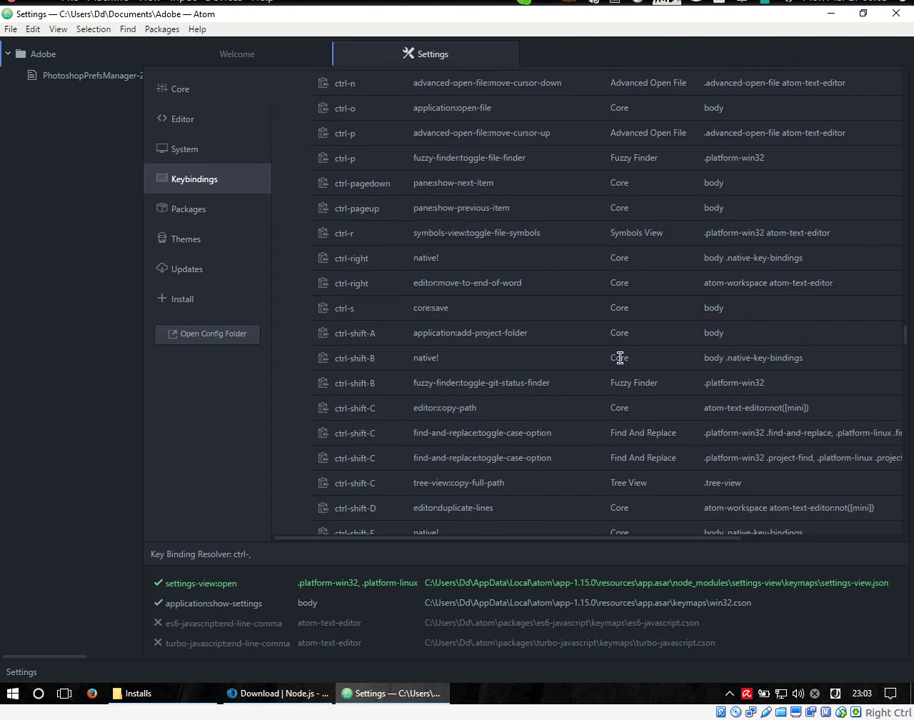
scroll(620, 357, "down", 20)
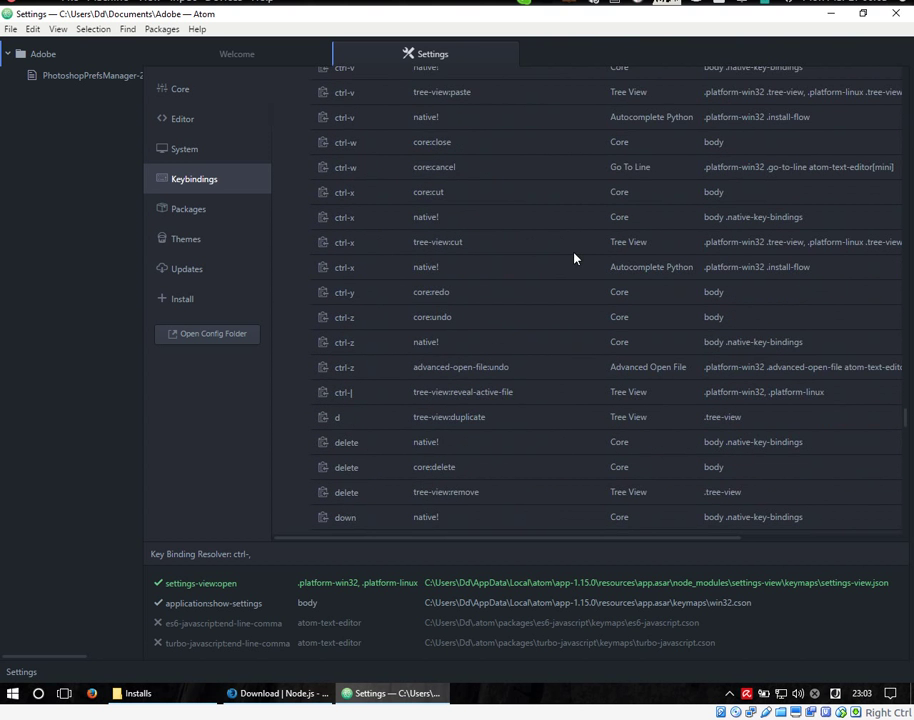
scroll(569, 257, "down", 10)
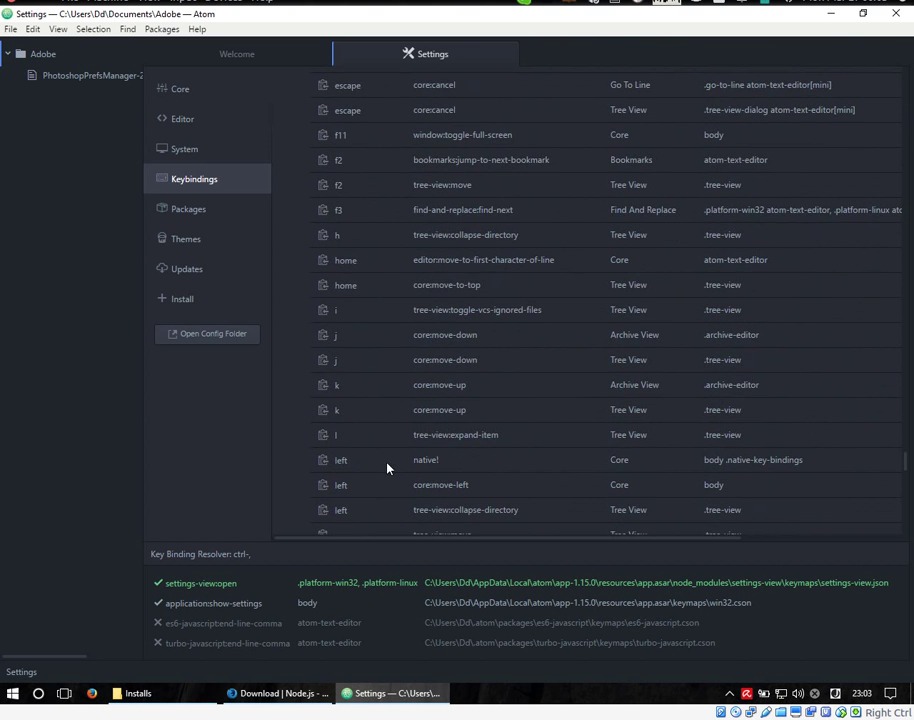
scroll(457, 398, "down", 5)
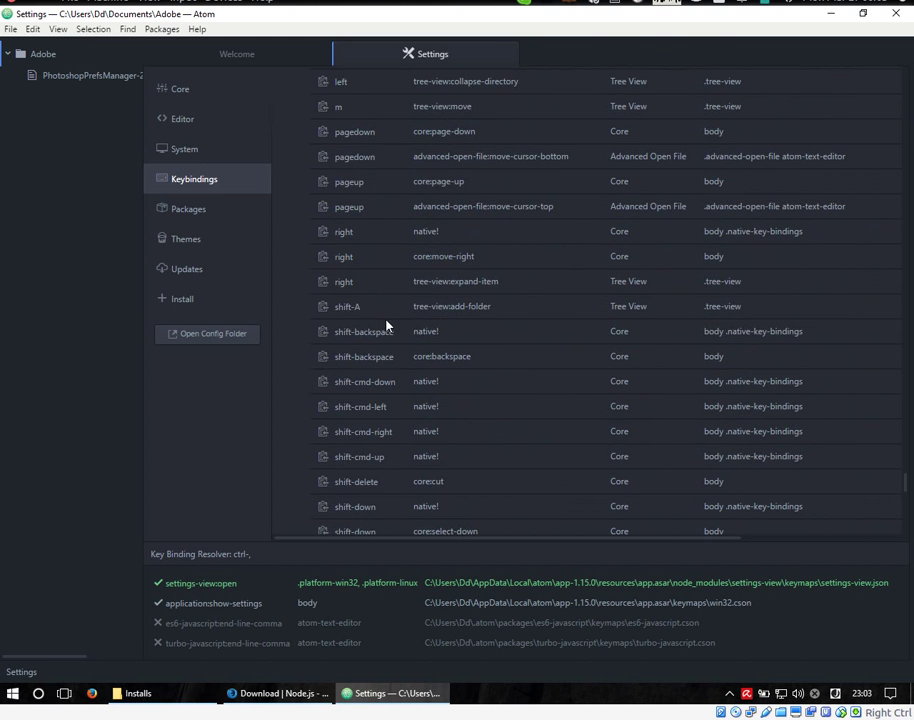
left_click(506, 55)
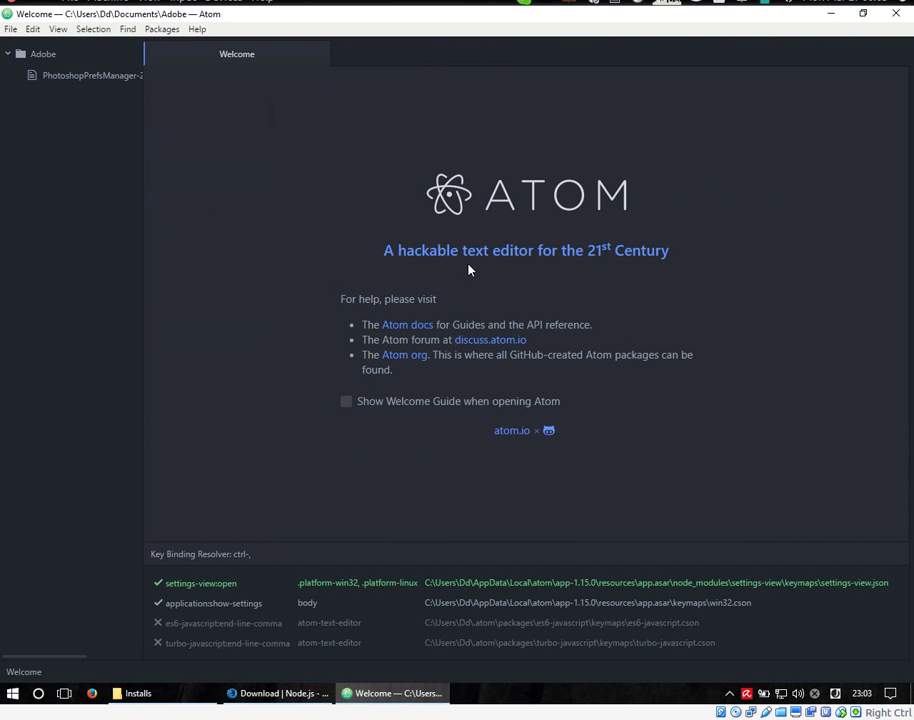
- Open the user keymap.cson file and examine its commented examples, highlighting the 'ctrl-shift-p': 'core:move-up' binding
left_click(11, 29)
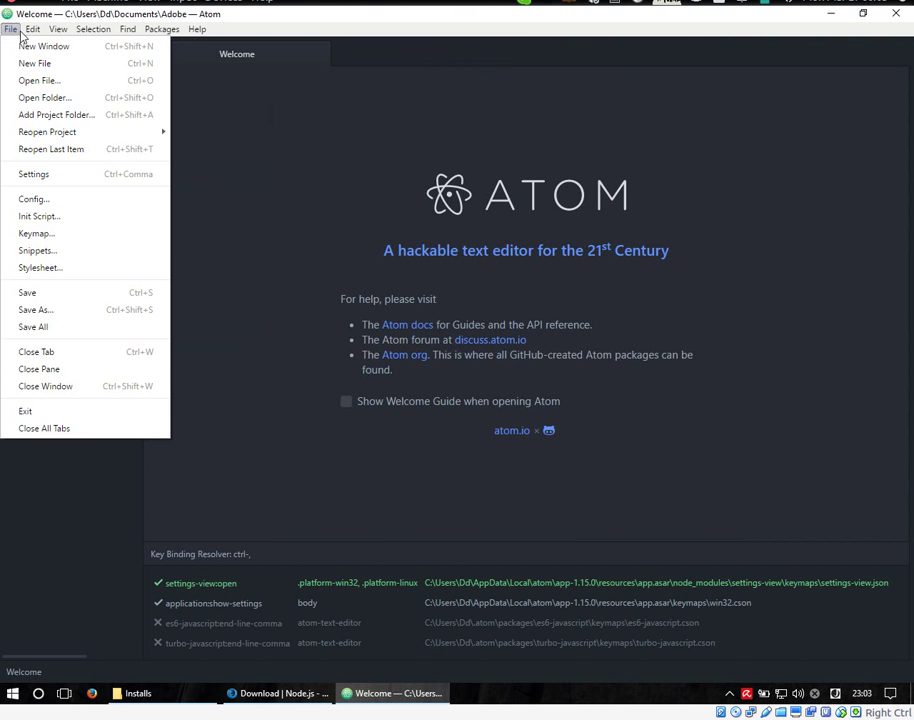
left_click(38, 234)
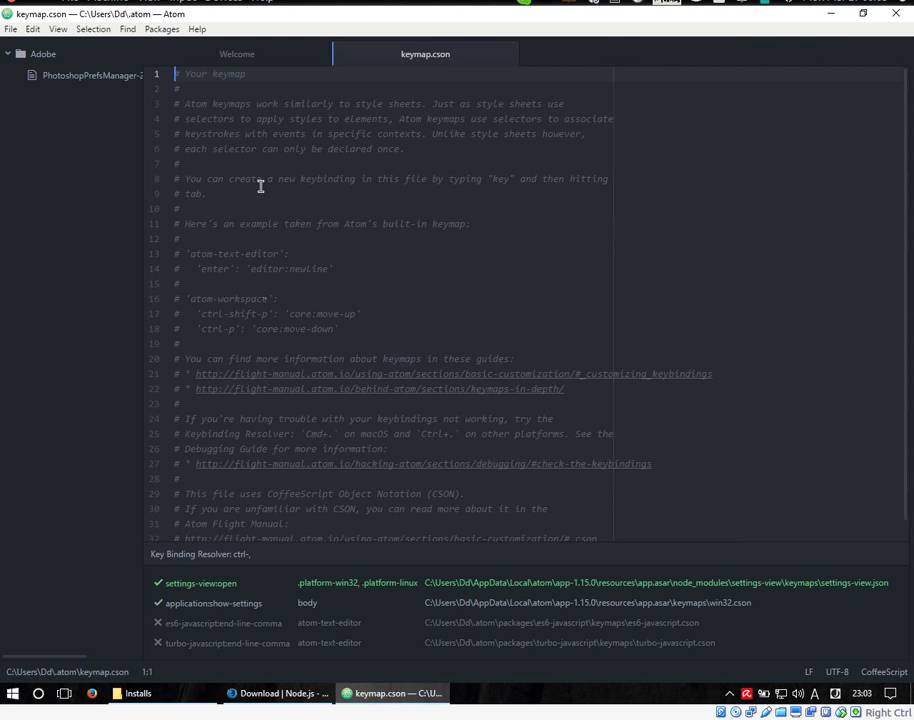
scroll(257, 465, "down", 1)
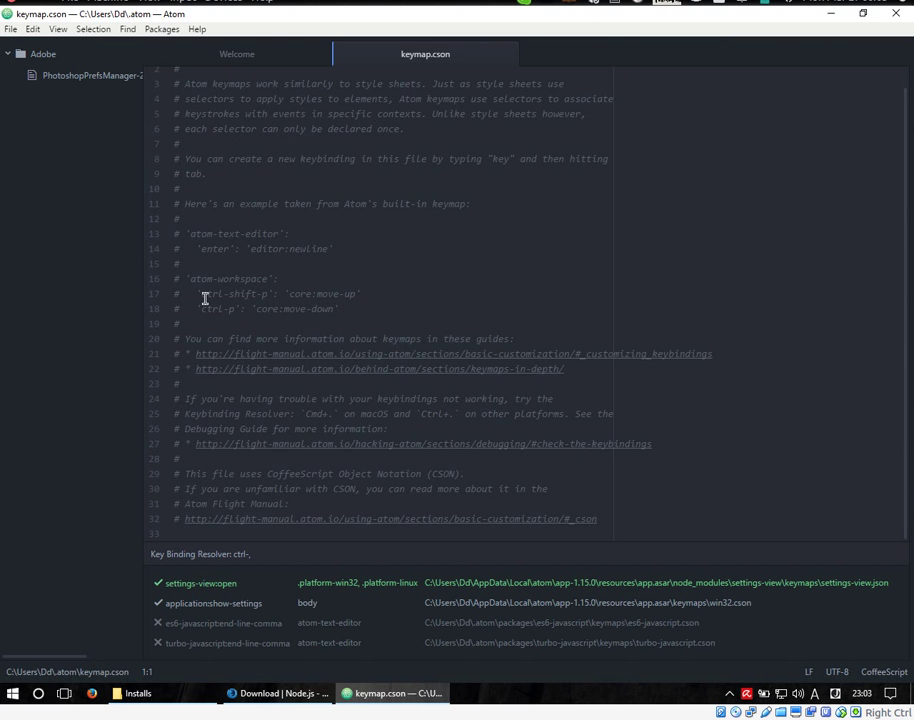
left_click_drag(364, 293, 203, 294)
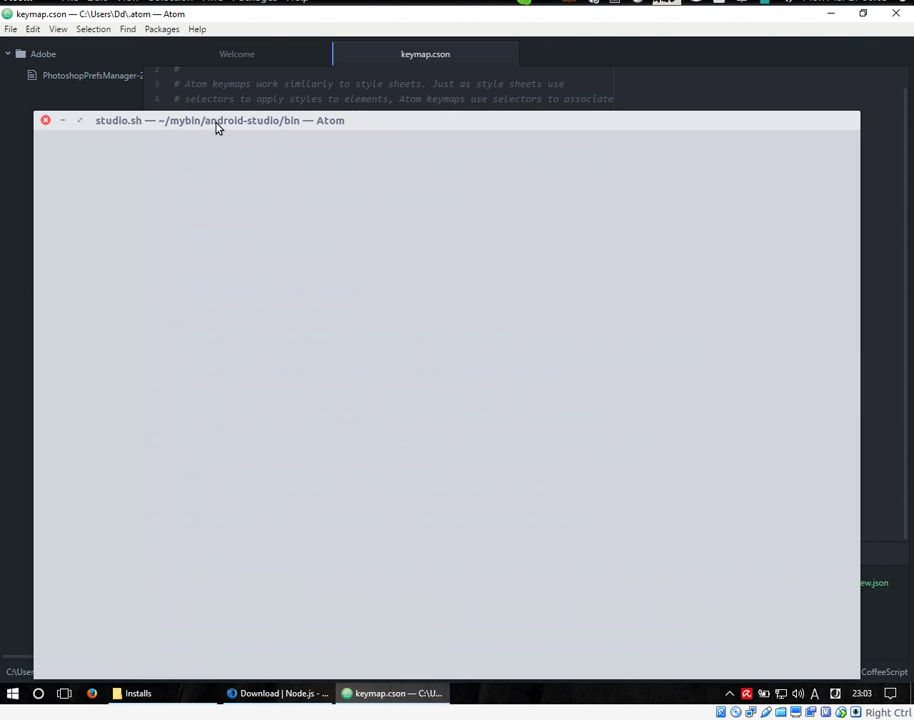
- In the other Atom window showing studio.sh, open keymap.cson to examine its custom .editor keybindings, then close the file and that window
left_click_drag(216, 127, 219, 101)
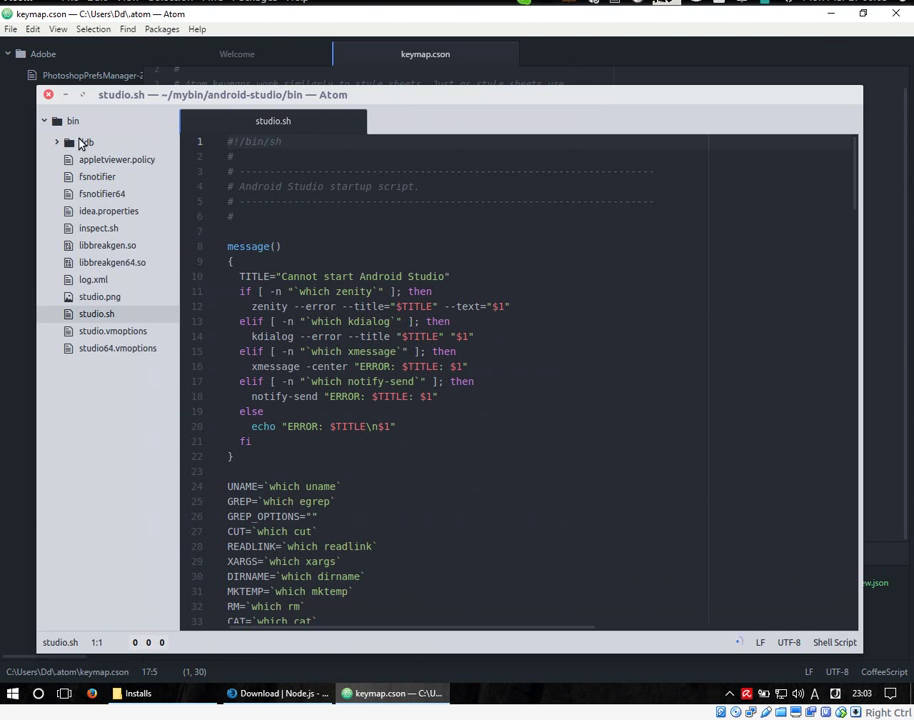
left_click(62, 2)
mouse_move(95, 2)
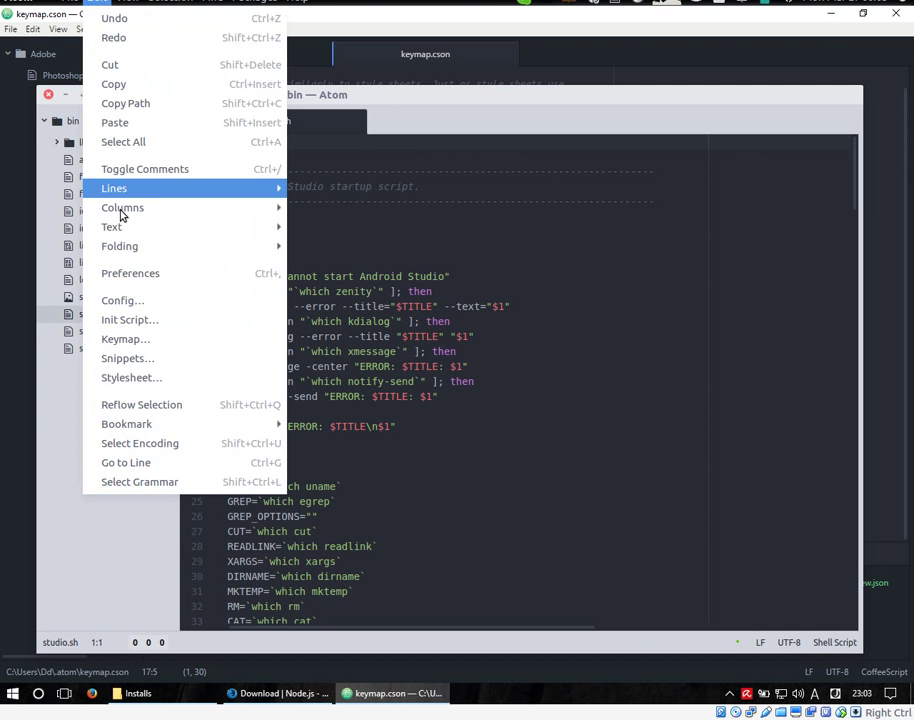
left_click(152, 340)
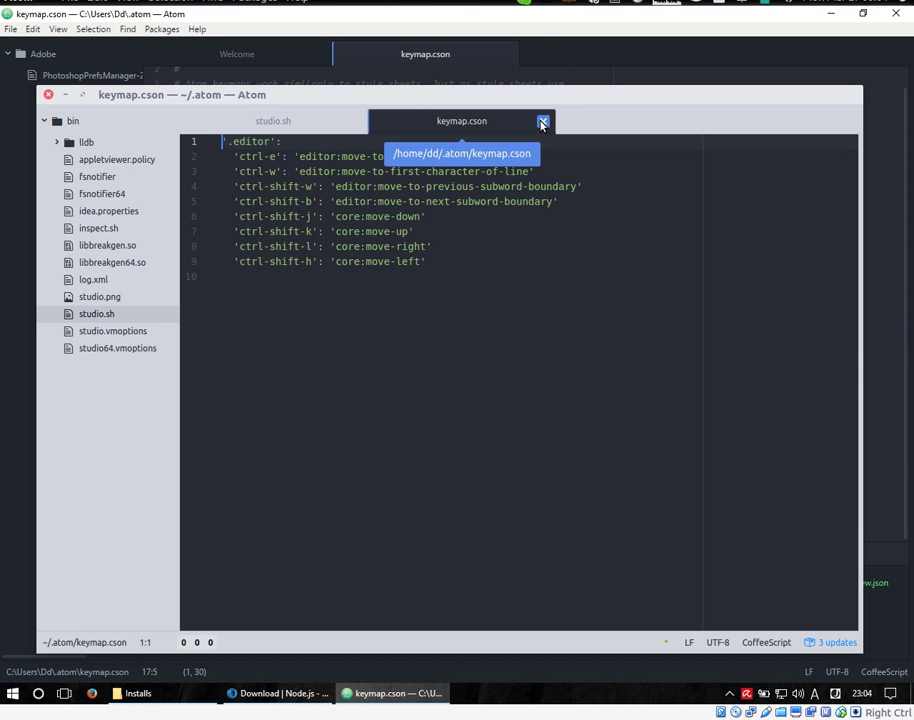
left_click(542, 122)
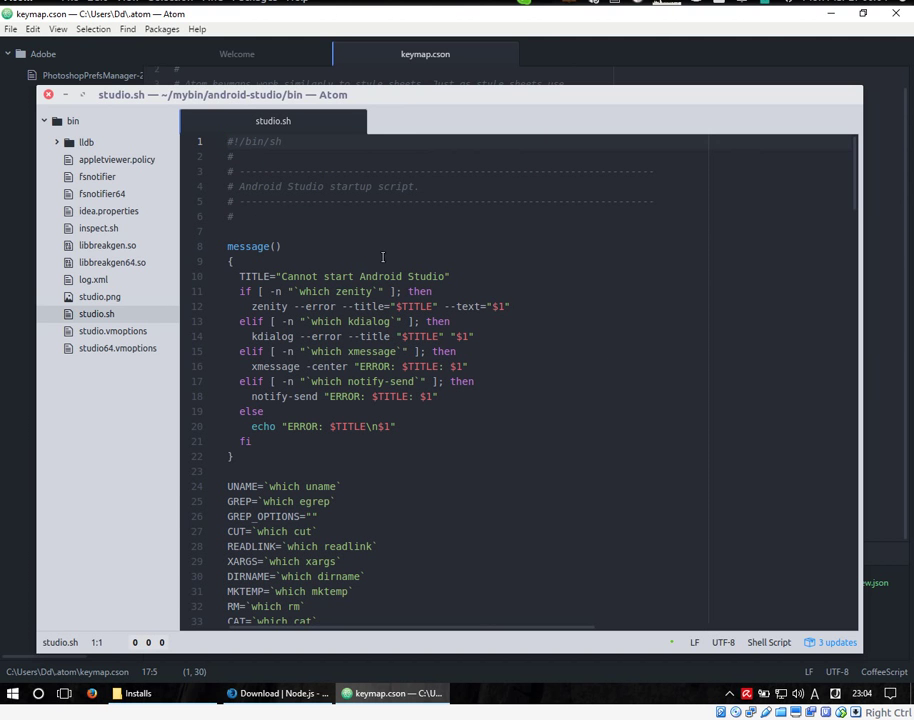
scroll(383, 257, "down", 1)
left_click(48, 94)
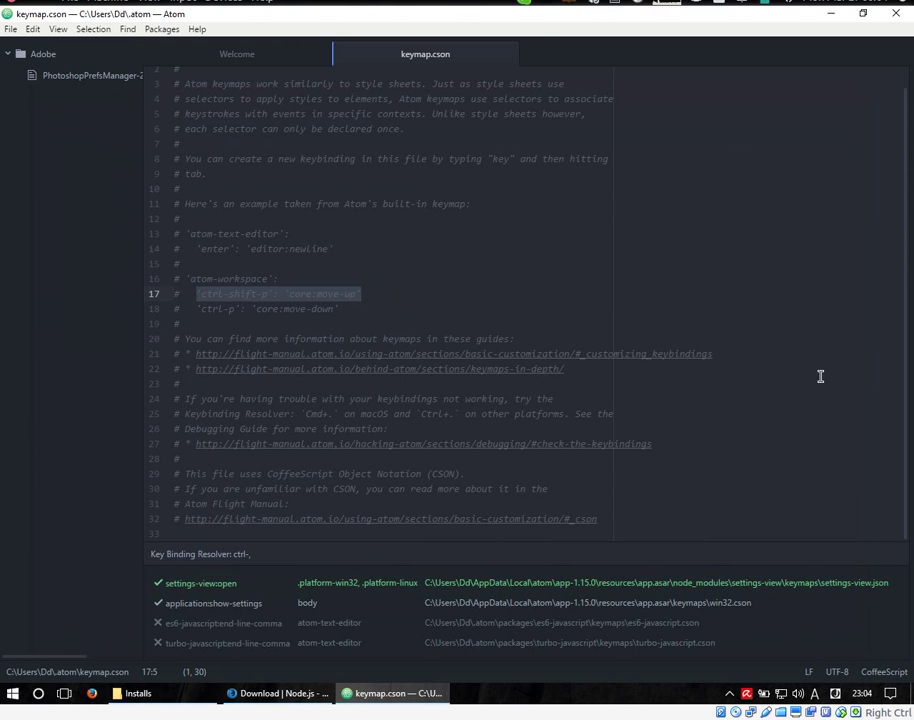
- Close the keymap.cson file and exit Atom
left_click(600, 246)
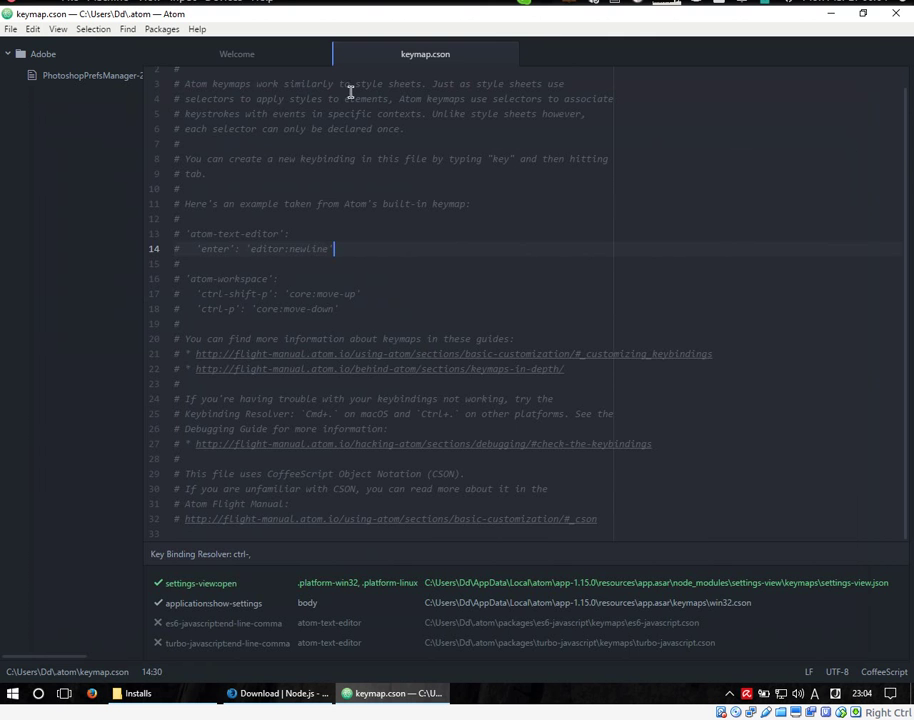
left_click(508, 55)
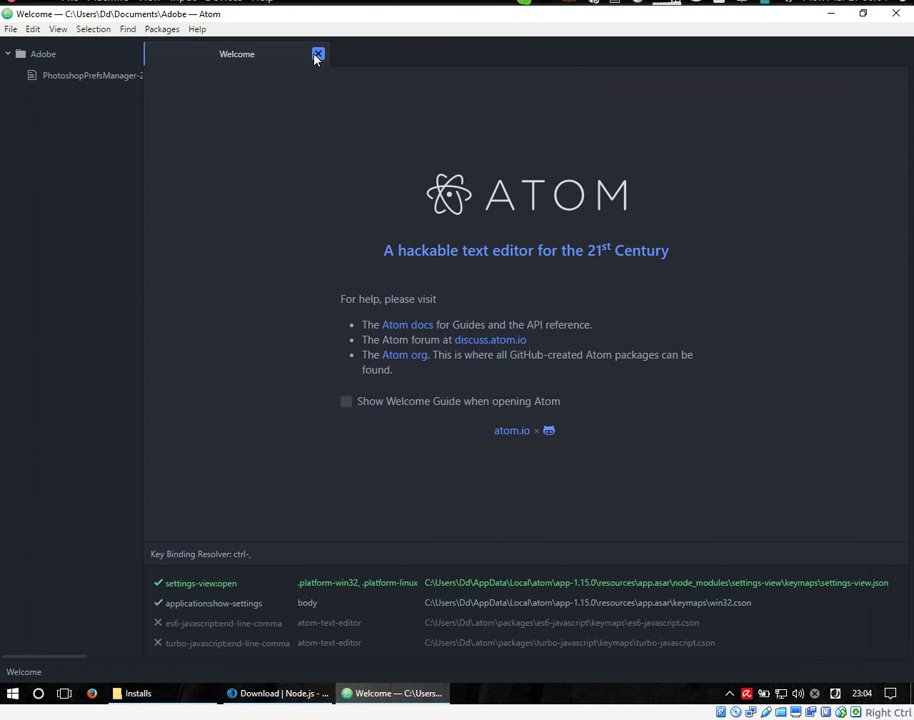
left_click(898, 14)
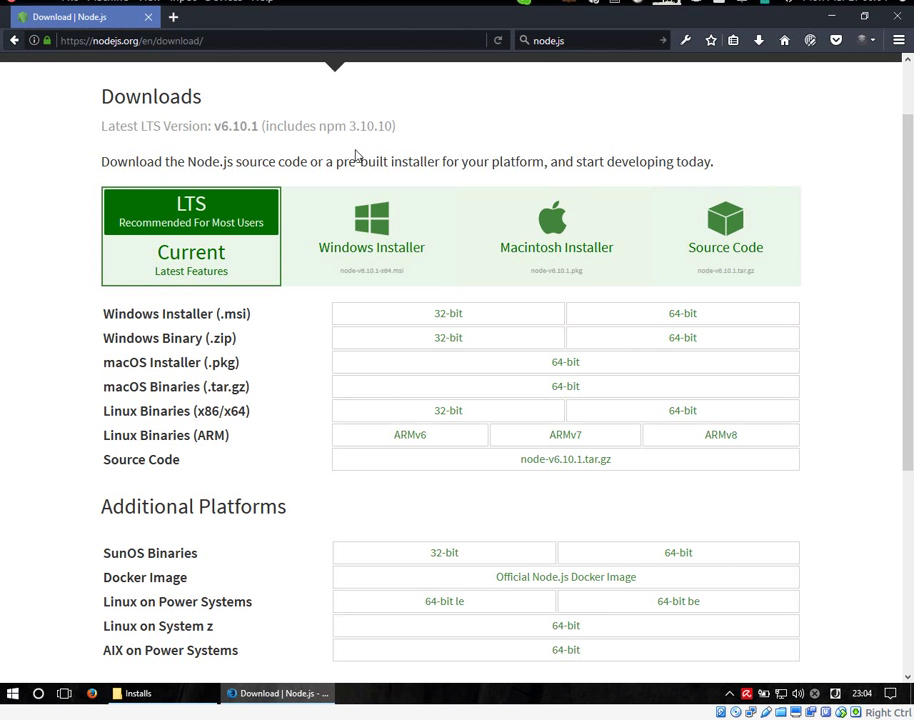
- Run node-v6.10.0-x64.msi from the Installs folder, accept the license and install Node.js with the default location and features
left_click(140, 694)
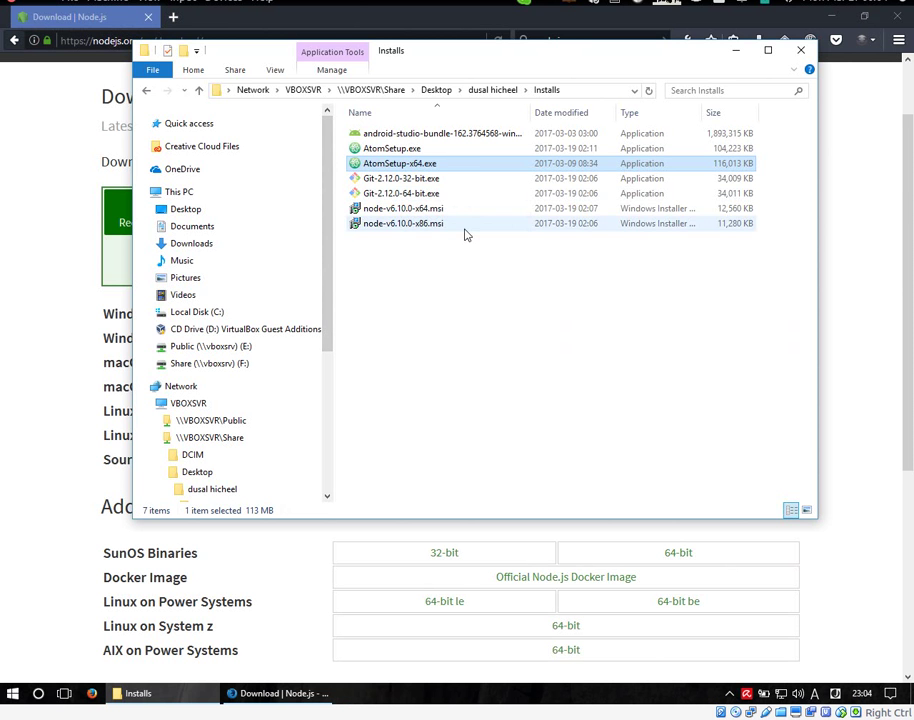
double_click(430, 210)
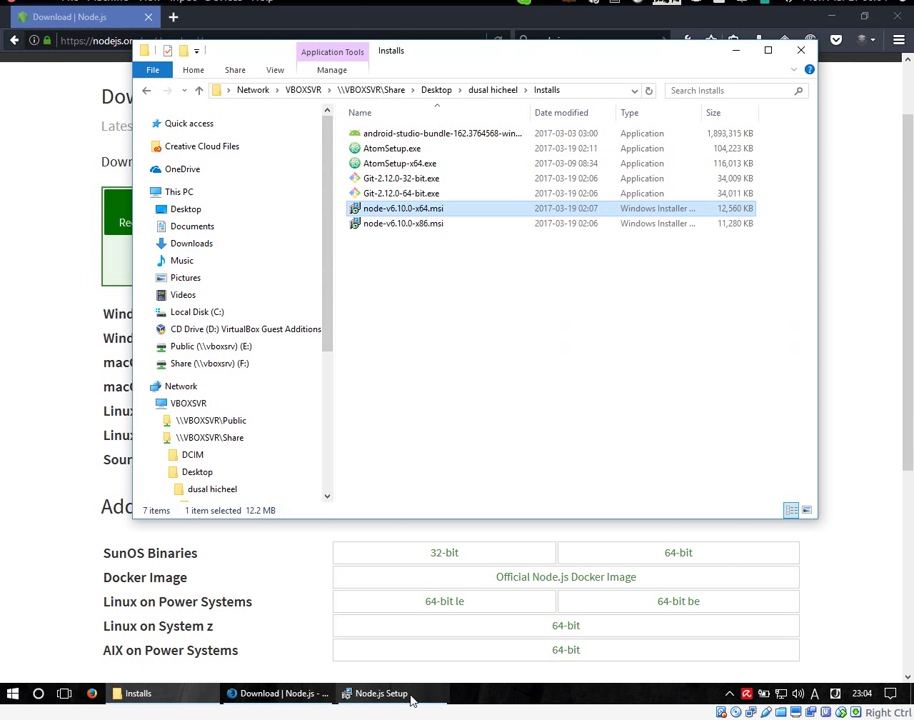
left_click(540, 464)
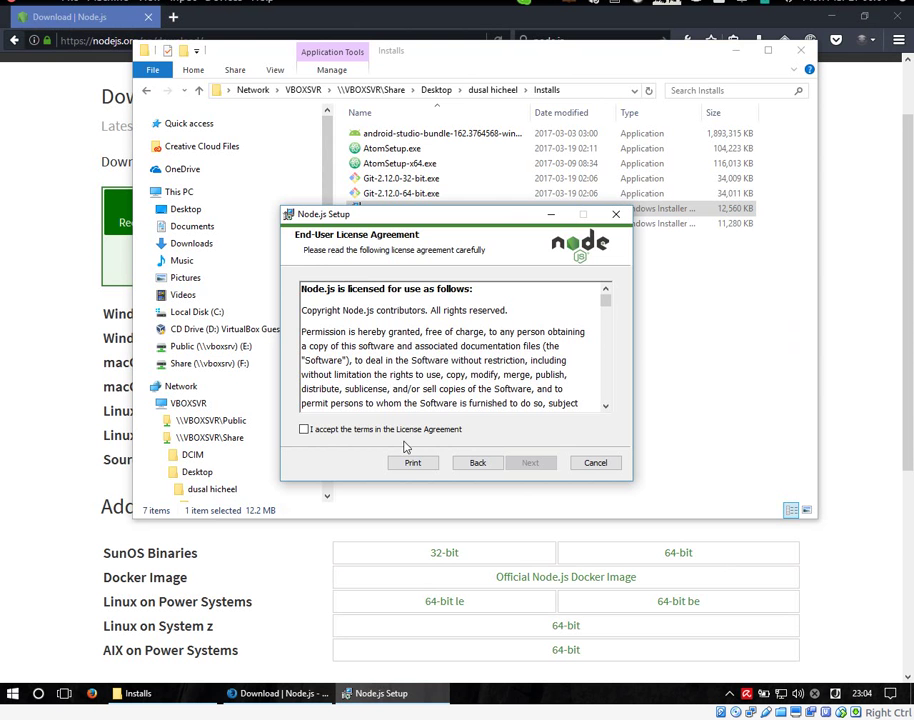
left_click(304, 429)
left_click(535, 464)
left_click(538, 464)
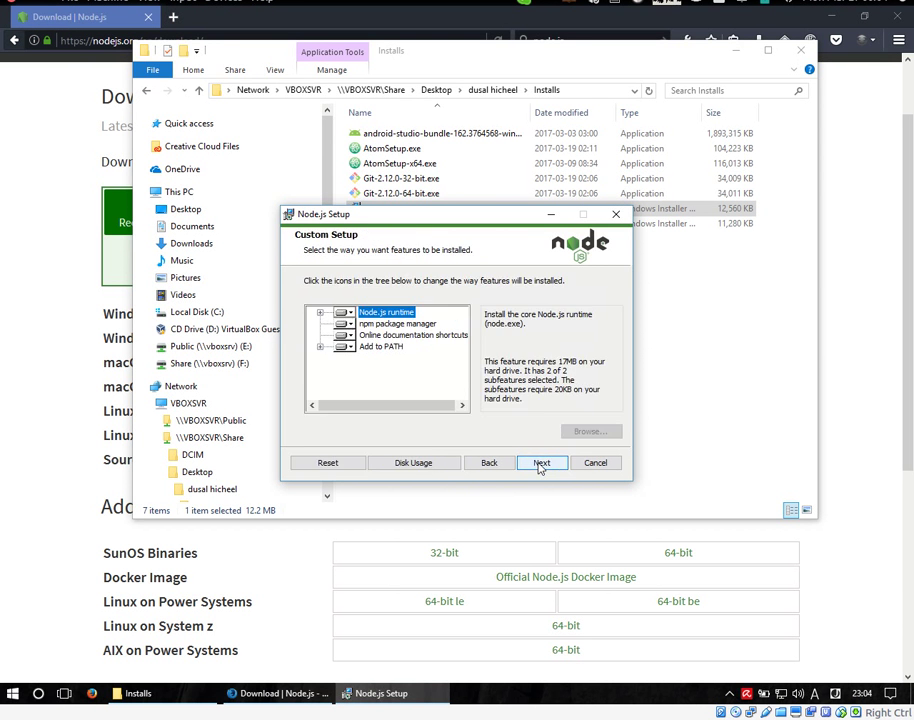
left_click(540, 464)
left_click(514, 462)
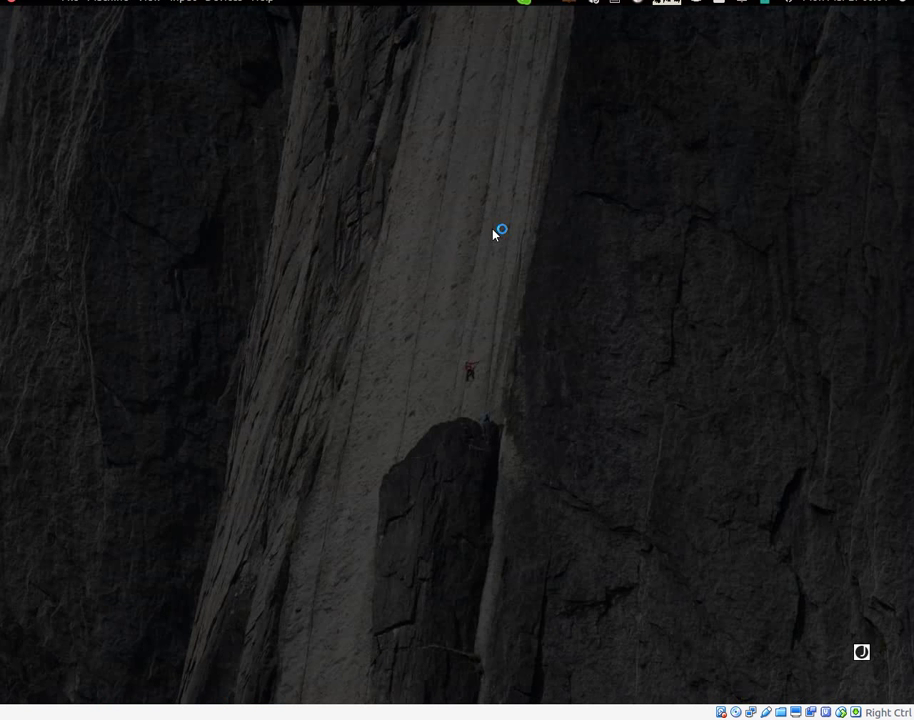
left_click(414, 445)
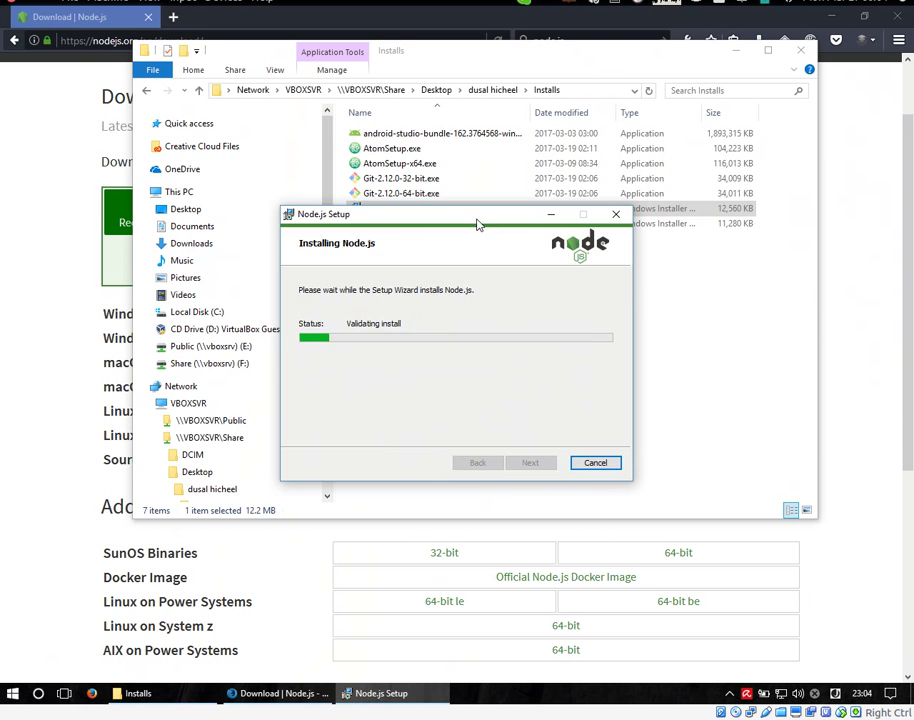
left_click_drag(478, 224, 267, 299)
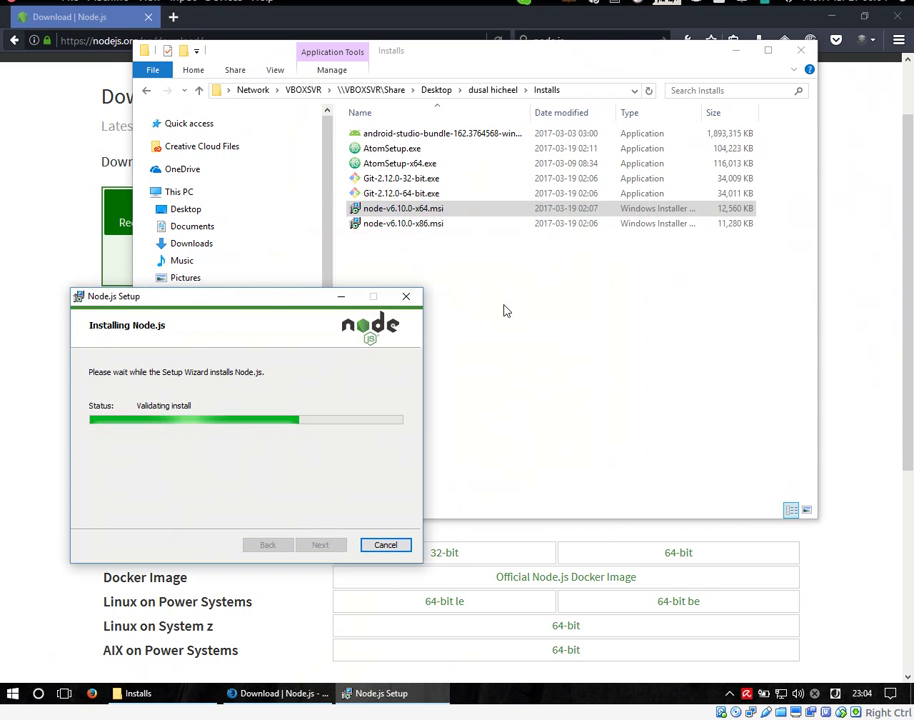
- Switch to Firefox, search the web for git, open the git-scm.com site and look over its home page
left_click(861, 290)
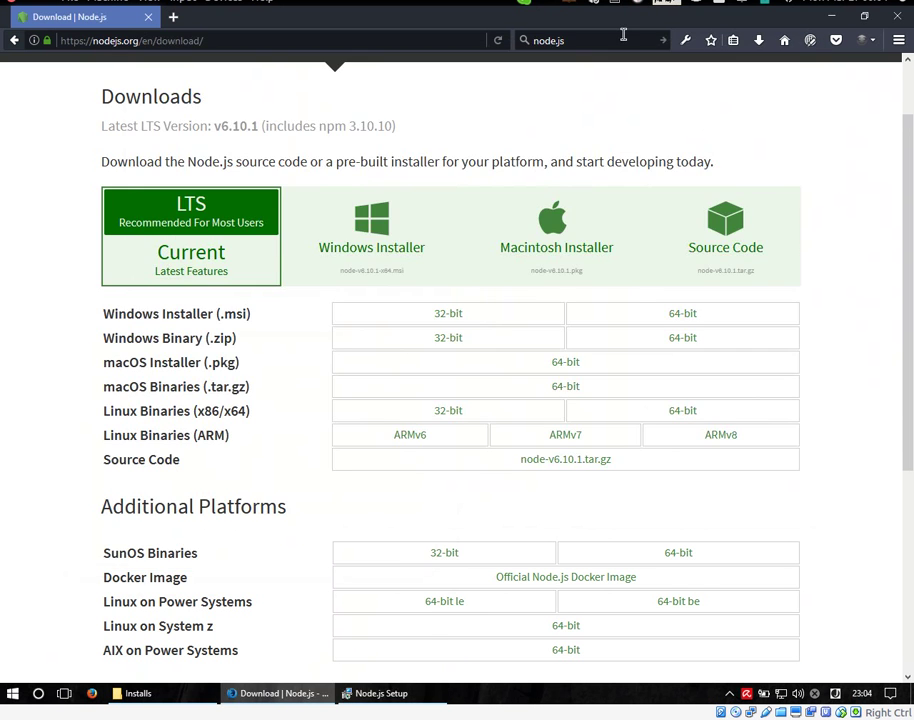
left_click(623, 35)
type("git")
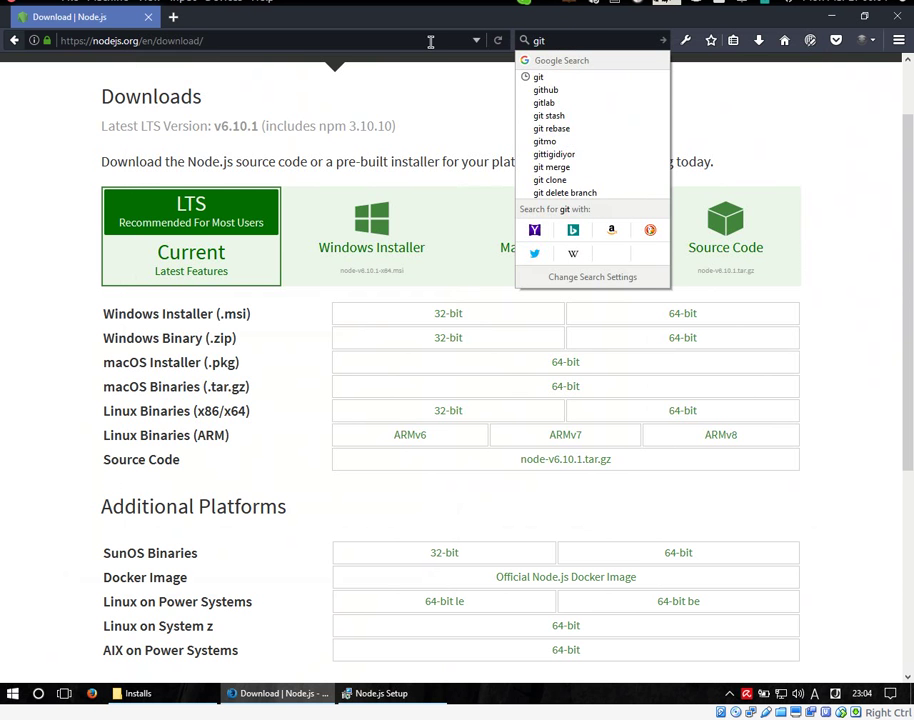
key("Return")
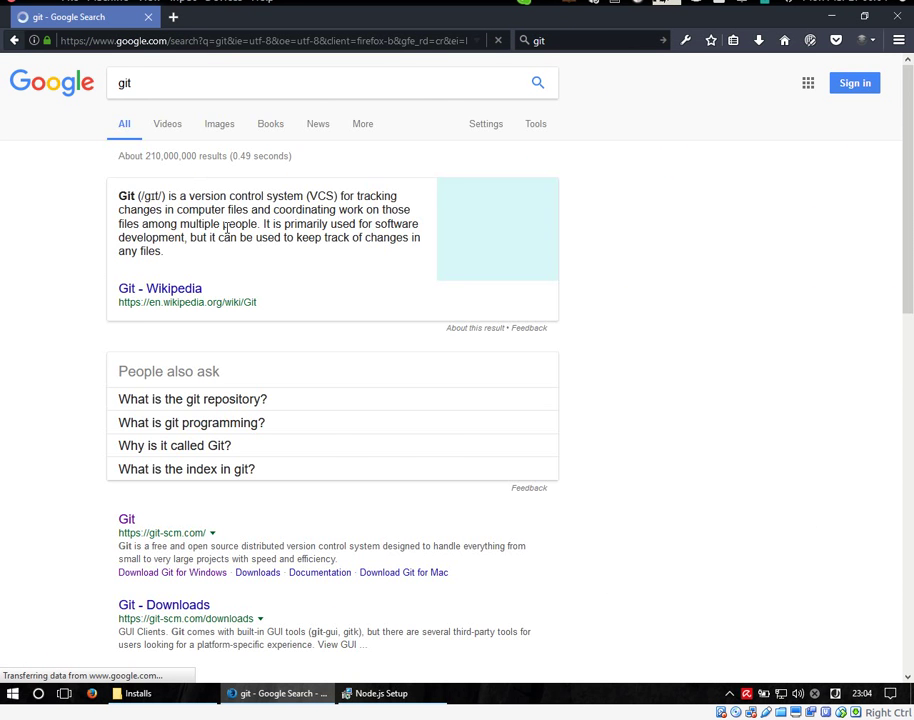
scroll(140, 420, "down", 3)
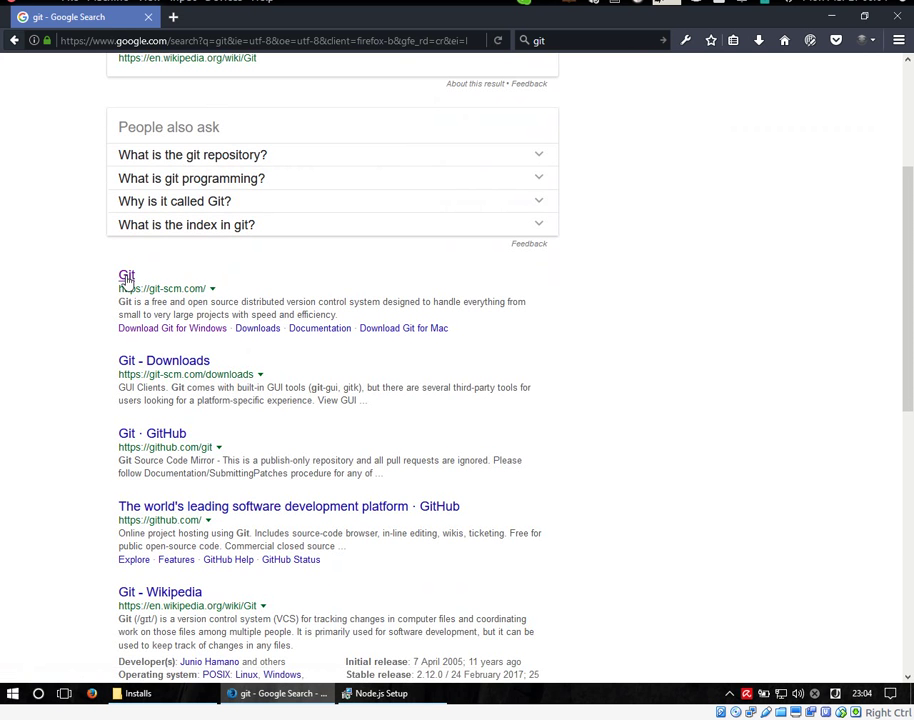
left_click(127, 276)
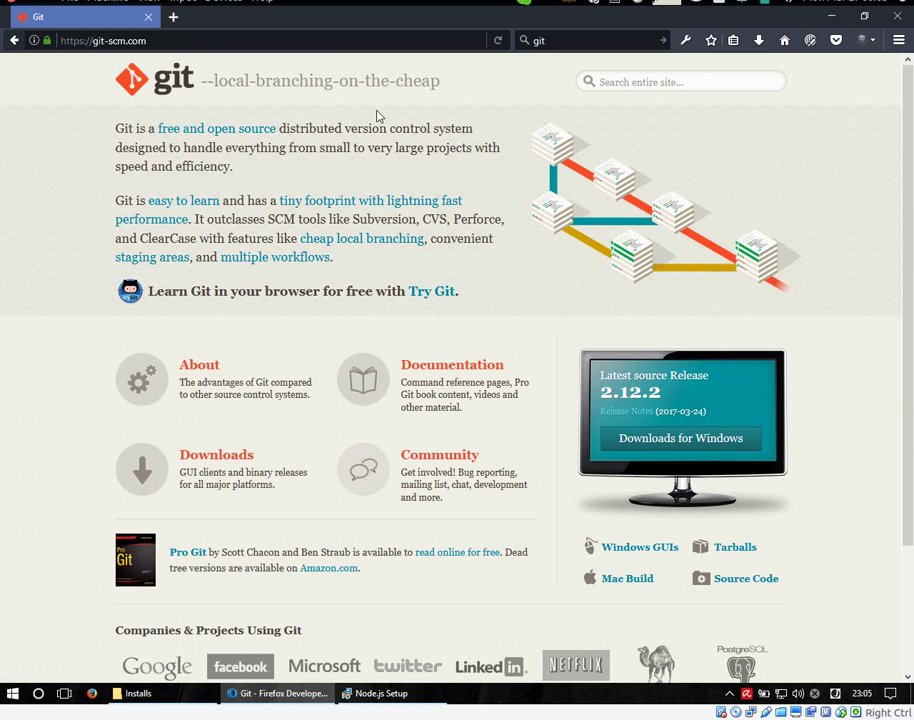
scroll(848, 355, "down", 3)
scroll(848, 361, "up", 3)
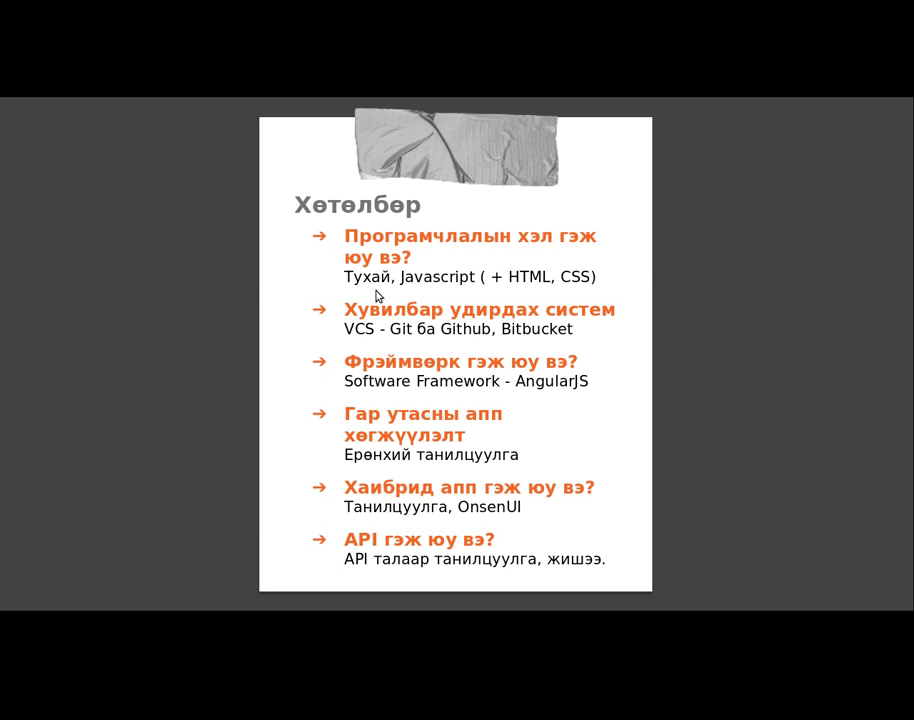
- Open the Git for Windows download page and cancel saving Git-2.12.1-64-bit.exe
key("alt+Tab")
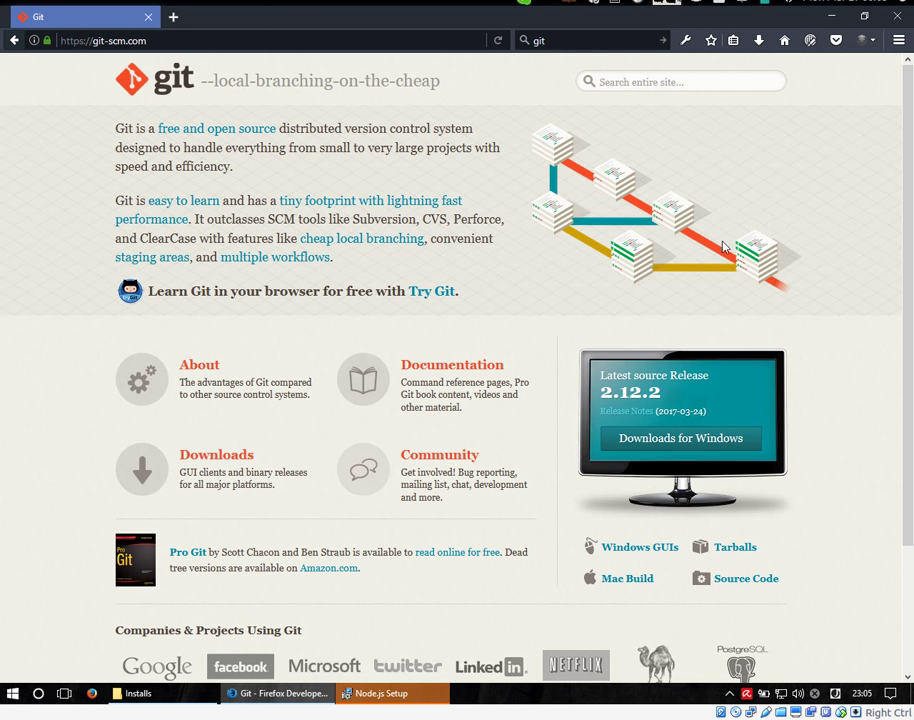
left_click(688, 438)
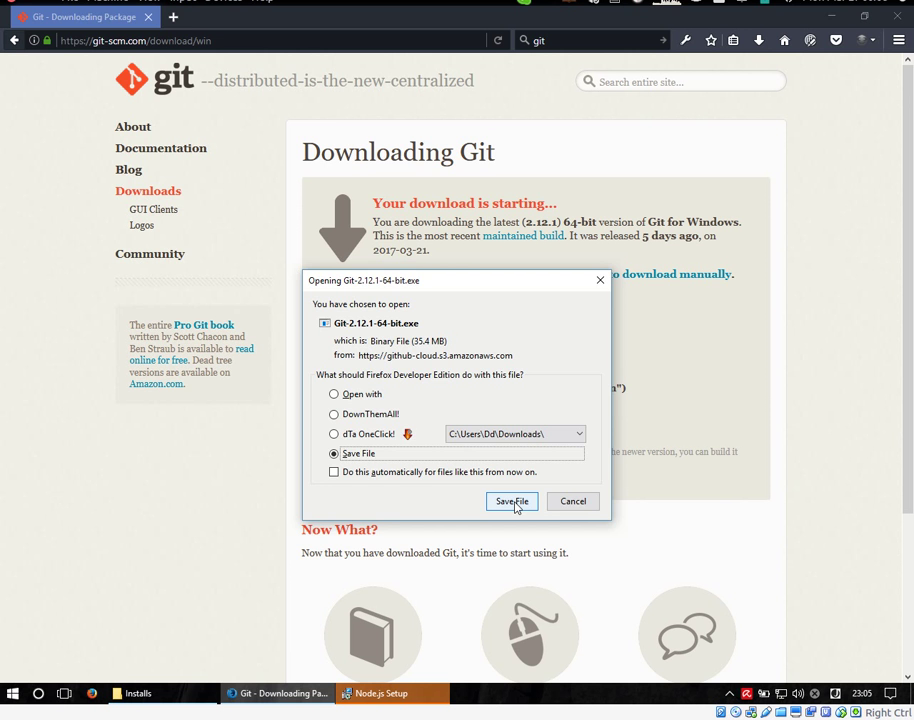
left_click(513, 502)
left_click(578, 505)
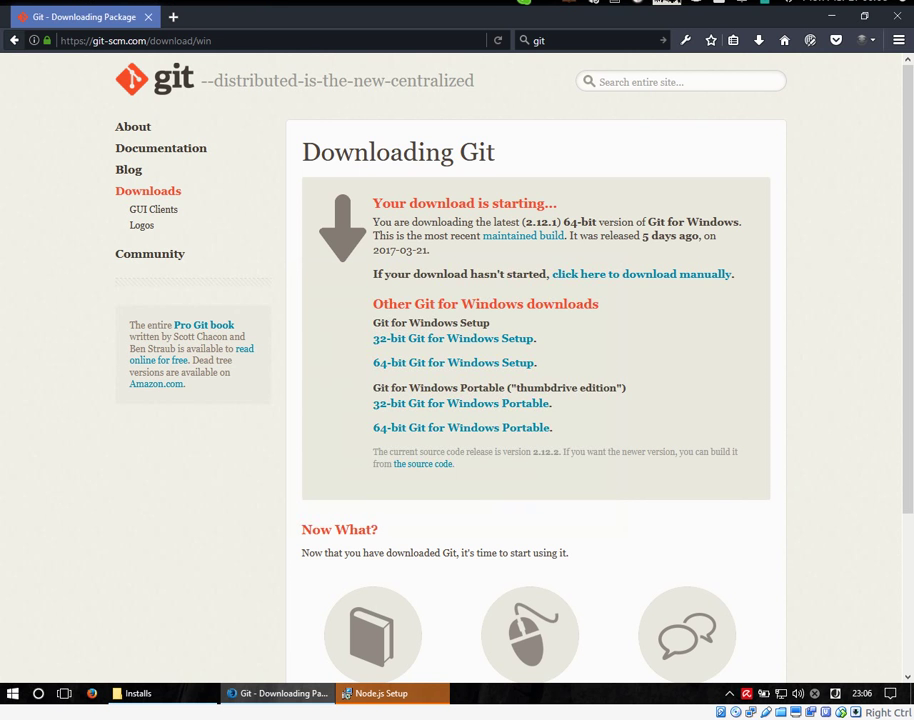
- Open a Linux terminal, run sudo apt-get install git with the account password entered, and highlight the command for review
key("ctrl+alt+t")
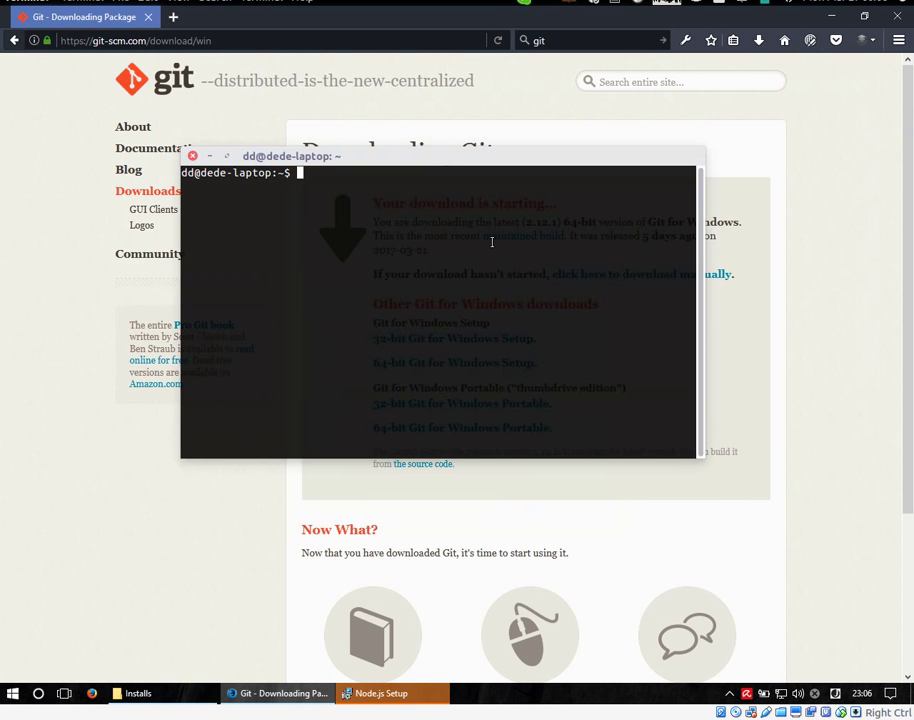
type("sudo apt-get install git")
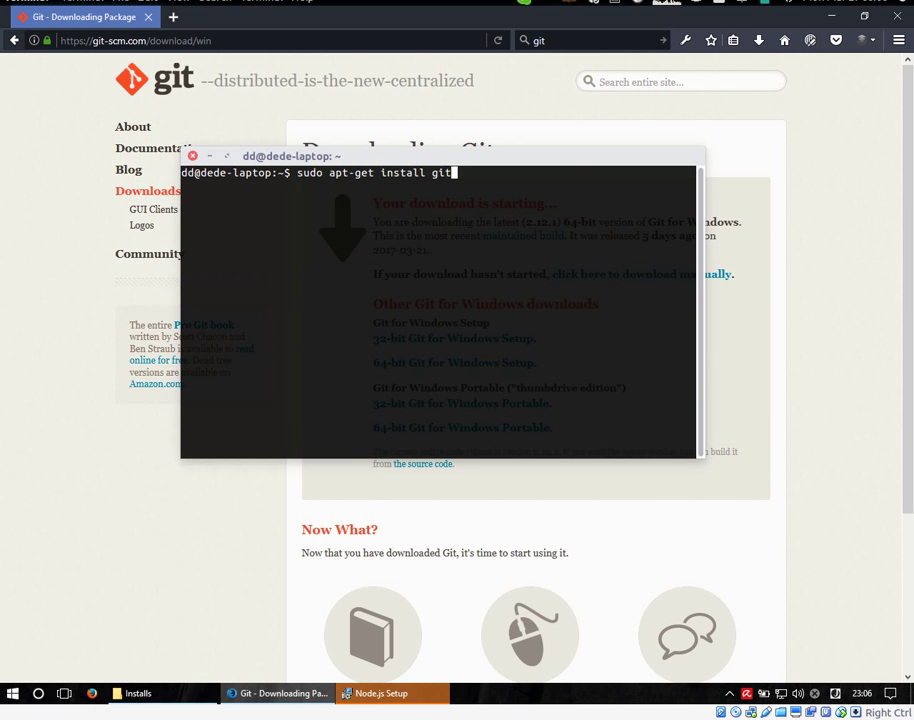
key("Return")
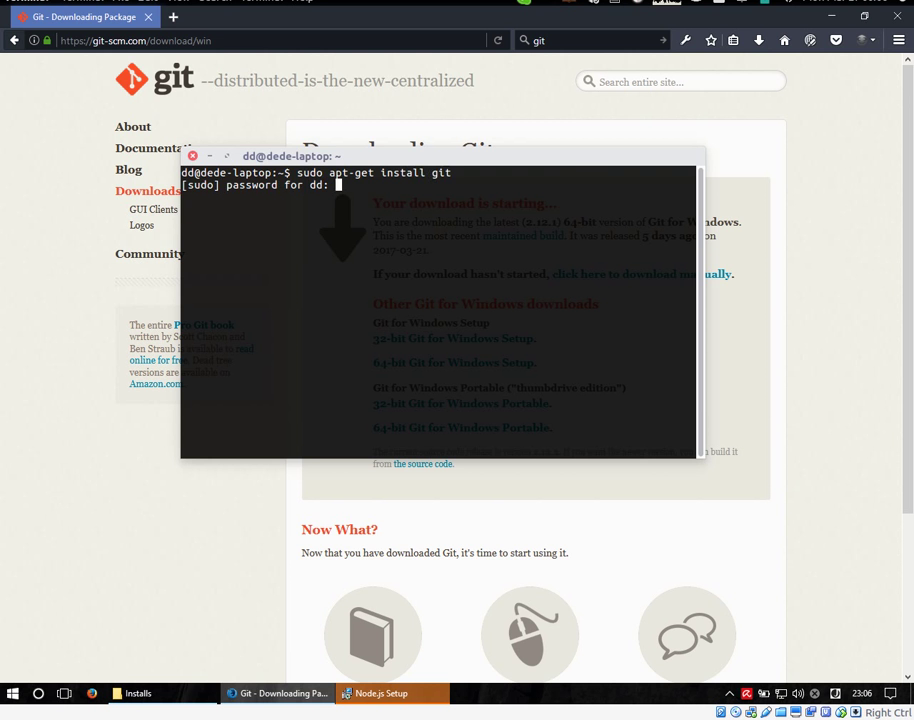
key("Return")
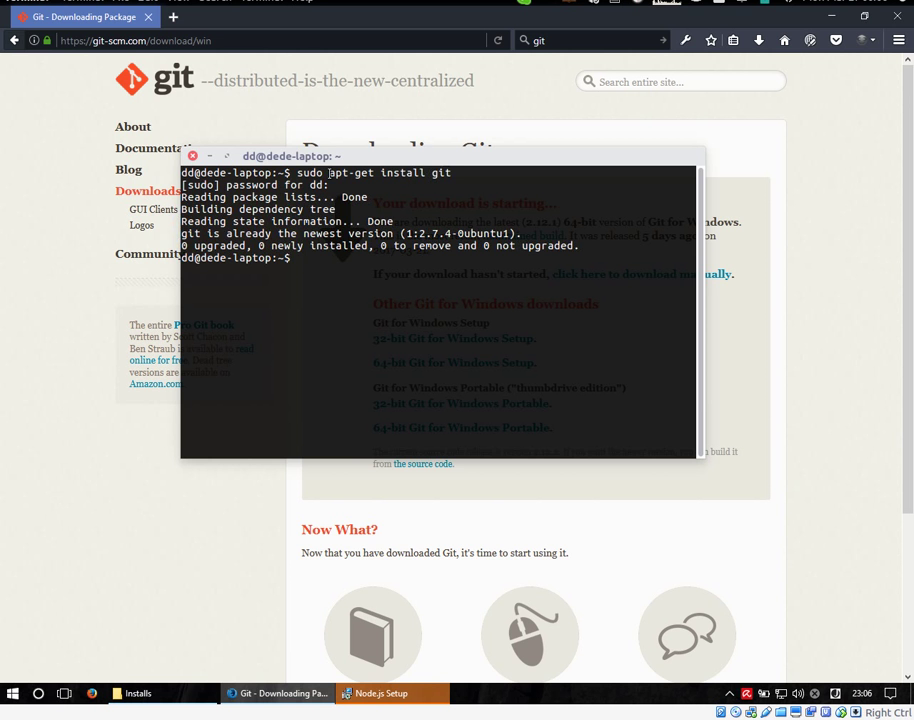
left_click_drag(330, 172, 374, 173)
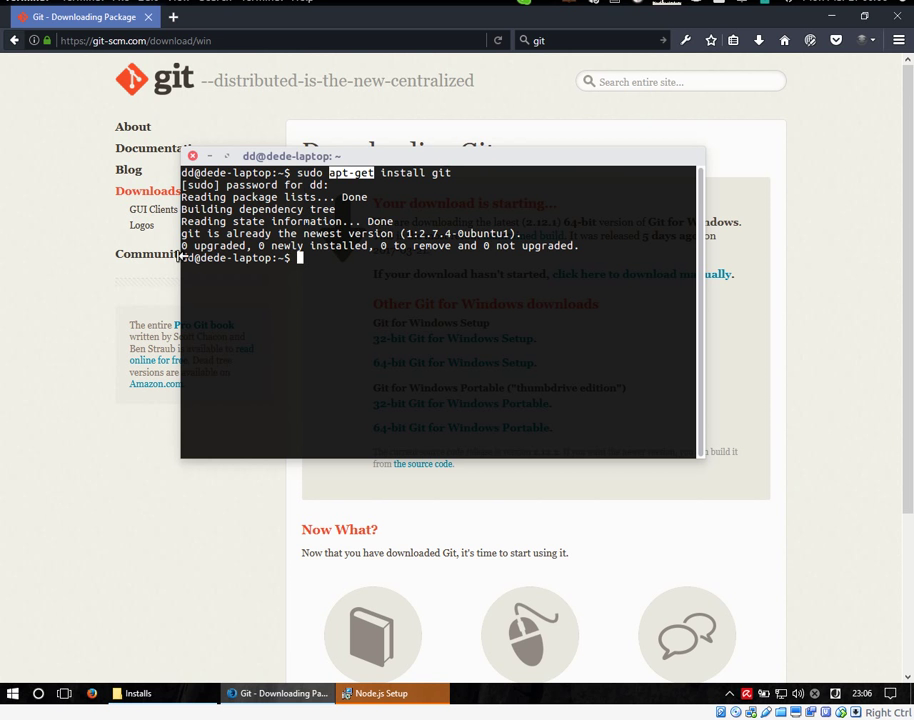
left_click_drag(178, 257, 244, 257)
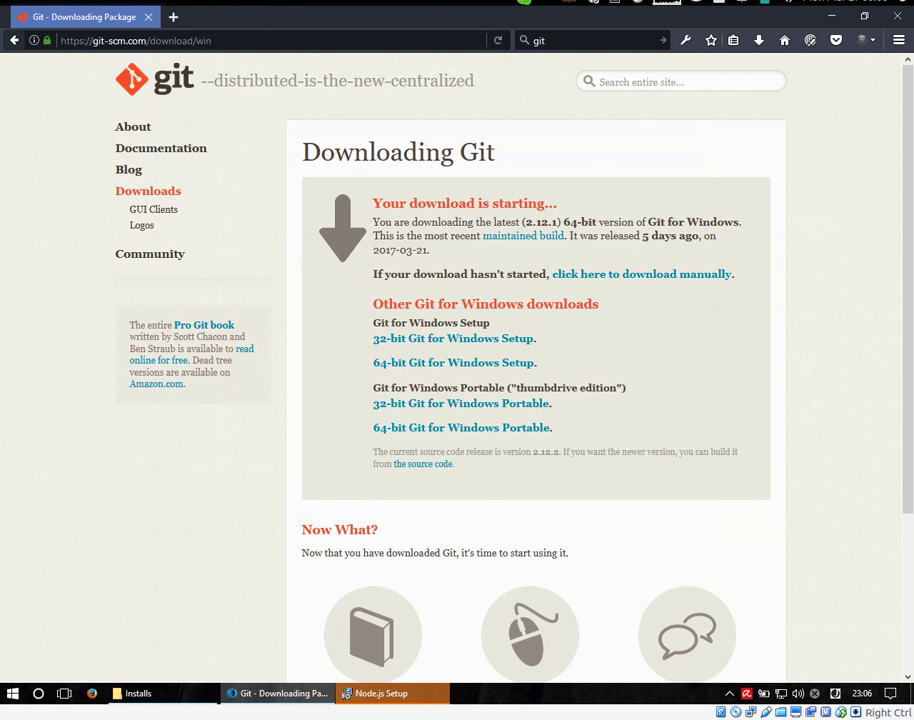
key("alt+Tab")
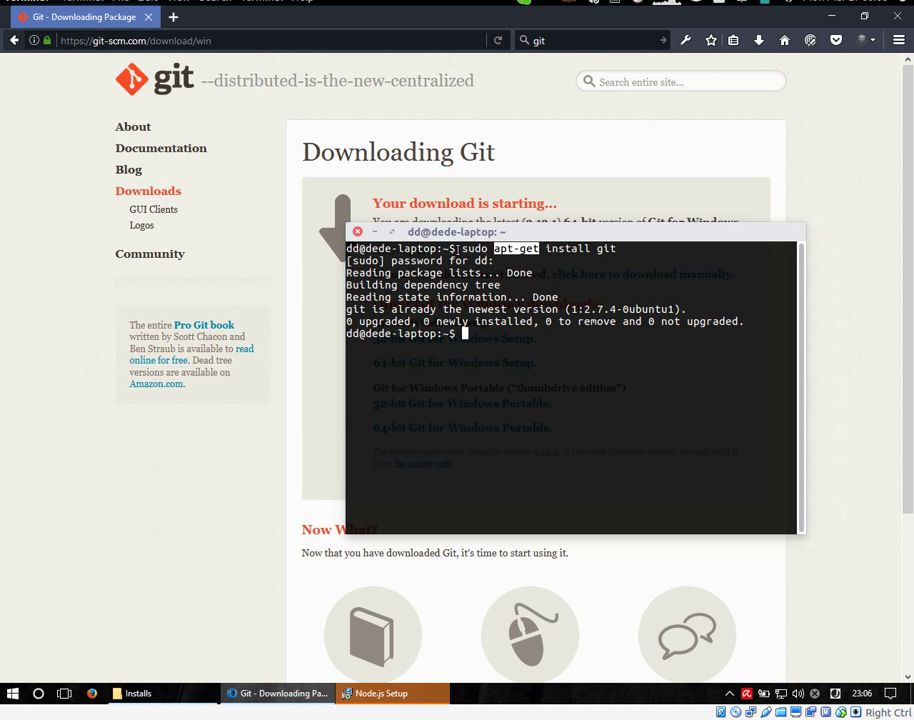
left_click_drag(460, 248, 700, 249)
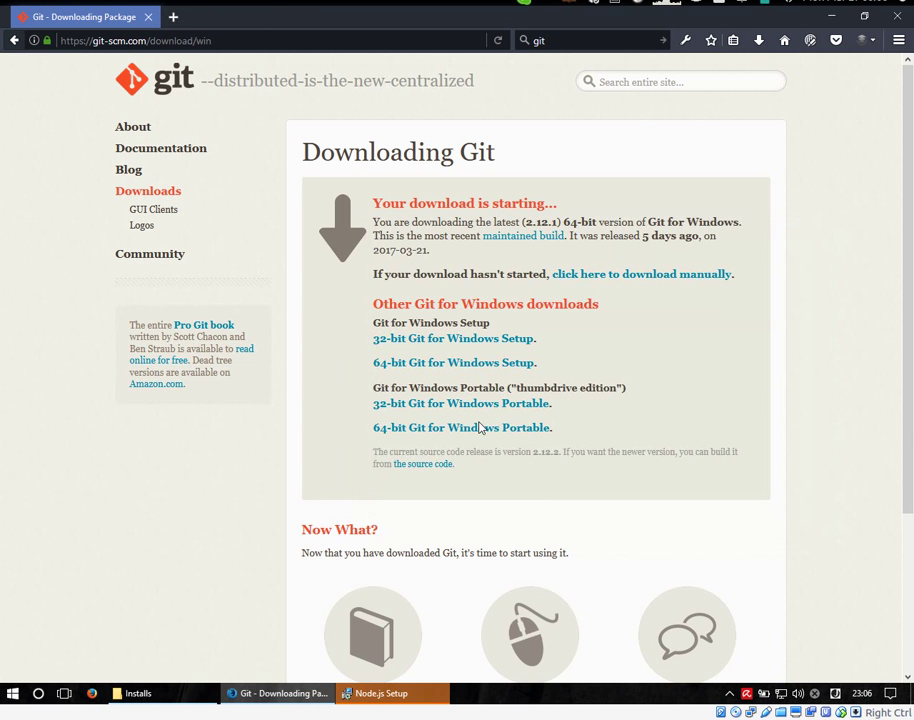
- Finish the Node.js Setup wizard and minimize Firefox to get back to the Installs folder
left_click(380, 693)
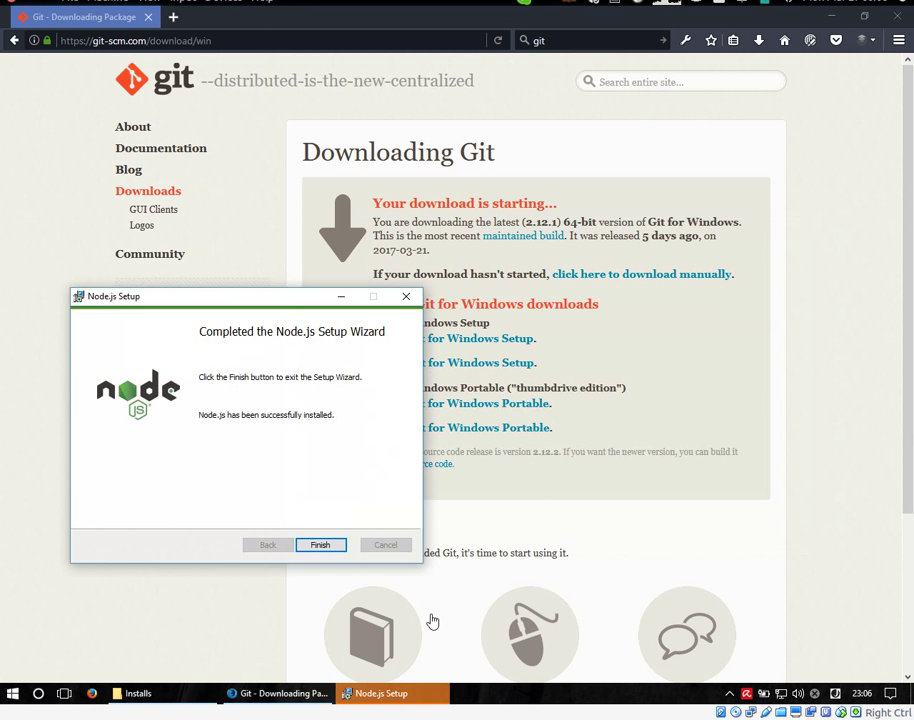
left_click(320, 545)
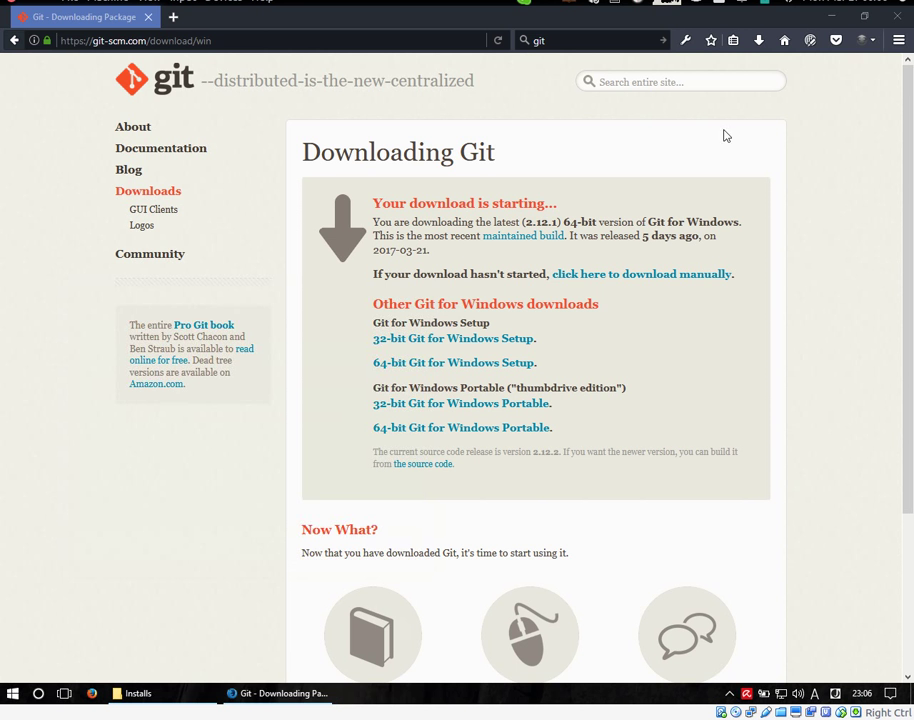
left_click(834, 19)
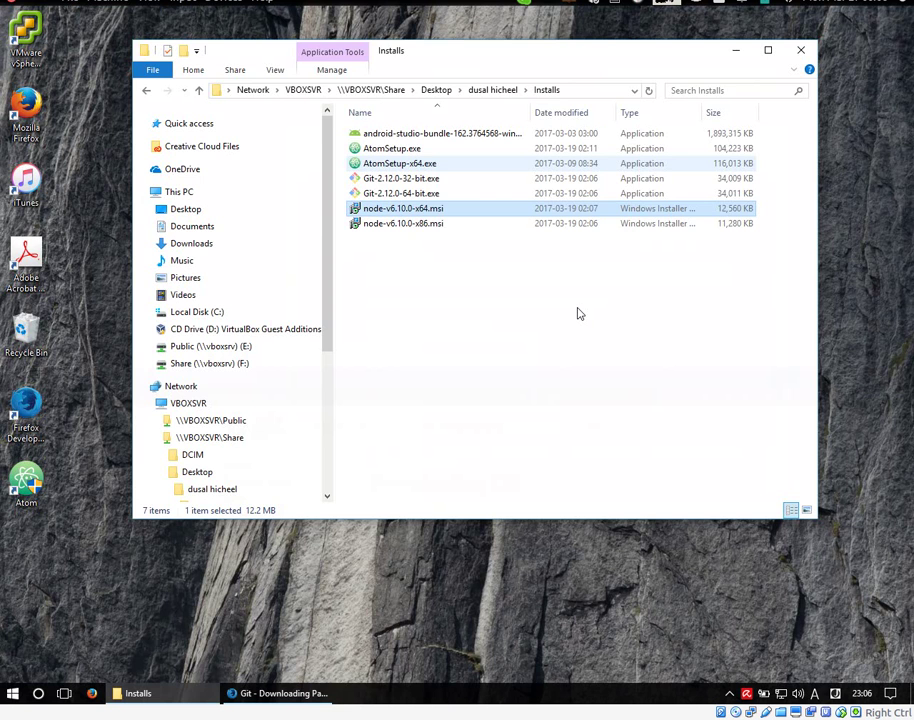
- Run Git-2.12.0-64-bit.exe from the Installs folder, allow it to make changes and proceed past the license to the component selection
double_click(412, 195)
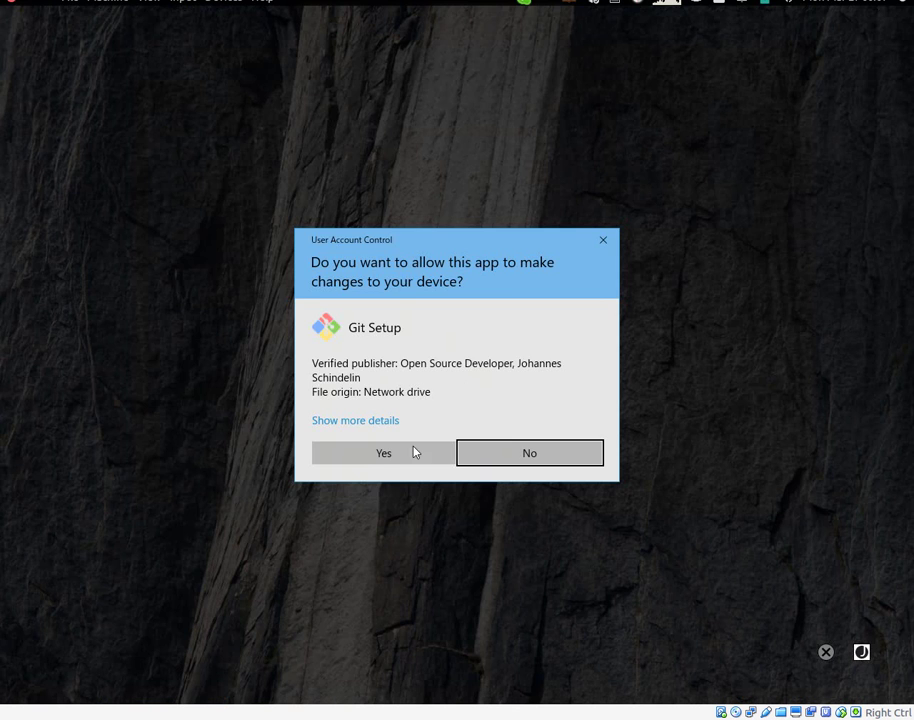
left_click(415, 452)
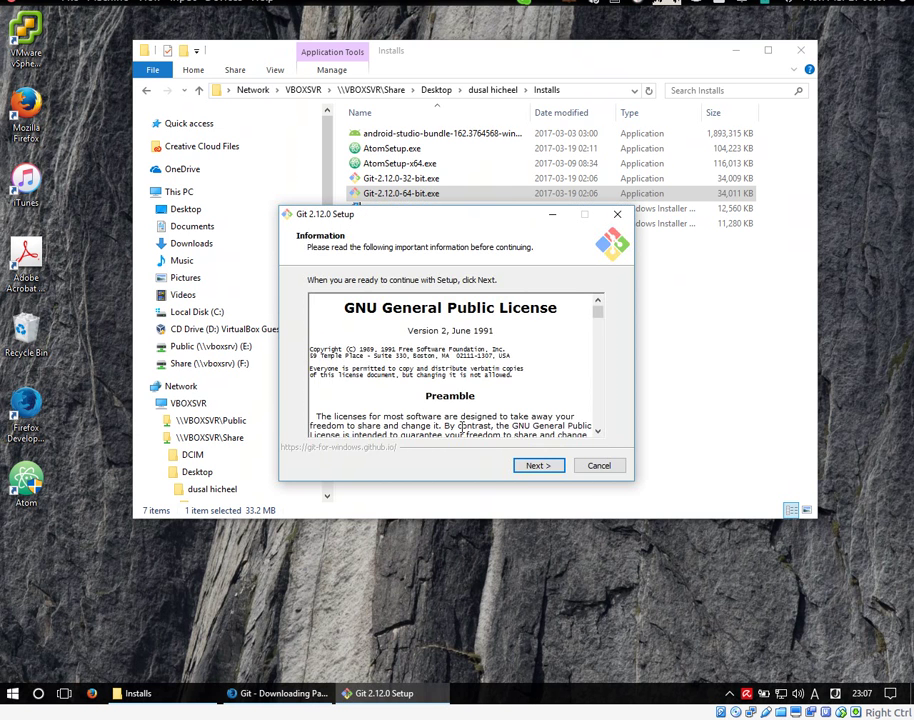
left_click(537, 465)
left_click(553, 467)
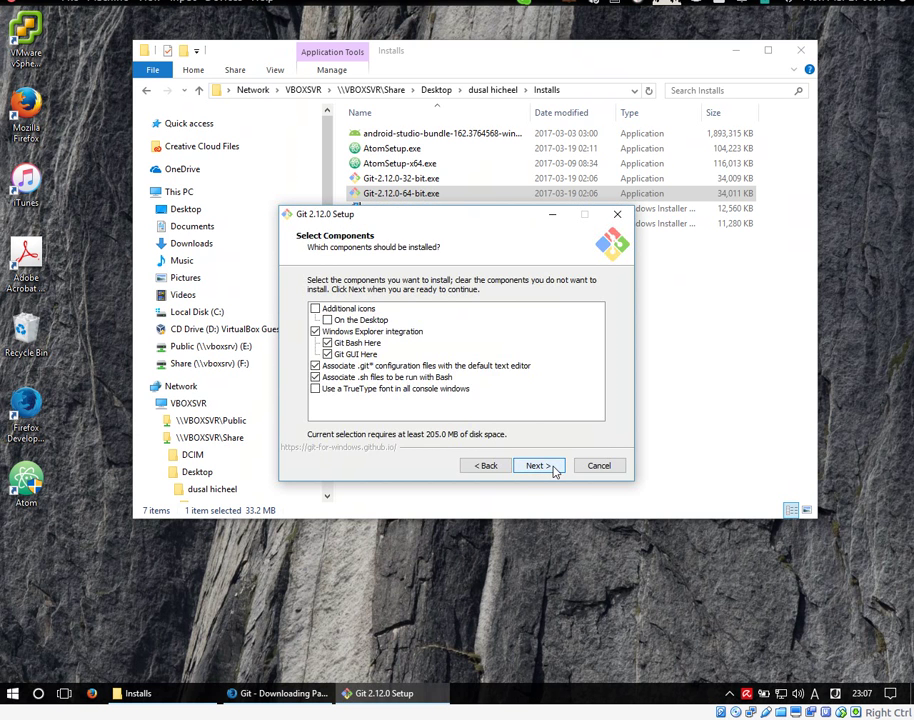
- Add the additional desktop icons and the TrueType console font to the Git components, keeping Git as the Start Menu folder
left_click(340, 309)
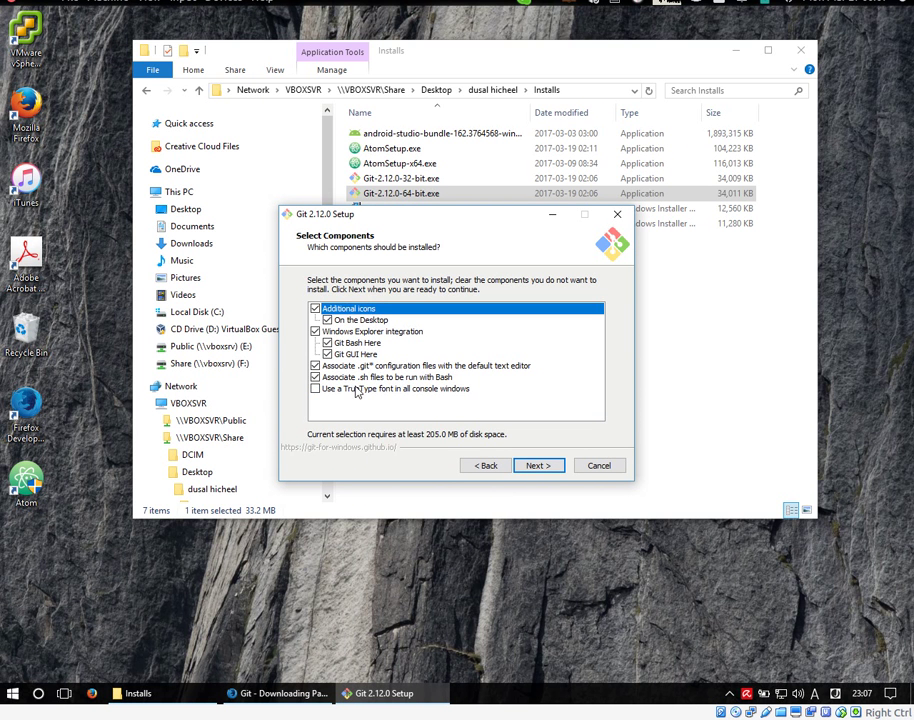
left_click(316, 389)
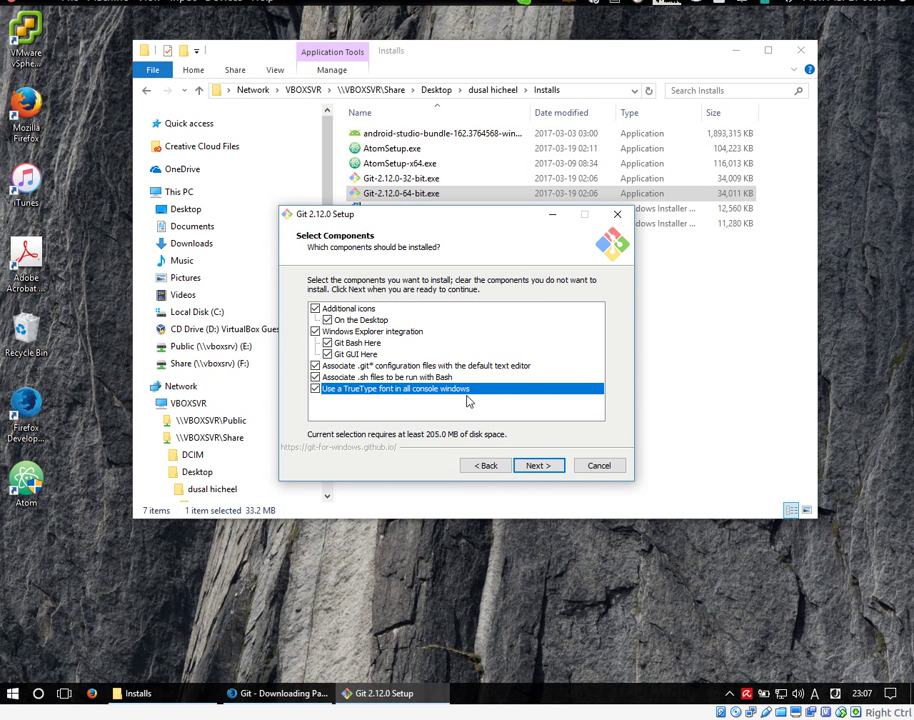
left_click(549, 467)
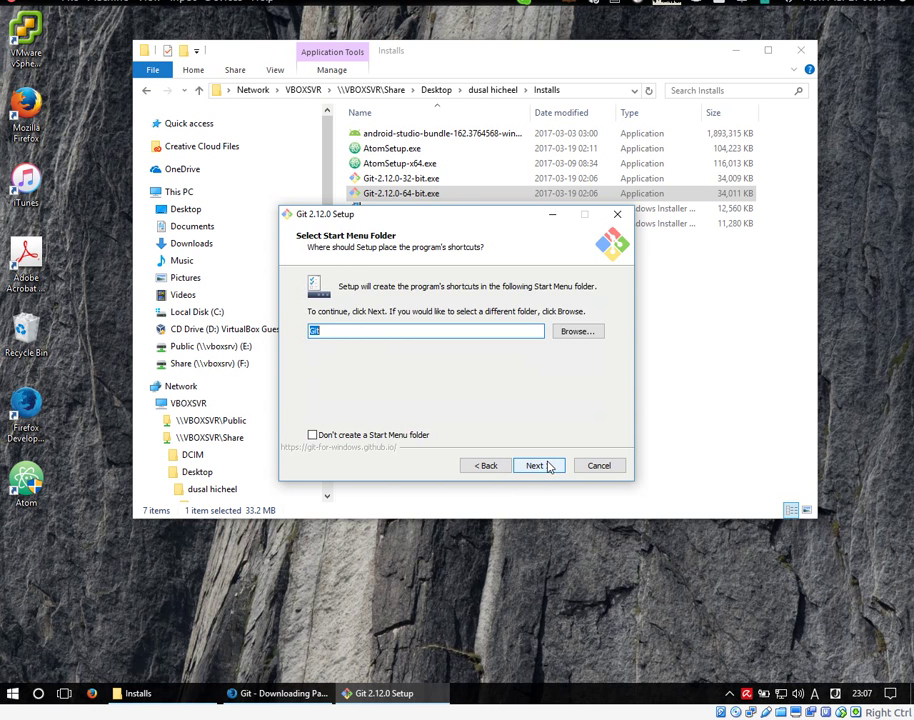
left_click(549, 467)
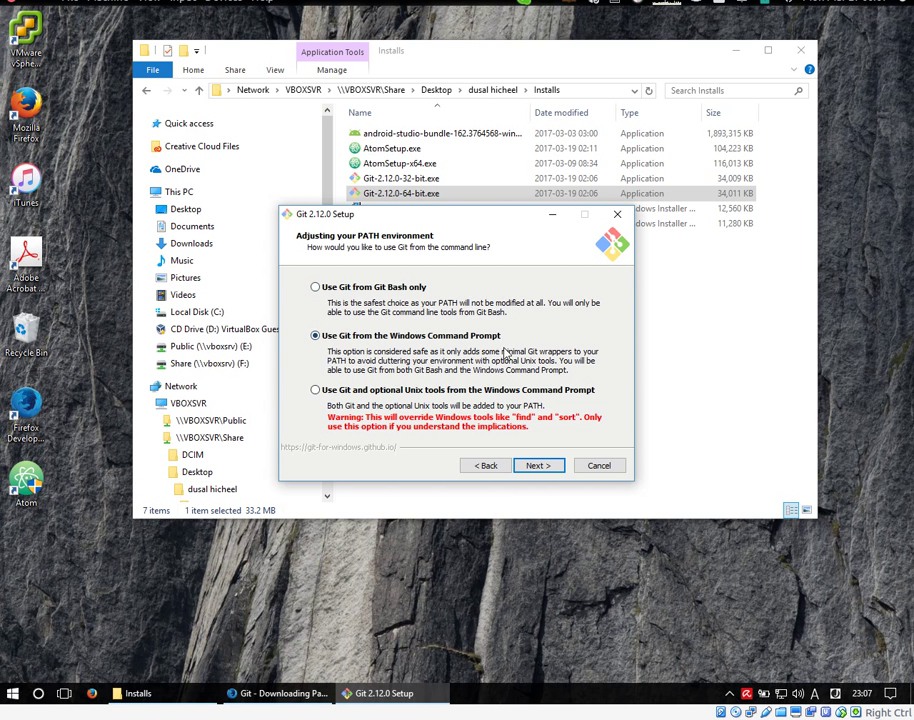
- Set the PATH option to use Git and optional Unix tools from the Windows Command Prompt
left_click(315, 392)
left_click(538, 466)
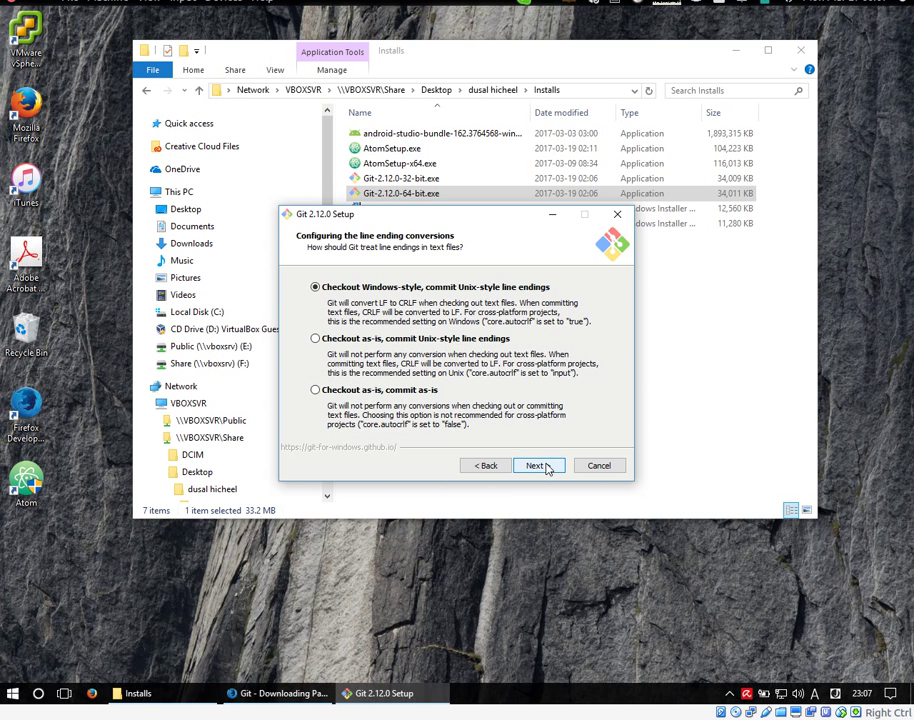
left_click(475, 467)
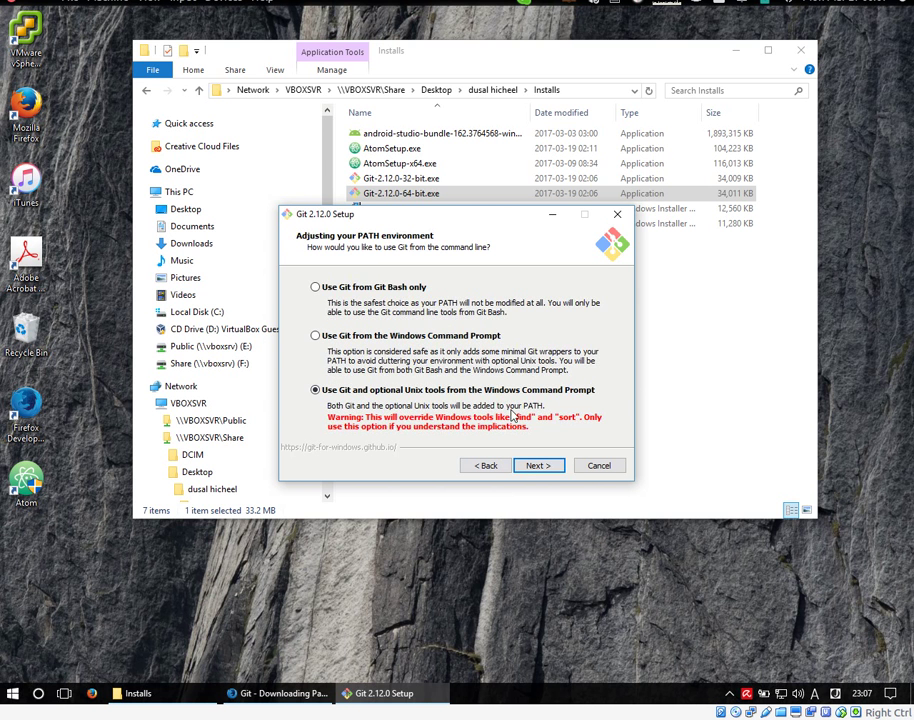
left_click(538, 465)
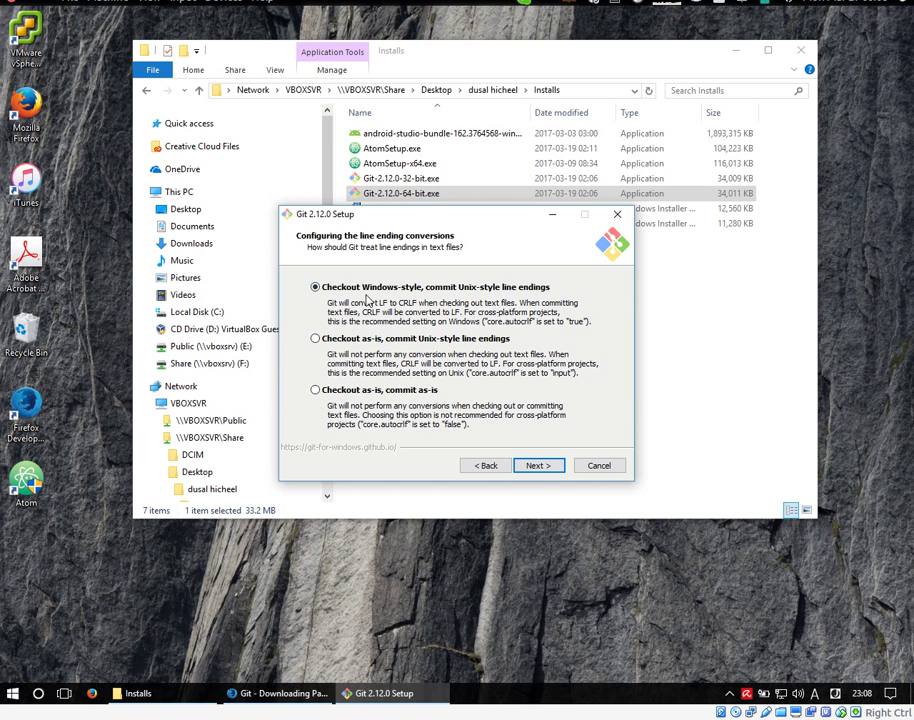
- Keep Windows-style checkout with Unix-style commits, MinTTY and the default extra options, start installing Git, and move the setup window aside
left_click(548, 470)
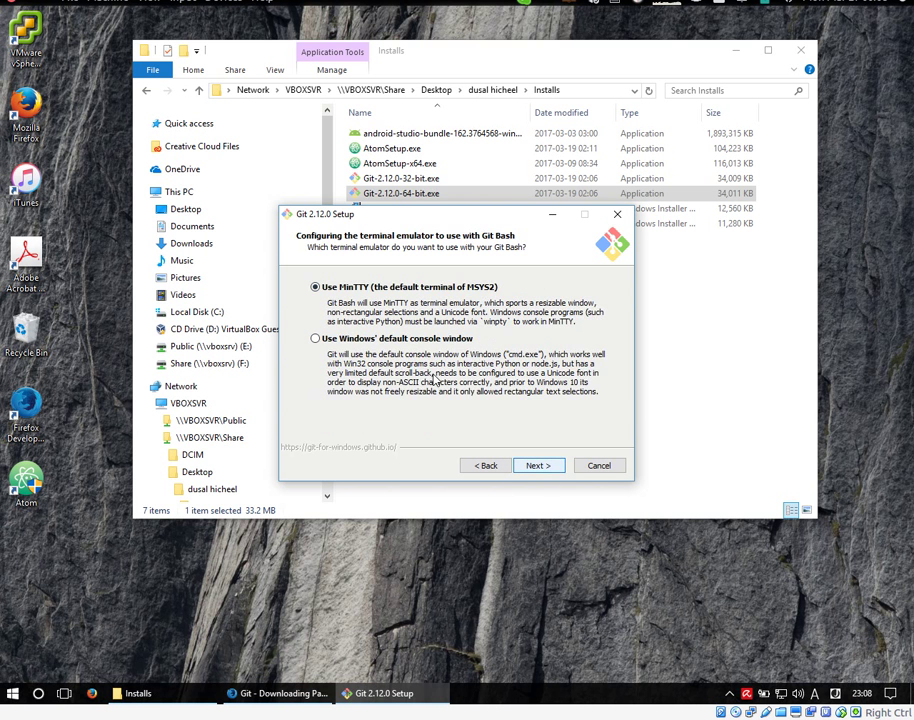
left_click(553, 465)
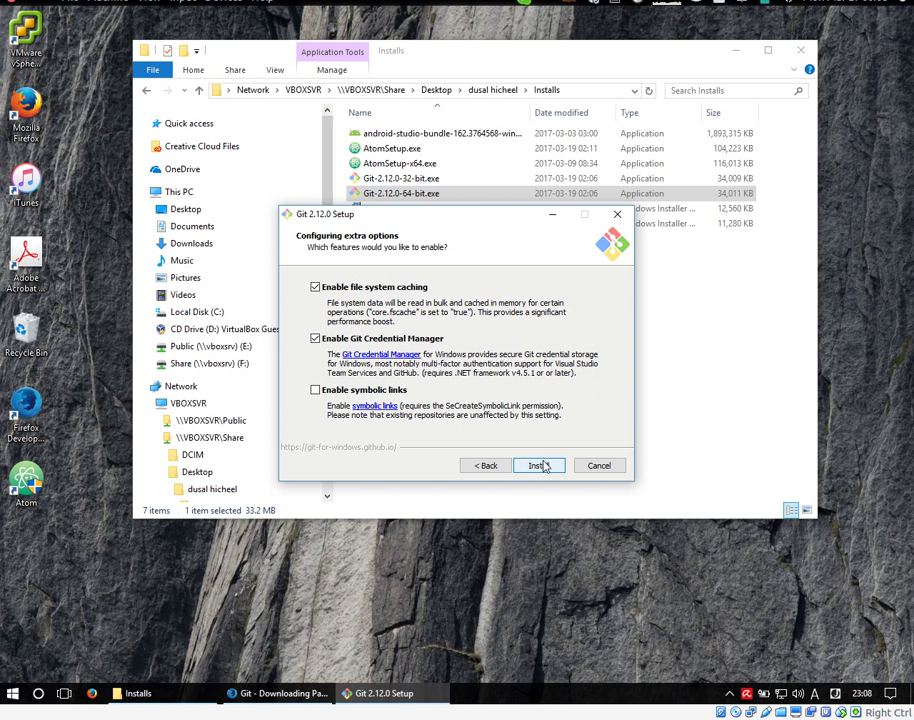
left_click(541, 466)
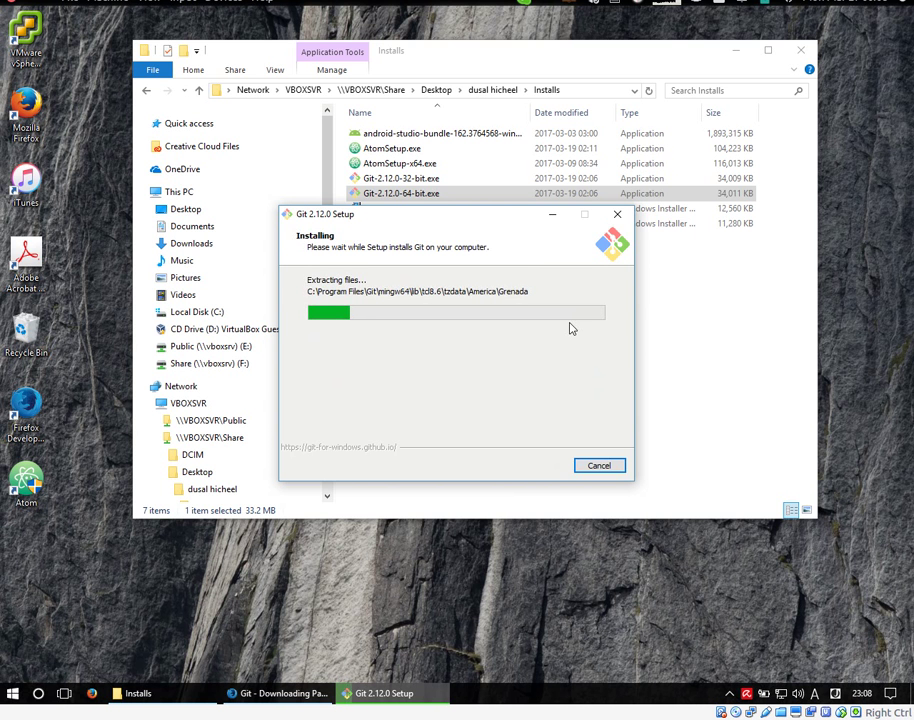
left_click_drag(440, 218, 537, 317)
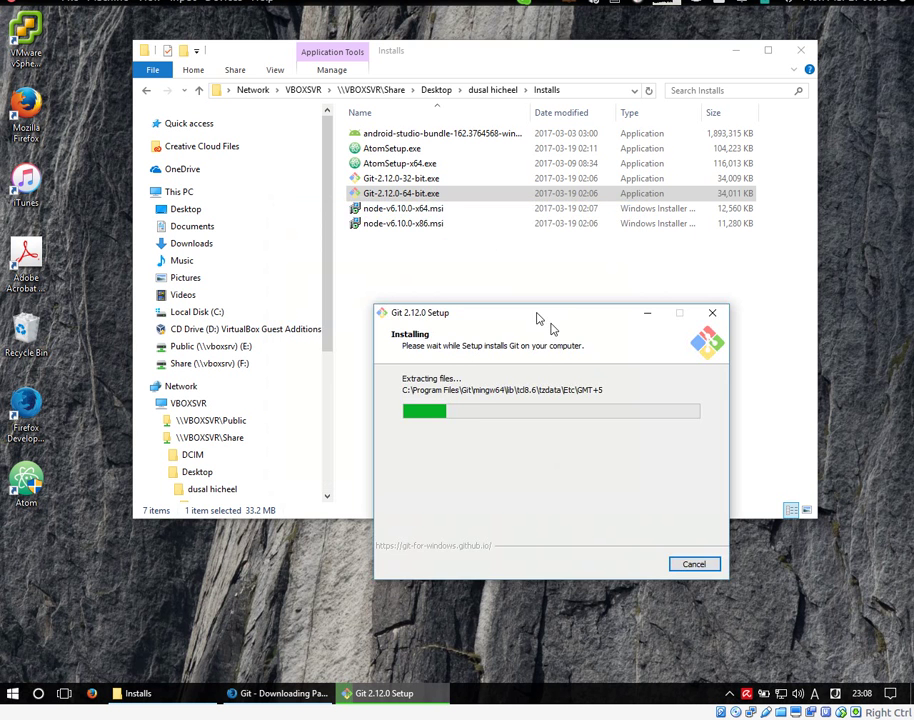
- Switch to Firefox, search the web for android studio and dismiss Google's default search engine suggestion
left_click(283, 693)
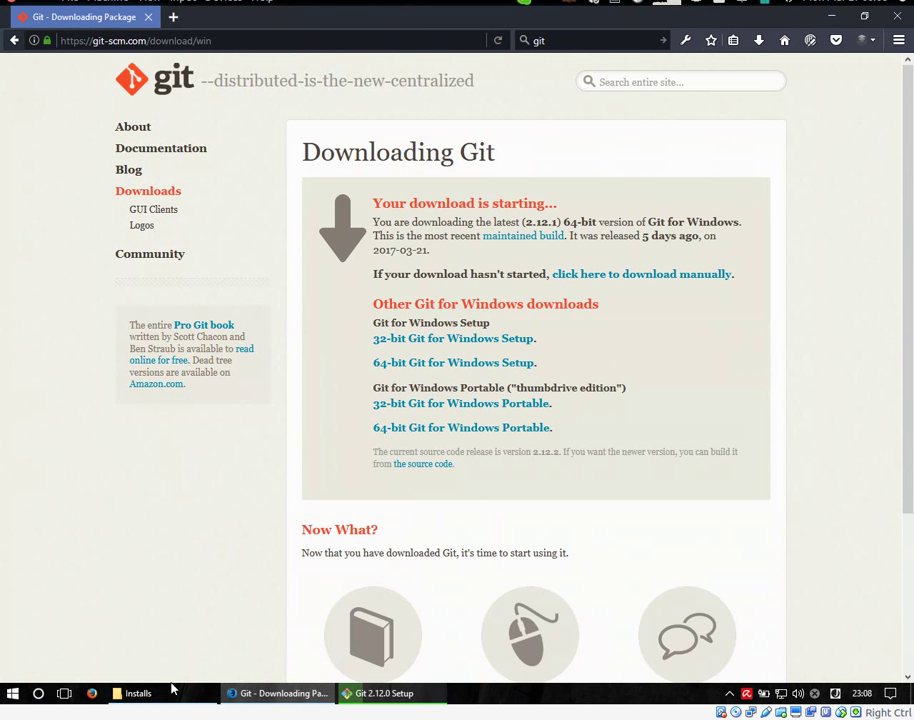
left_click(572, 41)
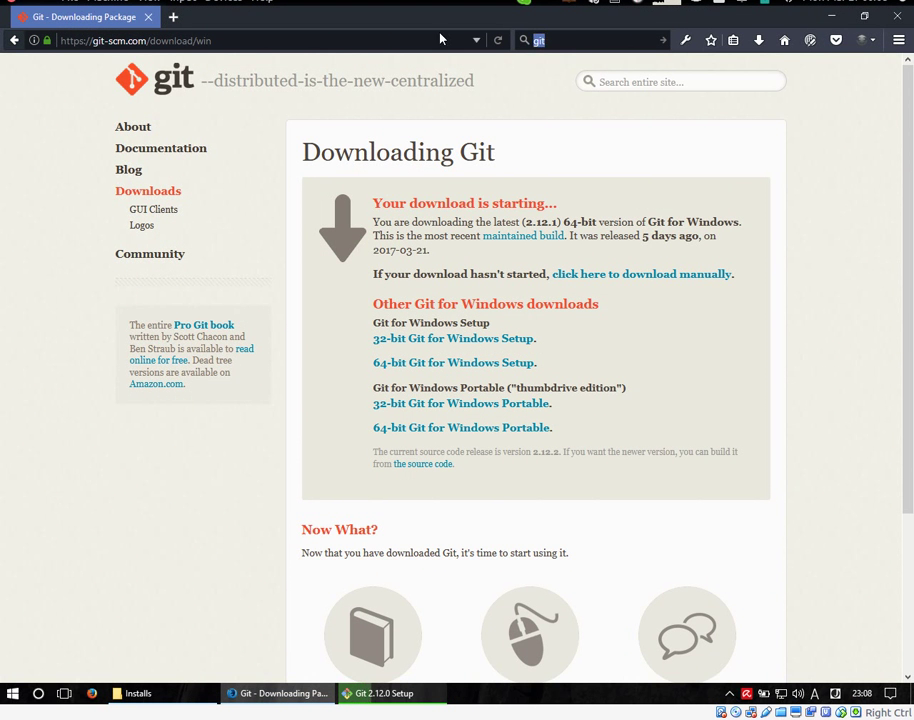
type("andr")
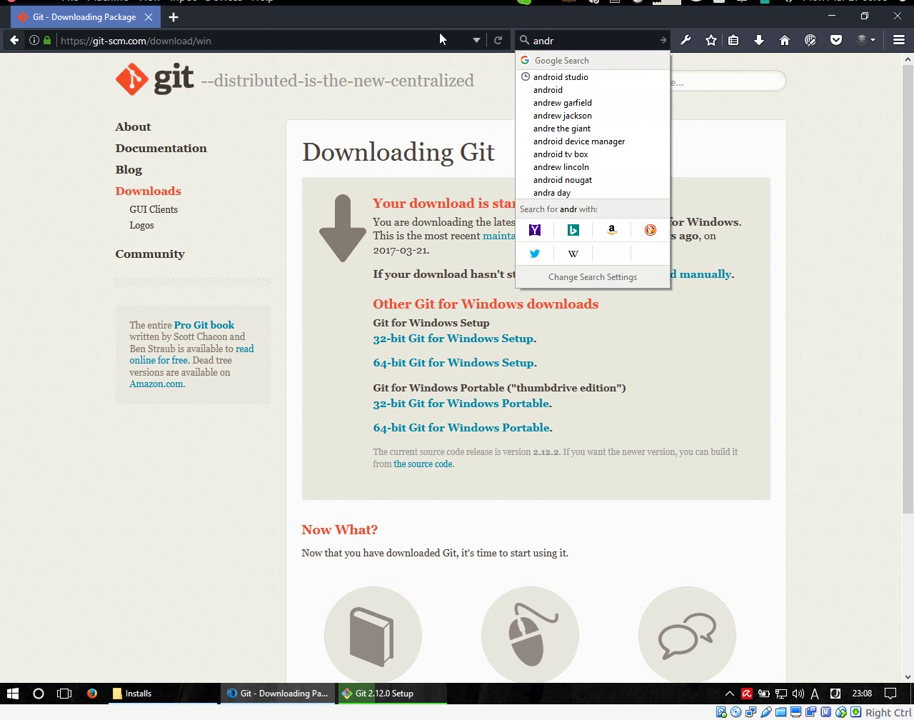
type("oid stu")
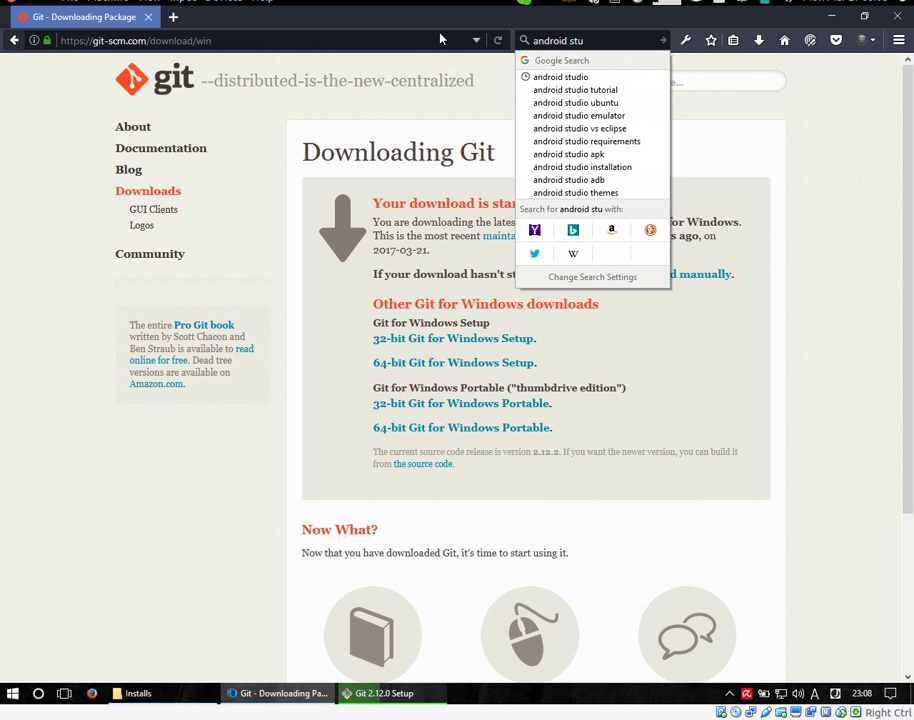
type("dio")
key("Return")
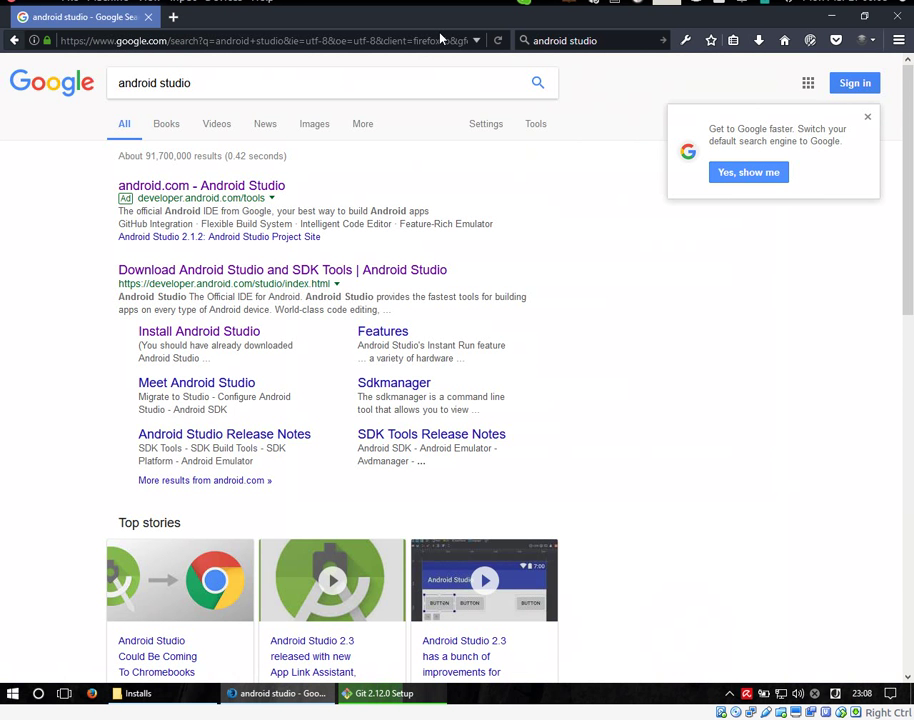
left_click(867, 117)
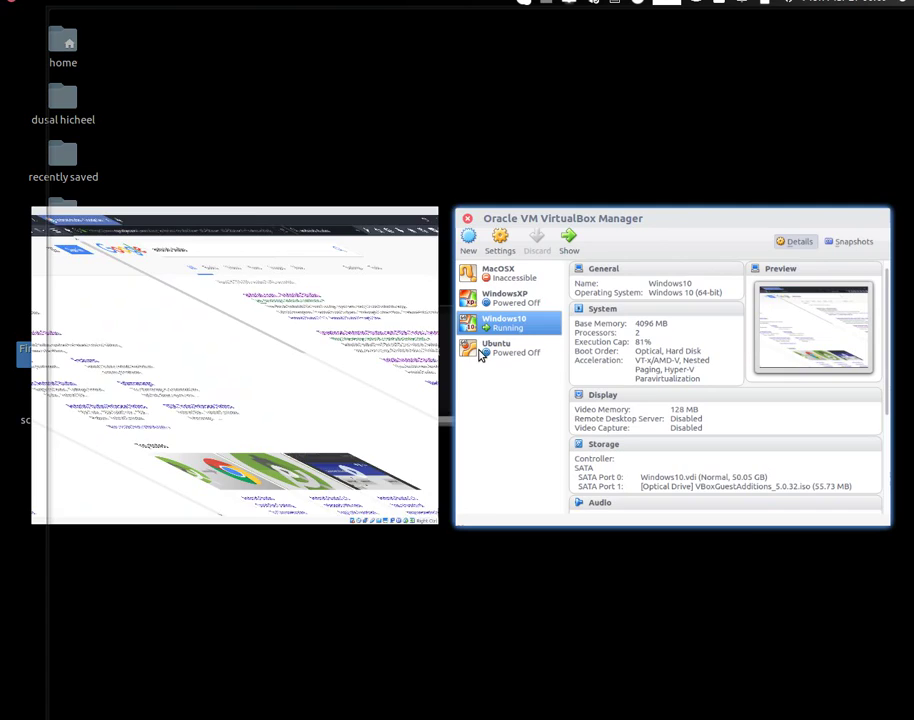
left_click(484, 352)
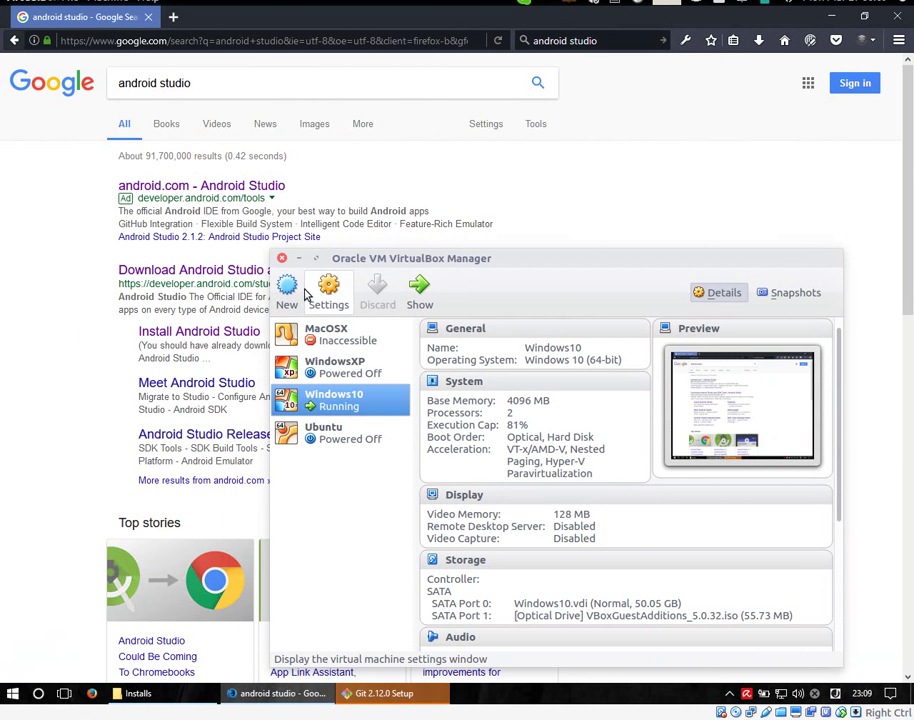
left_click(299, 259)
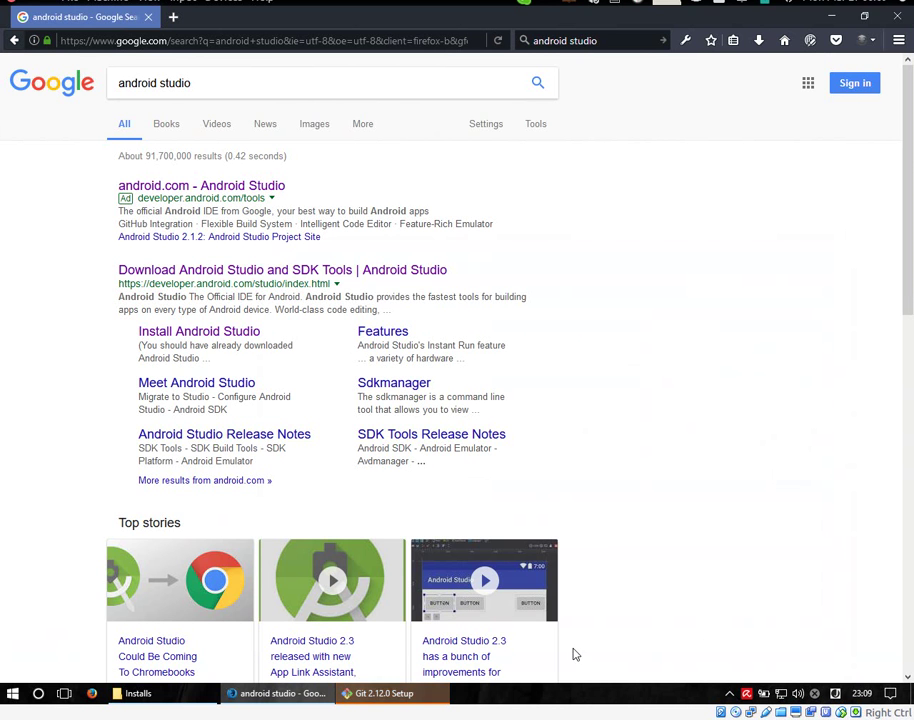
- Return to the Git 2.12.0 Setup wizard, turn off View Release Notes and finish the installation
left_click(373, 703)
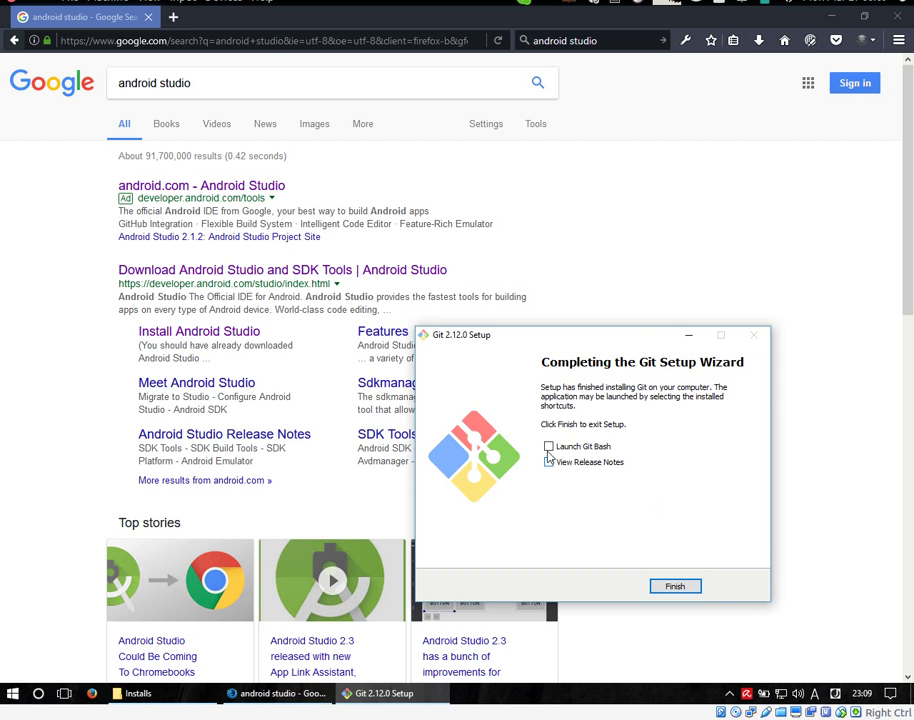
left_click(549, 462)
left_click(688, 589)
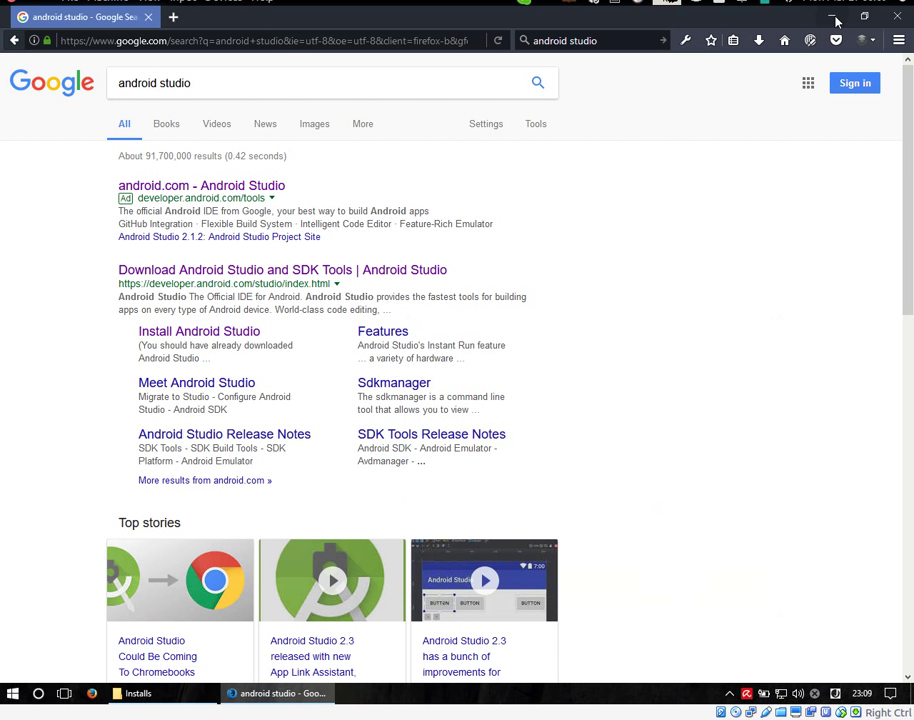
- Open the official Android Studio download page, agree to the terms, try to download the Windows bundle and dismiss the download prompts
left_click(195, 272)
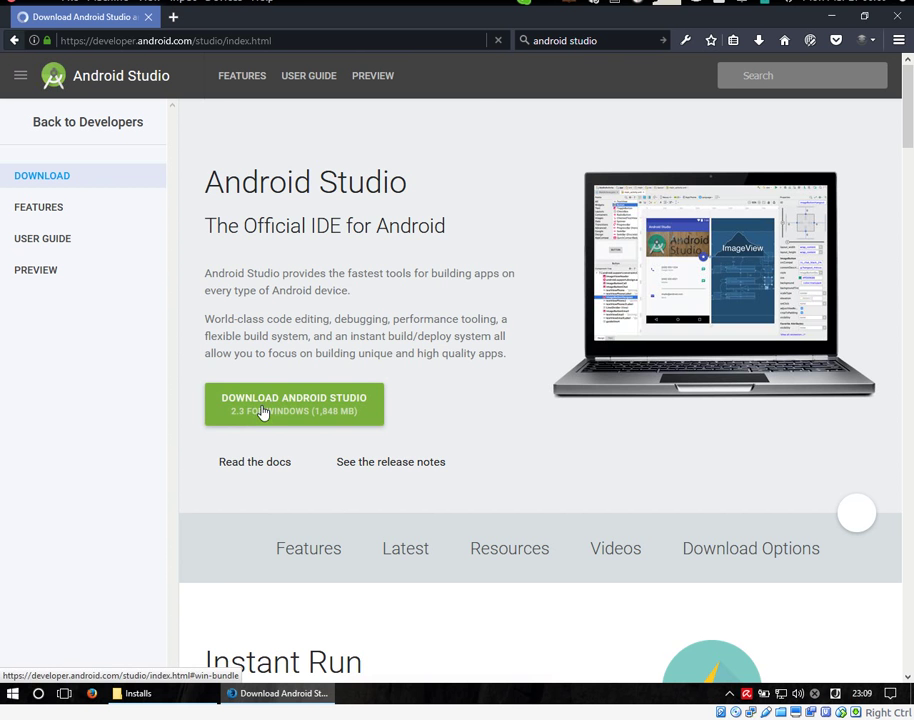
left_click(263, 413)
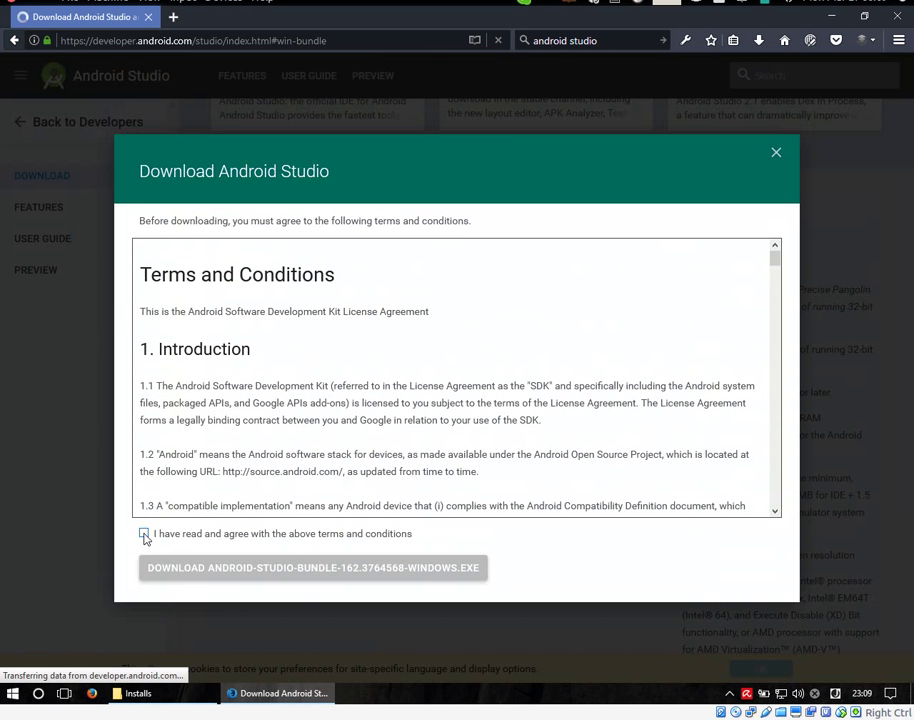
left_click(145, 535)
left_click(210, 572)
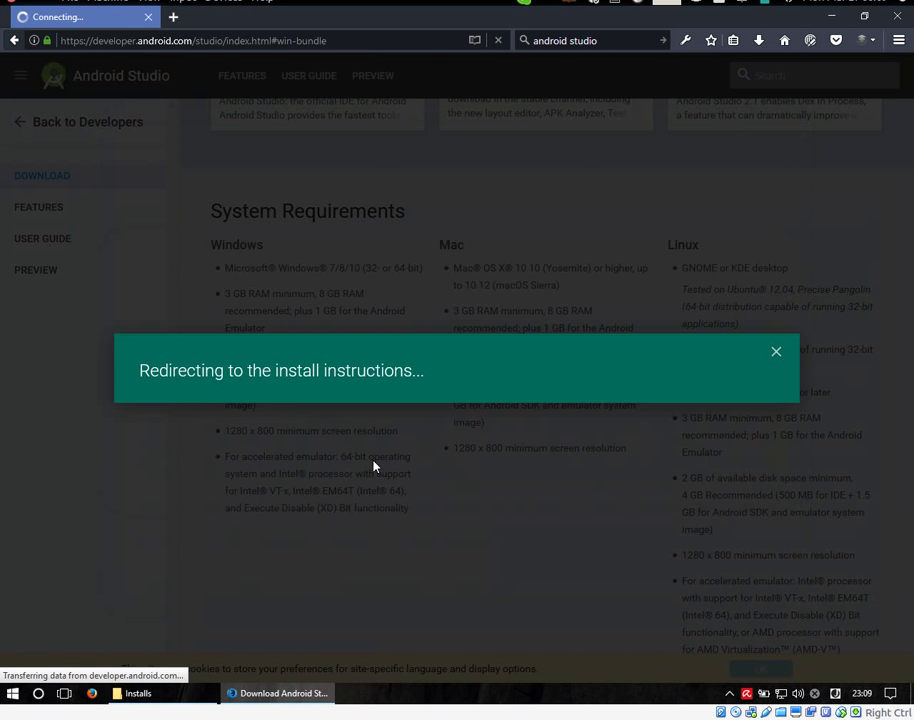
left_click(584, 502)
left_click(774, 353)
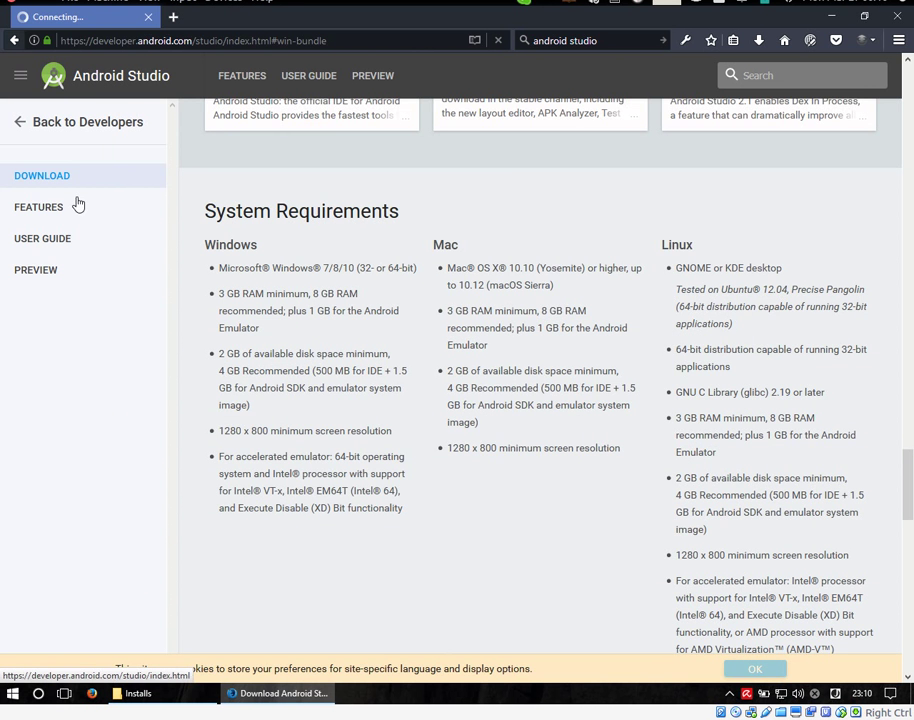
- Request the Android Studio 2.3 for Windows download again, agreeing to the terms and conditions
scroll(292, 300, "up", 15)
scroll(292, 300, "up", 10)
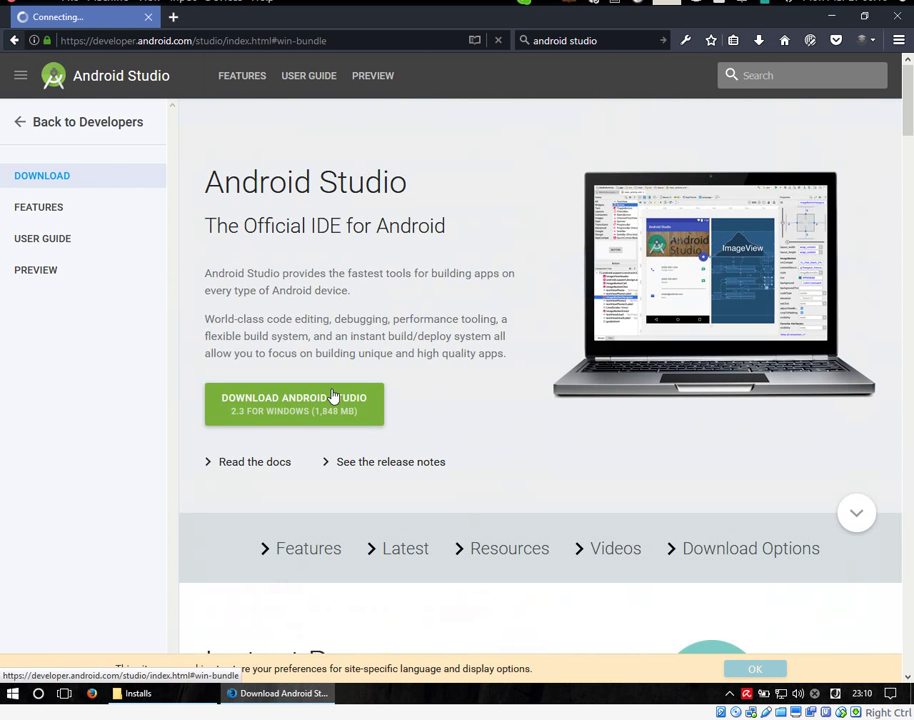
scroll(333, 396, "down", 3)
scroll(300, 290, "up", 2)
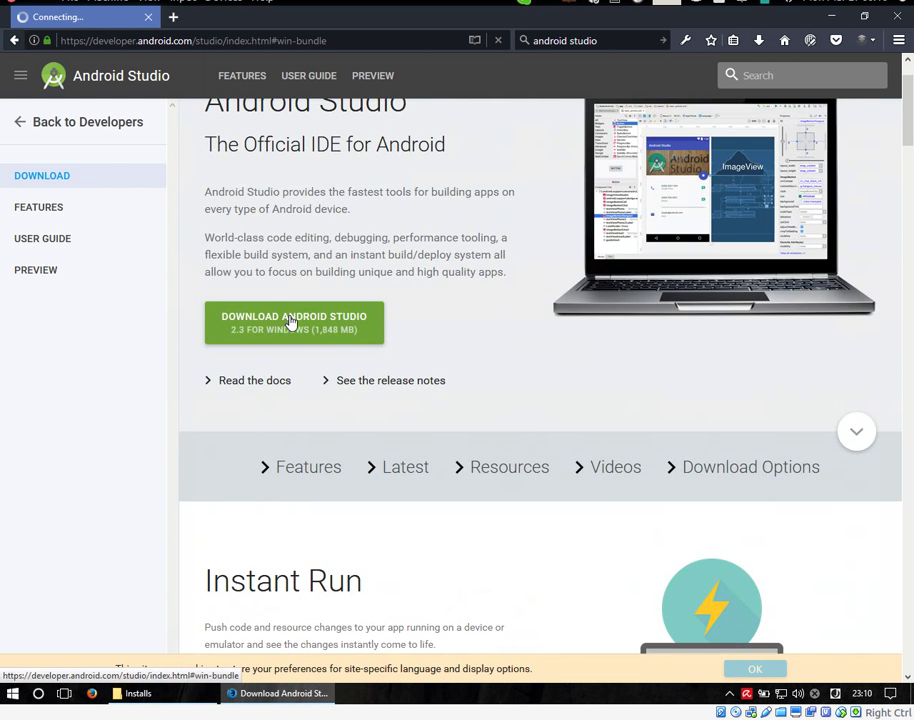
left_click(289, 322)
left_click(144, 534)
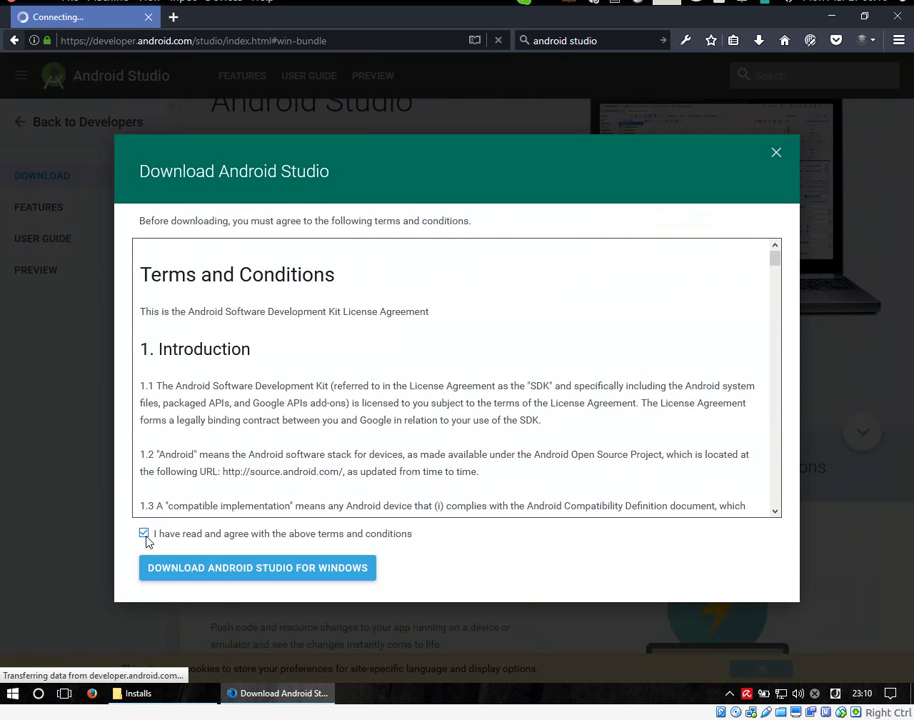
left_click(288, 569)
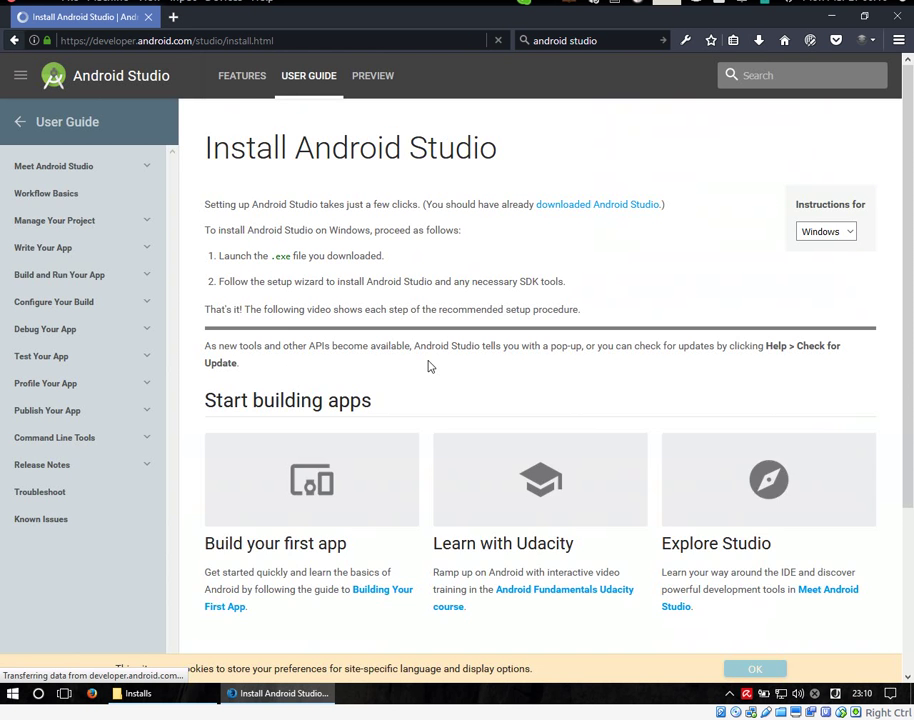
- Look over the Android Studio installation instructions, return to the download page and accept the cookie notice
scroll(428, 365, "down", 3)
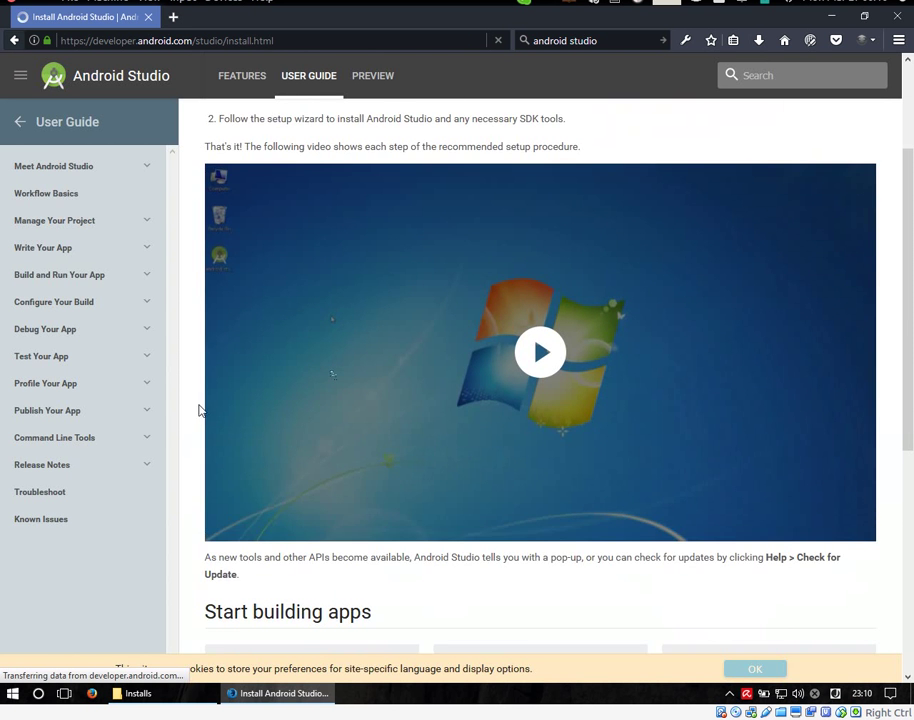
scroll(225, 500, "up", 1)
scroll(612, 202, "up", 1)
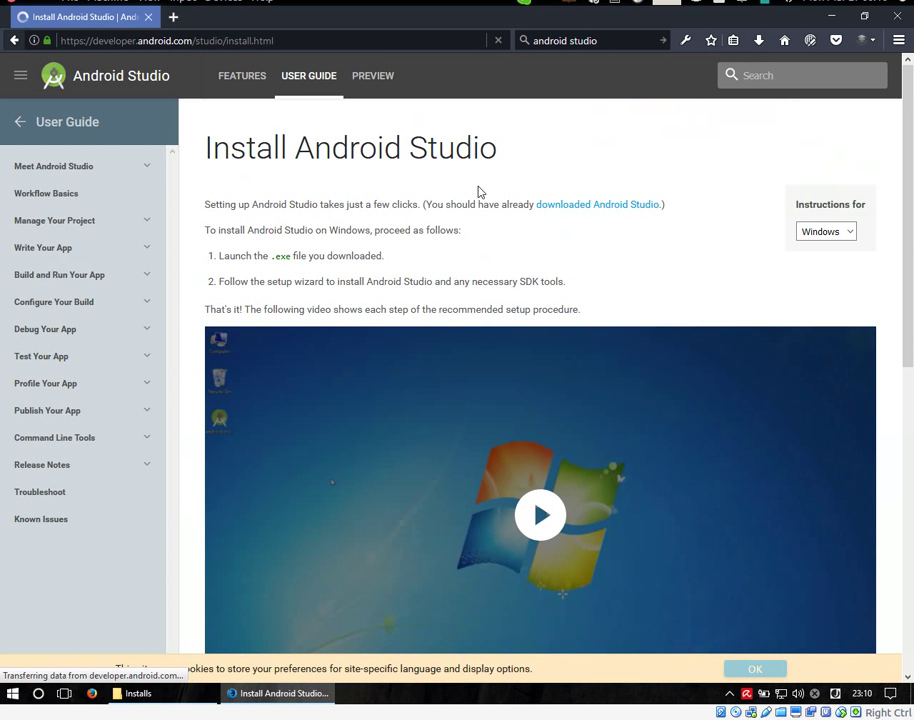
left_click(615, 209)
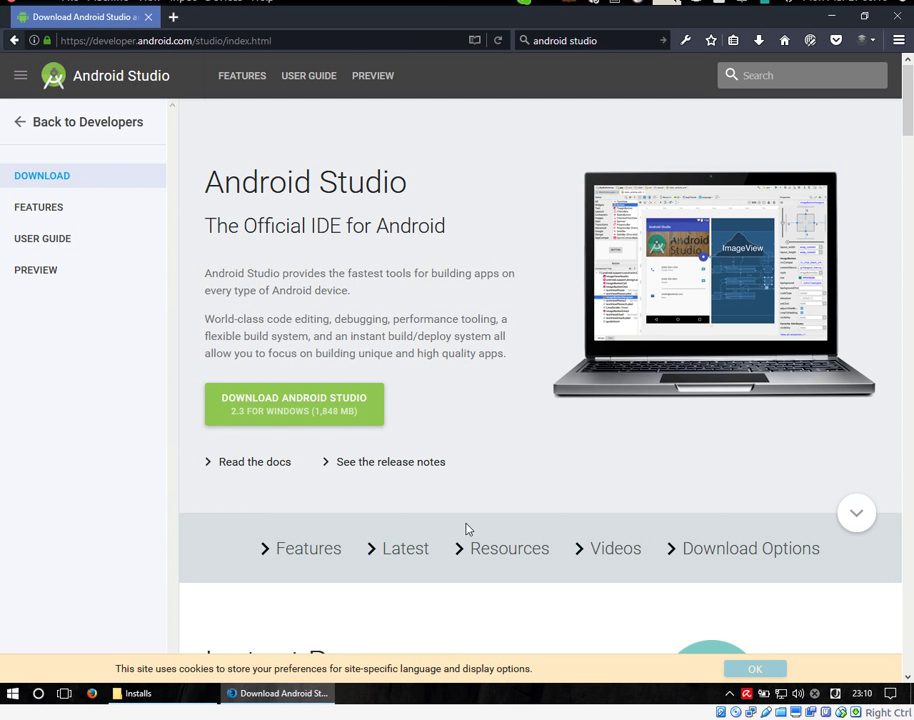
left_click(780, 669)
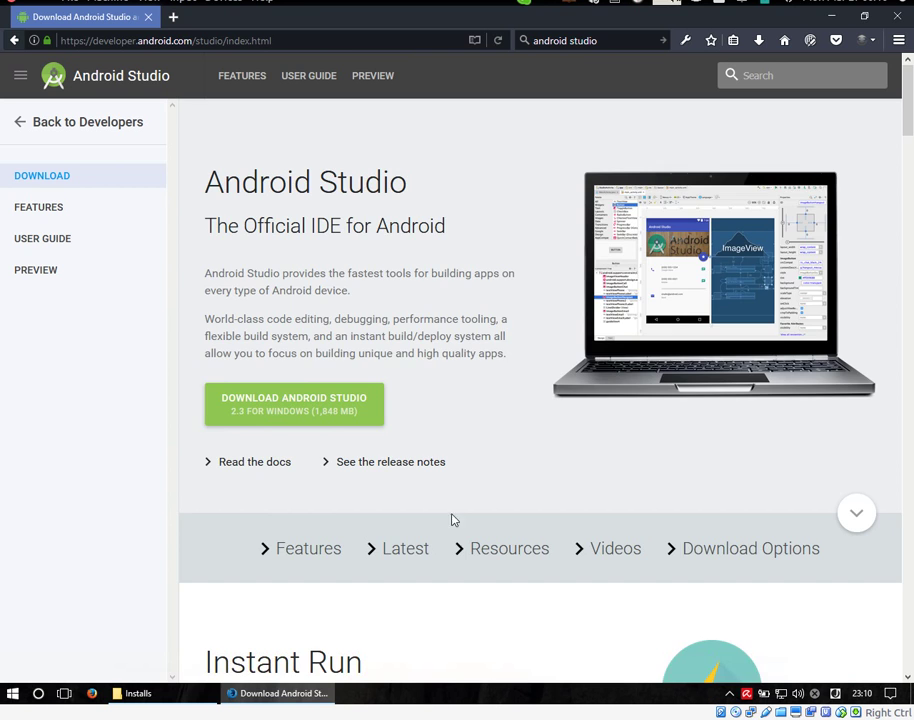
- Request the recommended 64-bit Windows package android-studio-bundle-162.3764568-windows.exe from the platform list and agree to its terms
scroll(312, 392, "down", 5)
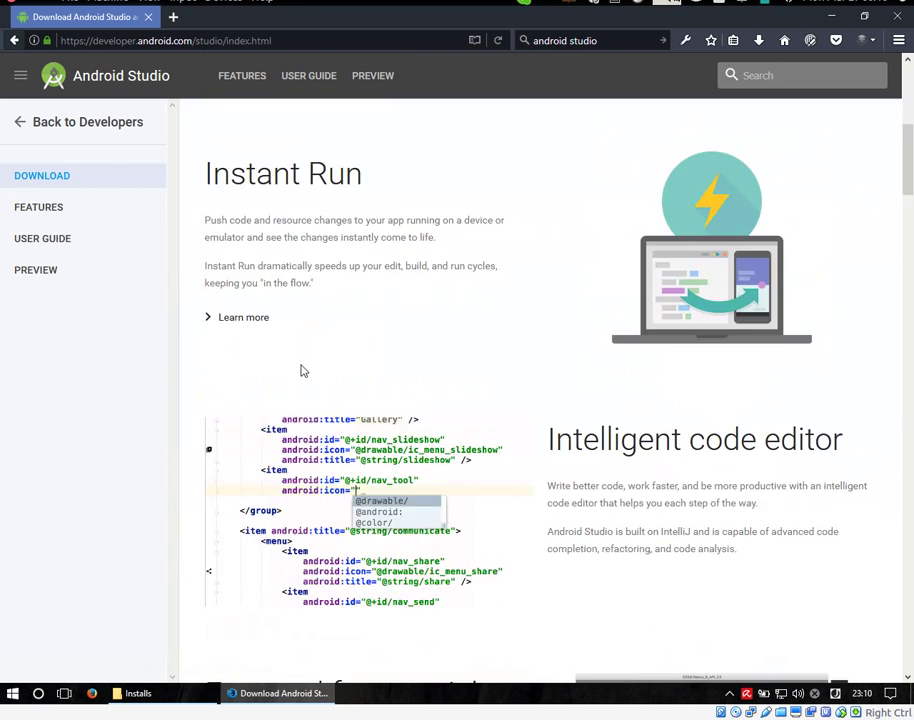
scroll(295, 383, "down", 8)
scroll(295, 383, "down", 20)
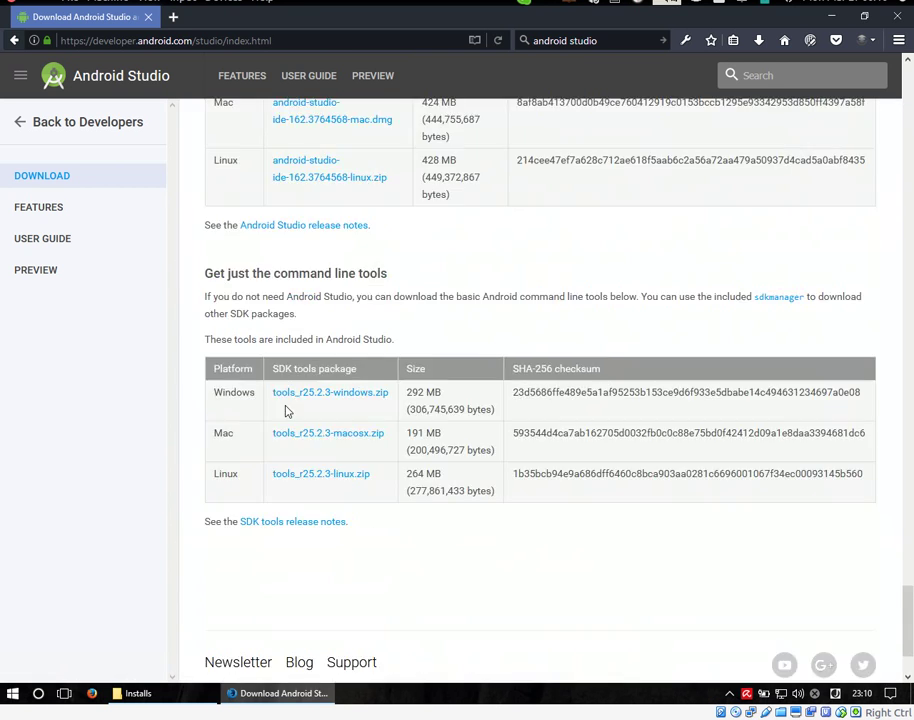
scroll(288, 410, "up", 5)
scroll(283, 396, "down", 3)
scroll(288, 222, "up", 2)
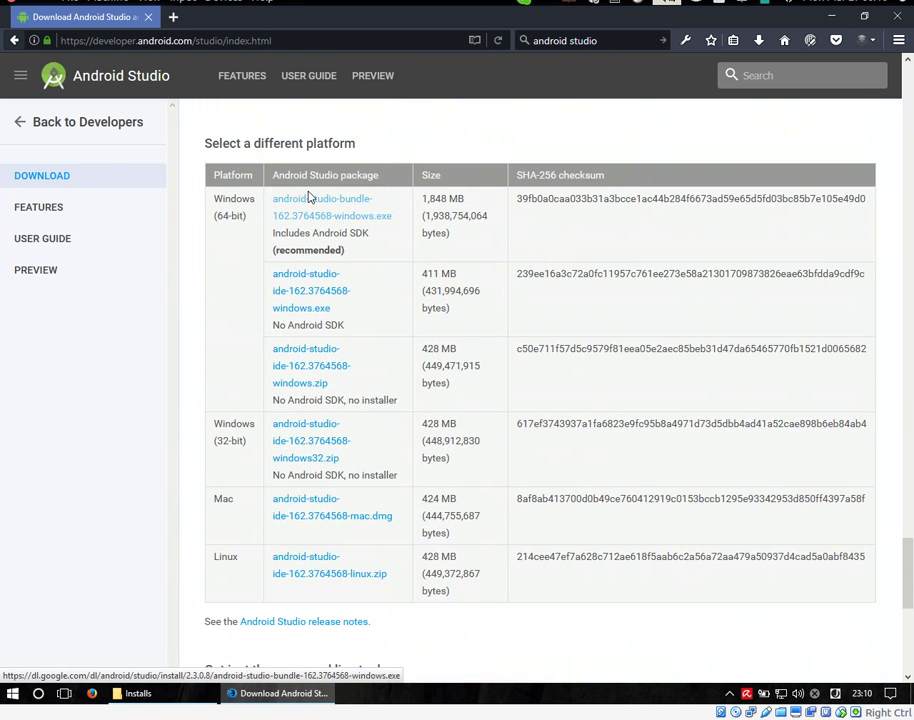
left_click(318, 215)
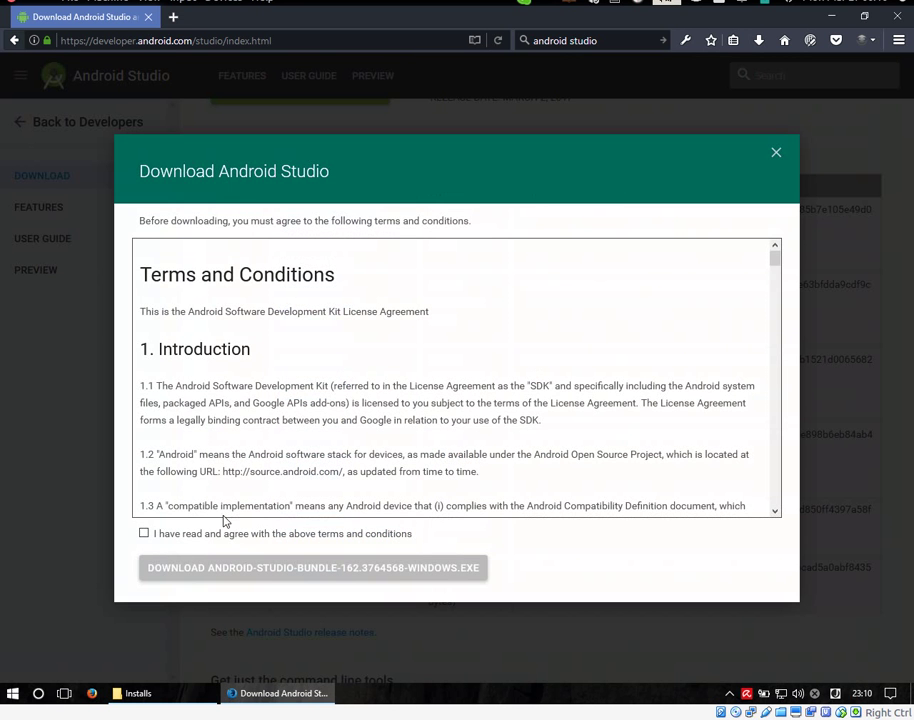
left_click(152, 534)
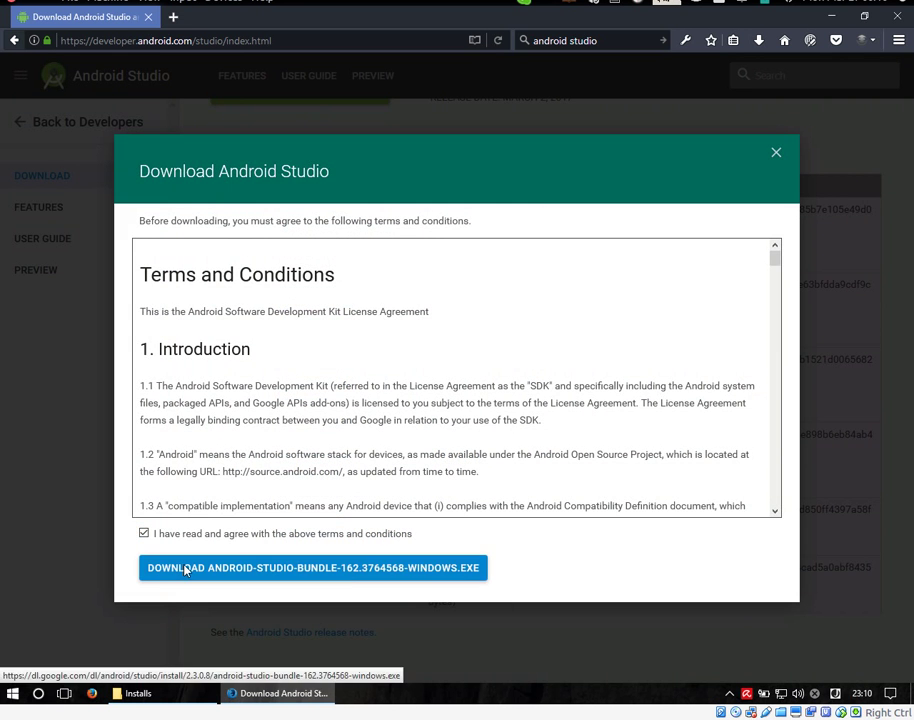
left_click(184, 570)
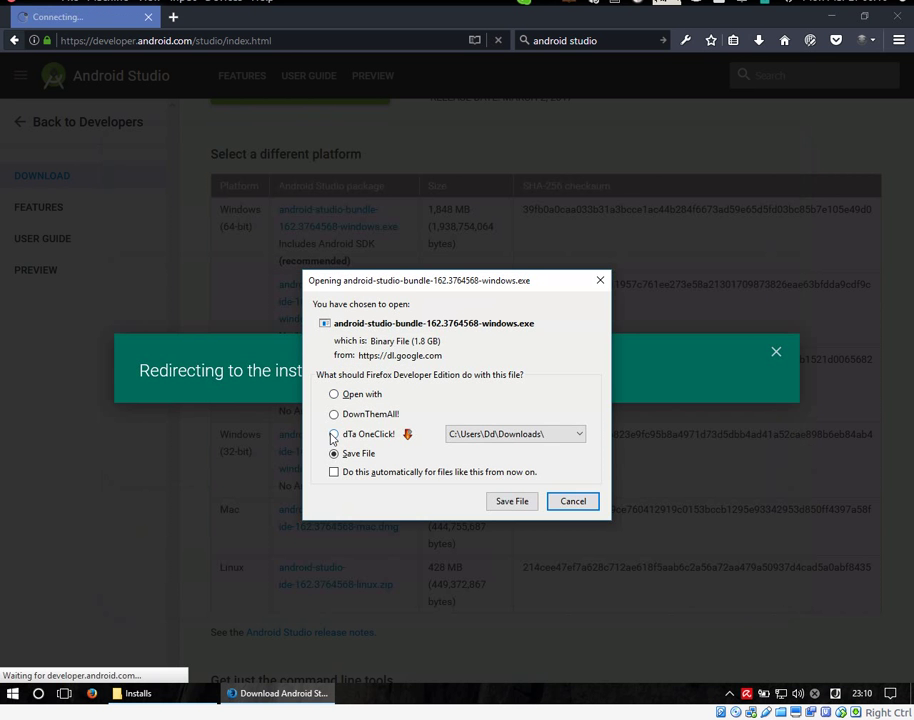
- Start downloading the Android Studio bundle with DownThemAll!, saving it in the Downloads folder
left_click(333, 435)
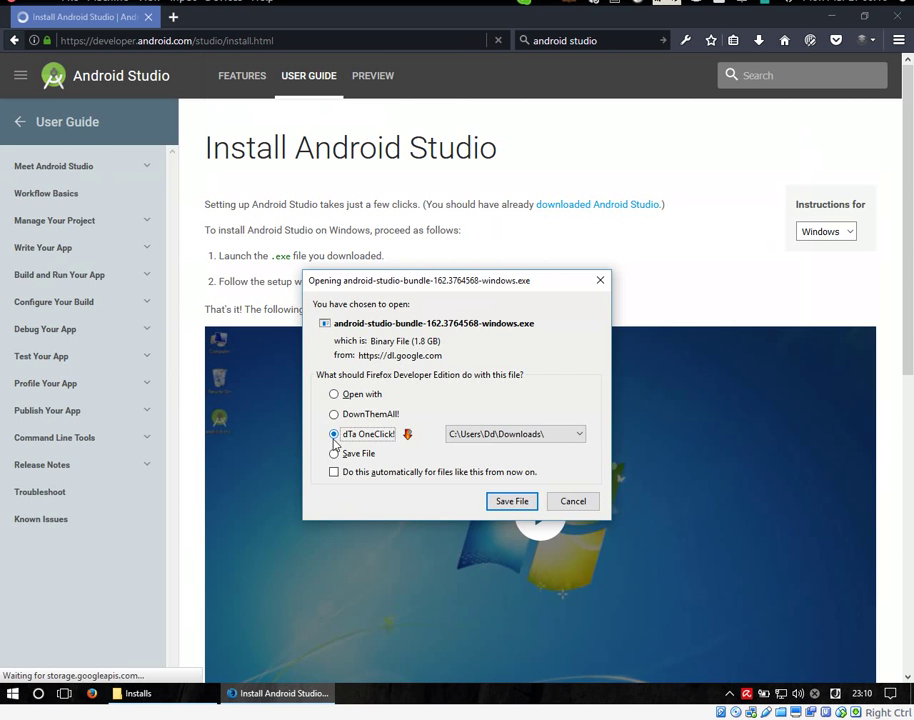
left_click(336, 414)
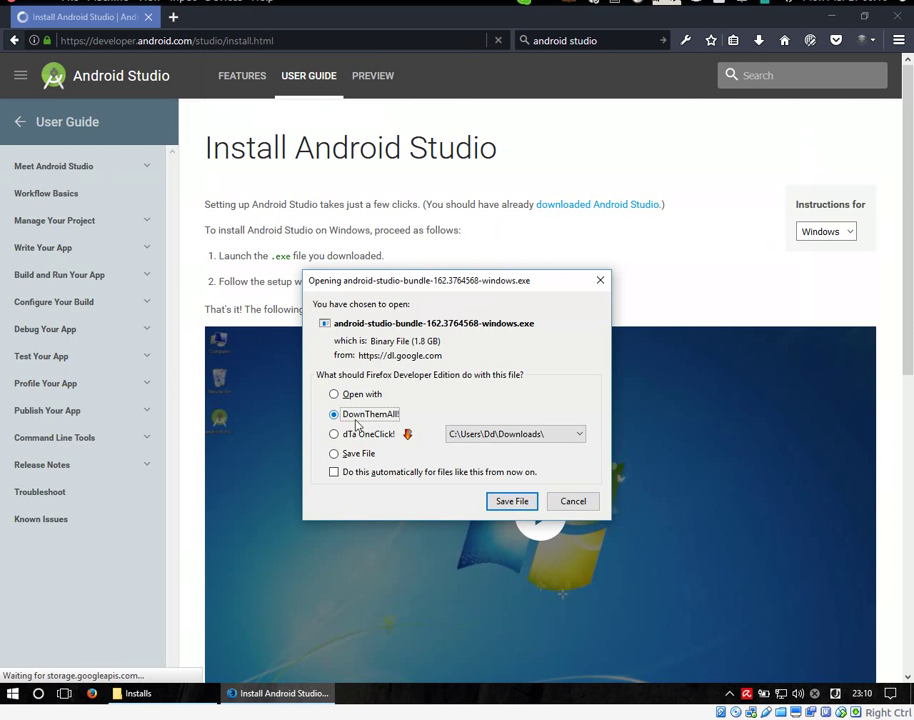
left_click(530, 505)
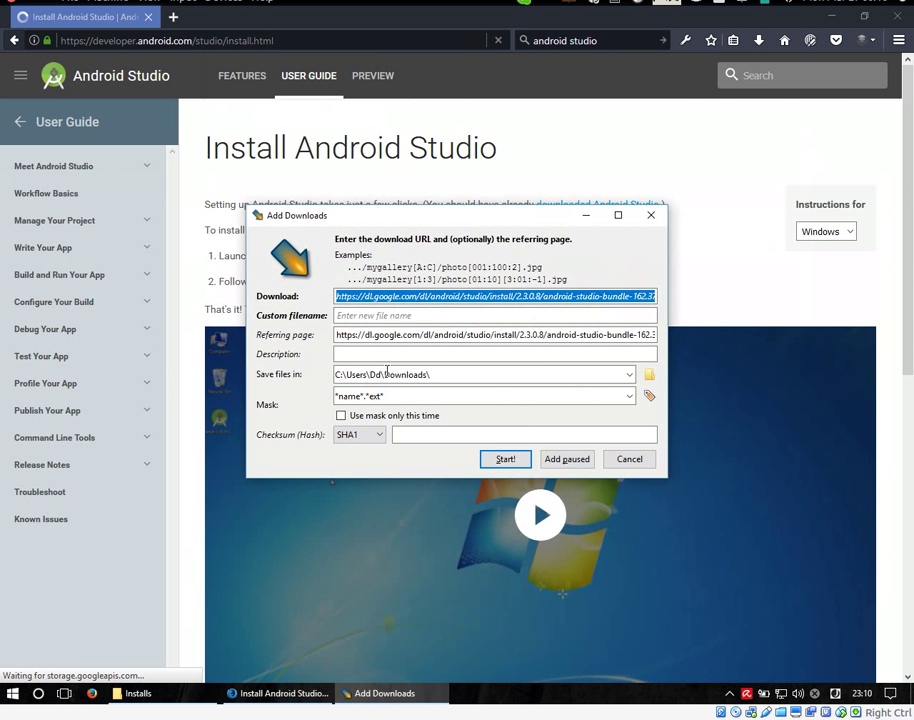
left_click(387, 370)
double_click(389, 369)
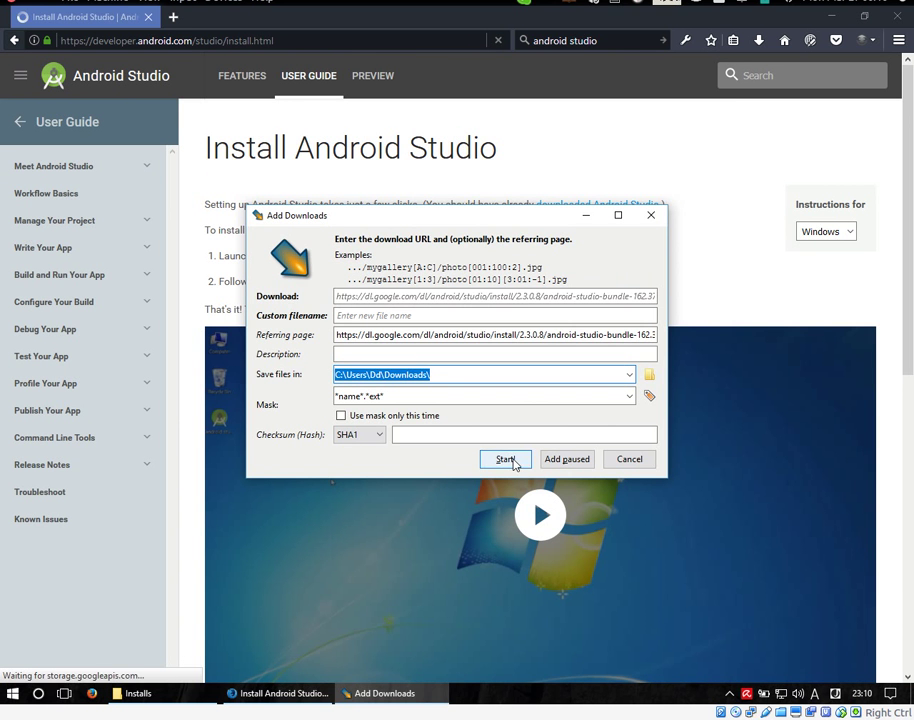
left_click(512, 462)
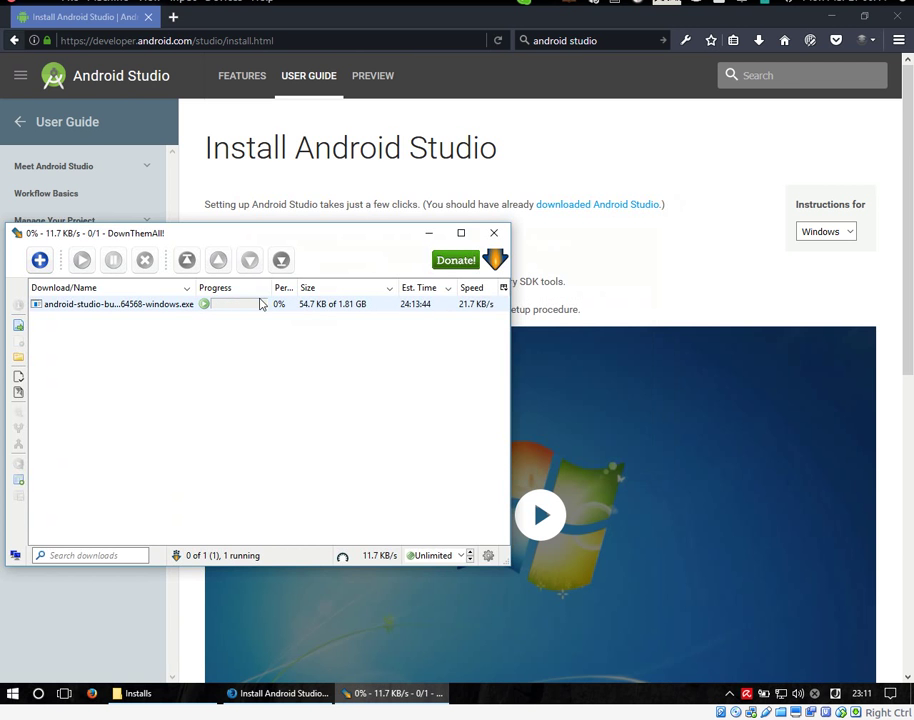
- Cancel the Android Studio bundle download, remove it from the DownThemAll! list and close the download manager
left_click(116, 305)
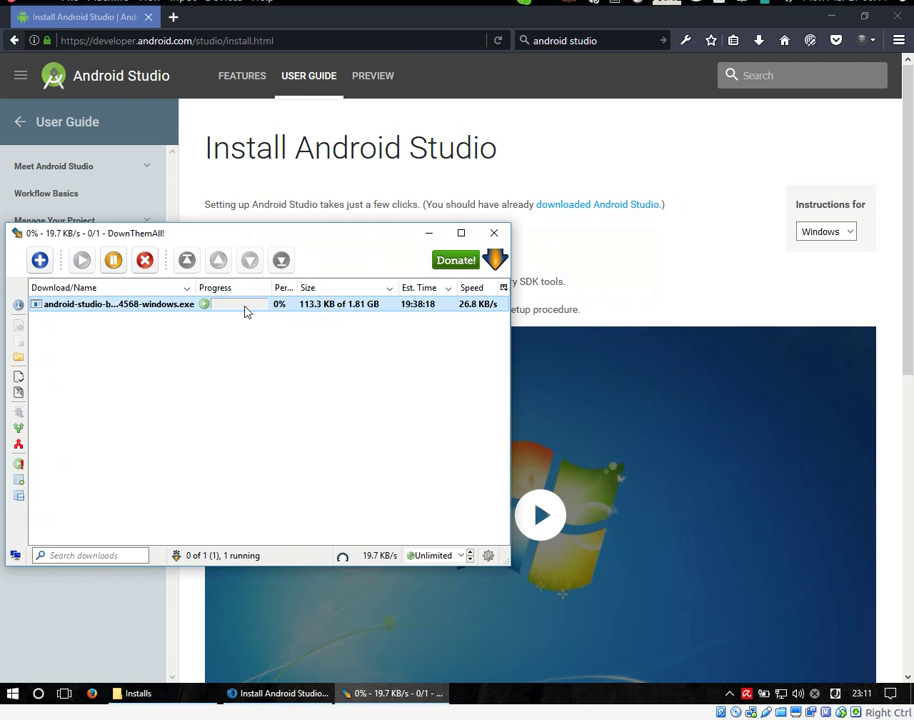
left_click(143, 261)
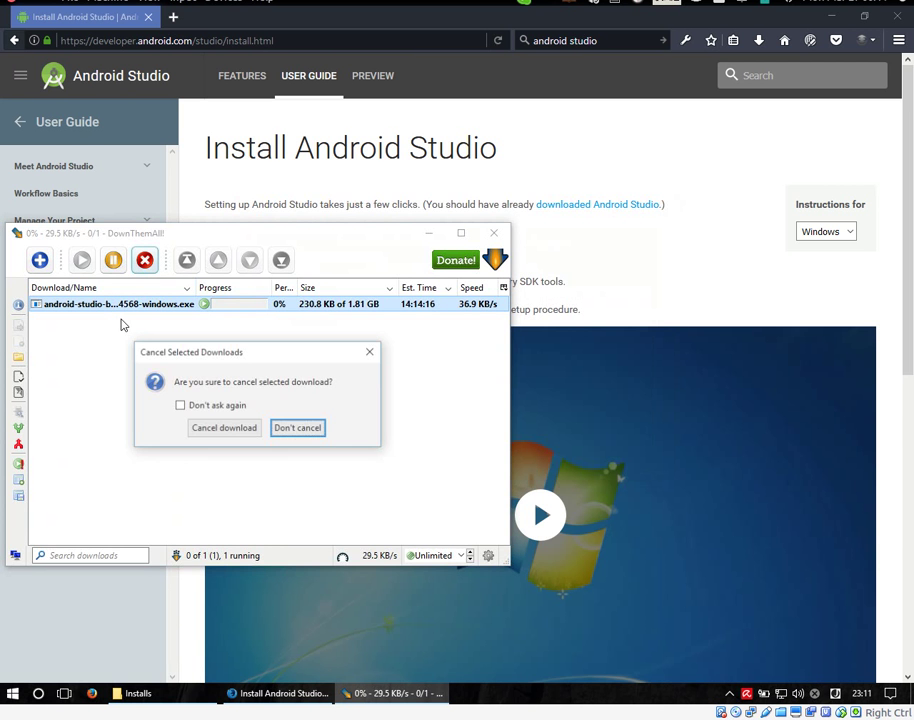
left_click(224, 428)
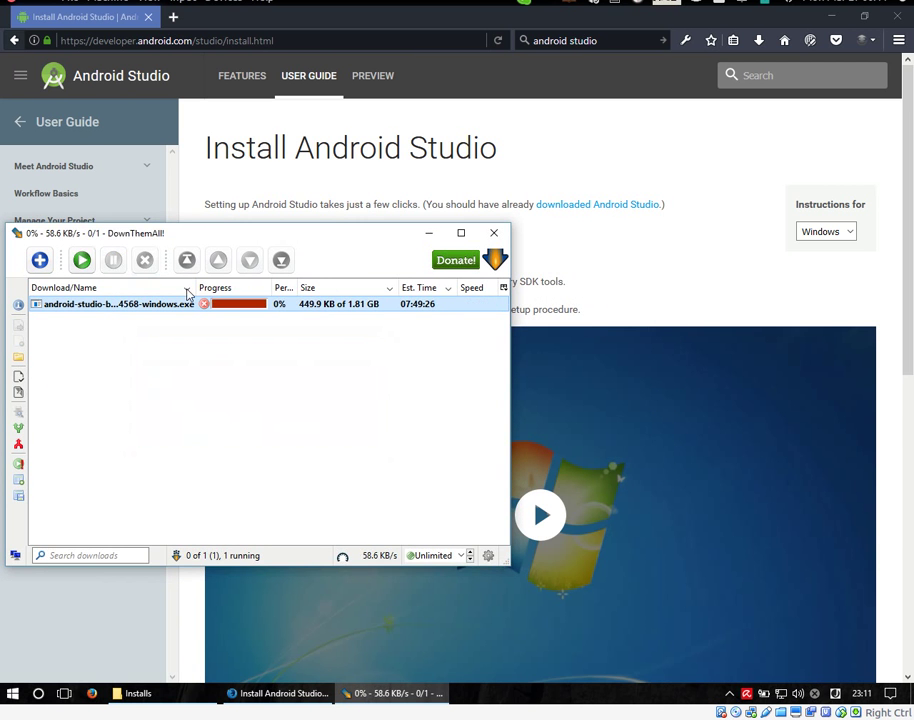
right_click(109, 306)
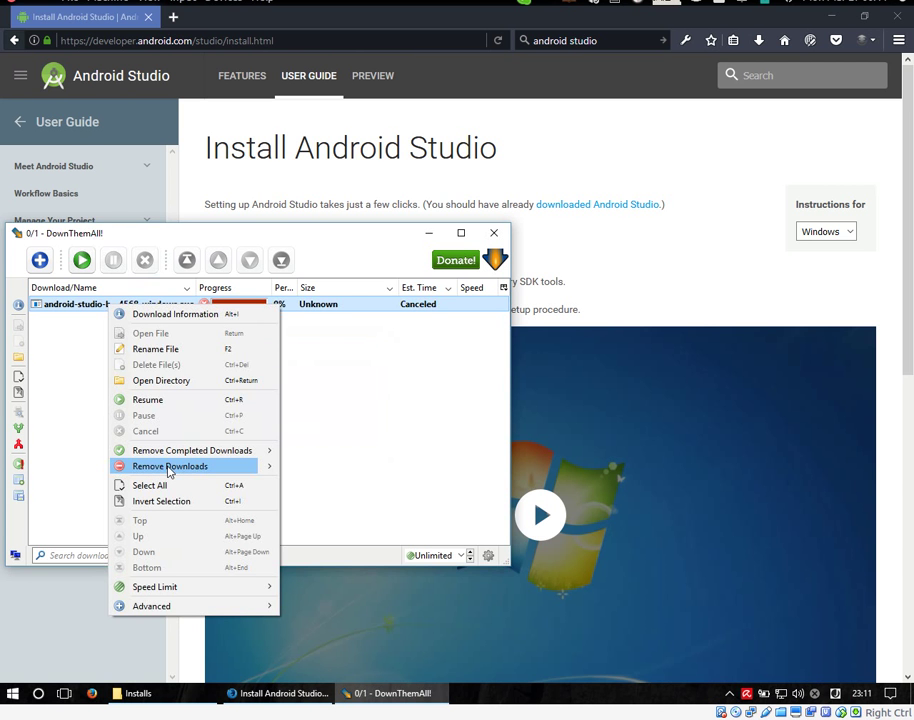
left_click(169, 468)
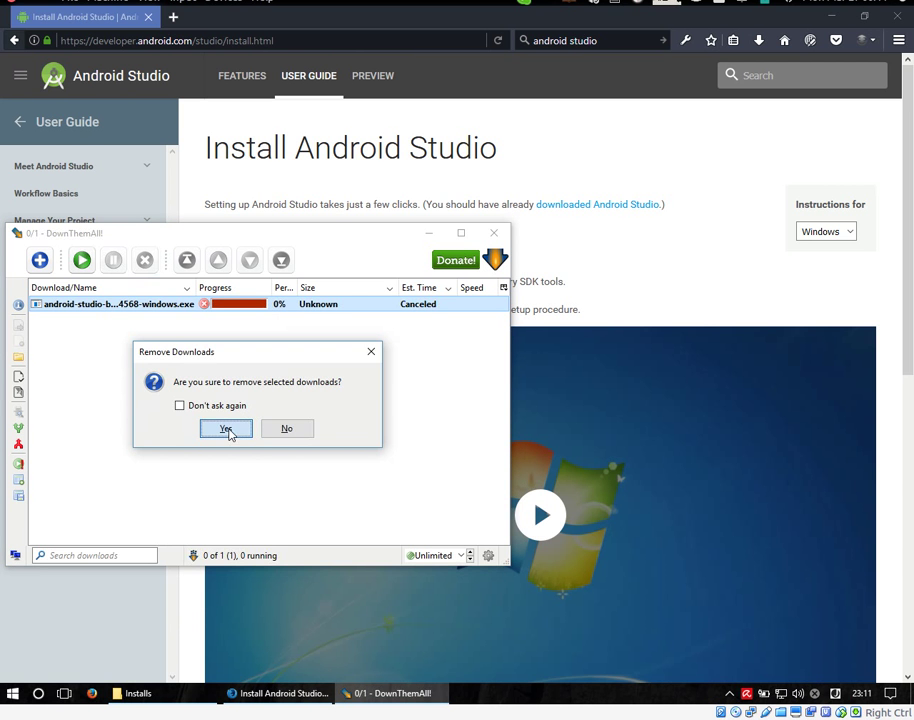
left_click(226, 430)
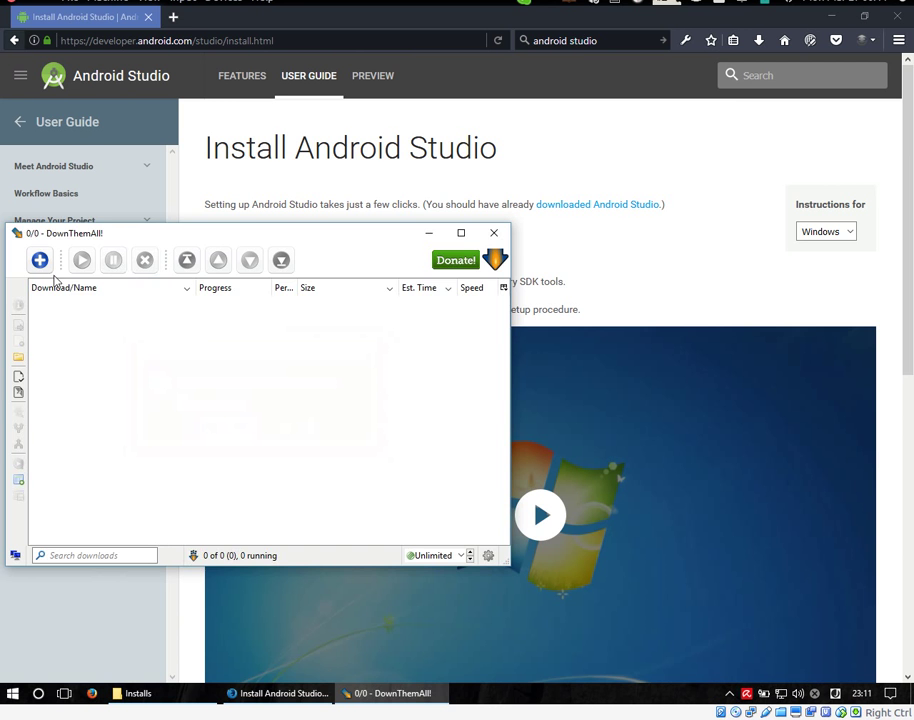
left_click(497, 234)
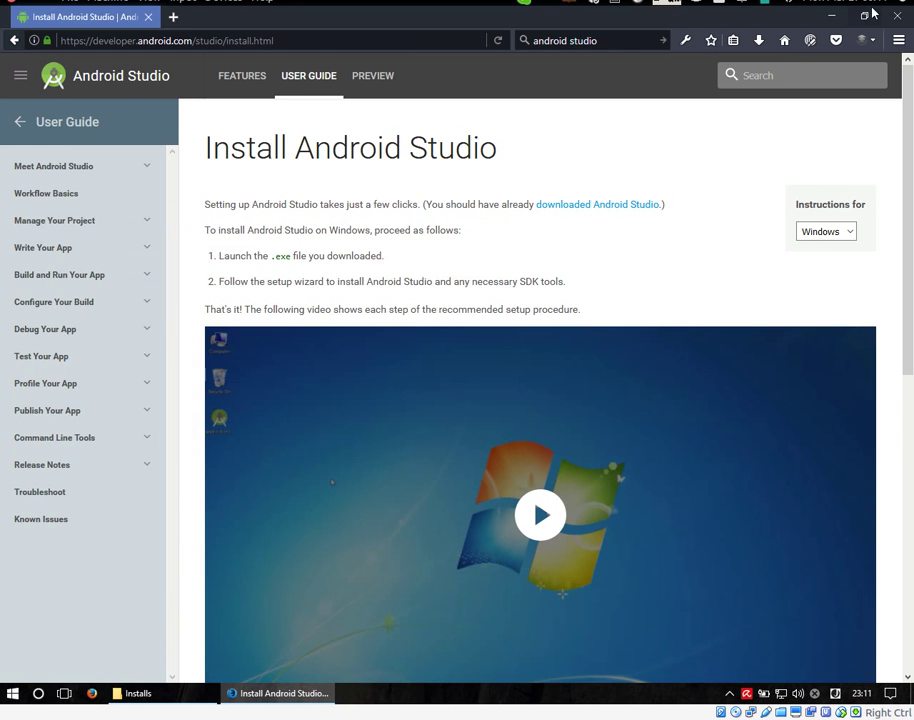
- Minimize Firefox, open Git Bash from the desktop and check the installed Git with git --version
left_click(834, 17)
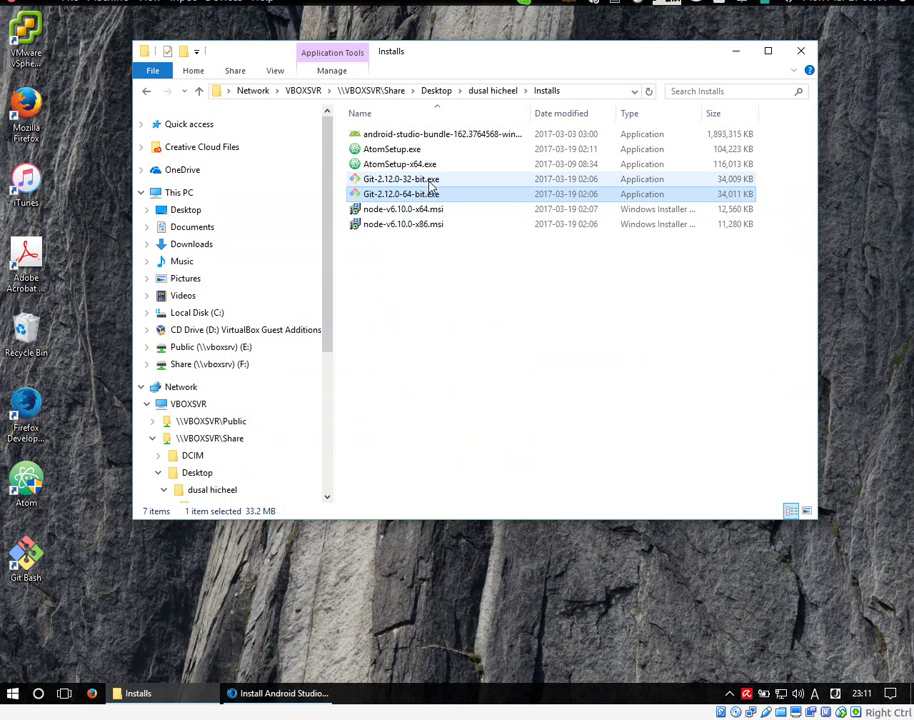
double_click(25, 553)
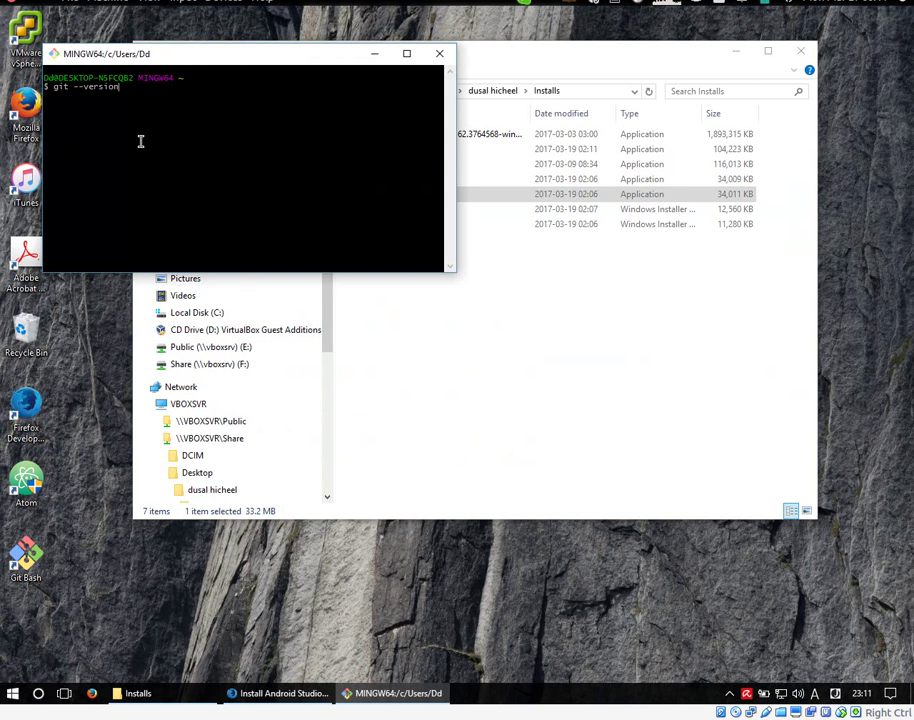
type("git --version")
key("Return")
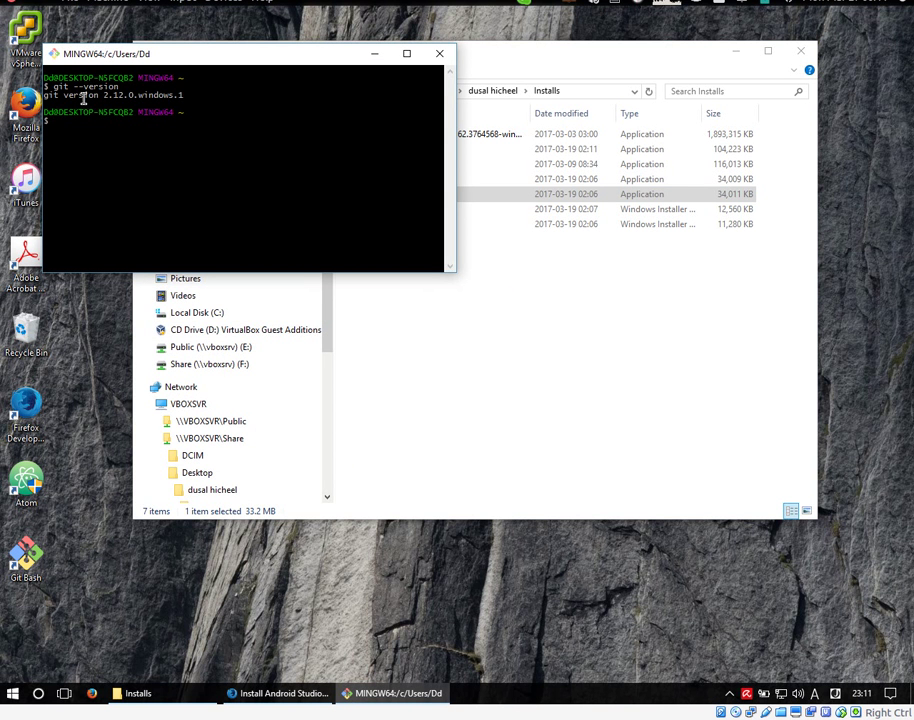
triple_click(190, 95)
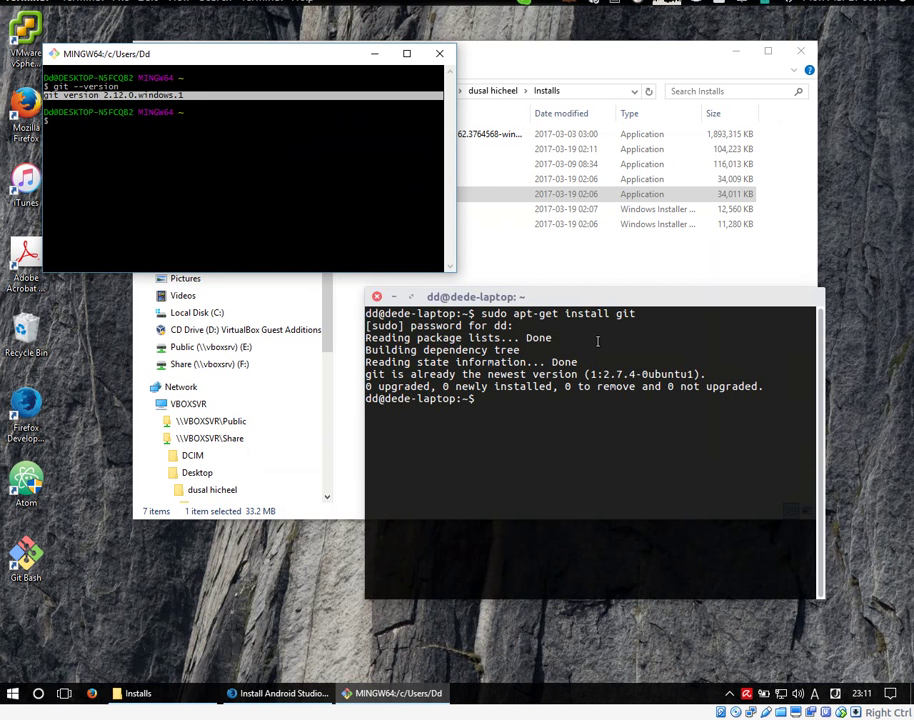
- Switch to the Linux terminal and try to check its Git version with git -V
type("git -v")
key("BackSpace")
key("BackSpace")
key("BackSpace")
type("-V")
key("Return")
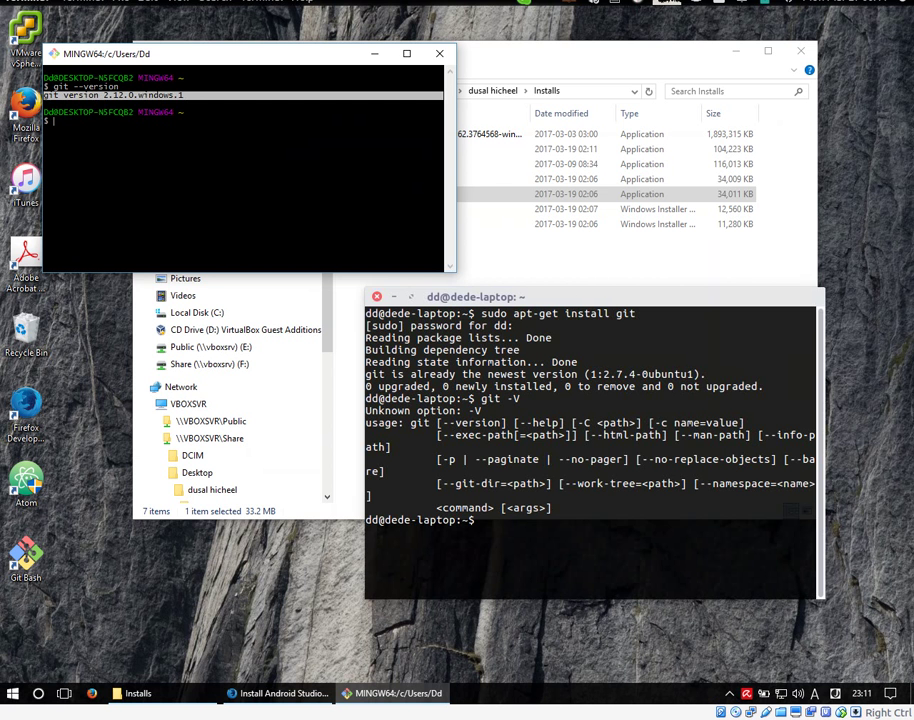
- Check the Git version in the Linux terminal with git --version, try the gitsh command and close the terminal
type("git -verversion")
key("Return")
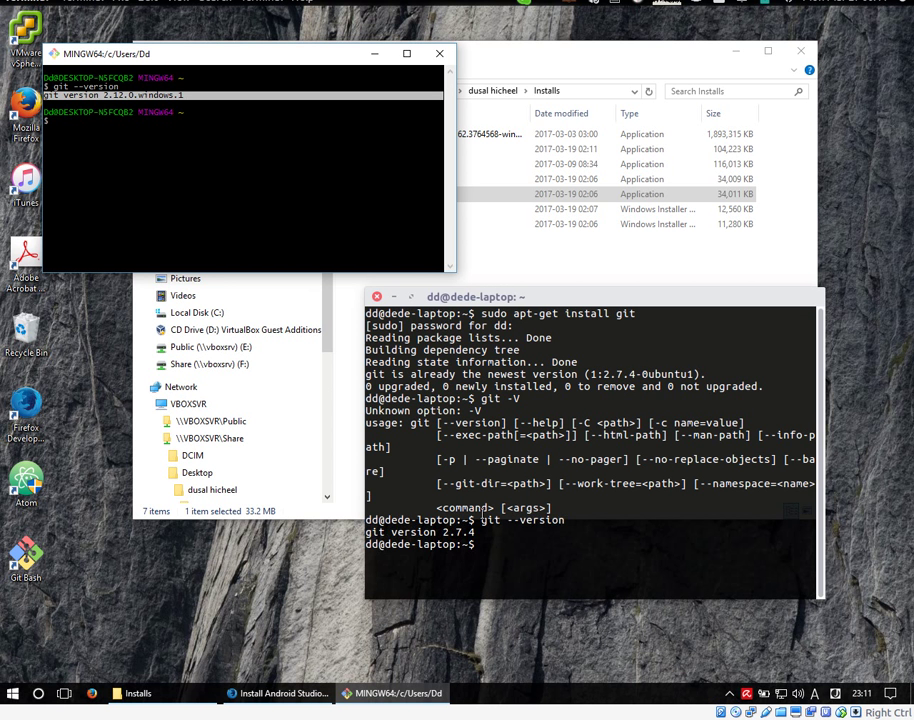
type("gitsh")
key("Return")
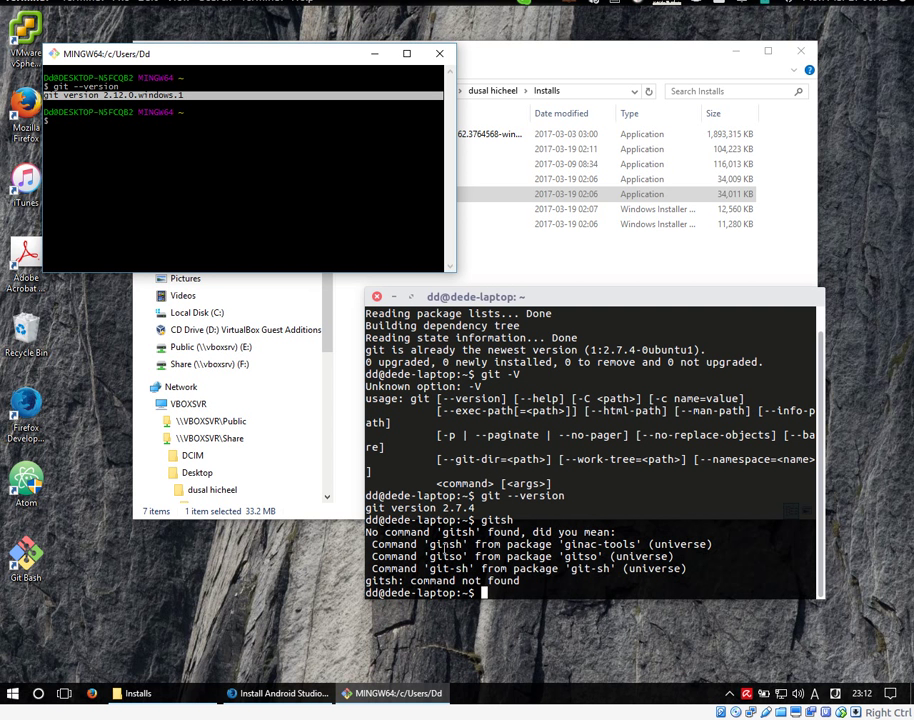
left_click(377, 297)
- Check the Node.js version in Git Bash, trying nodejs --version and correcting it to node --version
left_click(128, 179)
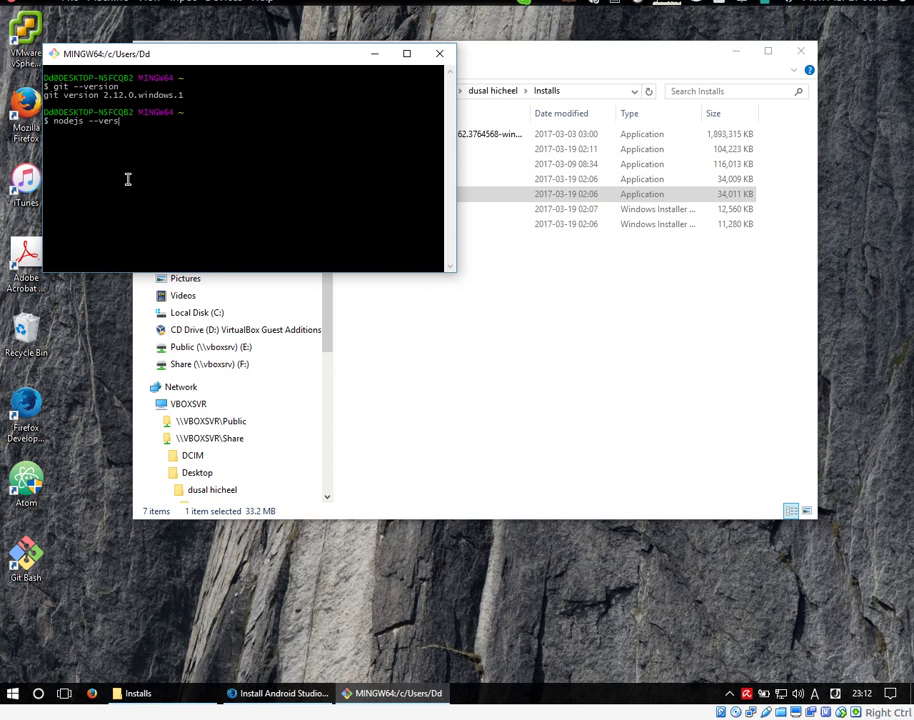
key("Return")
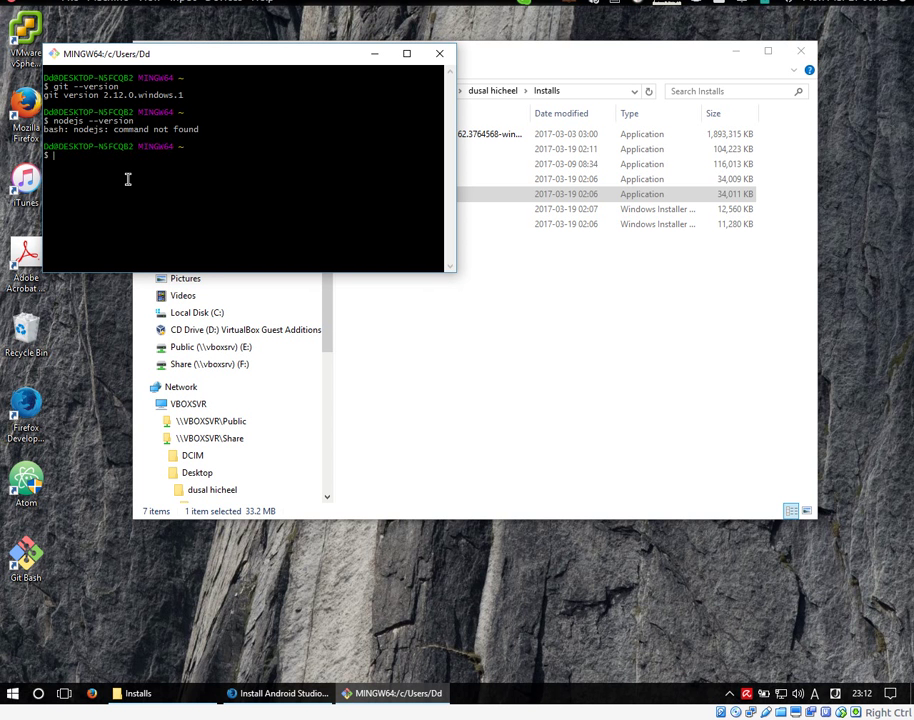
key("Up")
key("BackSpace")
key("Delete")
key("Return")
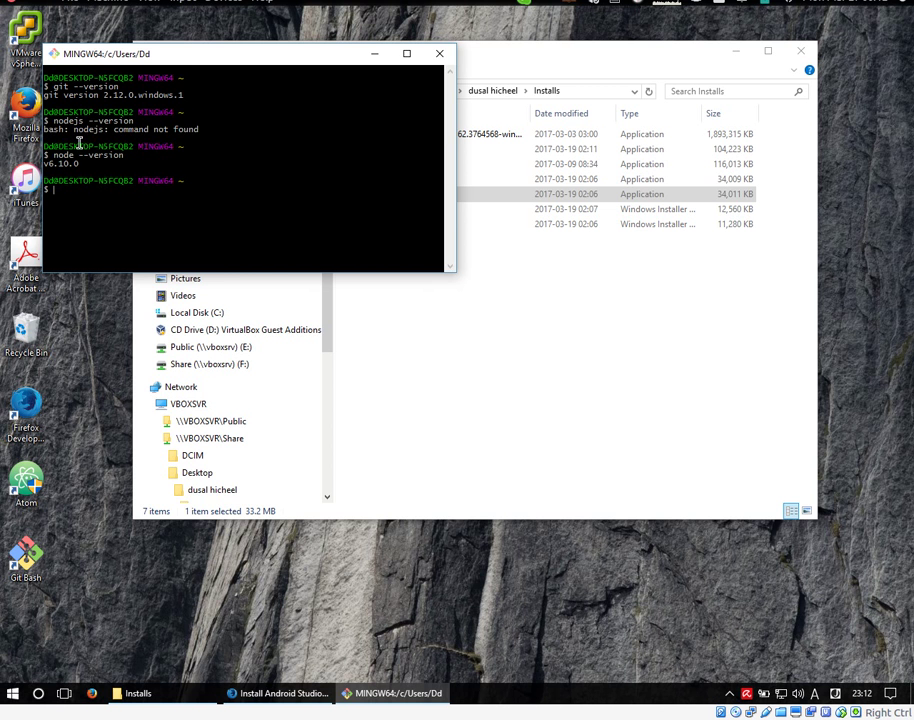
left_click_drag(224, 139, 44, 118)
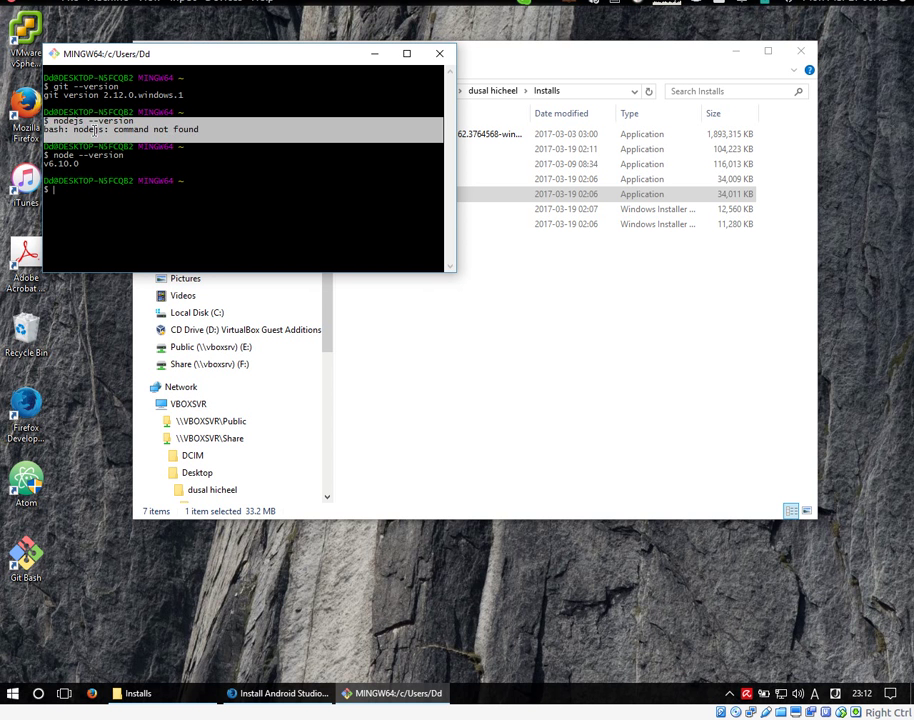
- Check the npm version with npm --version and close Git Bash
left_click(95, 133)
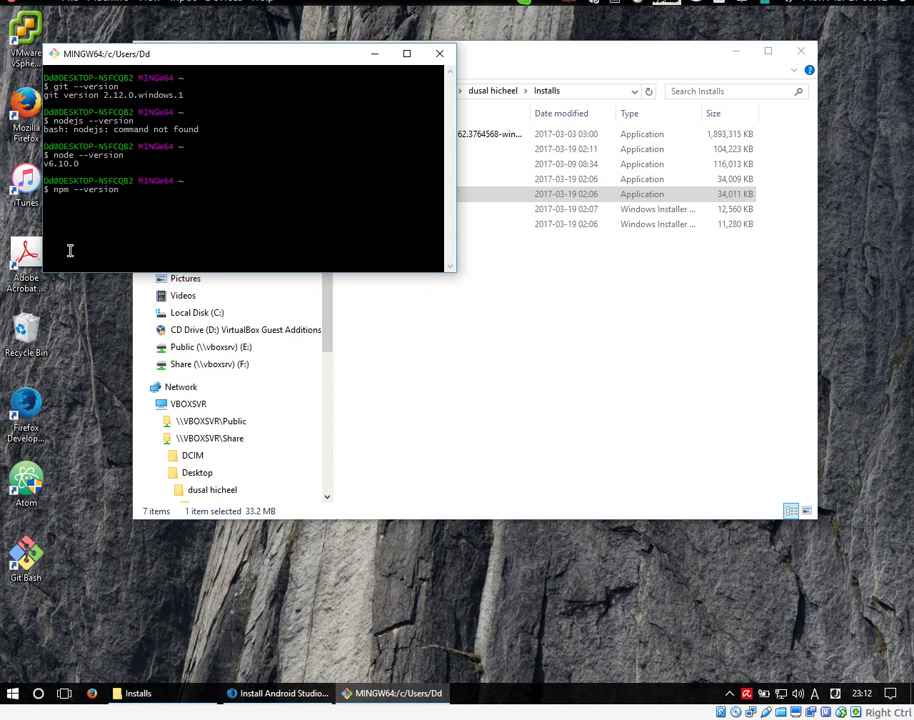
key("Return")
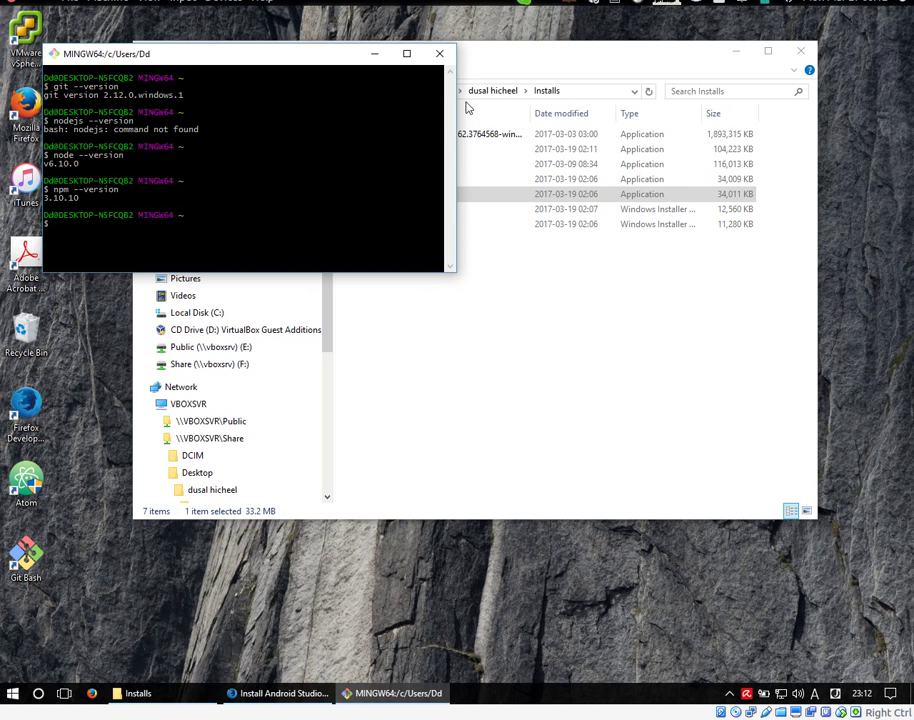
left_click(438, 53)
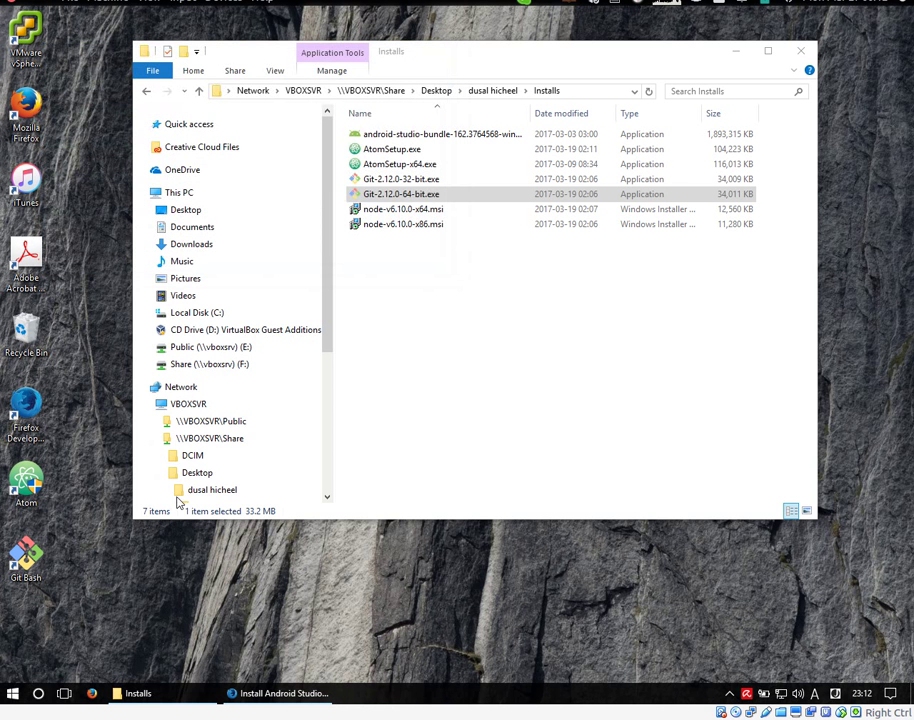
- Open Command Prompt through the Windows search, check Git there with git --version and close it
key("super+s")
type("cmd")
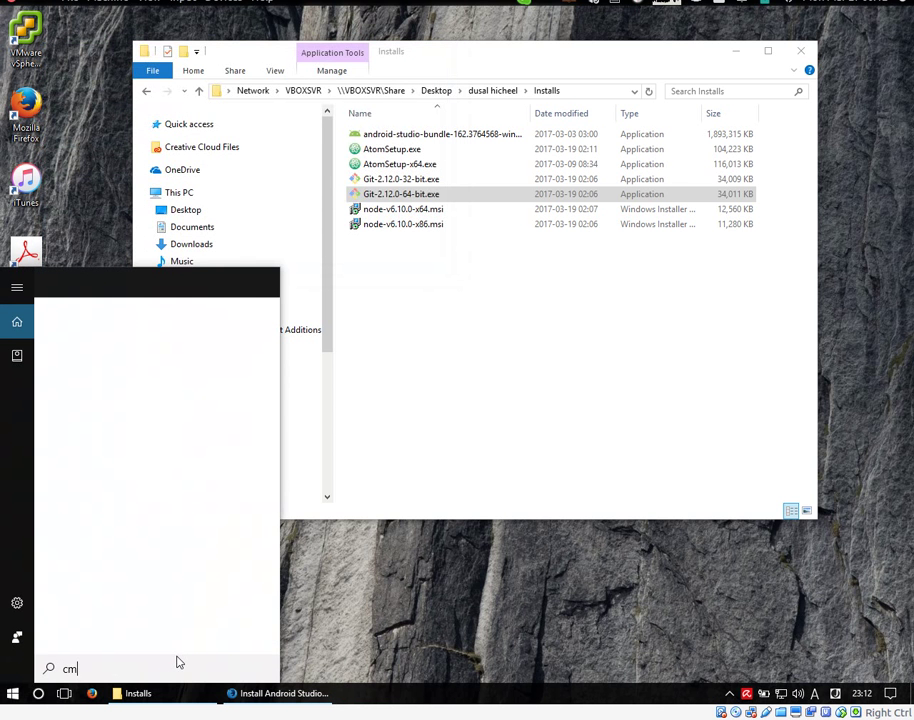
left_click(96, 351)
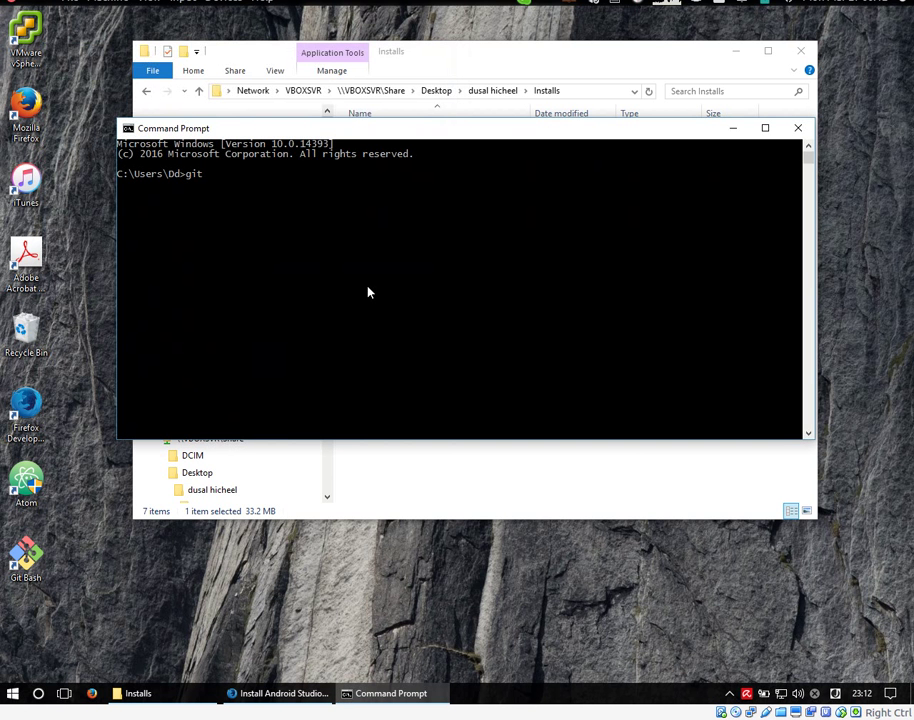
type("git --version")
key("Return")
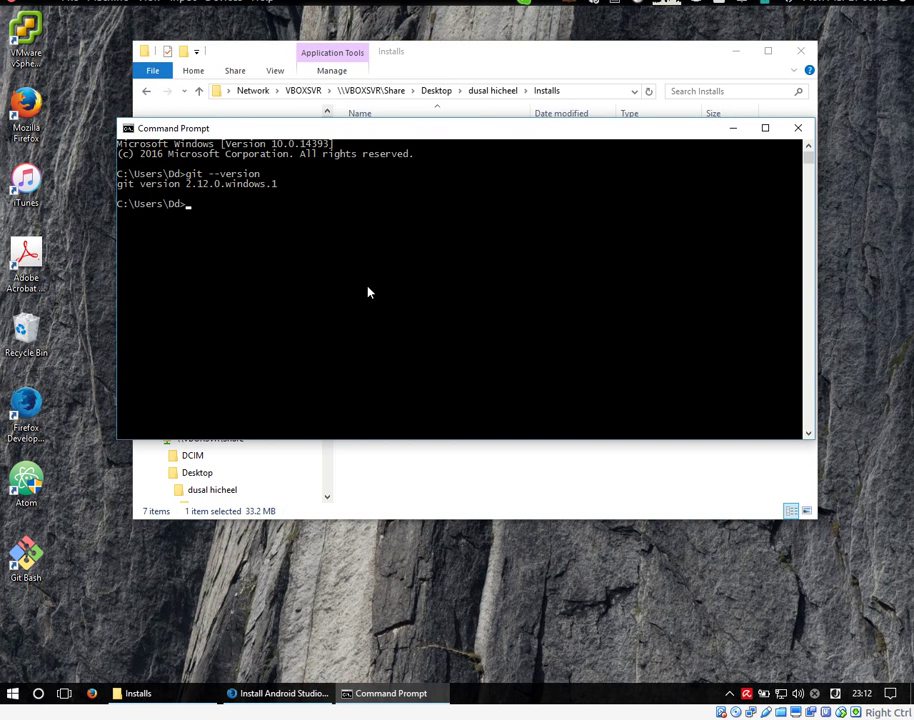
left_click(798, 127)
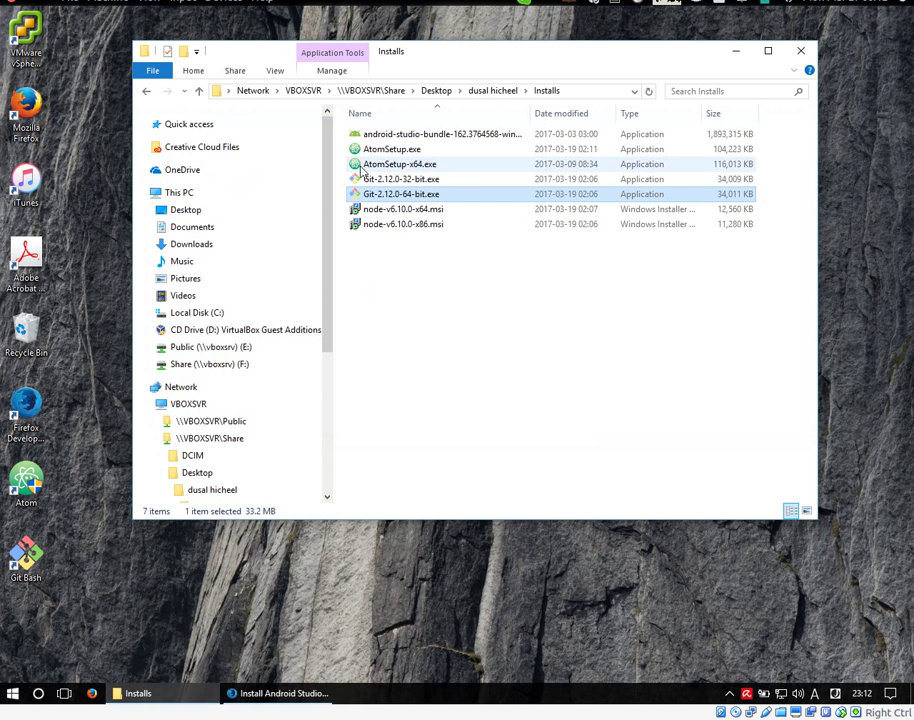
- Launch the Android Studio bundle installer from the Installs folder and open mybin/android-studio/bin in the Linux file manager
double_click(472, 135)
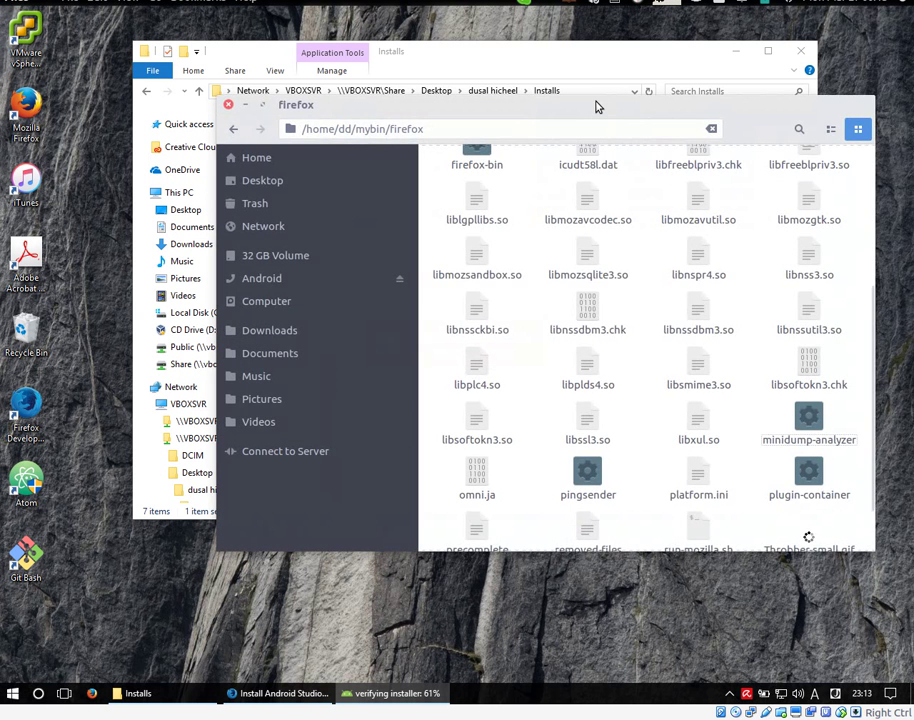
left_click_drag(598, 106, 568, 138)
left_click(218, 159)
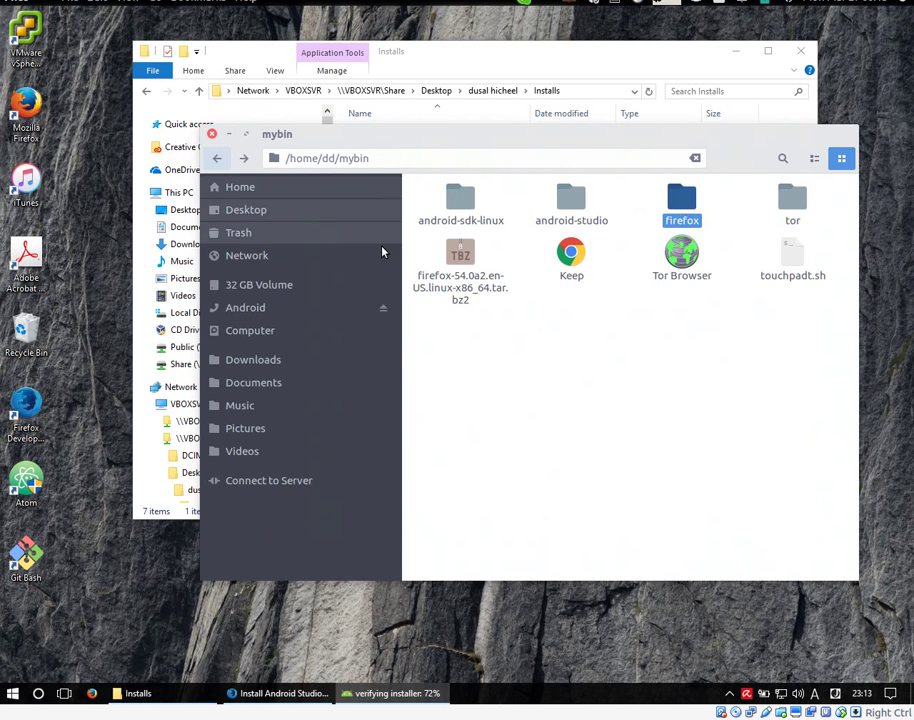
left_click(690, 357)
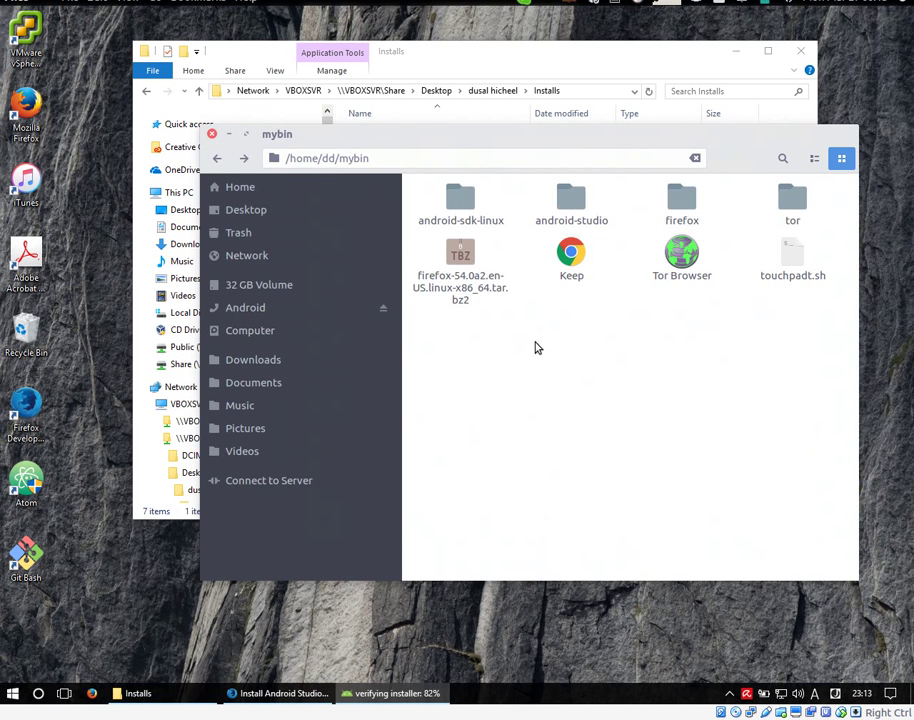
double_click(576, 203)
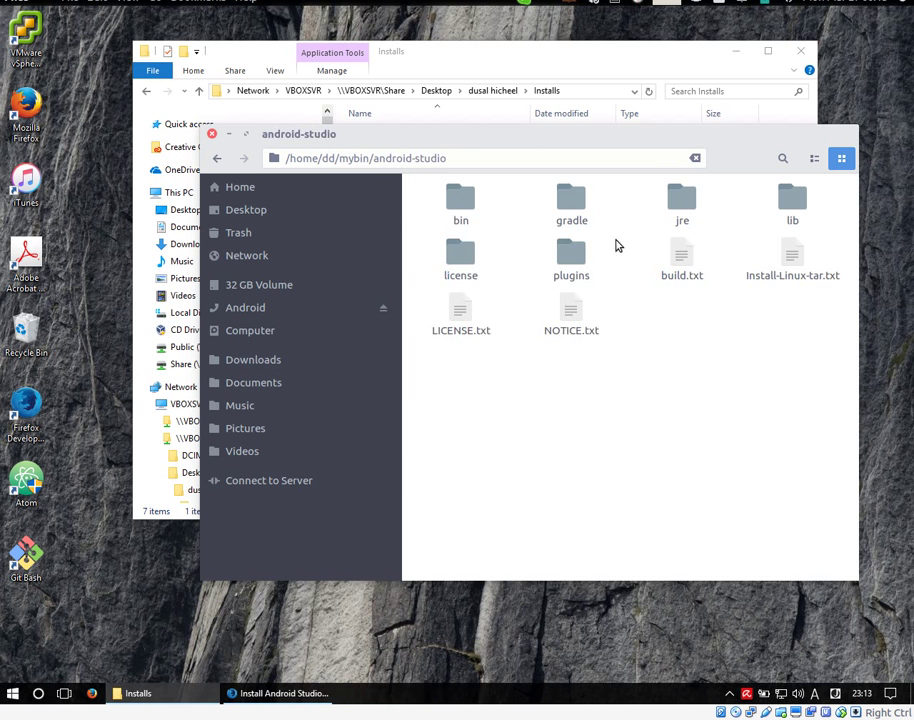
double_click(464, 210)
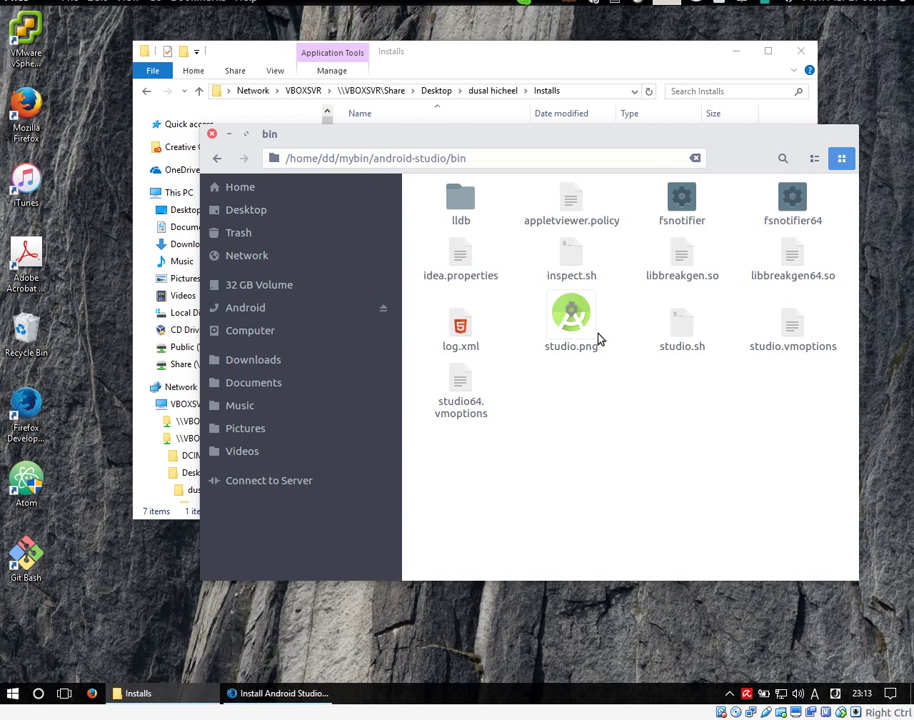
- Run studio.sh to start Android Studio on Linux, and return to the Windows installer
left_click(680, 325)
double_click(680, 325)
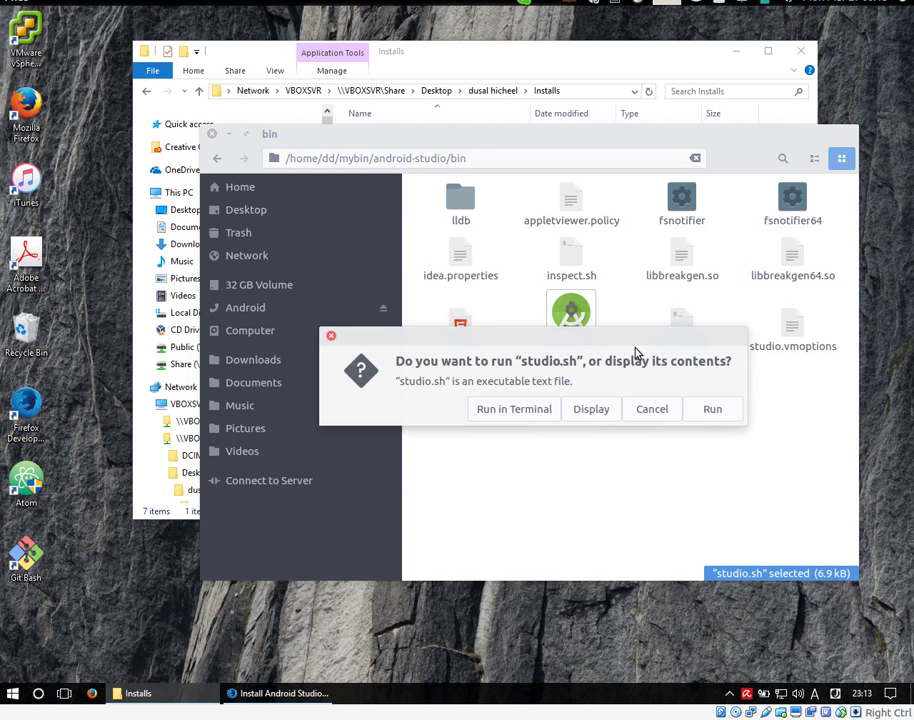
left_click(711, 411)
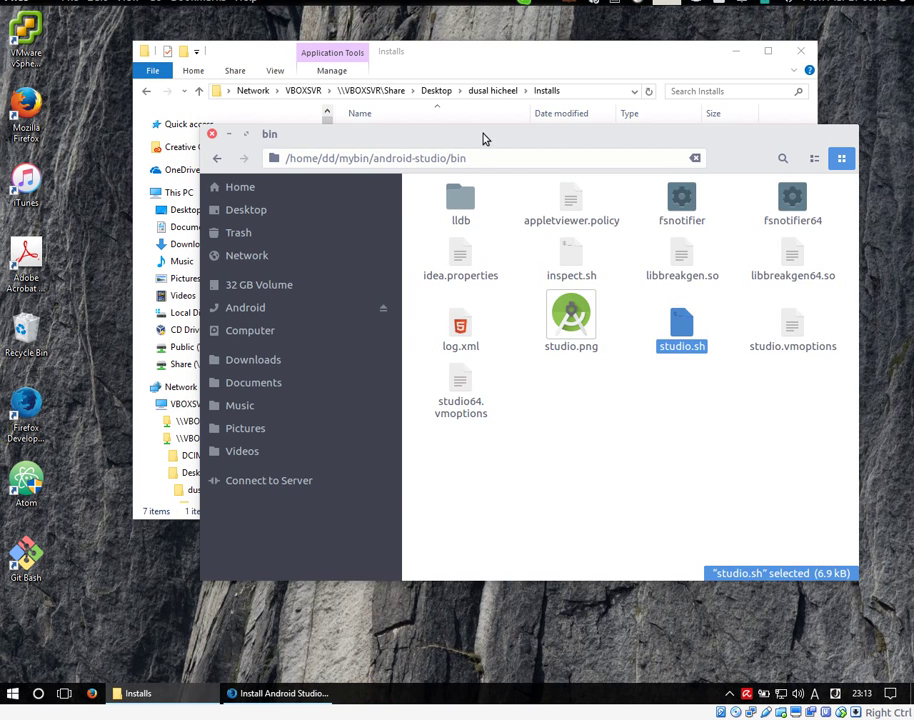
left_click_drag(464, 142, 731, 275)
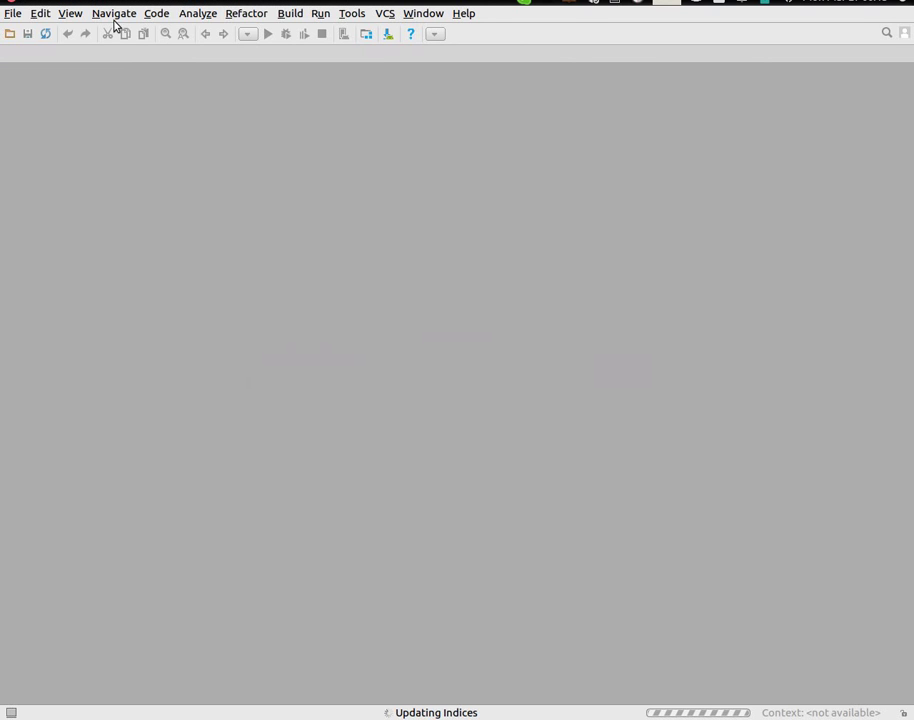
left_click(12, 16)
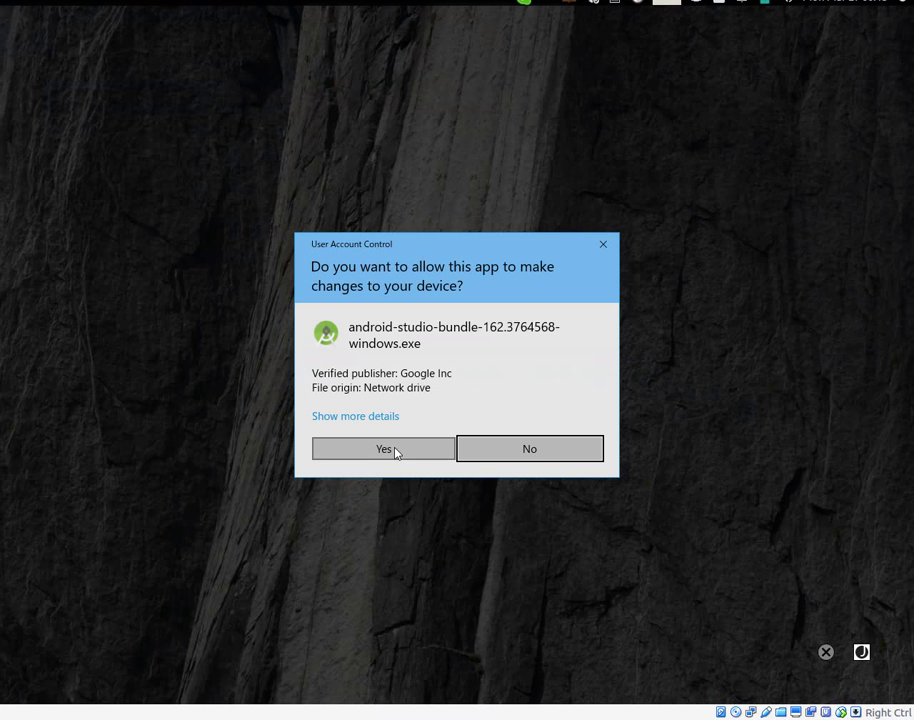
- Allow the Android Studio installer to make changes, accept its license agreement and start the installation with the default options
left_click(396, 451)
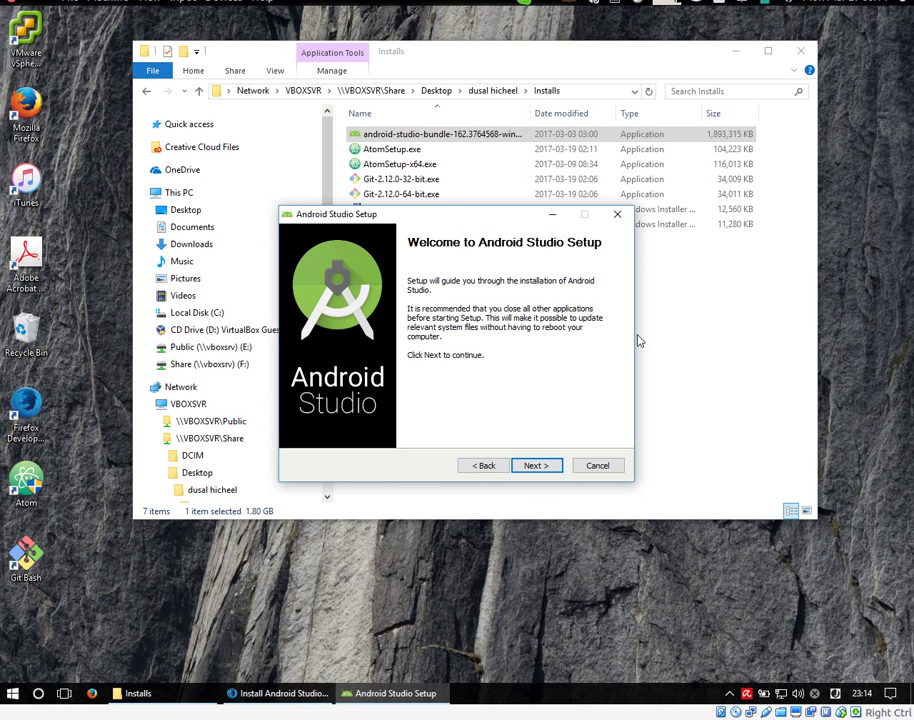
left_click(536, 466)
left_click(536, 466)
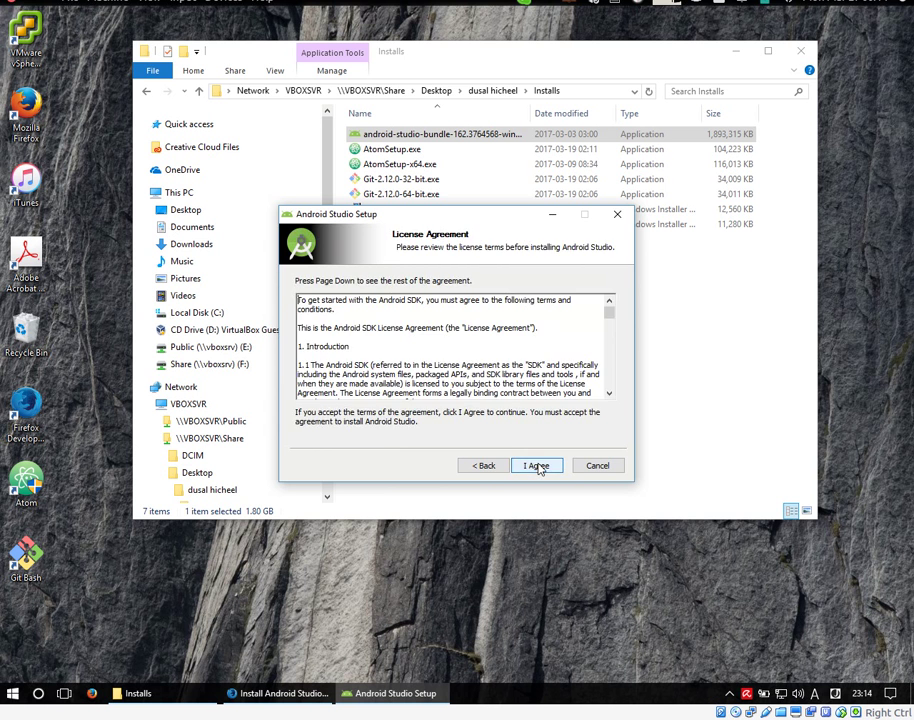
left_click(536, 466)
left_click(536, 466)
left_click(536, 466)
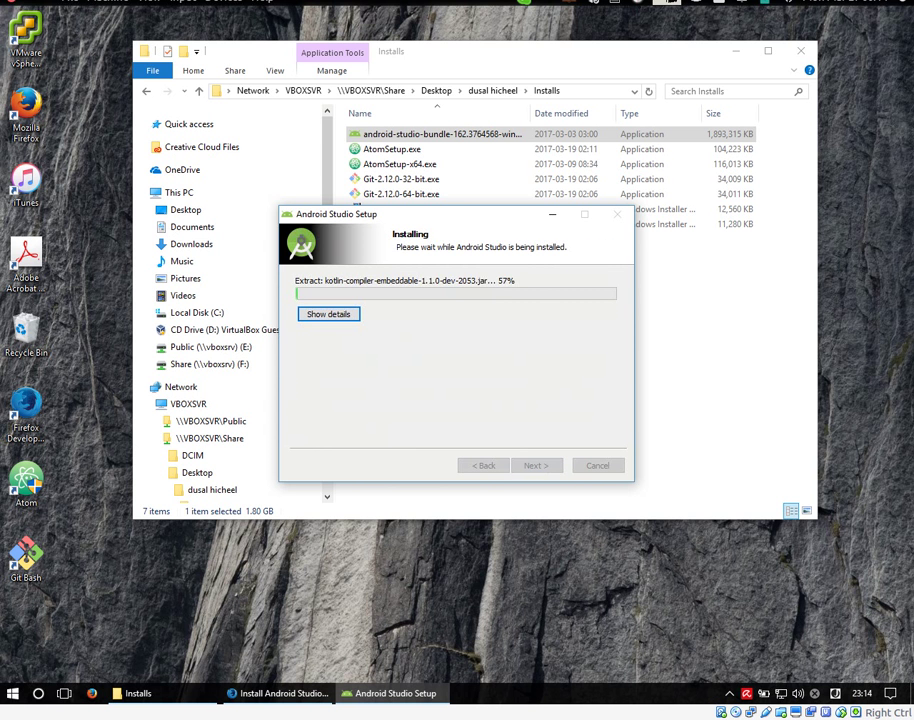
- Create a link to studio.sh in the Linux file manager, move it to the desktop and close the file manager
key("alt+Tab")
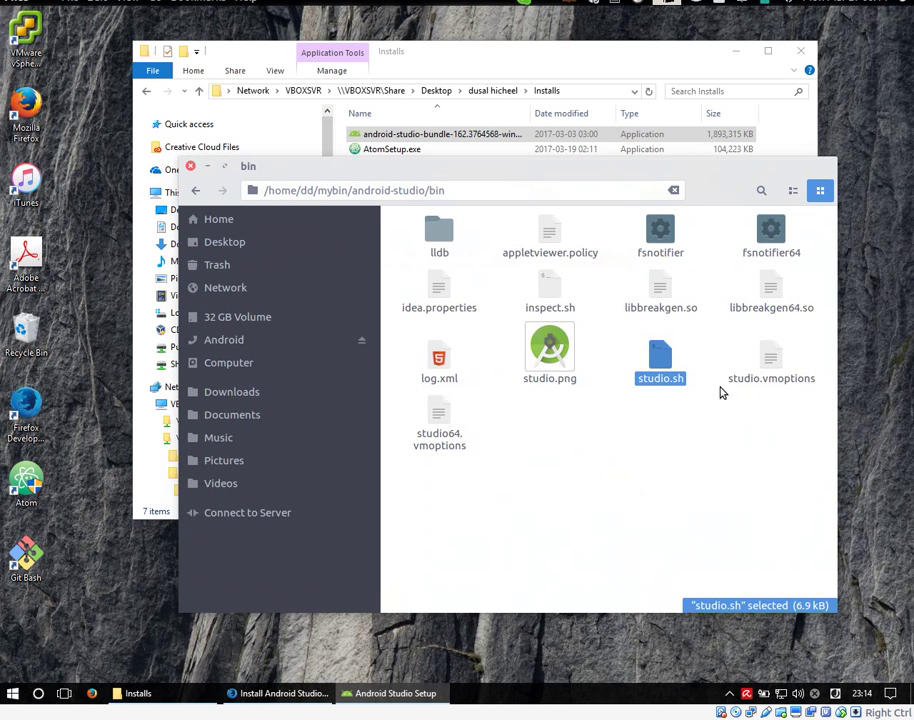
right_click(664, 364)
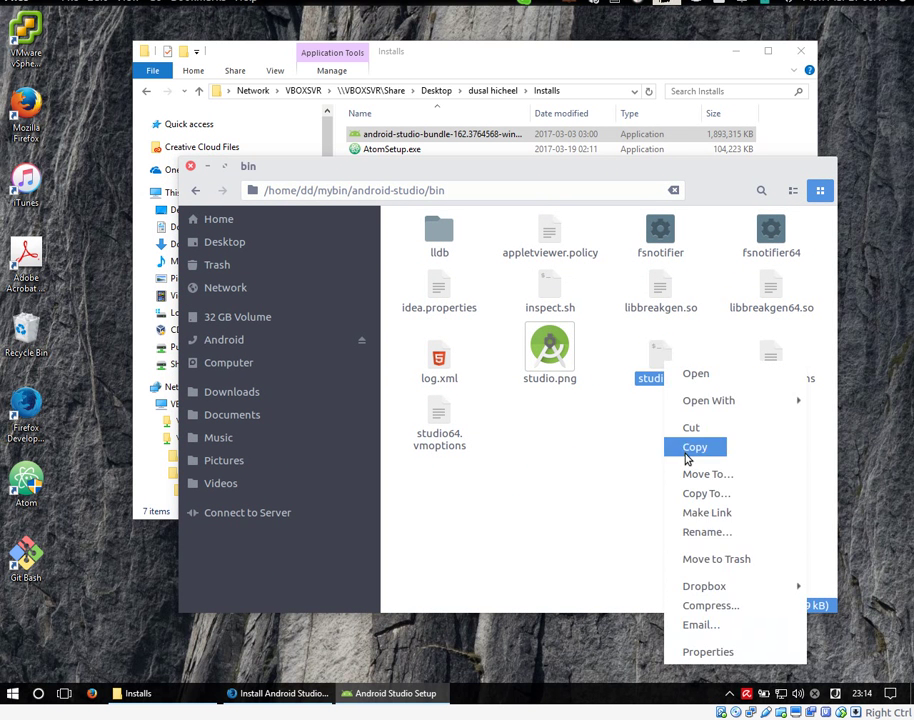
left_click(739, 514)
left_click_drag(441, 358, 45, 625)
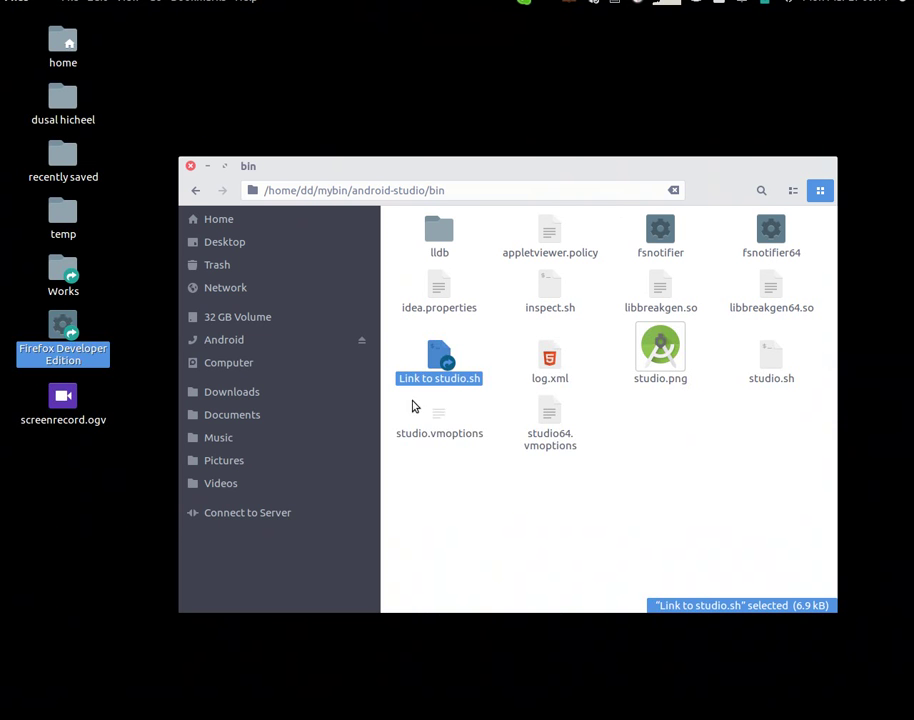
left_click_drag(440, 360, 128, 535)
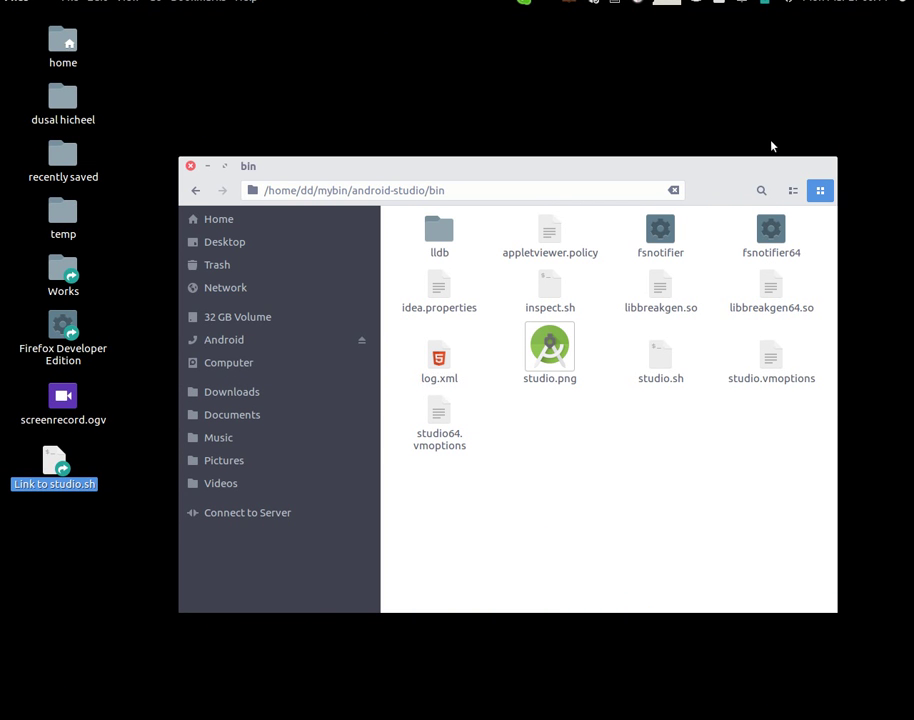
left_click(190, 167)
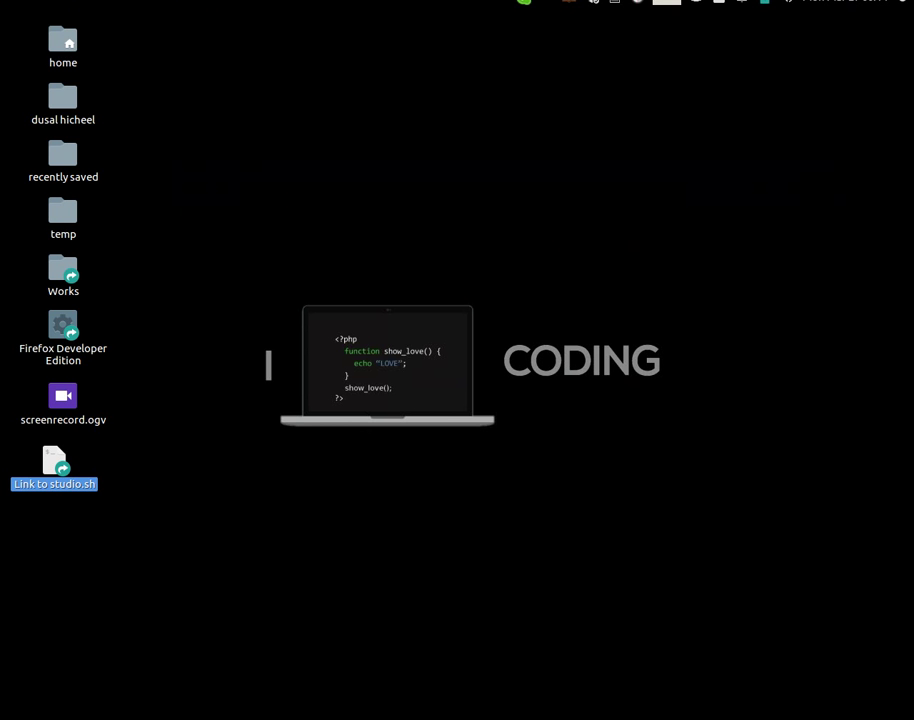